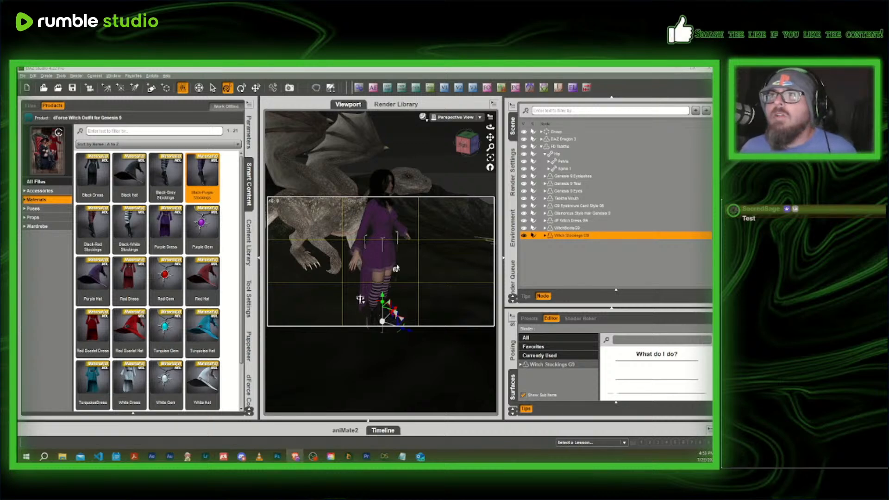
Select the head bone of DAZ Dragon 3 and show its head pose controls in the posing editor
click(468, 146)
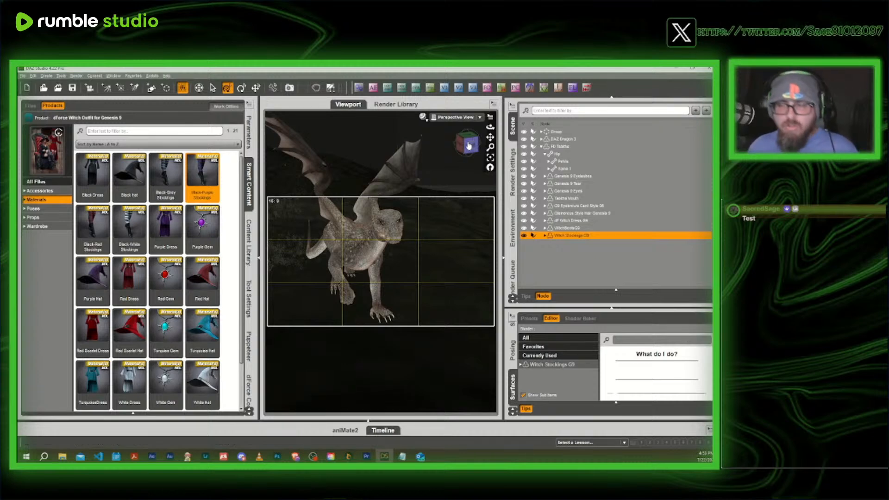
drag(477, 149, 410, 149)
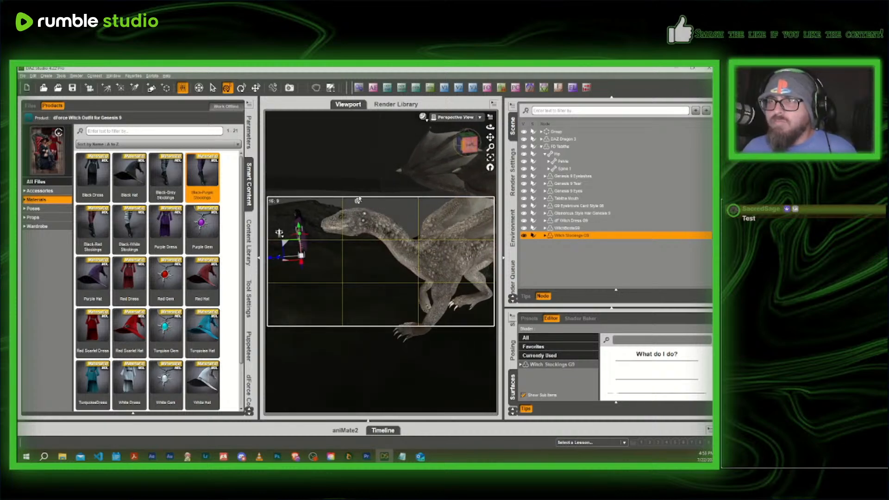
click(340, 225)
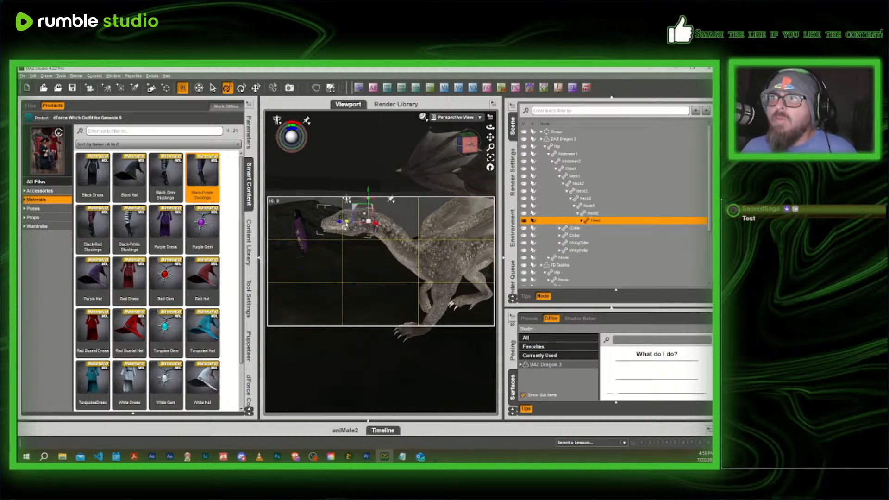
click(582, 221)
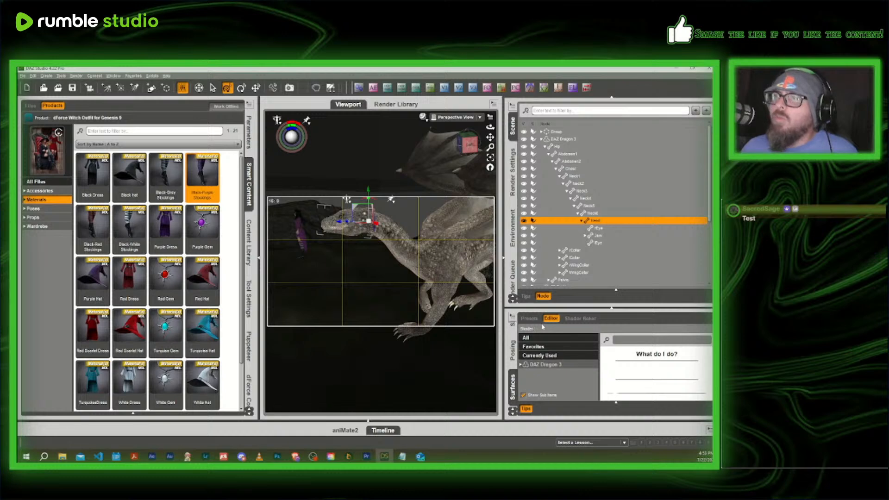
click(513, 351)
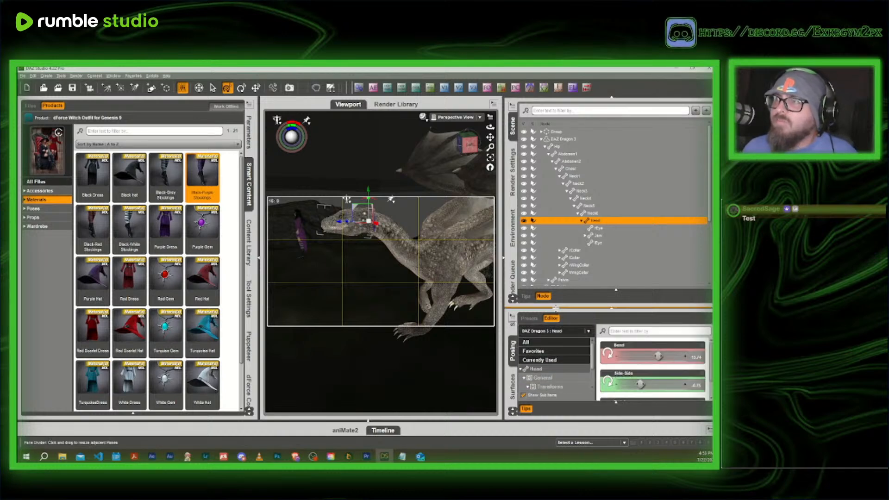
drag(555, 307, 555, 262)
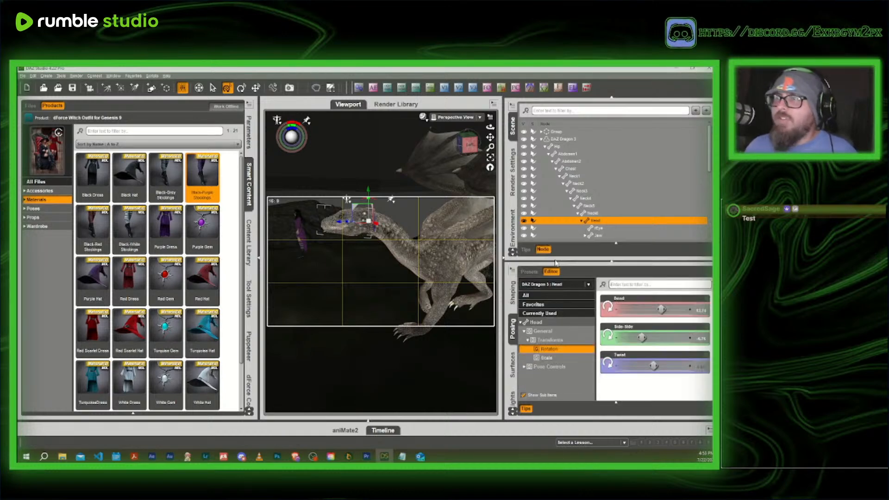
click(548, 366)
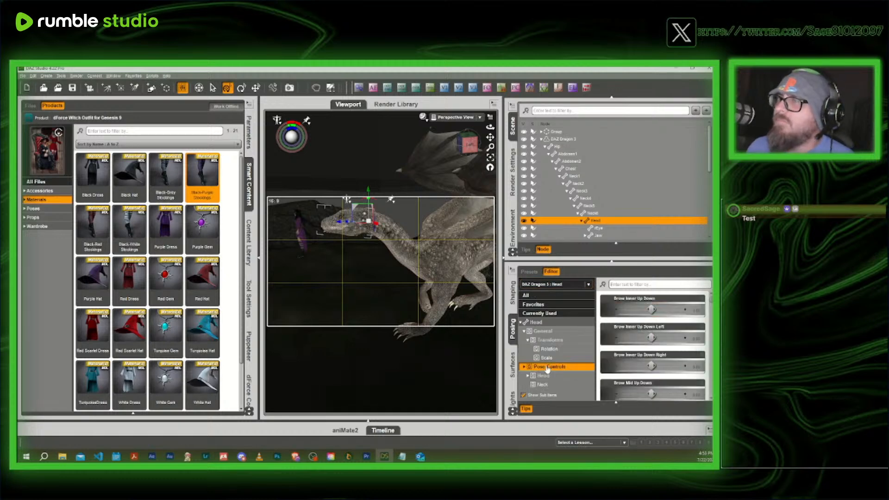
click(543, 376)
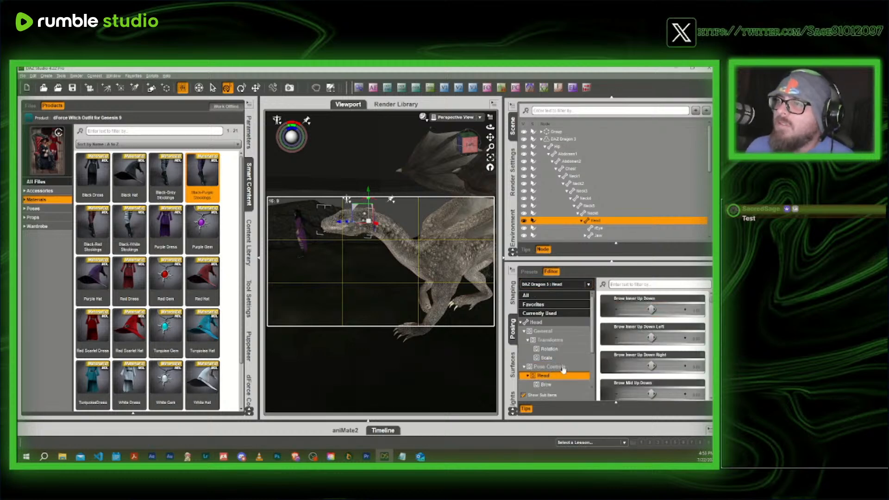
Give the dragon's head a partial Happy expression from its Expressions pose controls
scroll(562, 369, down, 2)
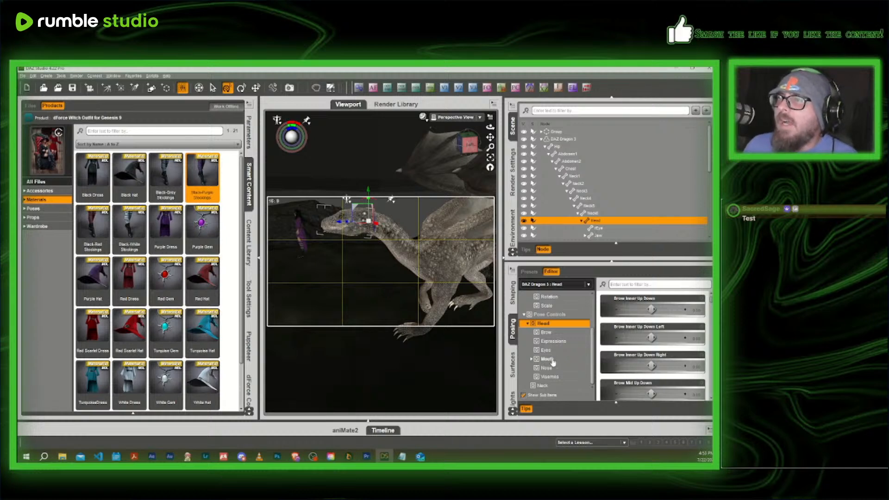
click(550, 360)
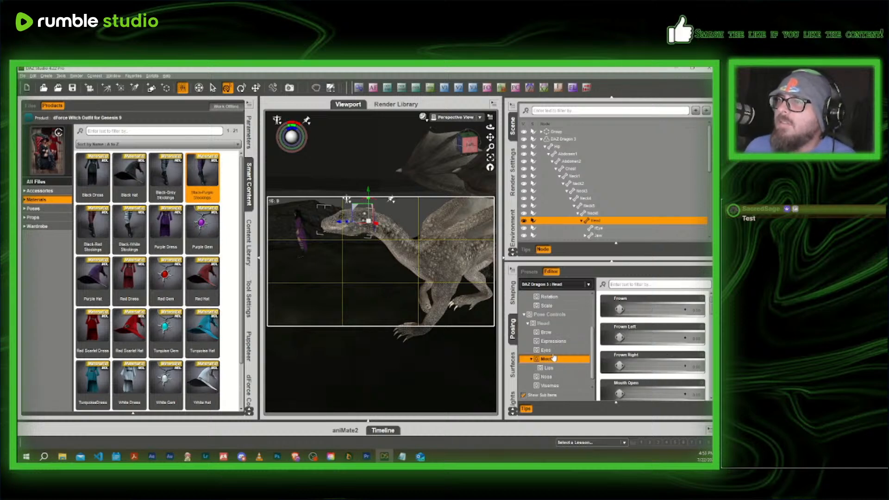
scroll(562, 356, down, 1)
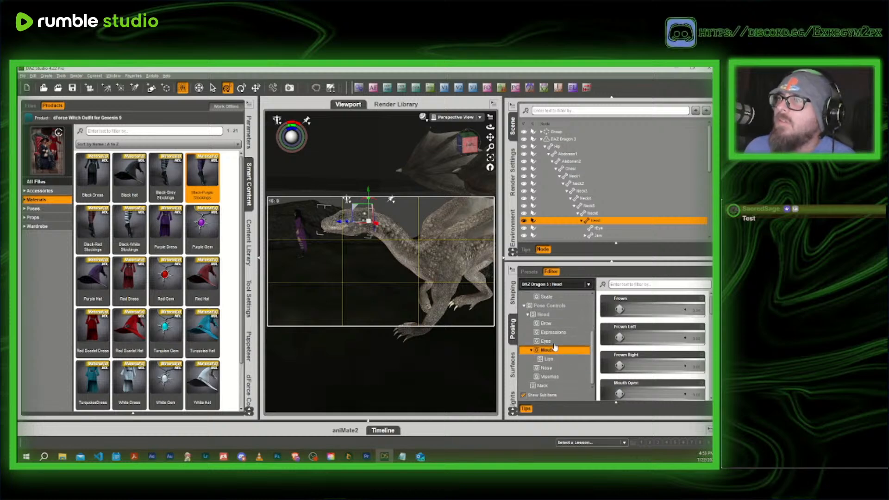
click(548, 341)
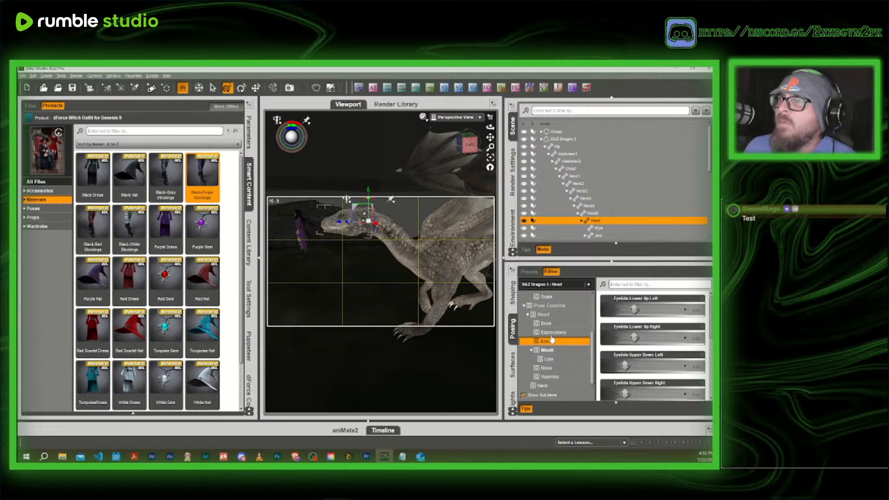
click(552, 332)
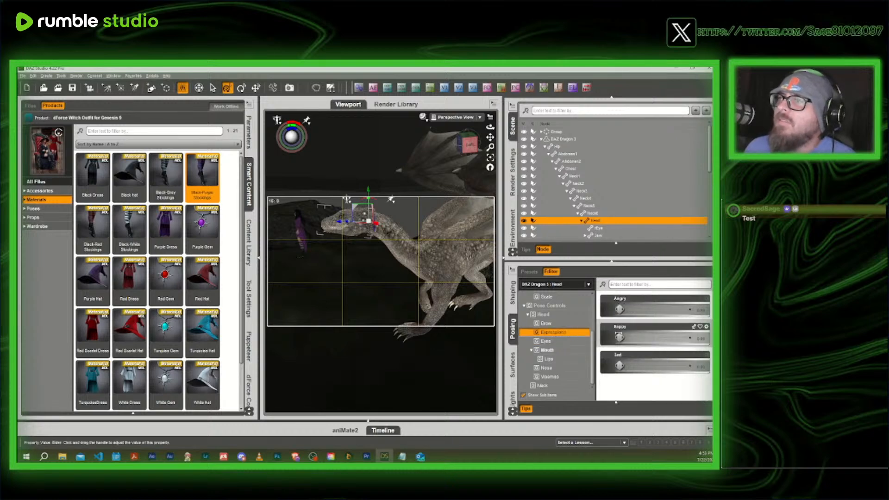
drag(619, 337, 643, 338)
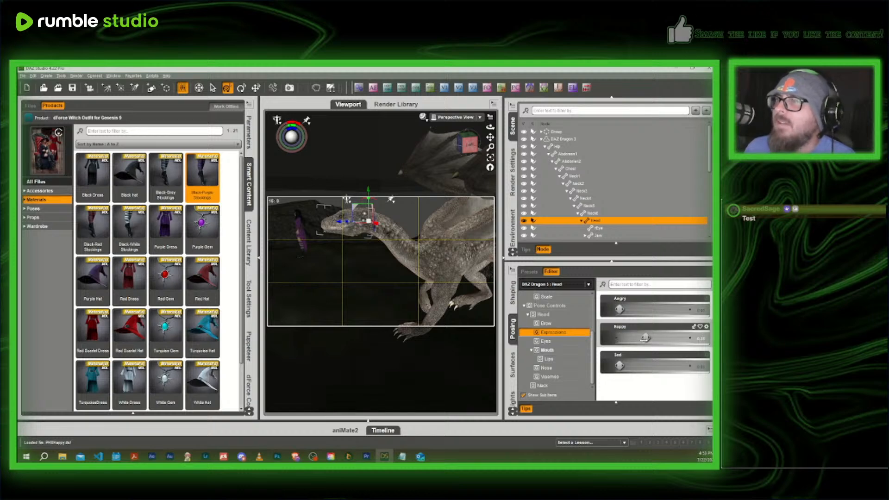
Open the dragon's mouth with Mouth Open Wide at about 0.64 and Mouth Open at 0
click(548, 350)
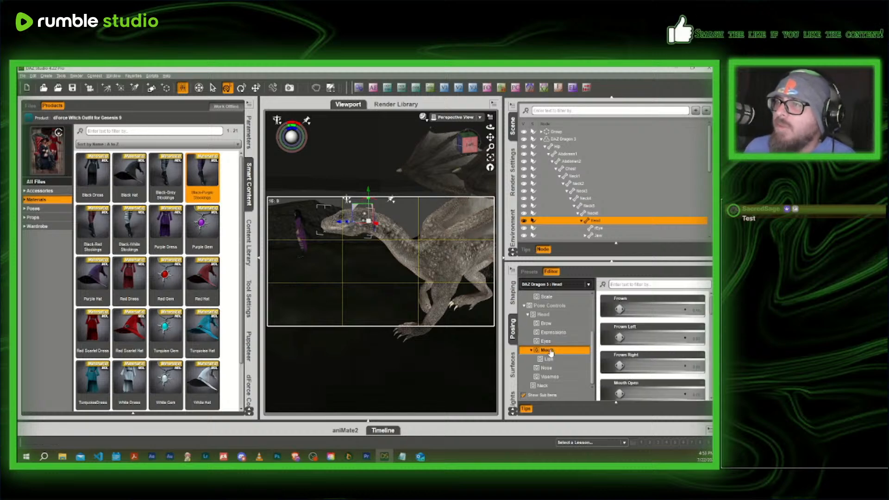
drag(619, 338, 641, 337)
scroll(628, 314, down, 3)
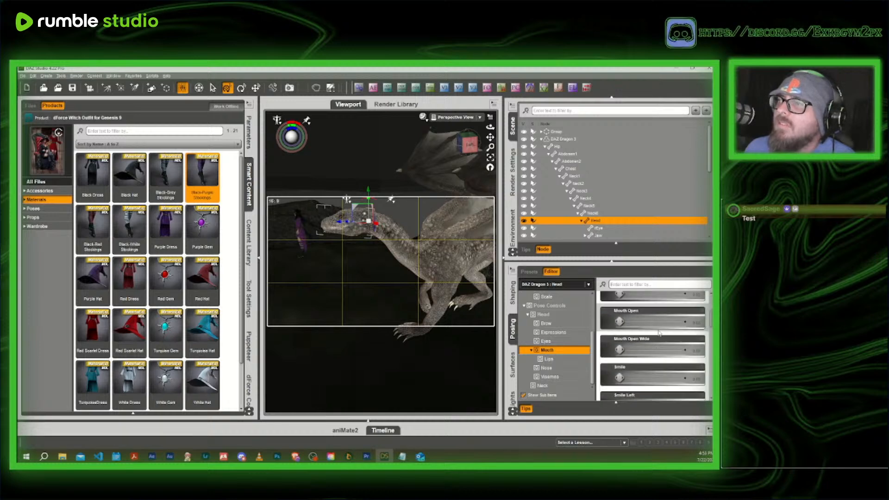
drag(619, 310, 683, 309)
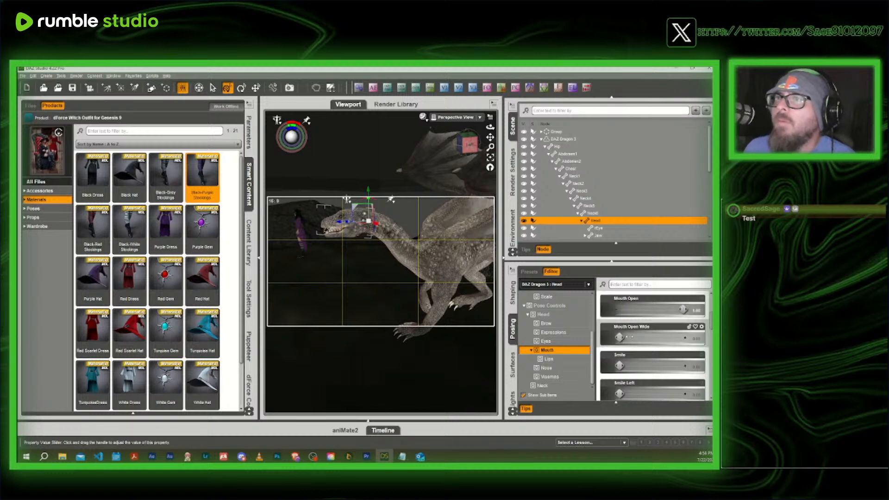
drag(619, 337, 656, 337)
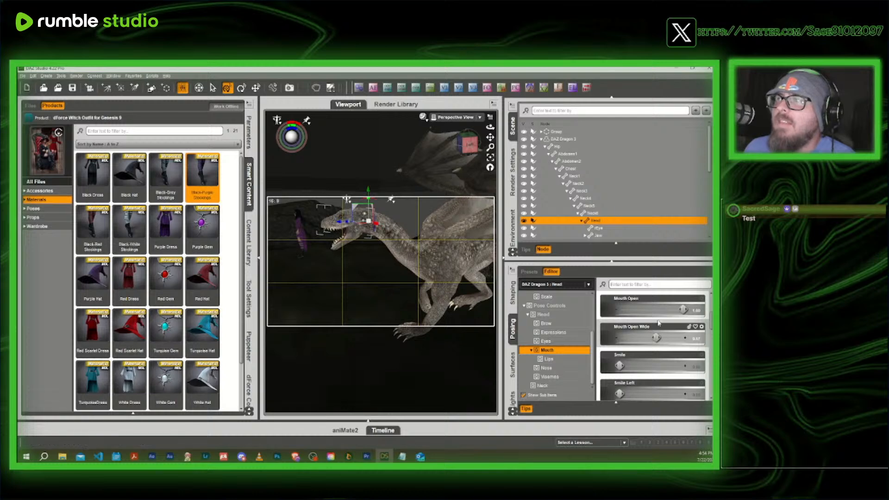
drag(683, 310, 595, 311)
drag(655, 337, 660, 338)
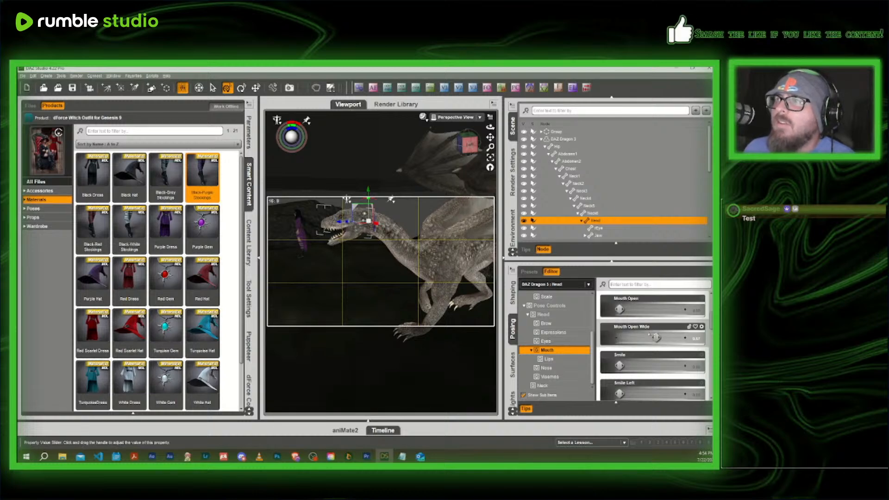
mouse_move(660, 338)
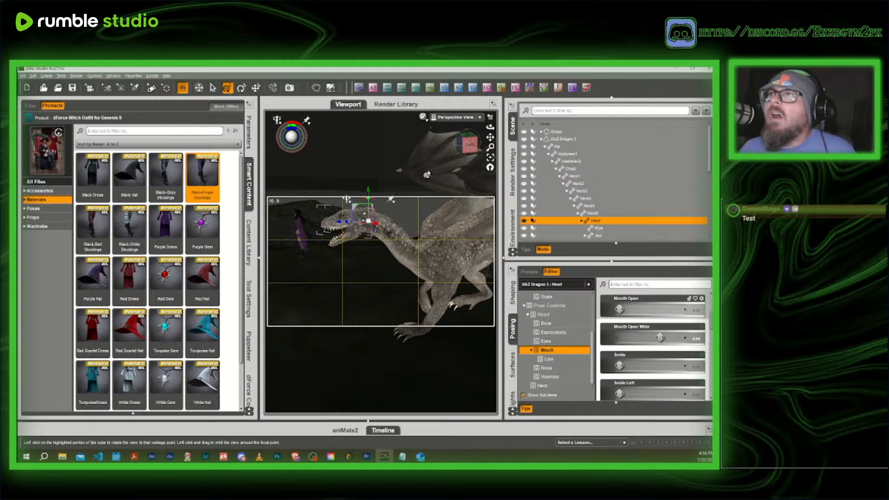
Select the FD Tabitha figure and reposition it on the ground in front of the dragon
click(464, 148)
mouse_move(464, 149)
mouse_down()
mouse_move(458, 142)
mouse_move(464, 149)
mouse_up()
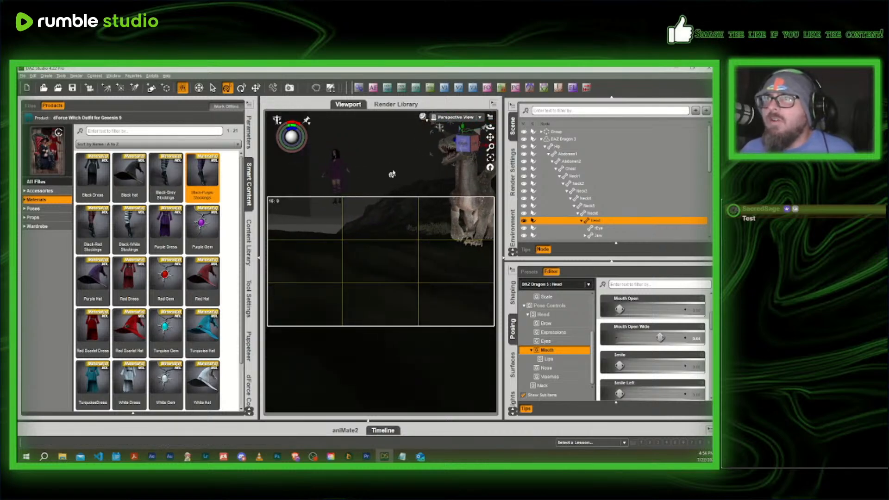
click(337, 185)
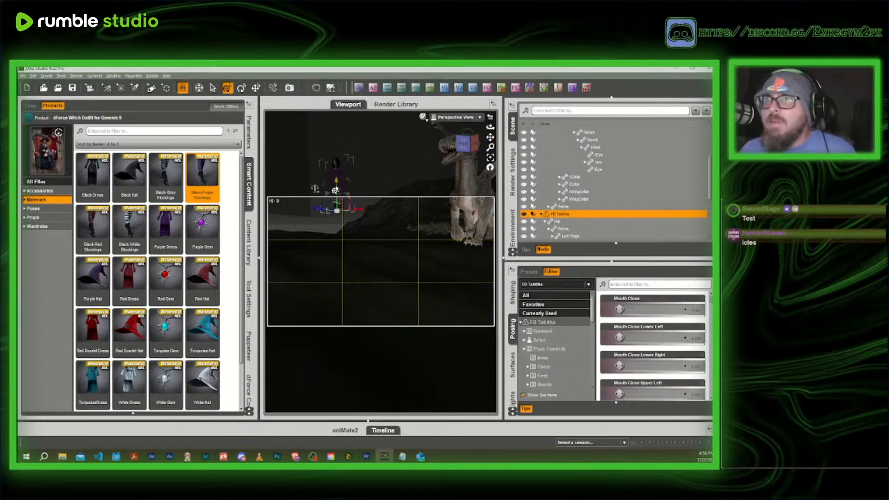
drag(335, 190, 336, 212)
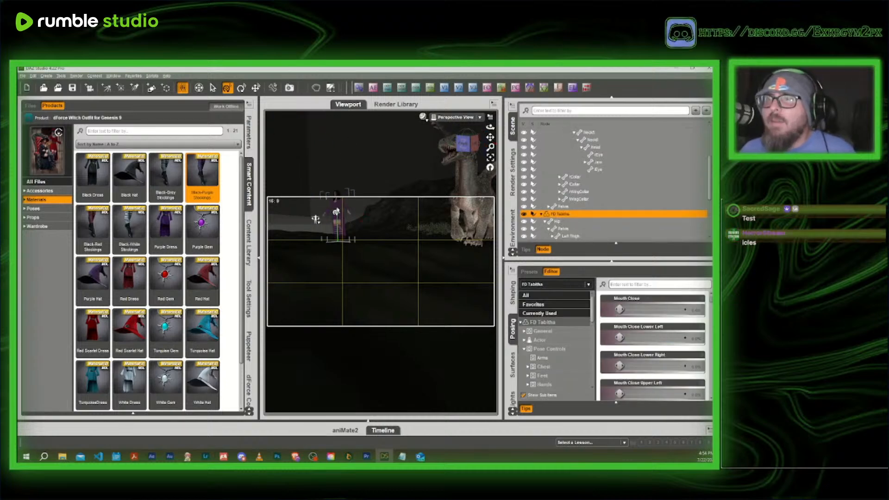
middle_drag(343, 226, 338, 289)
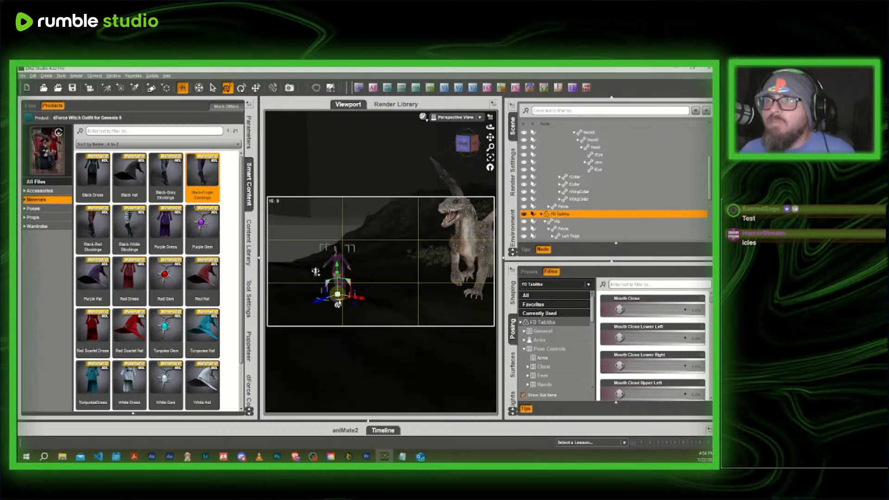
drag(467, 144, 448, 150)
drag(360, 293, 289, 309)
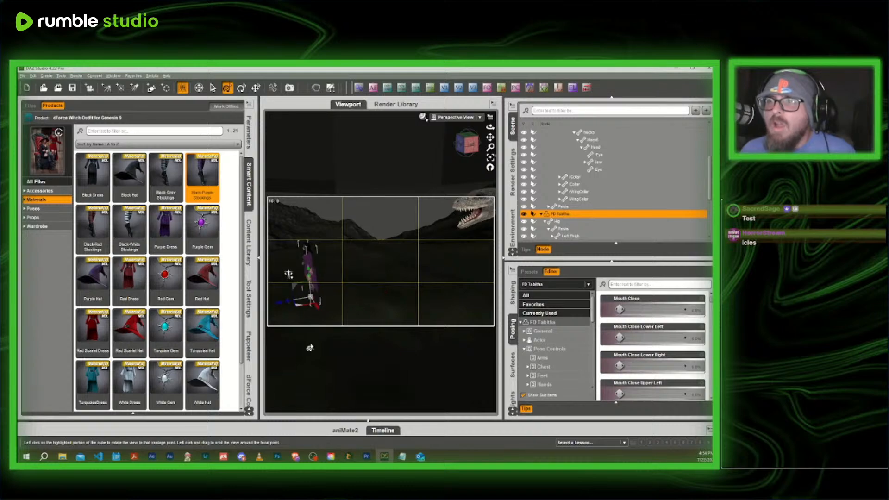
Switch to the file browser, view the potion2.png image and close it
click(66, 457)
drag(394, 135, 0, 140)
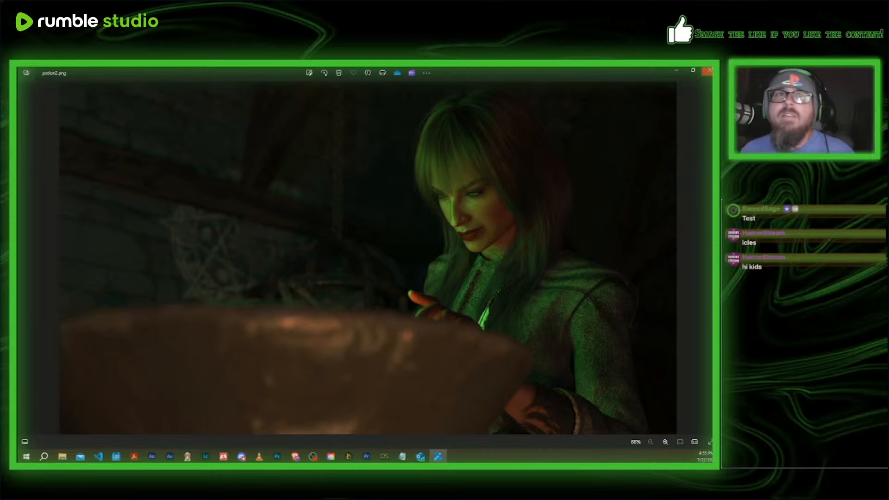
click(709, 70)
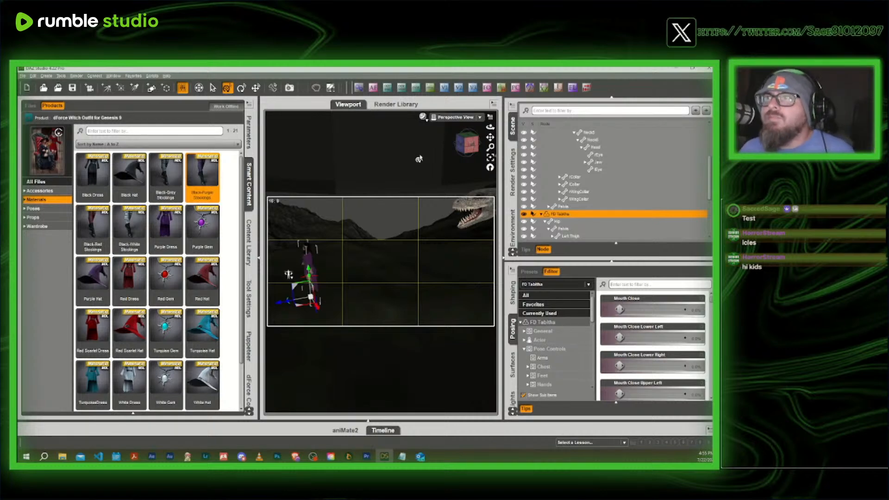
Shift the FD Tabitha figure slightly across the ground, away from its current spot
drag(466, 145, 472, 147)
click(462, 145)
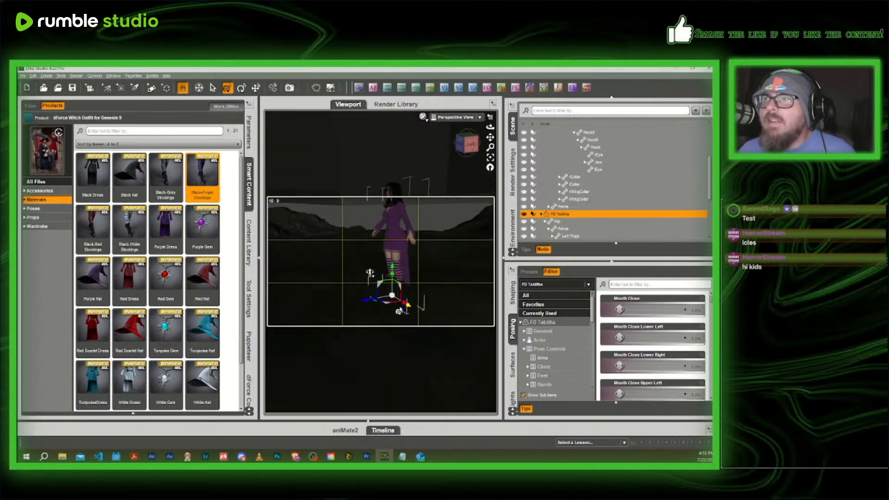
drag(370, 273, 351, 281)
Return to the full product list and filter it to the Poses > By Function category
click(29, 121)
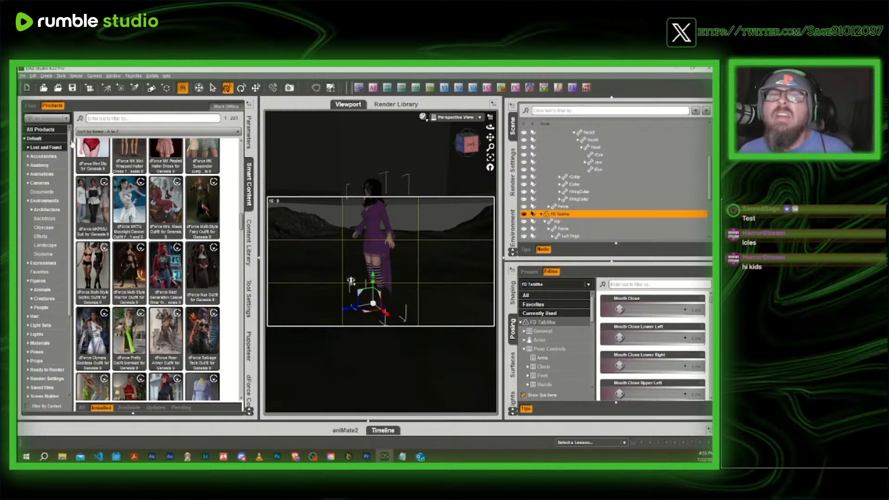
scroll(53, 208, down, 4)
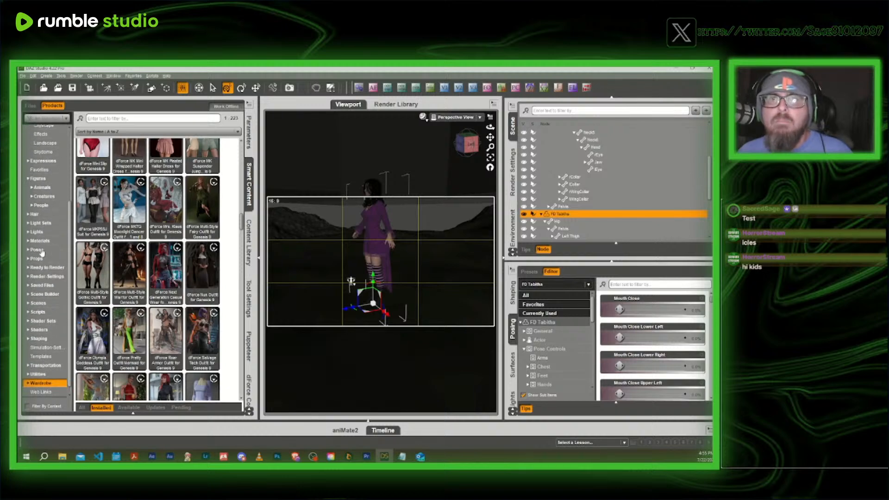
click(41, 251)
click(46, 259)
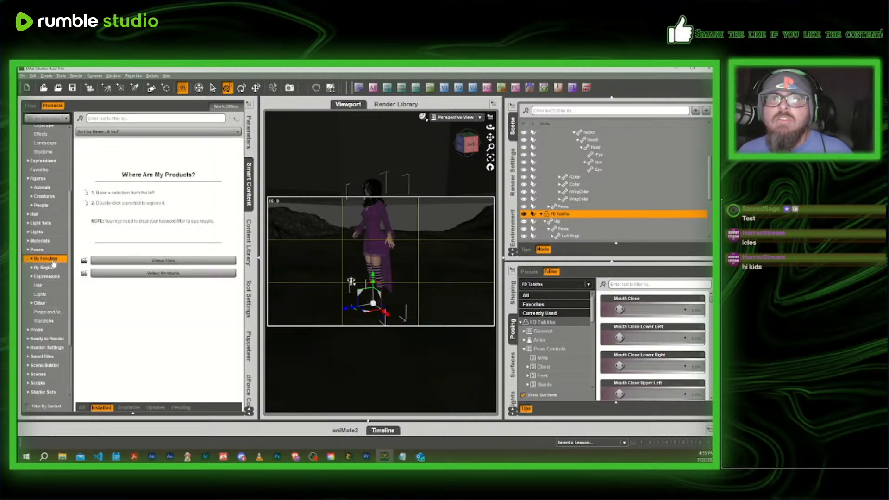
scroll(53, 296, down, 5)
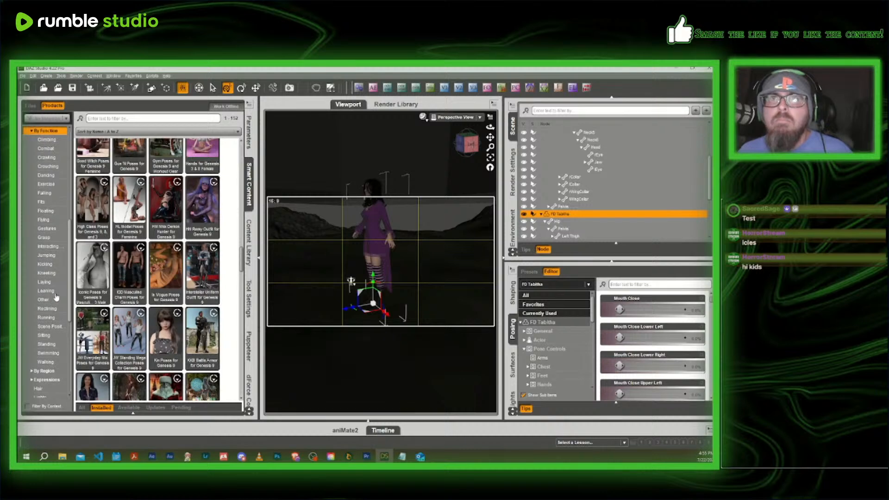
scroll(54, 296, up, 9)
Search the pose products for "mag" and open Magic Lessons Poses for Genesis 9 and XI Spell Workshop
click(103, 118)
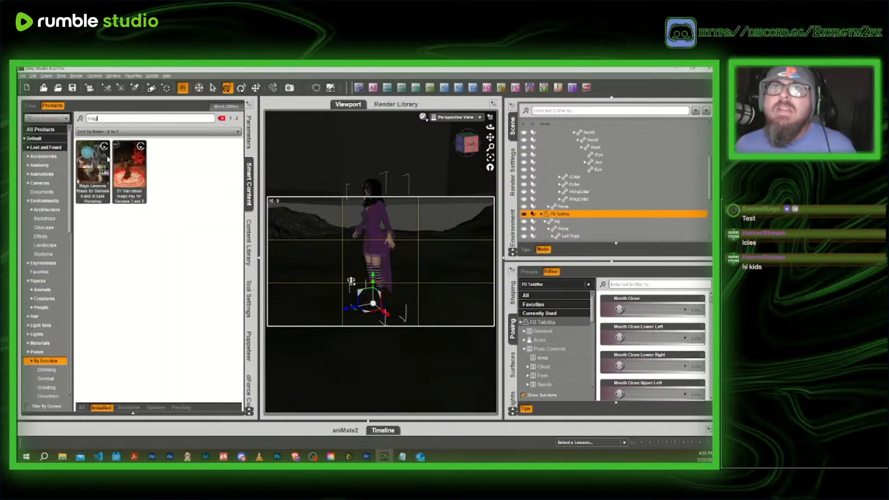
double_click(105, 161)
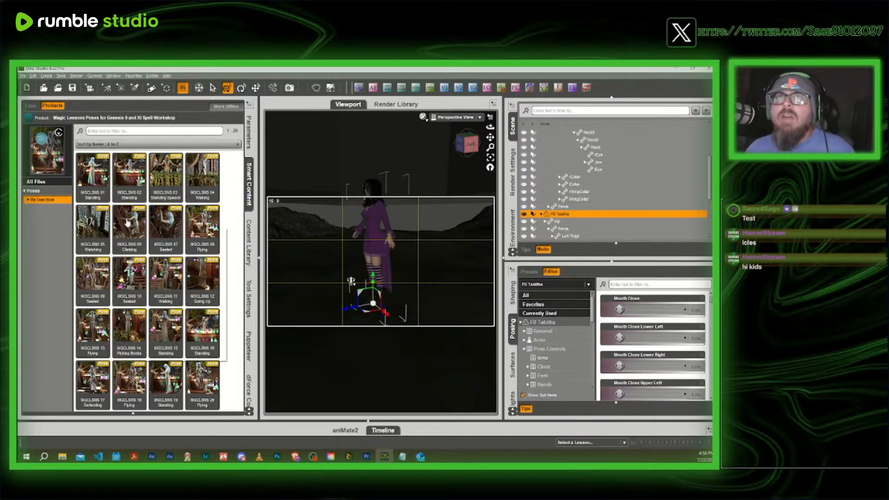
mouse_move(168, 171)
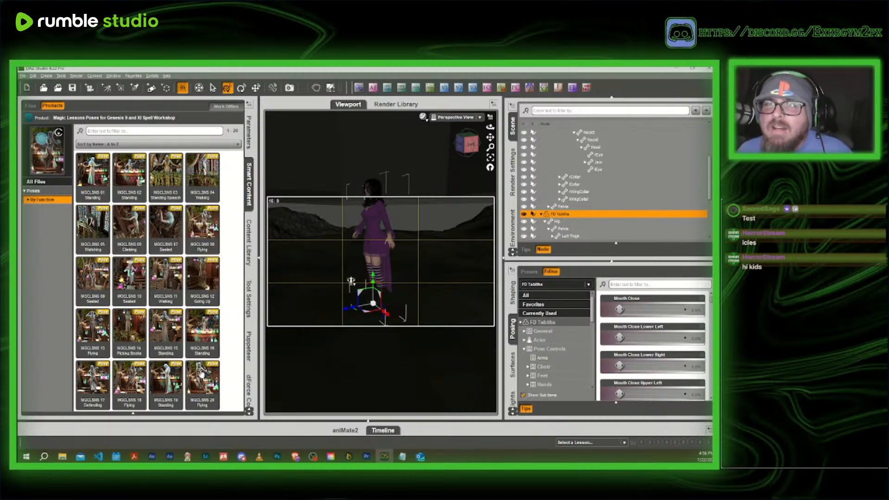
Apply the MGCLSNS 16 Standing pose to the FD Tabitha figure
mouse_move(203, 330)
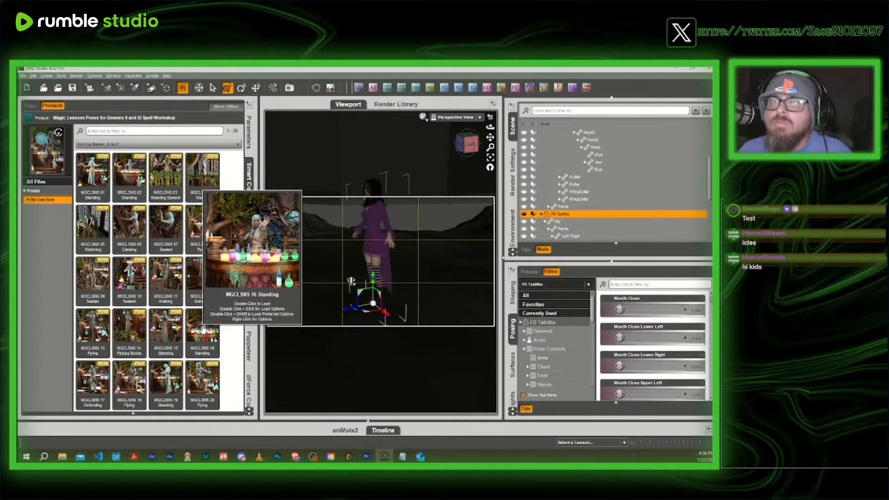
double_click(203, 331)
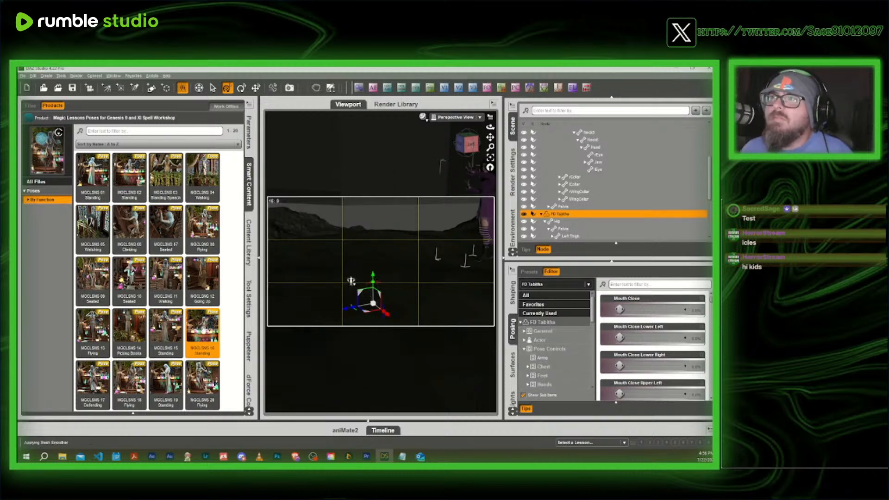
drag(465, 143, 470, 143)
Select the whole FD Tabitha figure and reposition it across the ground in front of the dragon
click(360, 211)
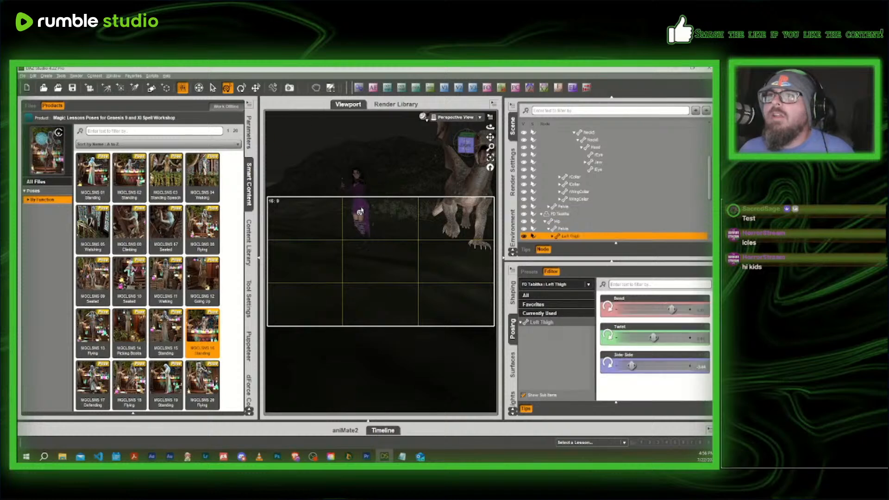
click(335, 215)
drag(331, 319, 257, 399)
scroll(355, 280, down, 5)
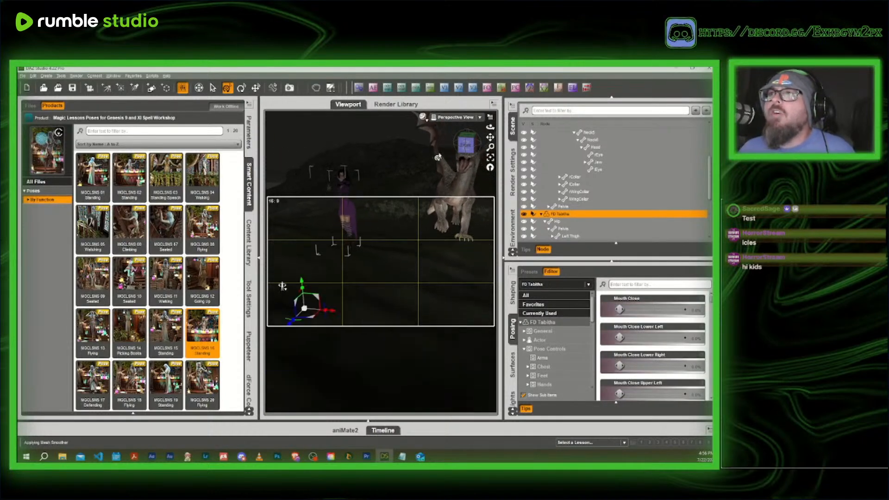
drag(466, 143, 455, 145)
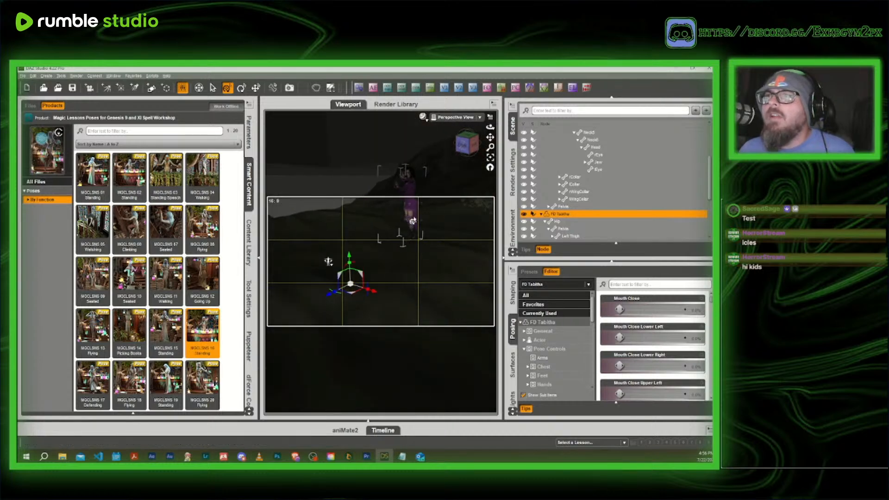
scroll(412, 221, down, 2)
drag(352, 288, 281, 323)
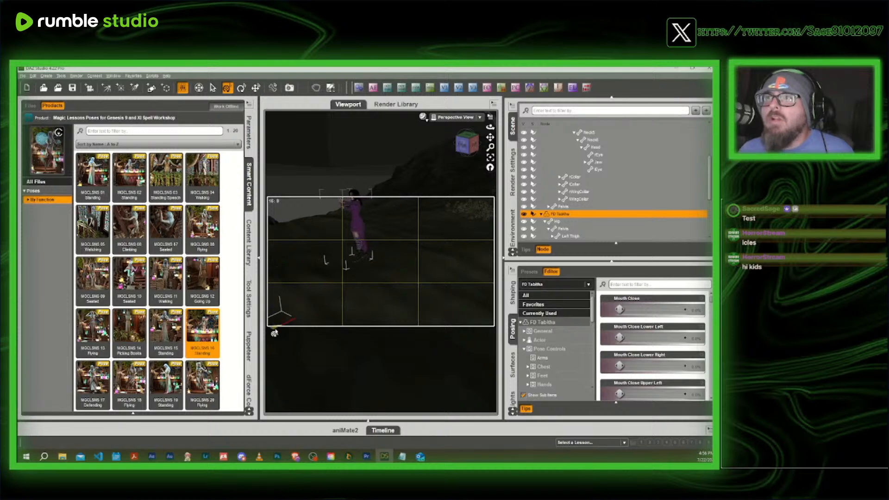
Rotate FD Tabitha about the vertical axis so that the casting pose faces the dragon
click(241, 88)
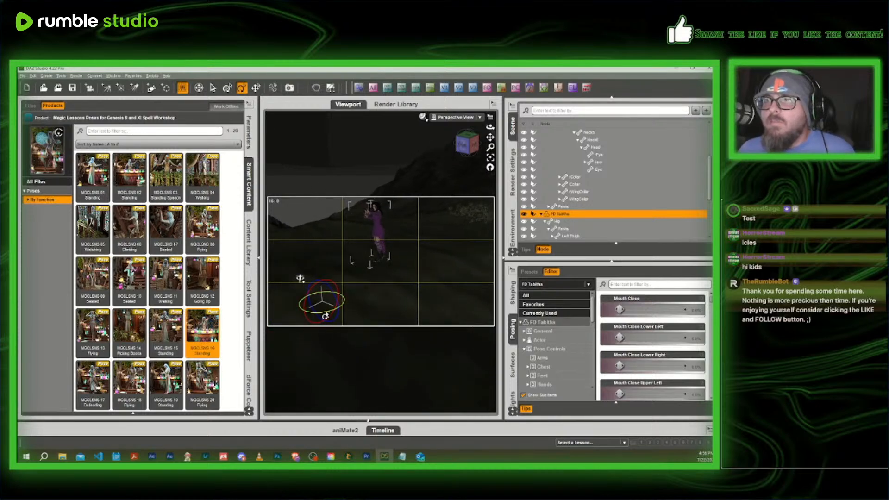
drag(325, 316, 370, 314)
mouse_move(465, 148)
mouse_down()
mouse_move(474, 149)
mouse_move(465, 147)
mouse_up()
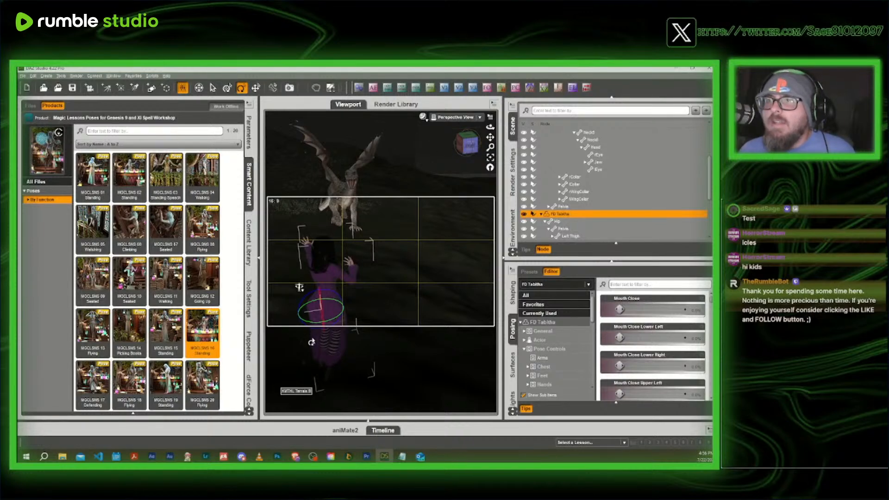
drag(317, 325, 284, 326)
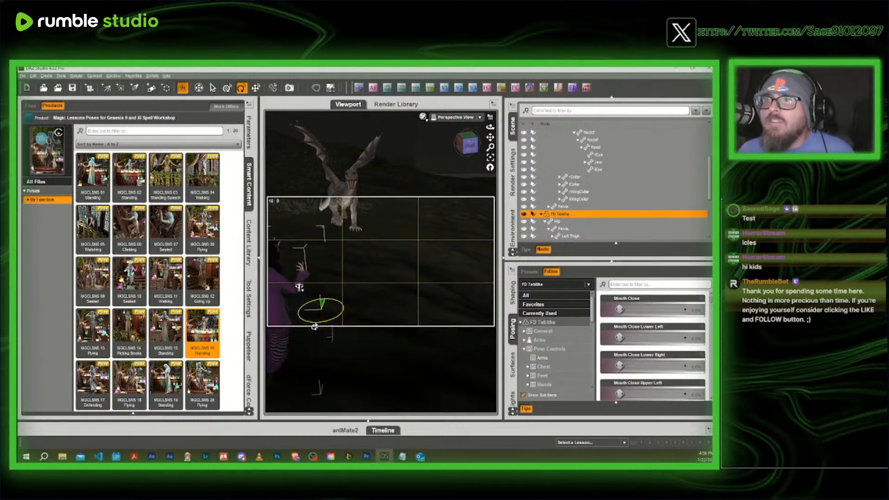
middle_drag(284, 326, 315, 327)
drag(315, 326, 361, 325)
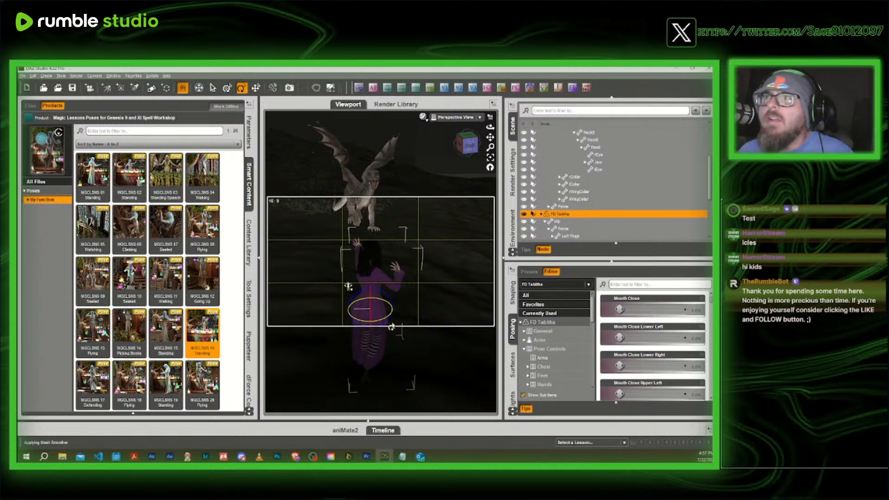
Reduce FD Tabitha's Y Translate to lower the floating figure onto the terrain
click(465, 147)
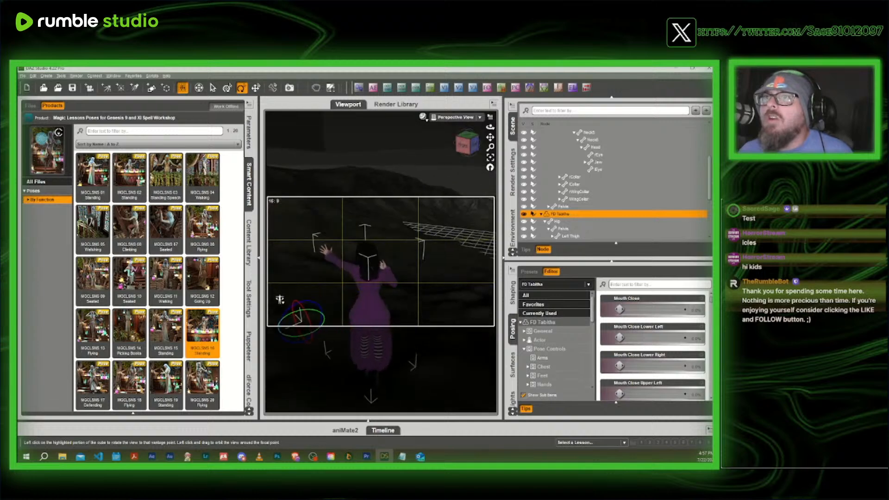
drag(466, 147, 466, 147)
click(466, 147)
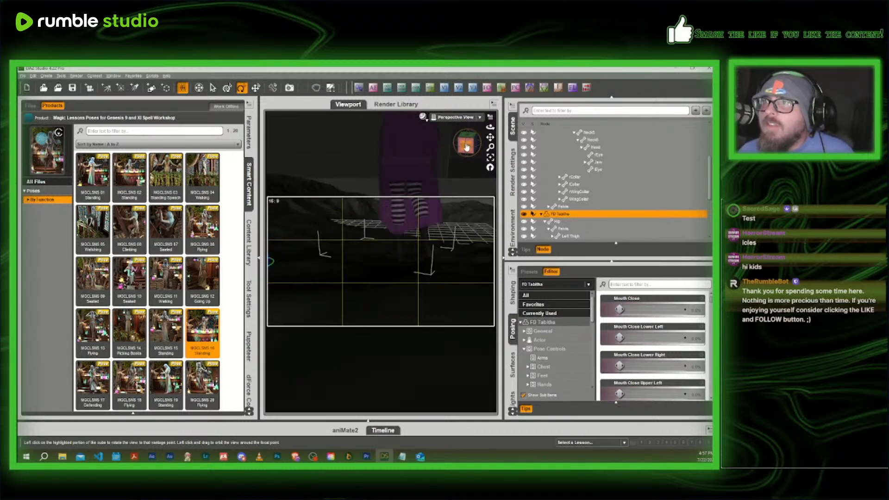
drag(466, 147, 493, 121)
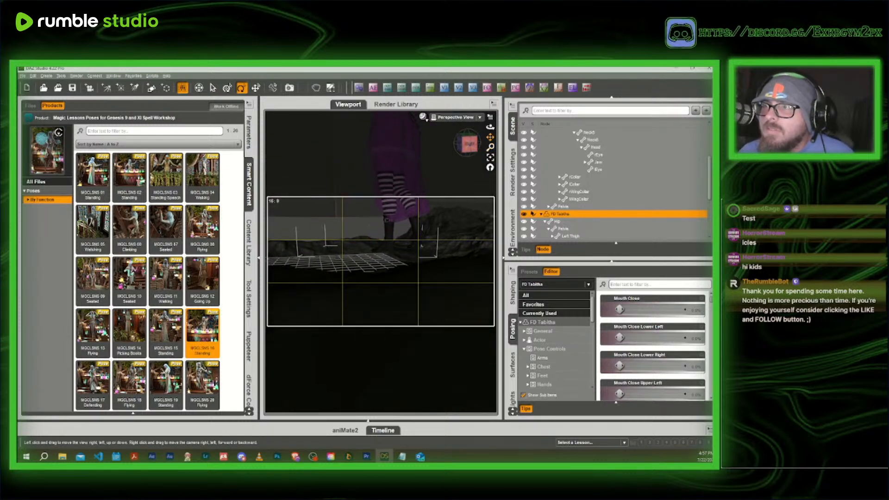
click(258, 88)
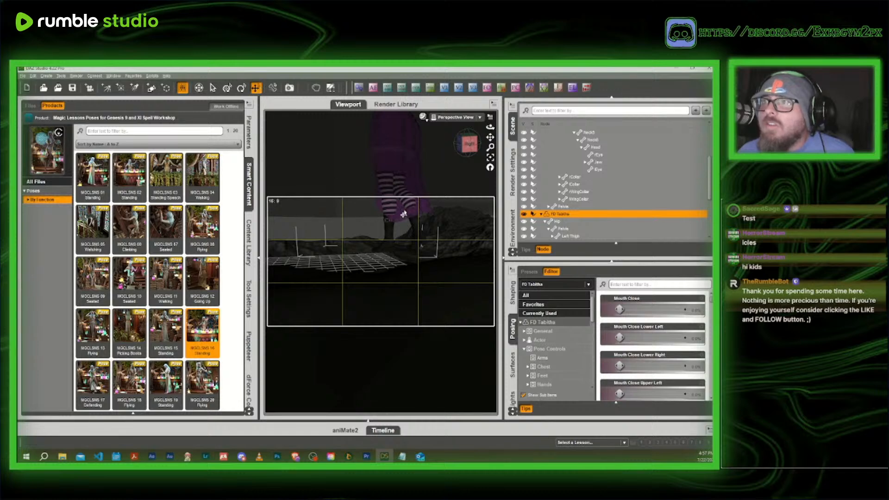
click(249, 132)
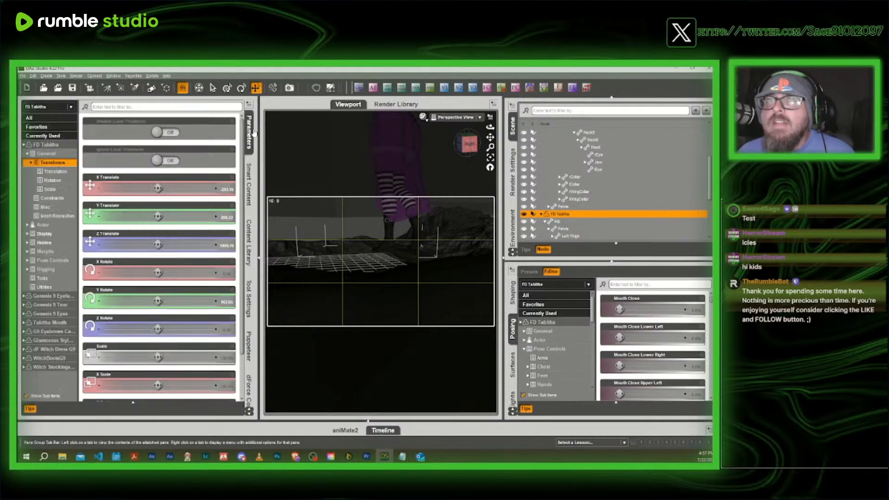
drag(153, 217, 139, 216)
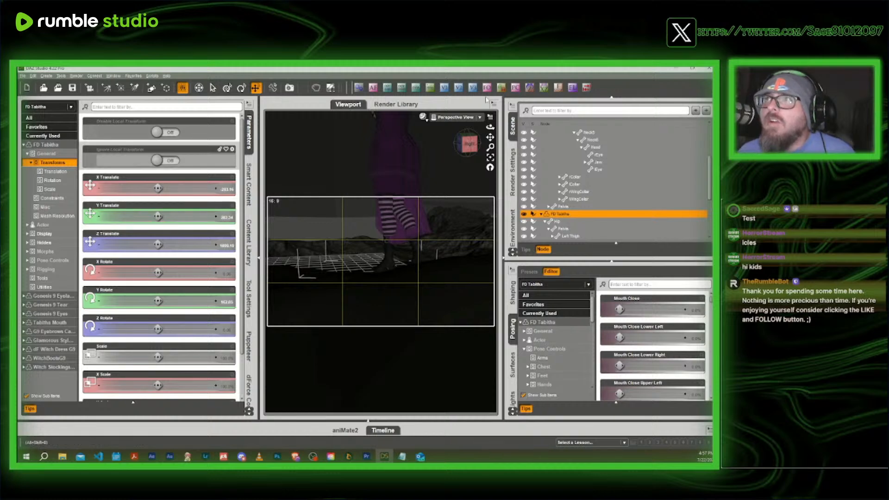
Create a new dForce Wind Node with the default name and label
click(465, 144)
drag(466, 144, 491, 139)
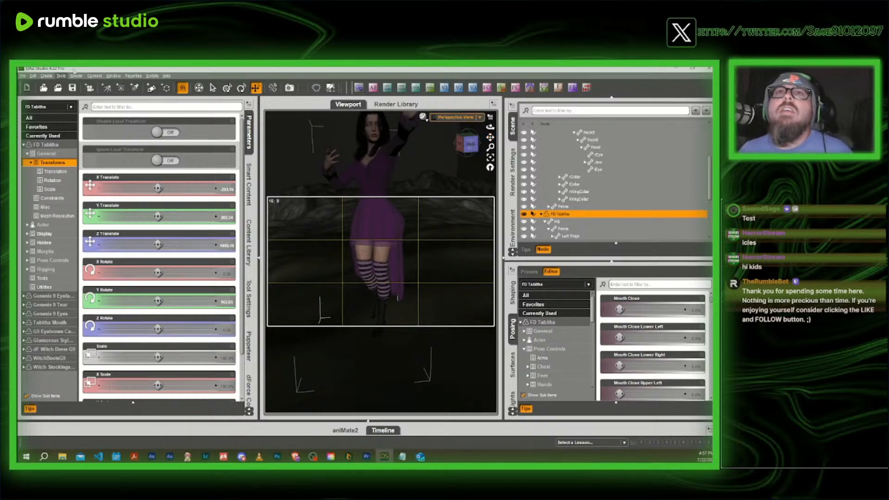
click(46, 76)
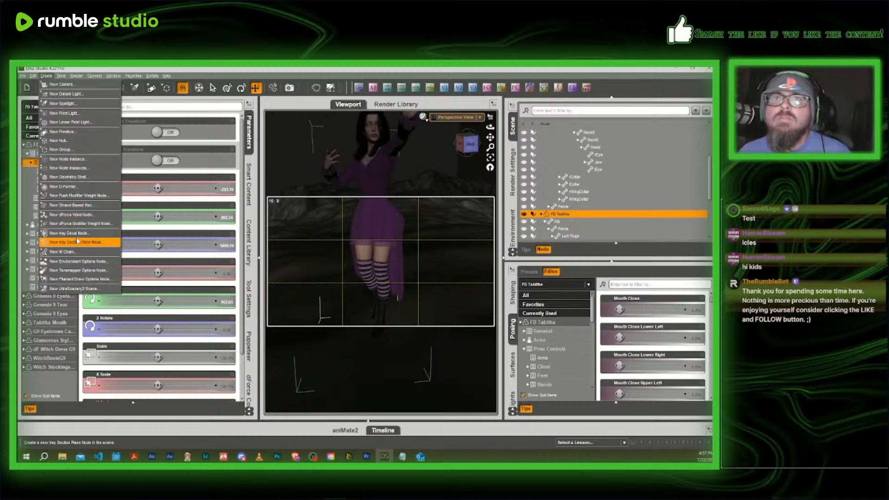
click(82, 215)
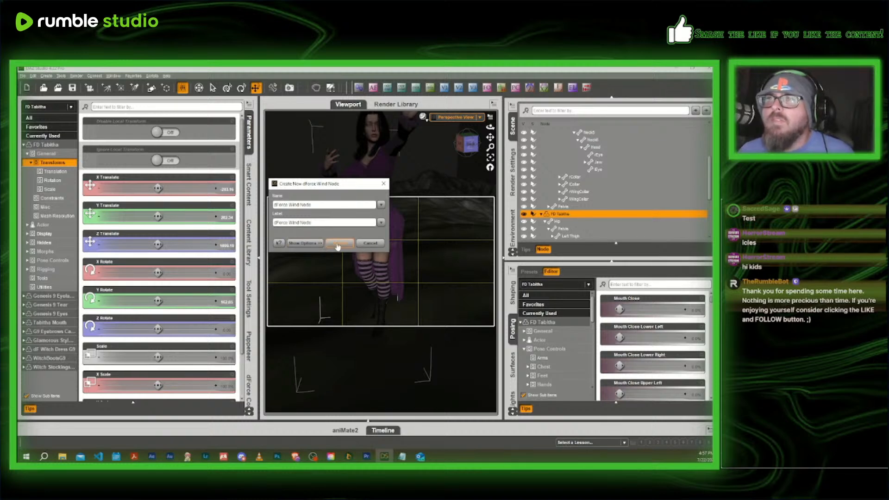
click(338, 244)
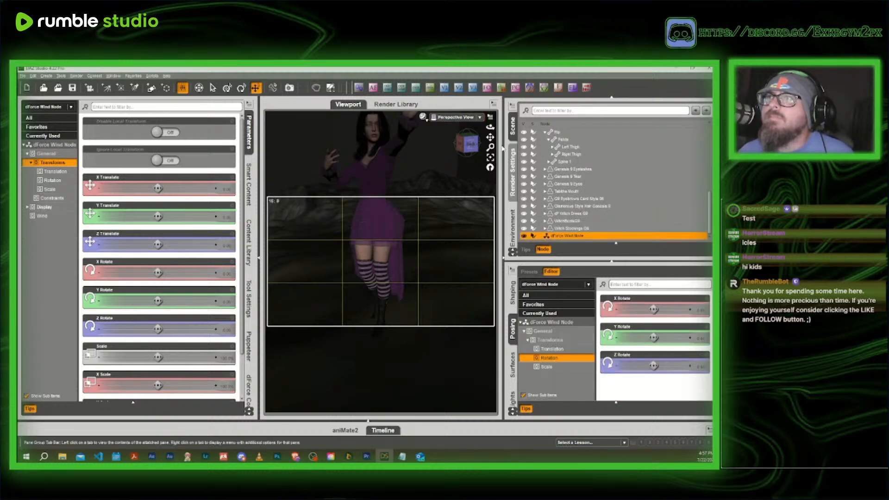
Move the dForce Wind Node across the terrain and up to the witch's level, placing it in front of her
click(471, 144)
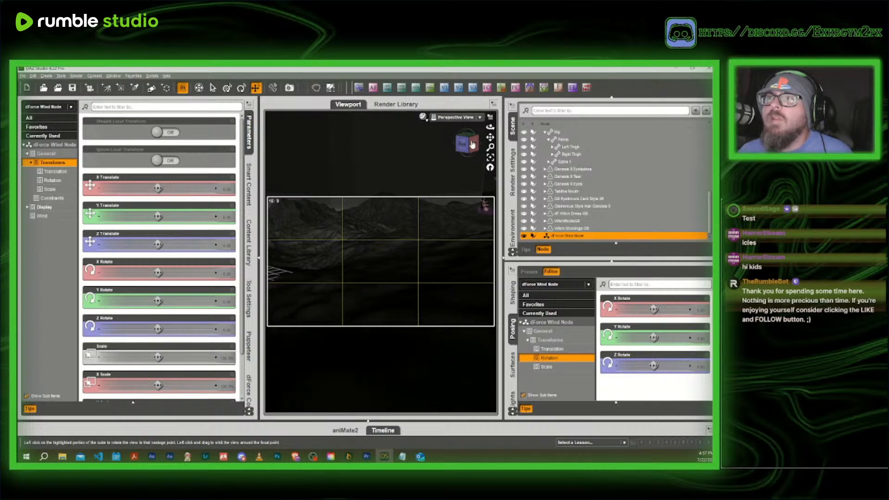
drag(472, 145, 403, 146)
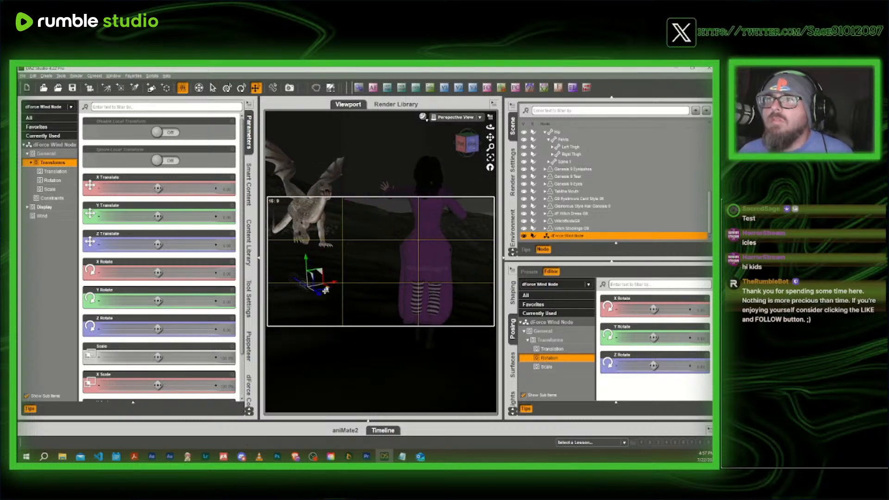
drag(330, 309, 446, 339)
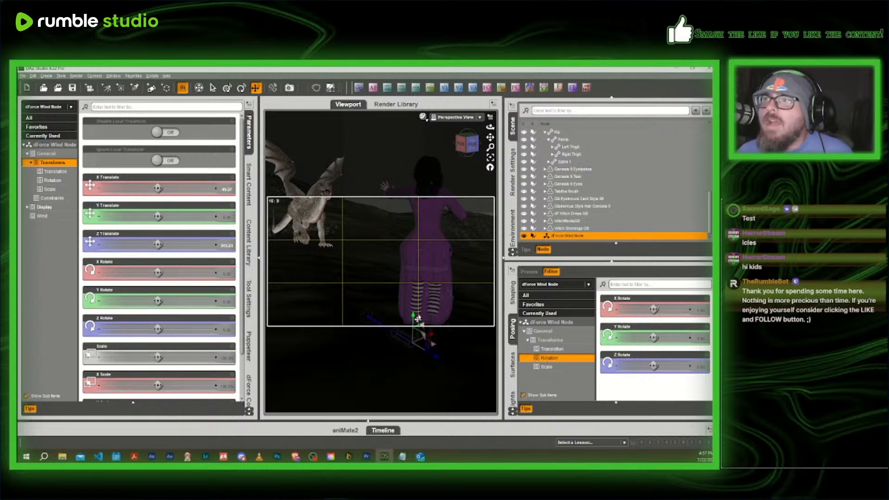
drag(413, 315, 474, 179)
drag(466, 141, 460, 138)
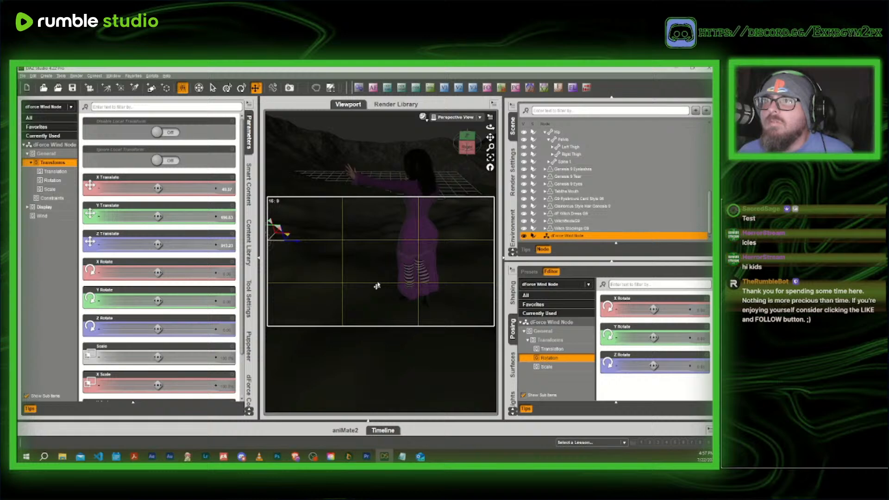
drag(377, 286, 362, 239)
drag(467, 147, 455, 193)
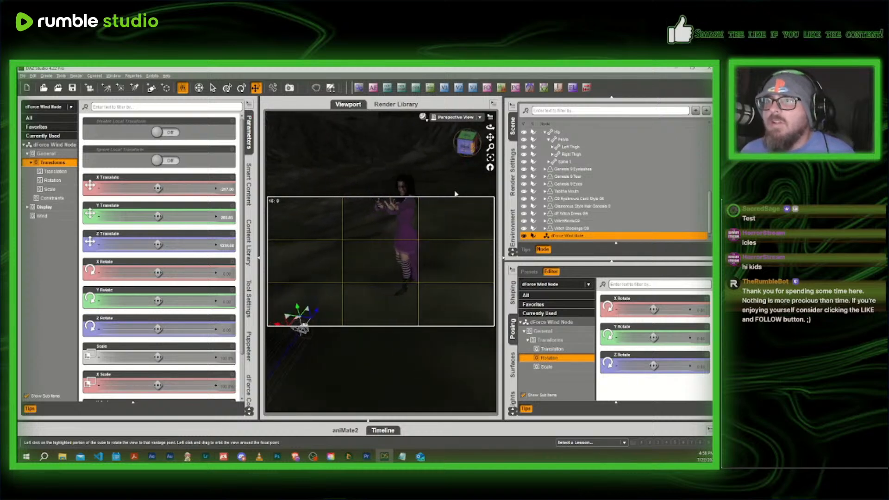
mouse_move(470, 148)
mouse_down()
mouse_move(477, 165)
mouse_move(483, 150)
mouse_up()
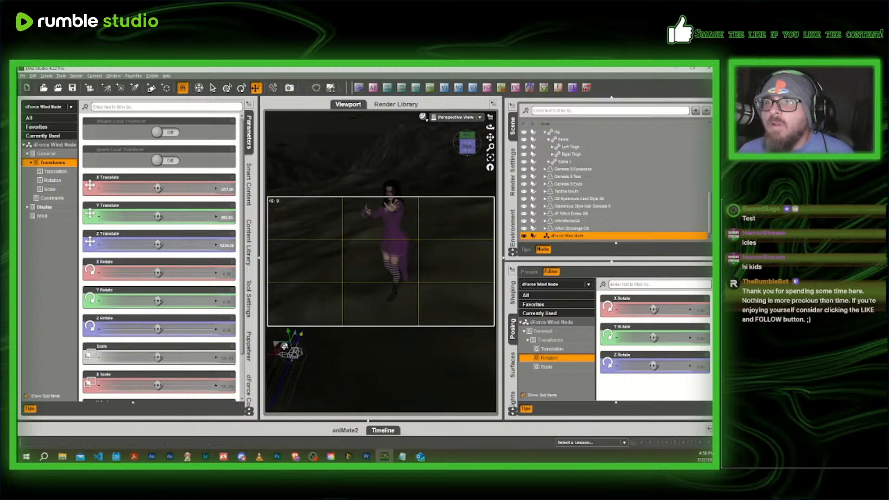
drag(284, 346, 380, 329)
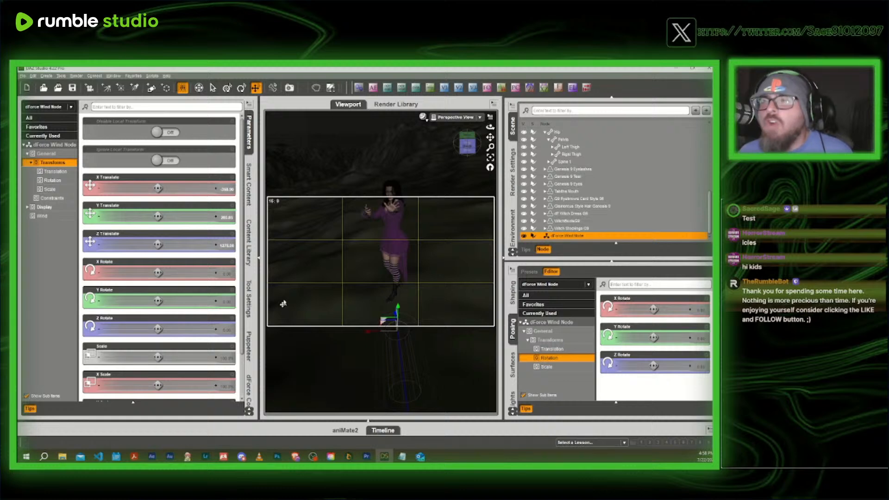
Return to the full product list, filter it to the Environments category and look through the installed environments
click(249, 192)
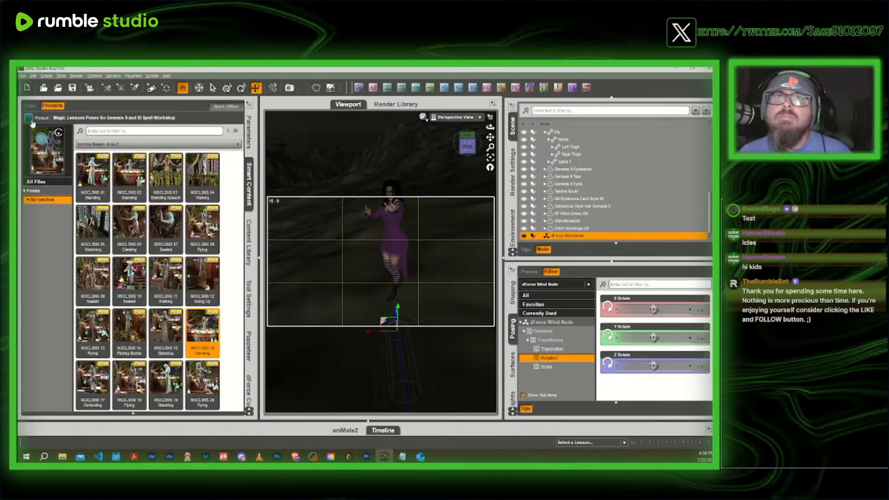
click(29, 119)
click(222, 118)
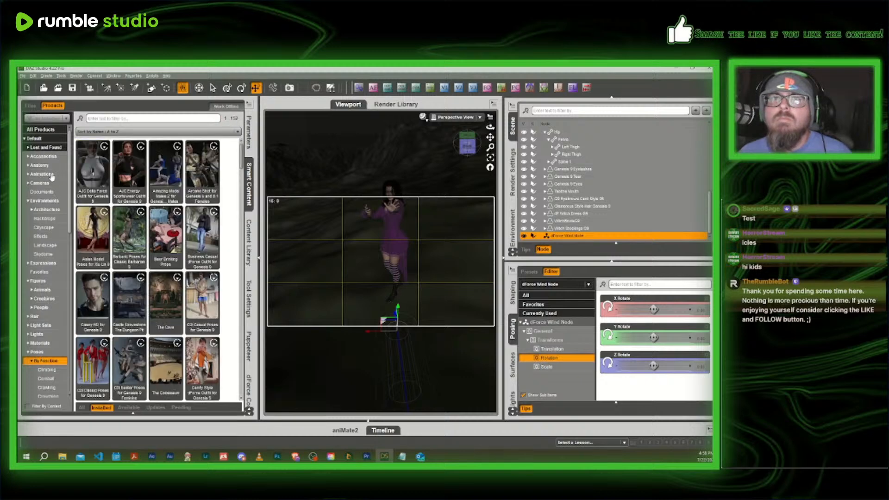
click(32, 351)
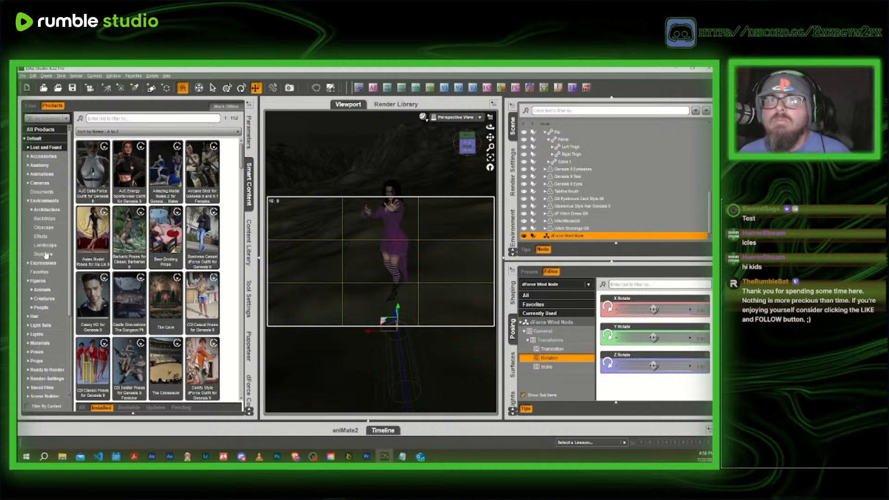
click(46, 201)
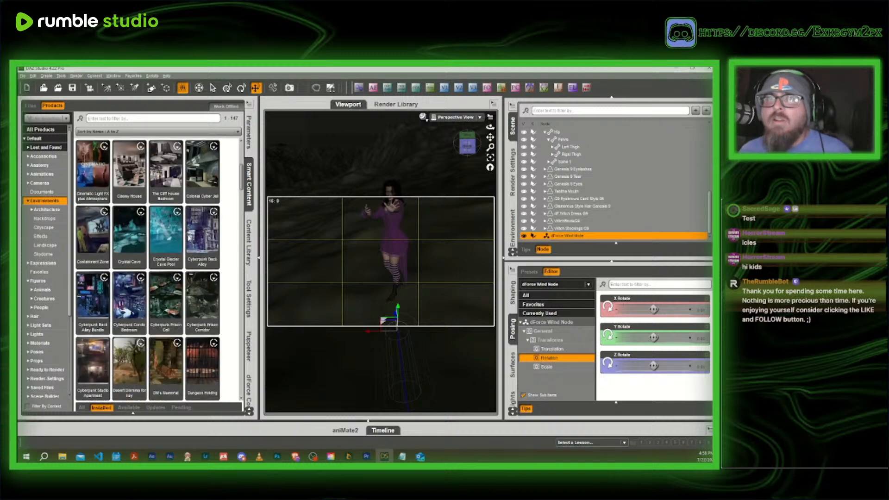
scroll(169, 244, up, 3)
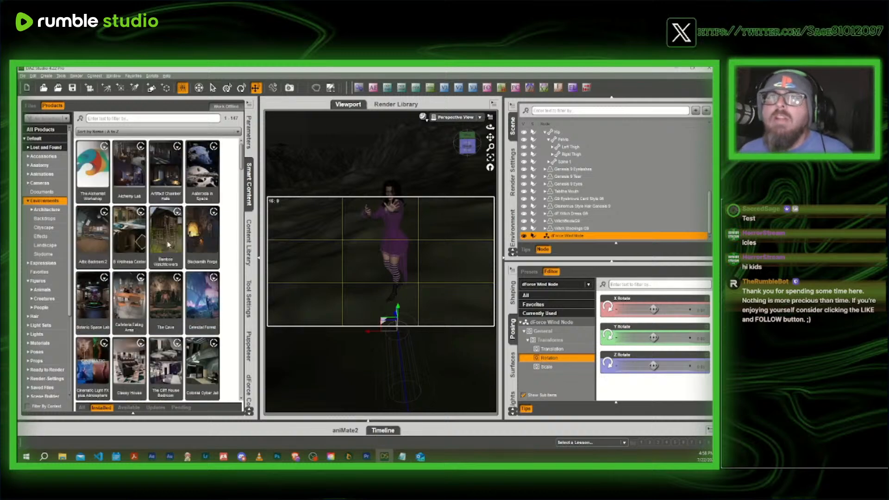
scroll(186, 252, down, 10)
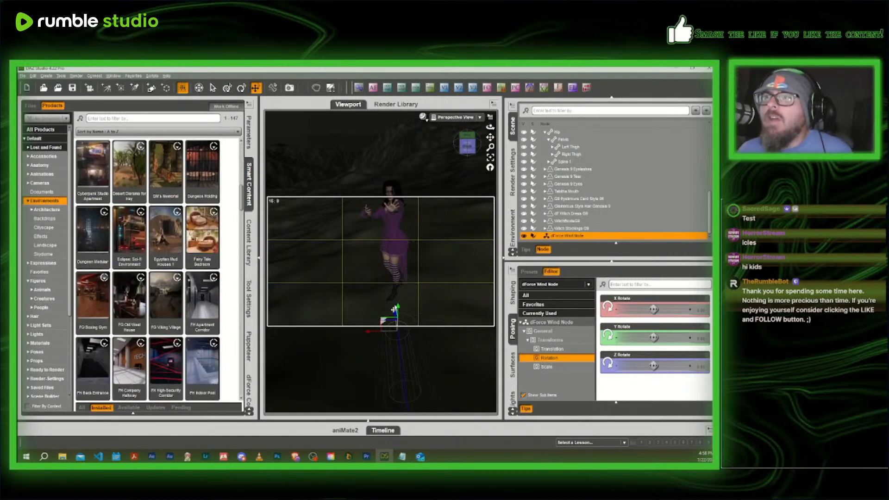
Raise the dForce Wind Node slightly and rotate it about its Y axis so it blows toward the witch
drag(397, 311, 397, 276)
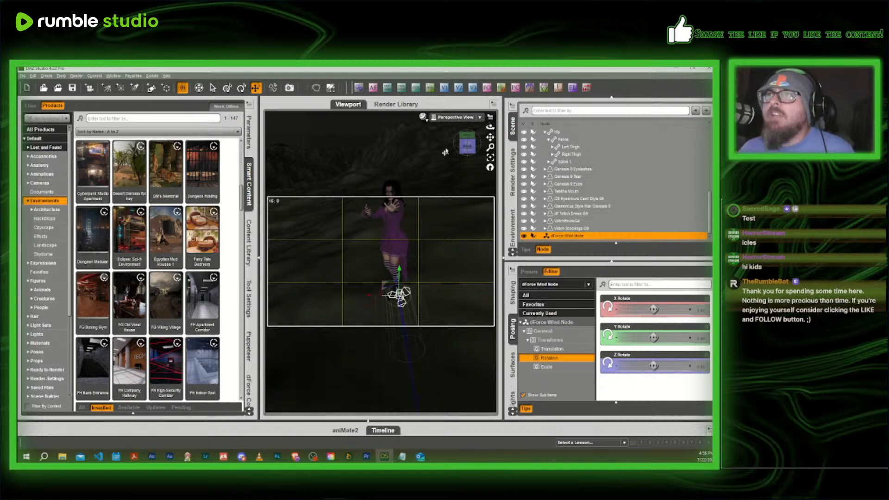
drag(470, 147, 432, 132)
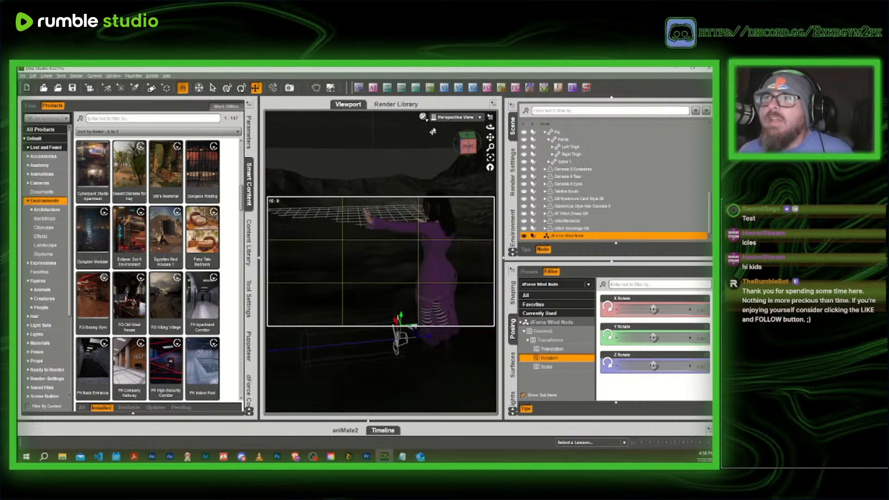
click(241, 87)
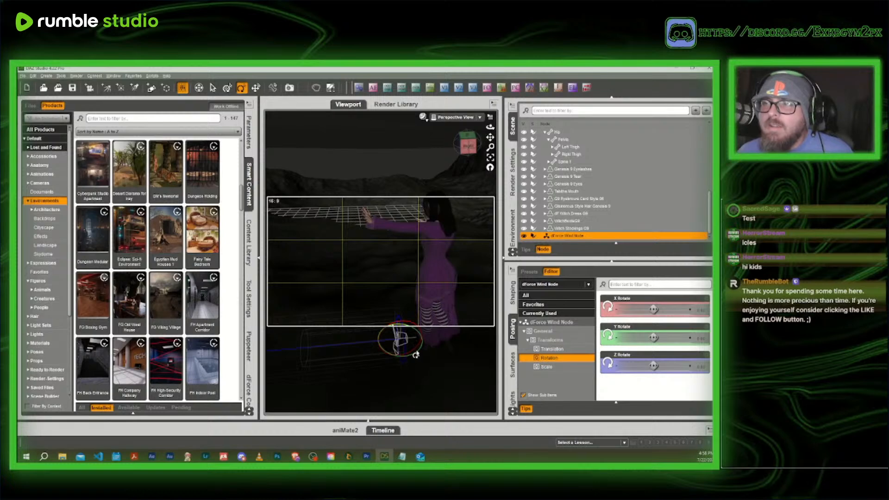
drag(416, 355, 378, 355)
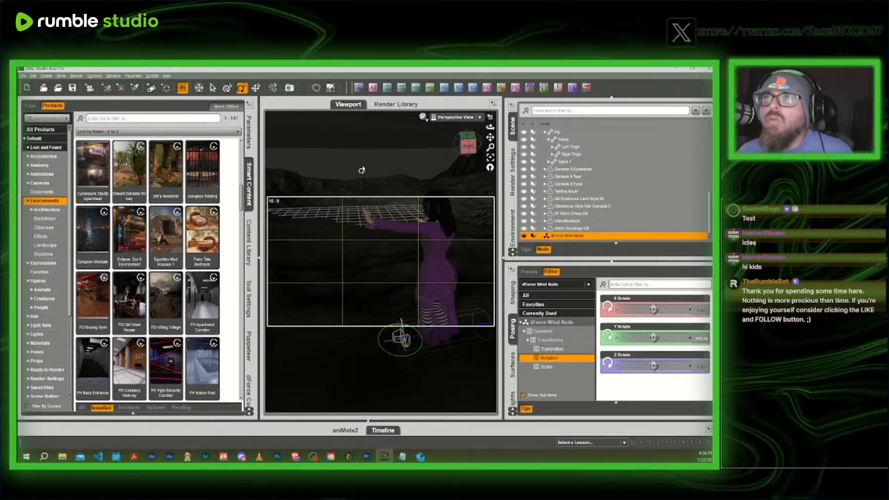
Move the rotated wind node farther out in front of the witch and raise it toward her leg level
key(ctrl+t)
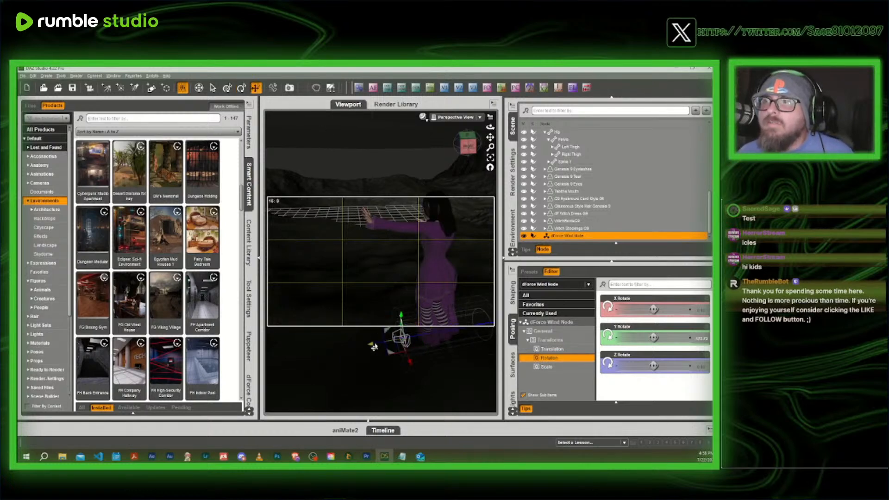
drag(374, 347, 381, 295)
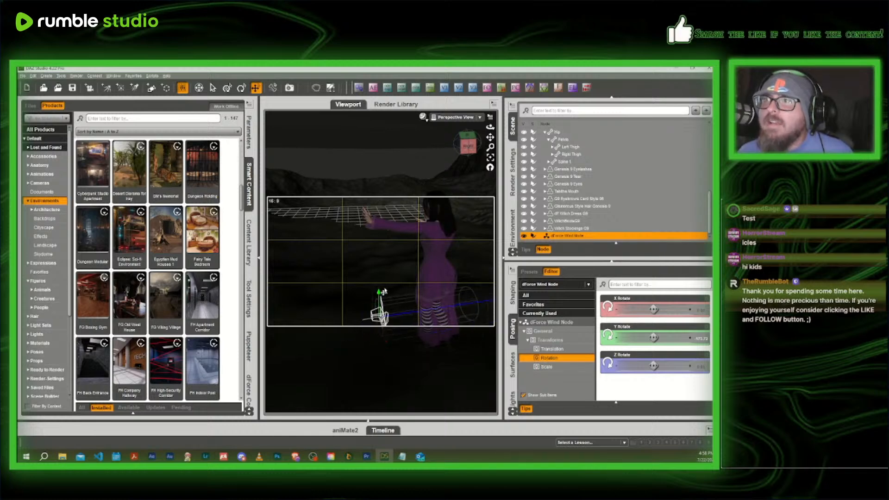
drag(467, 146, 467, 146)
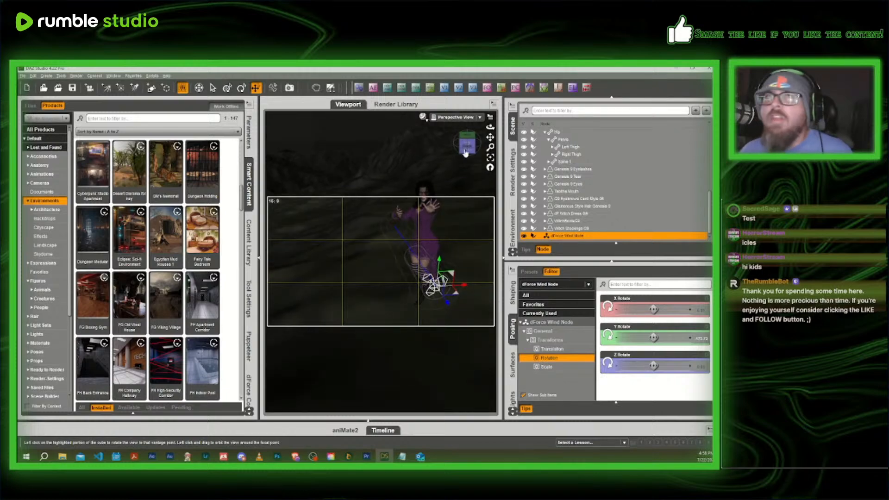
Save the scene as dragon1 in the RENDER NOW folder, accepting the scene save options
click(22, 76)
mouse_move(46, 132)
click(106, 128)
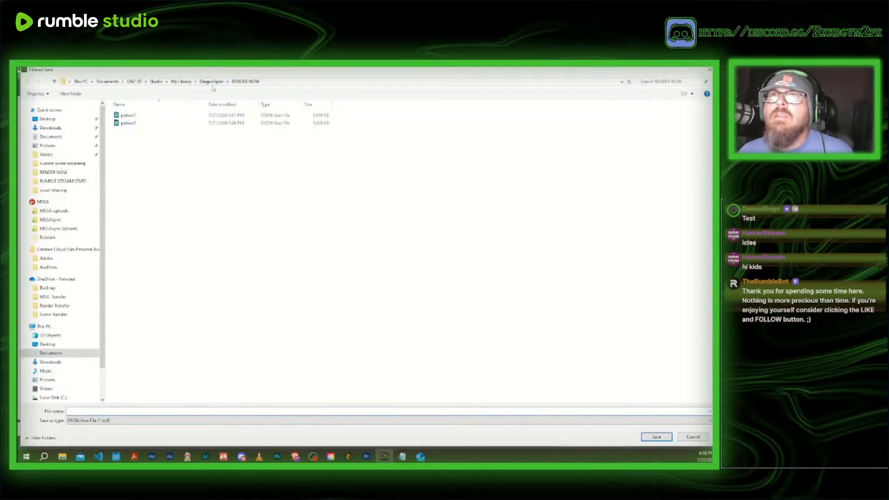
text(dragon1)
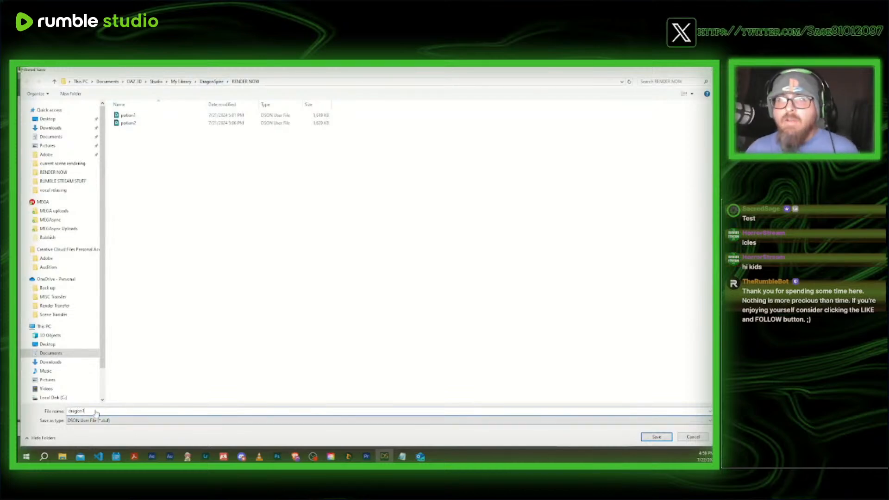
key(Return)
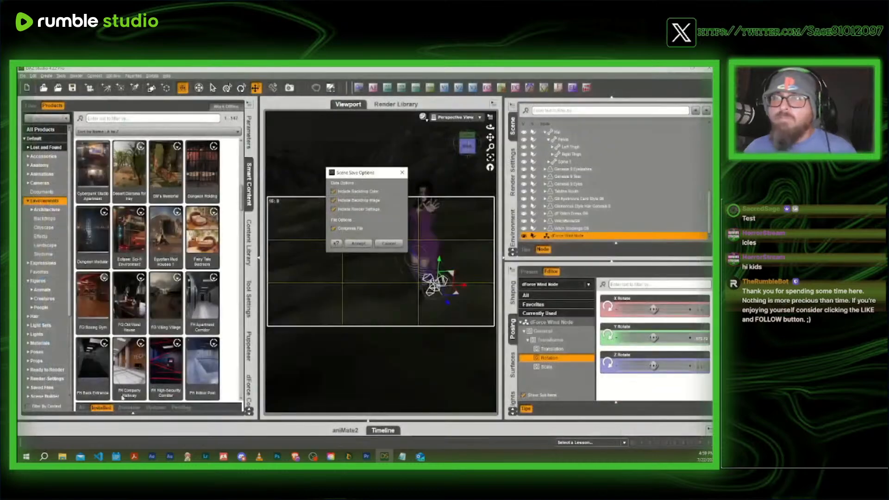
click(365, 247)
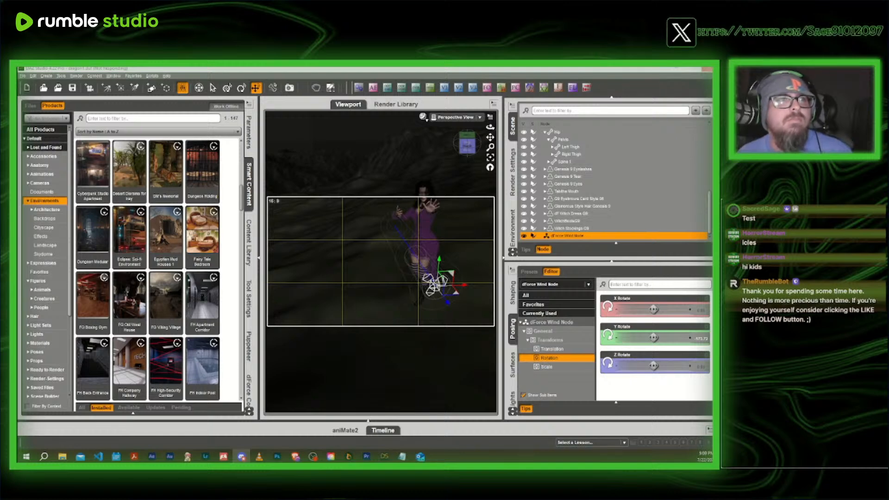
Increase the wind node's Diameter in its Wind parameters so the wind covers more of the witch
click(464, 126)
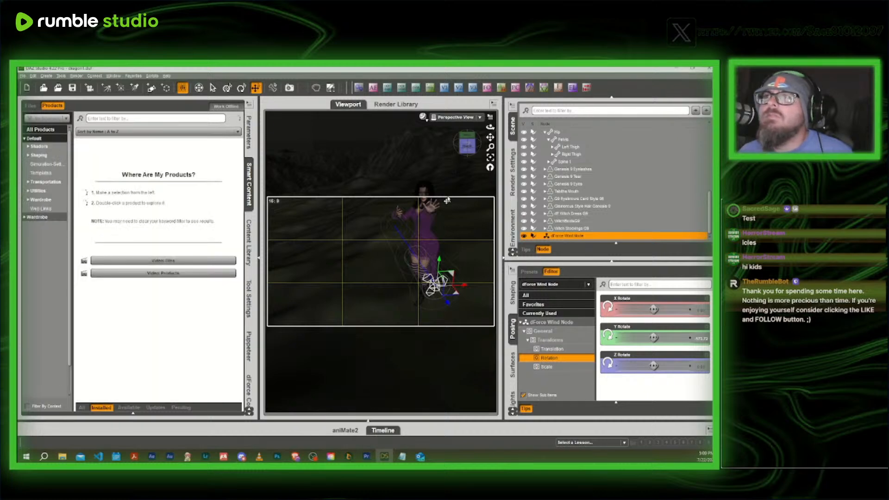
mouse_move(467, 143)
mouse_down()
mouse_move(460, 133)
mouse_move(470, 142)
mouse_up()
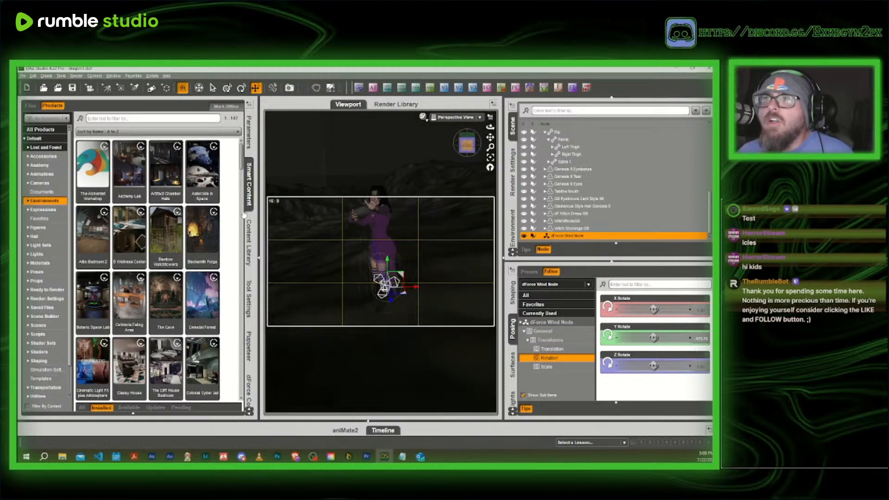
click(248, 135)
scroll(157, 365, down, 1)
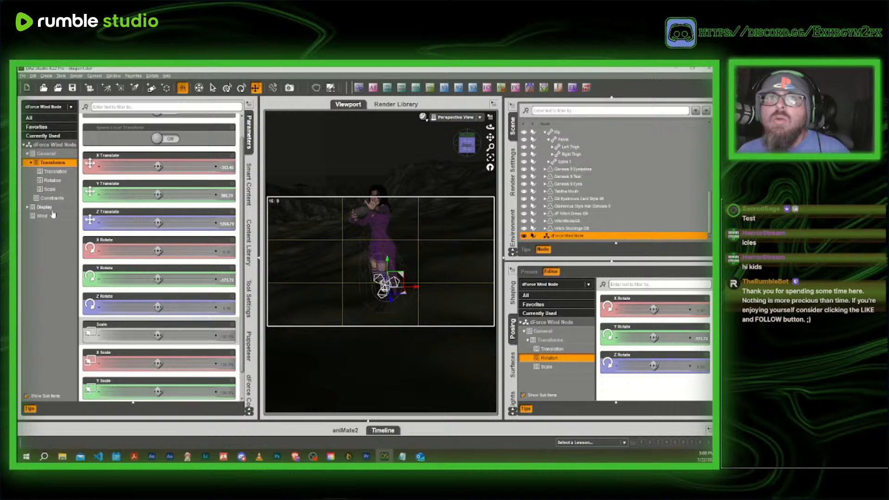
click(51, 207)
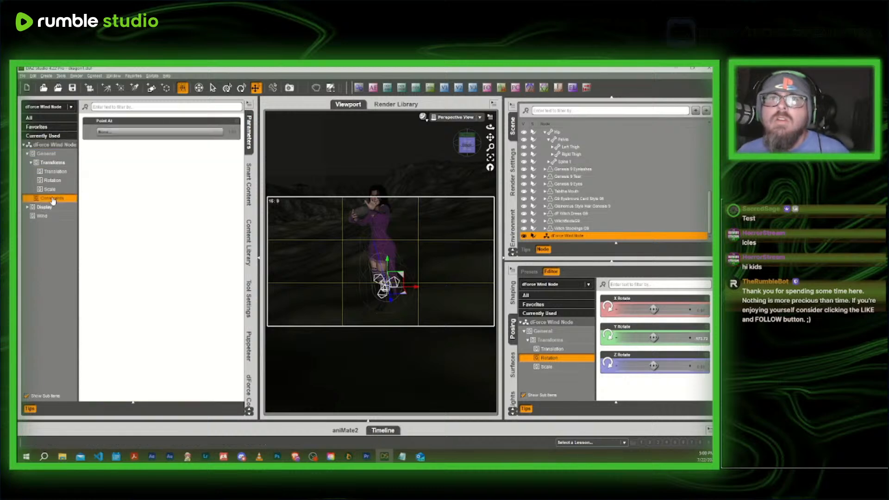
click(51, 215)
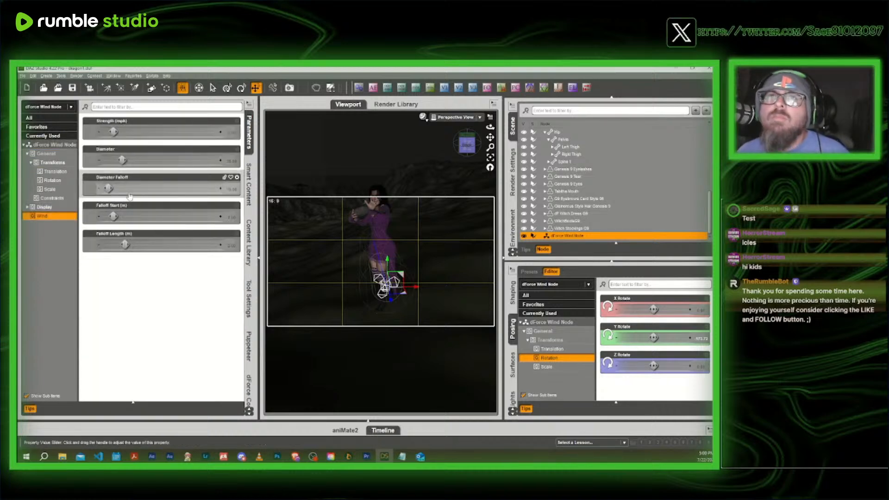
drag(122, 160, 153, 160)
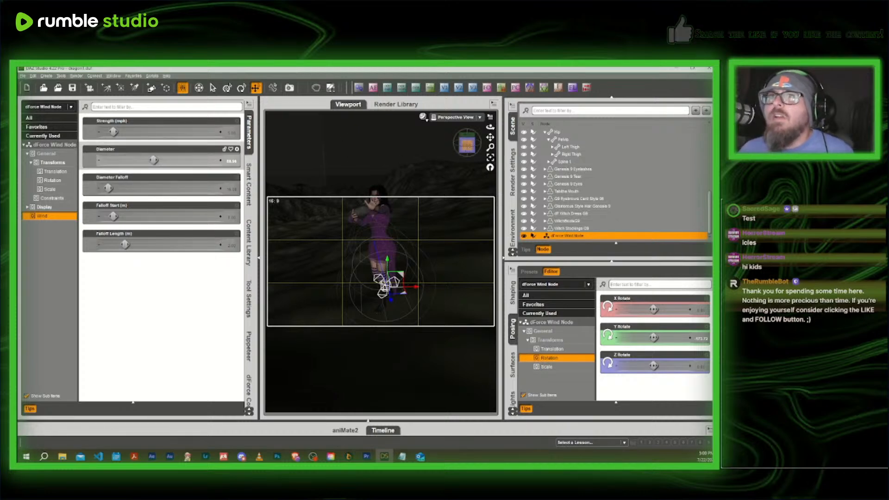
click(468, 149)
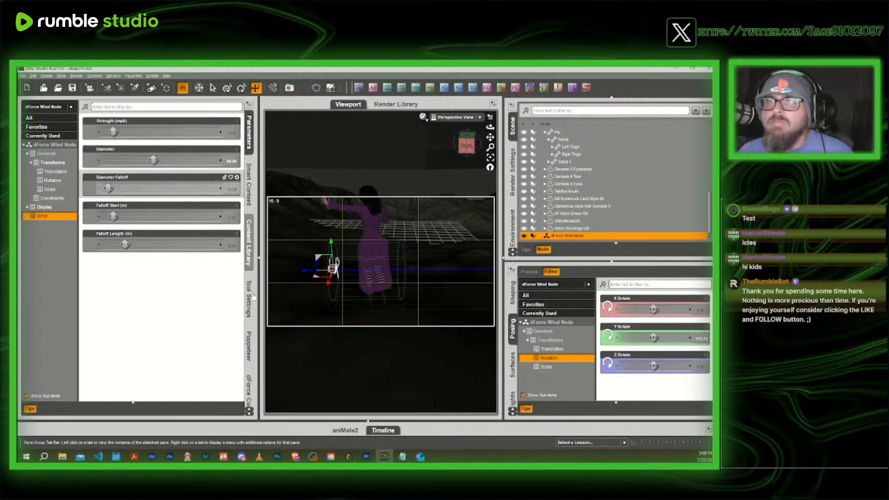
Show dForce Companion's simulation settings with simulation from the memorized pose enabled, and hide DAZ Dragon 3 in the scene
click(250, 389)
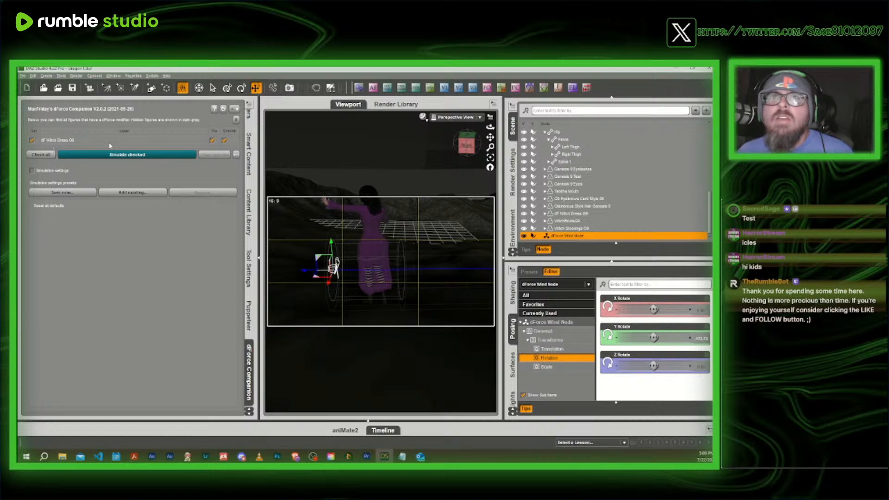
click(31, 171)
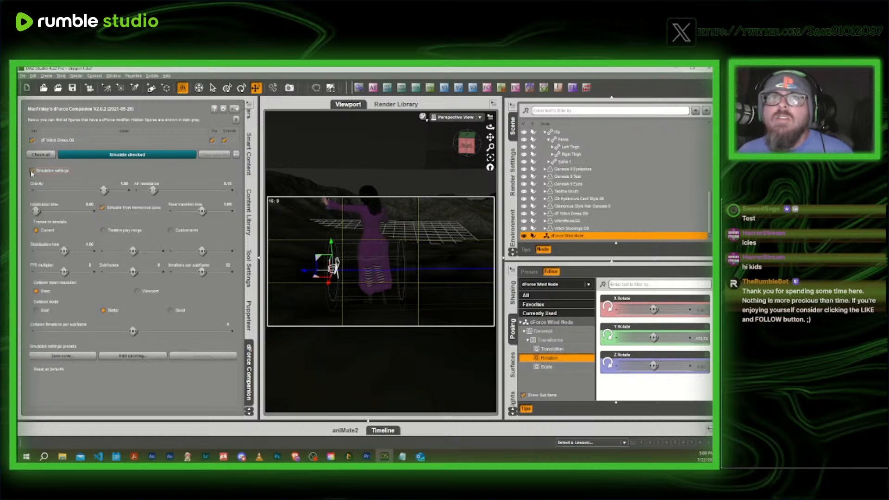
click(102, 207)
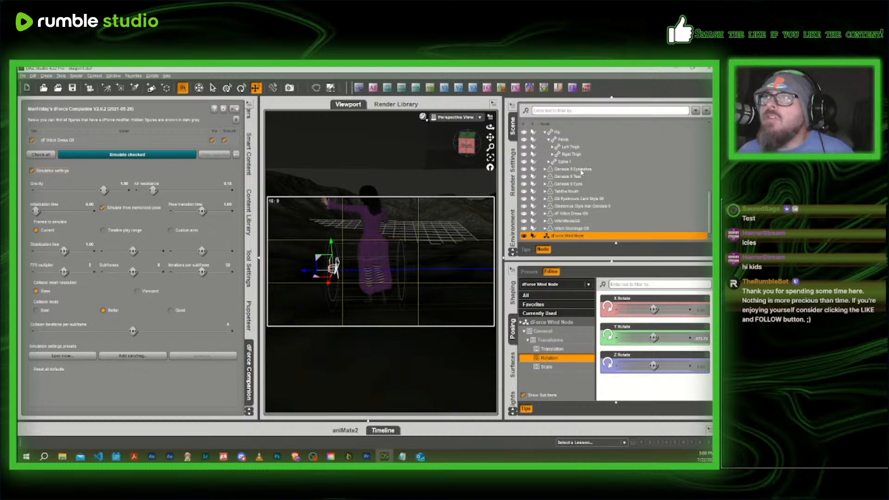
scroll(581, 172, up, 10)
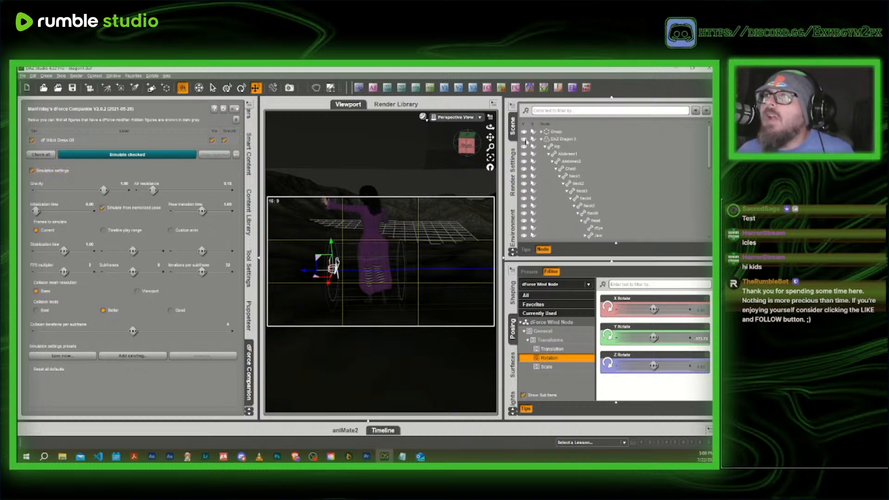
click(524, 139)
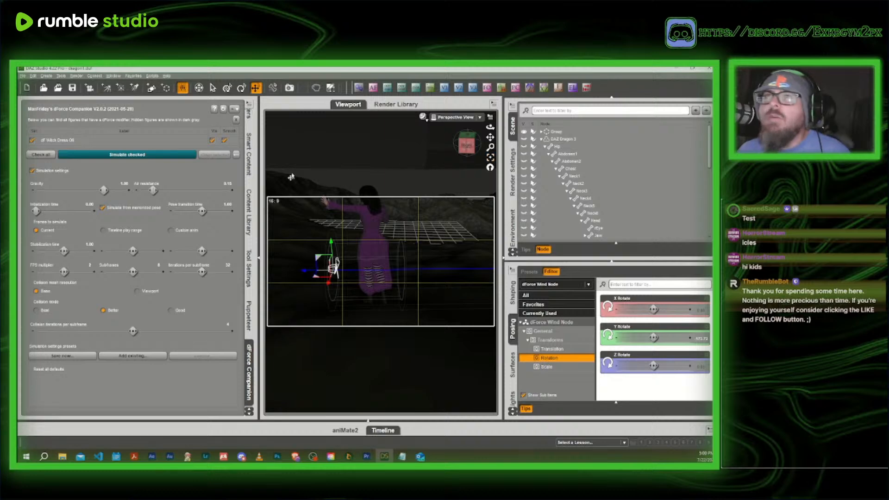
Try a dForce simulation of the dF Witch Dress G9, cancelling it partway and clearing the dress's simulation
click(133, 155)
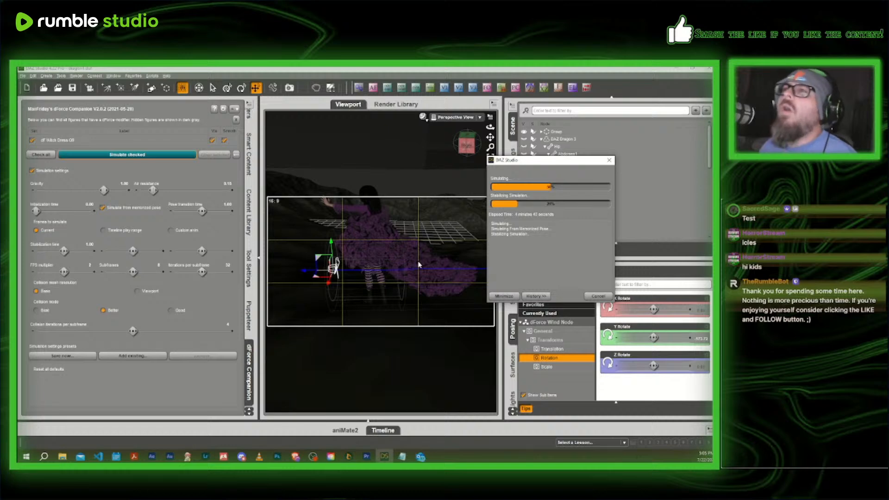
click(599, 296)
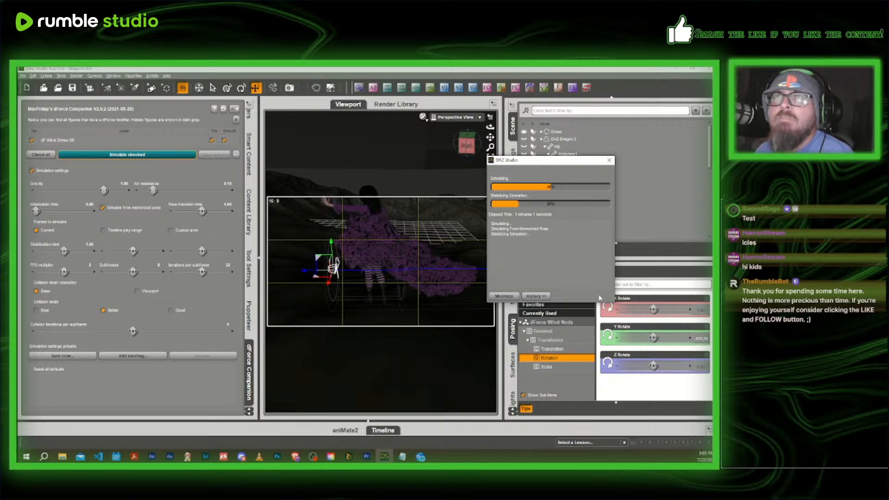
click(103, 142)
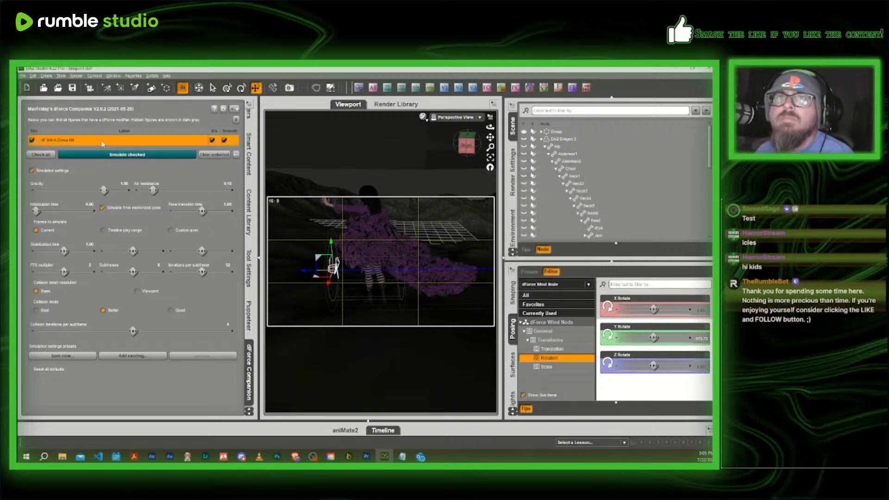
click(216, 155)
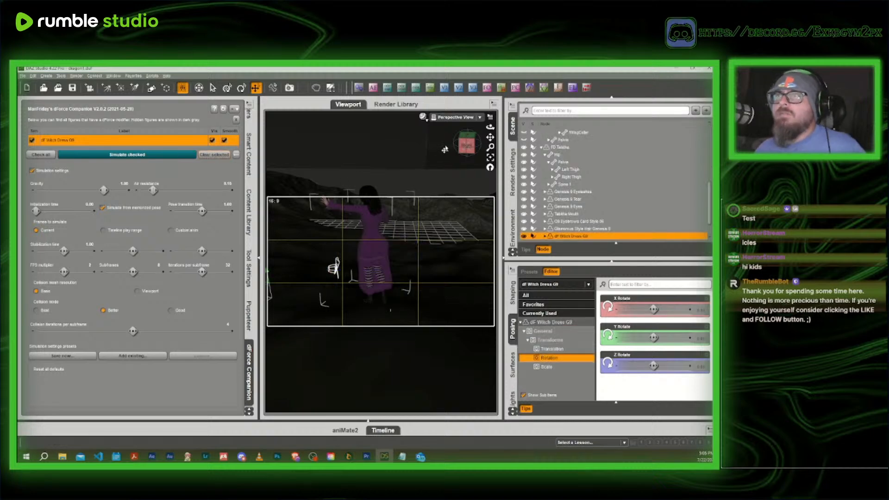
Check the shaping adjustments available for the dF Witch Dress G9
drag(467, 145, 457, 148)
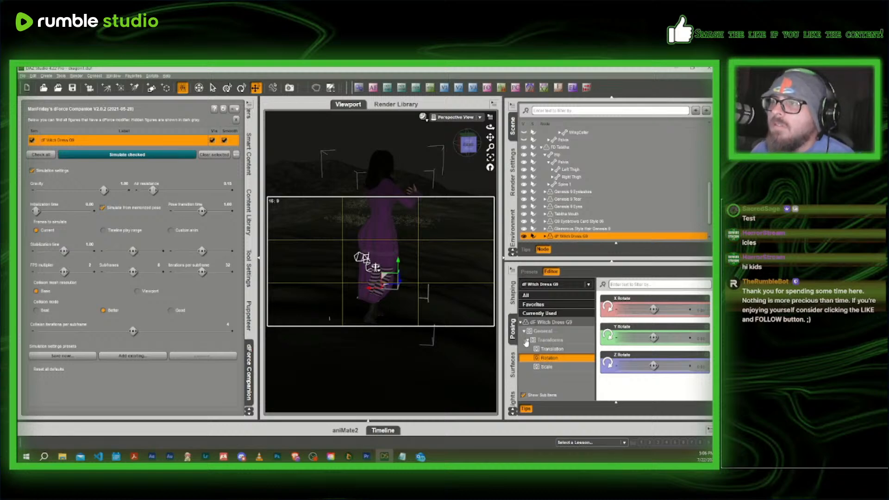
click(513, 295)
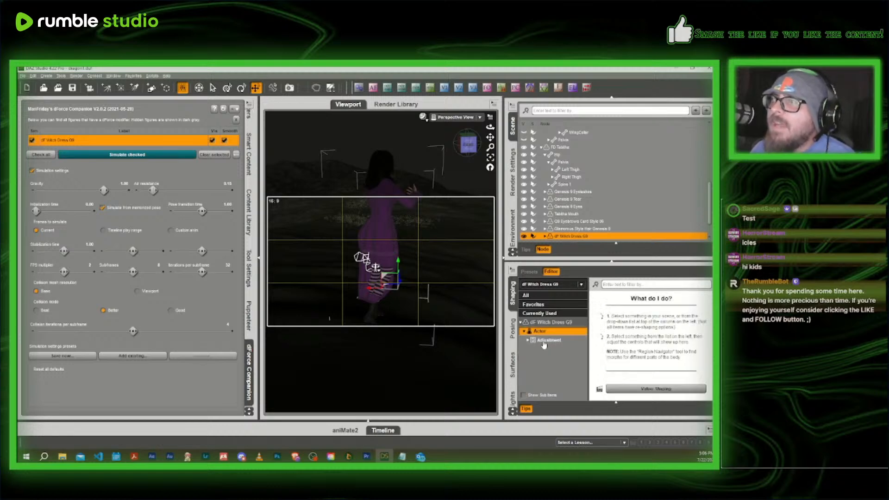
click(585, 340)
click(536, 323)
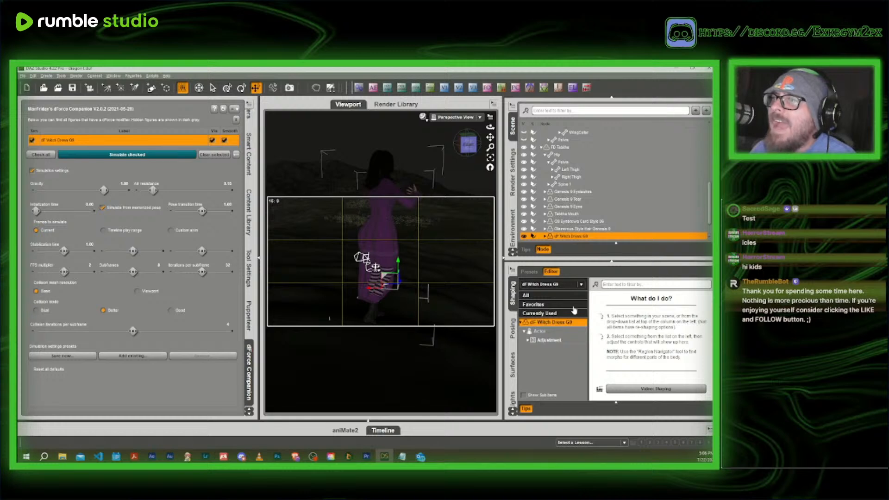
Move the dForce Wind Node farther away from the witch along its blowing direction and check its placement around her
drag(468, 145, 476, 203)
click(443, 272)
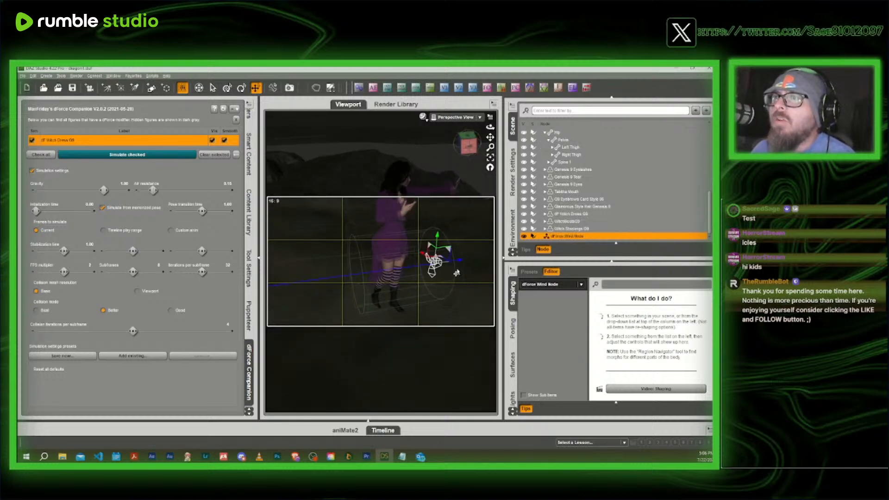
drag(462, 146, 465, 145)
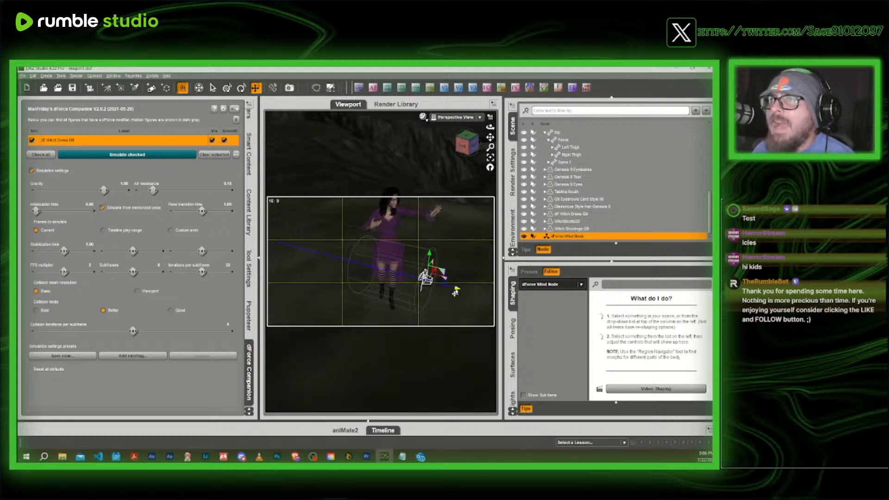
drag(455, 290, 565, 325)
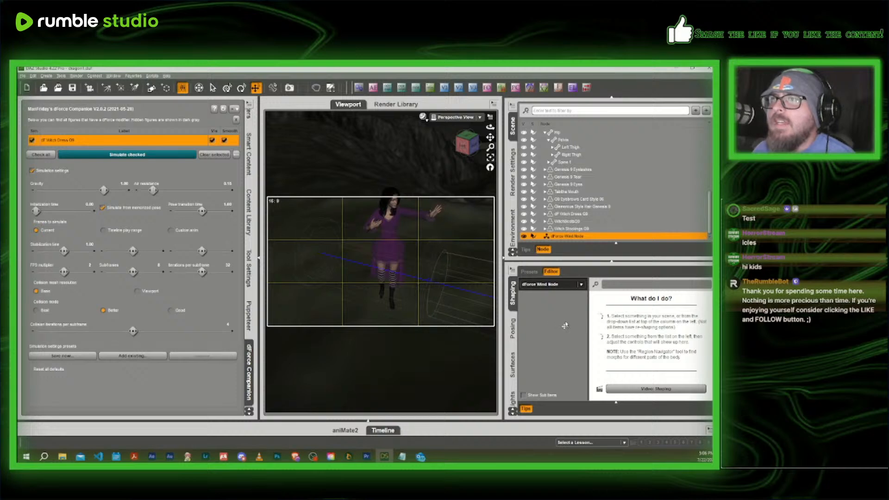
drag(462, 147, 524, 148)
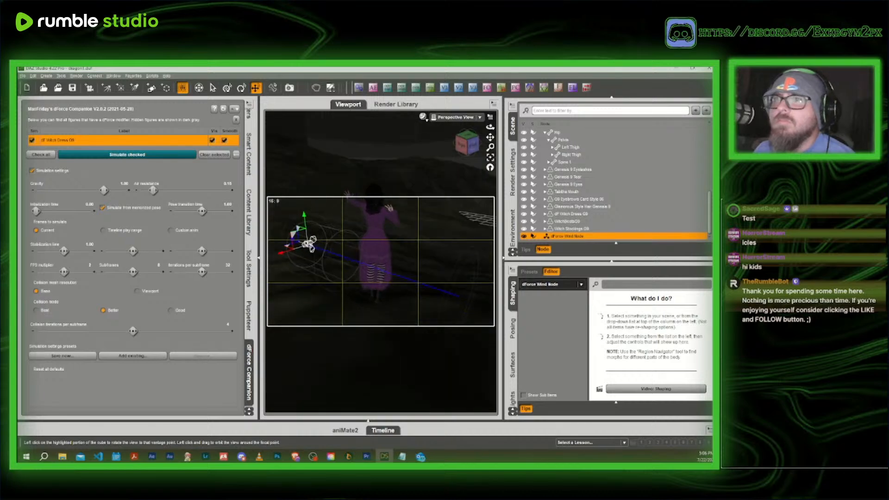
click(463, 147)
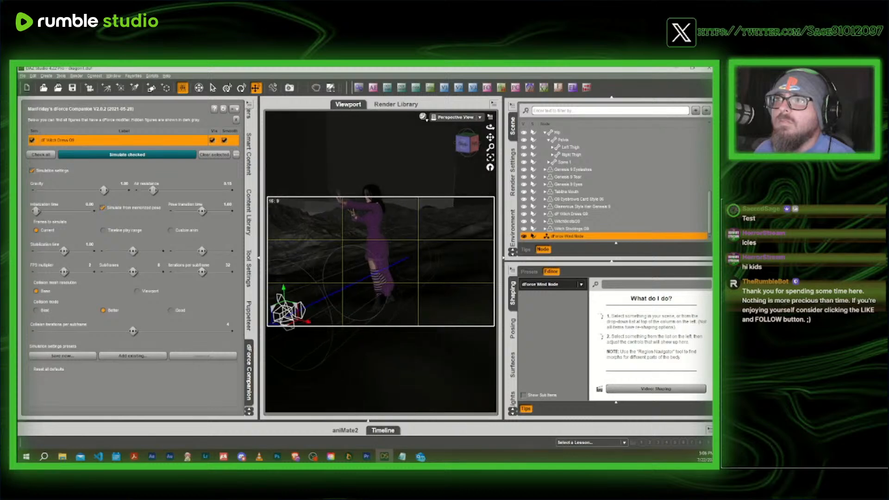
Hide the witch's left and right thighs and turn off simulation from the memorized pose
drag(464, 147, 479, 147)
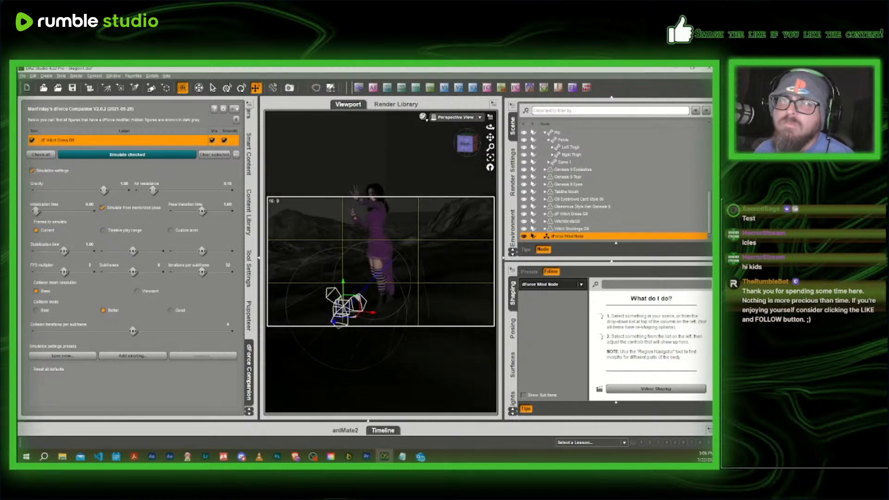
click(465, 144)
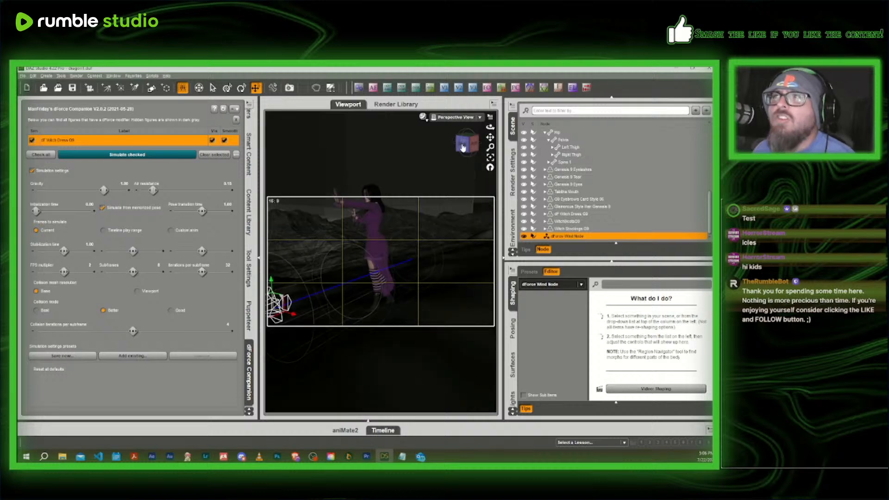
click(370, 273)
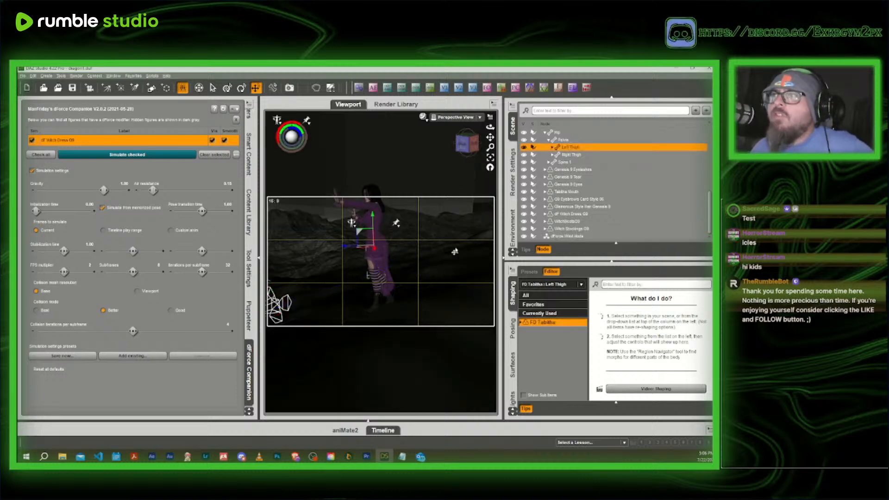
click(523, 147)
click(524, 155)
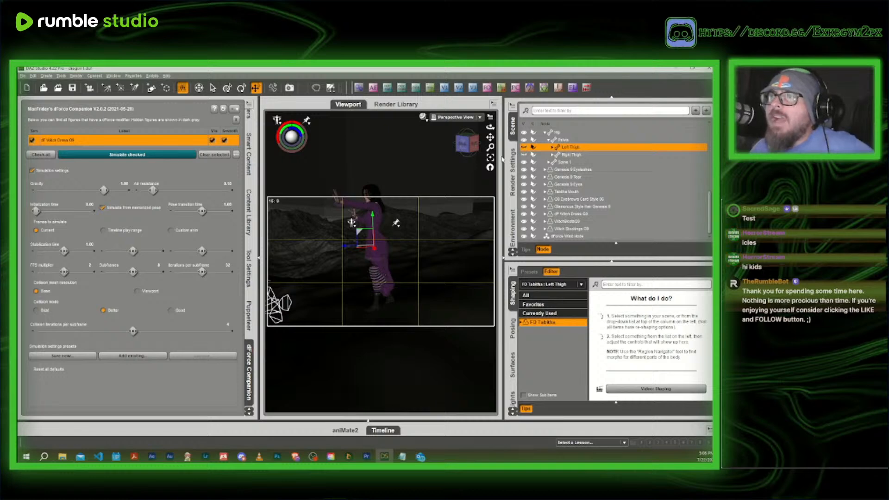
click(468, 146)
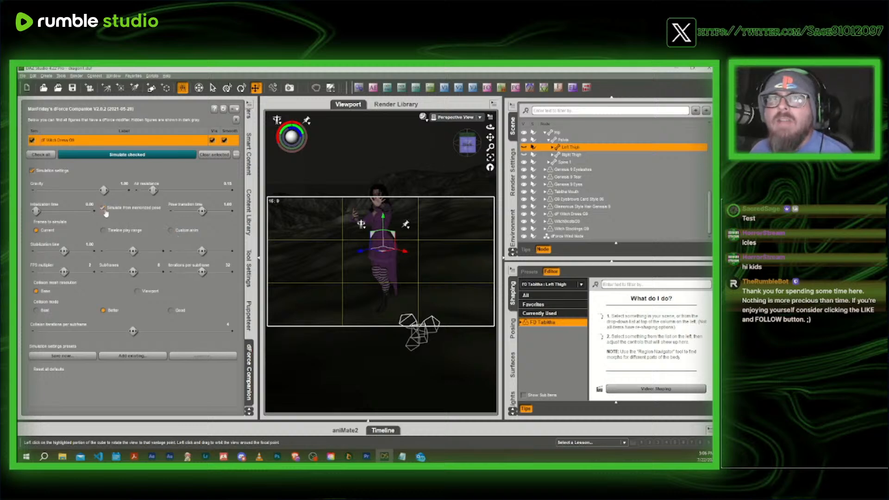
click(104, 209)
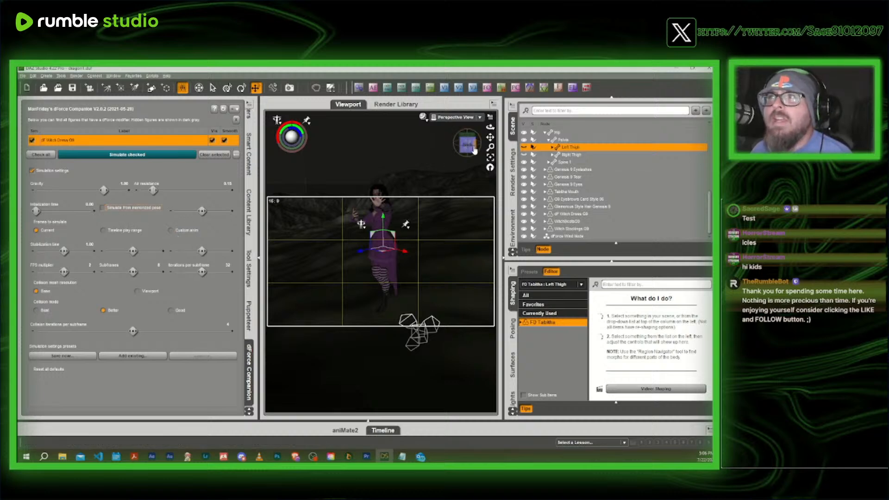
Move the dForce Wind Node closer to the witch along its blowing direction
drag(469, 146, 526, 140)
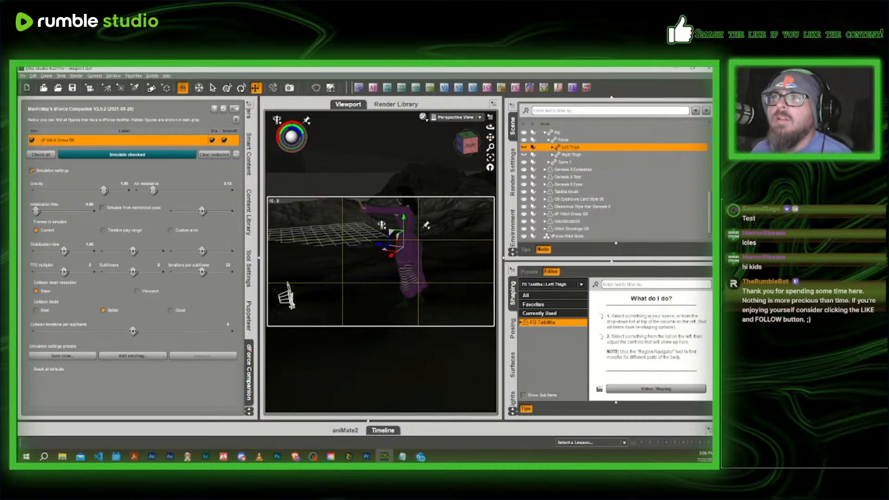
click(293, 300)
scroll(484, 186, down, 1)
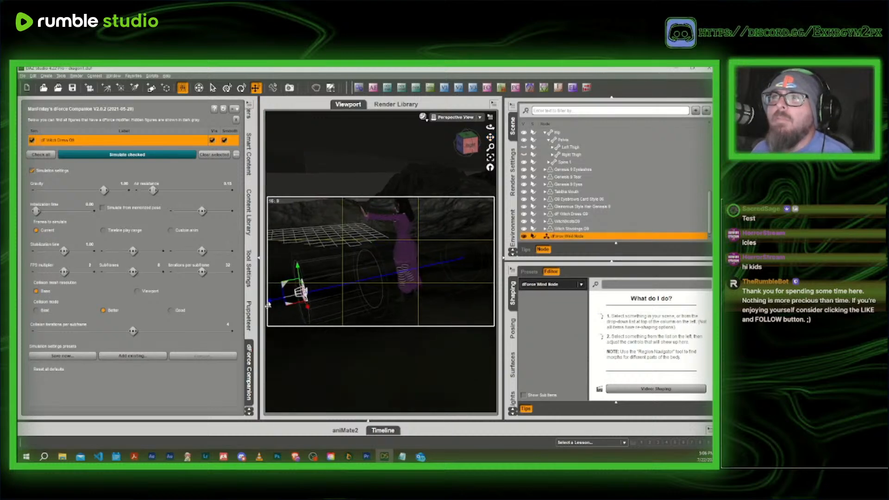
drag(269, 303, 297, 303)
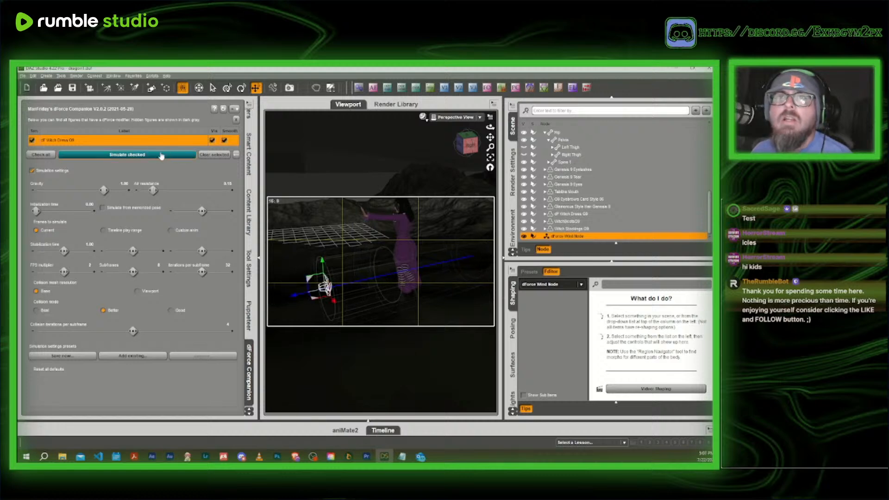
Try a dForce simulation of the witch's dress, cancel it partway, inspect the drape and clear the dress's simulation
click(124, 155)
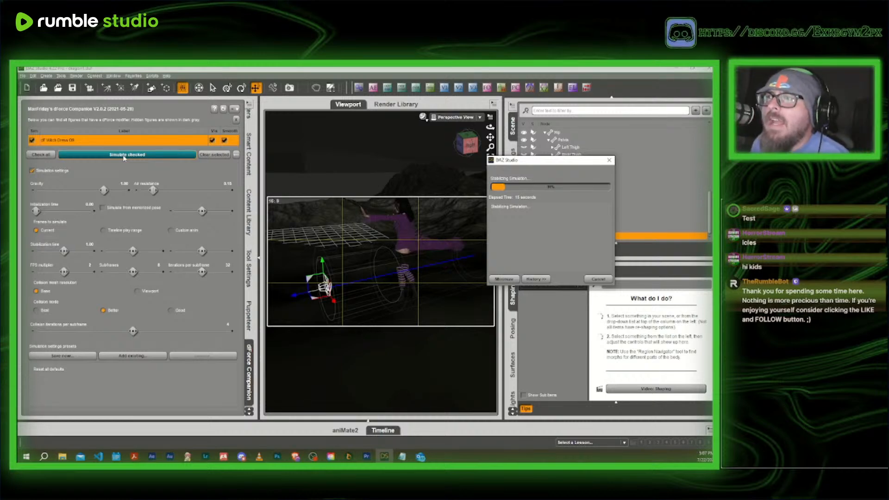
click(597, 280)
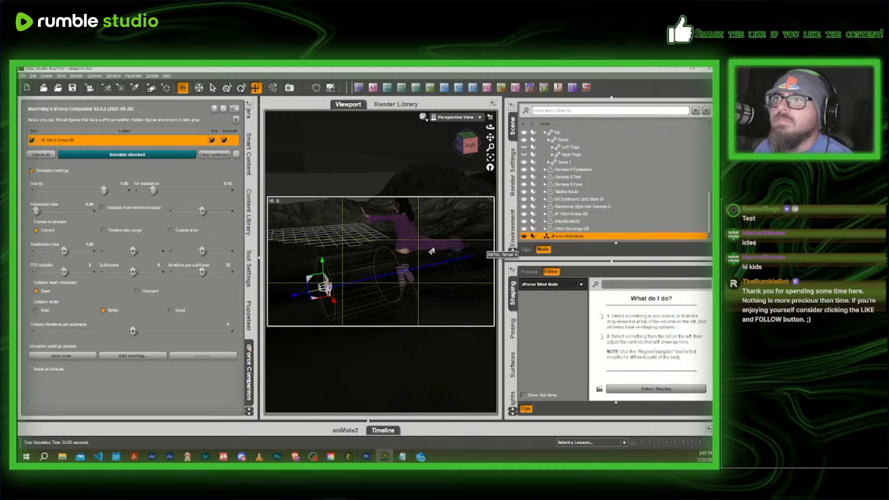
mouse_move(468, 143)
mouse_down()
mouse_move(433, 138)
mouse_move(477, 131)
mouse_up()
scroll(438, 201, up, 5)
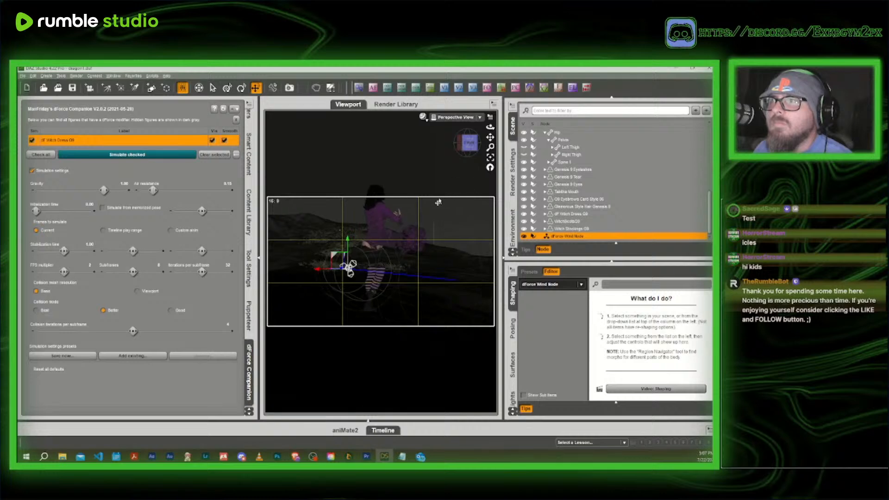
scroll(463, 180, up, 2)
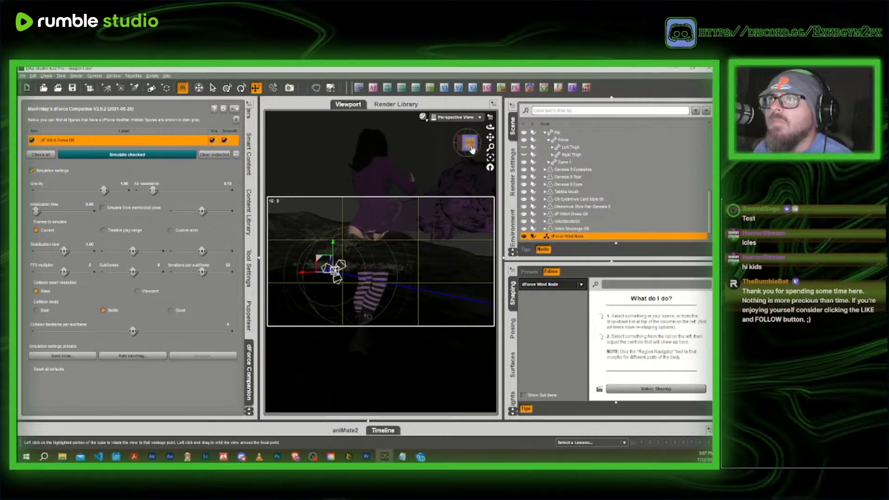
mouse_move(469, 143)
mouse_down()
mouse_move(451, 151)
mouse_move(475, 144)
mouse_up()
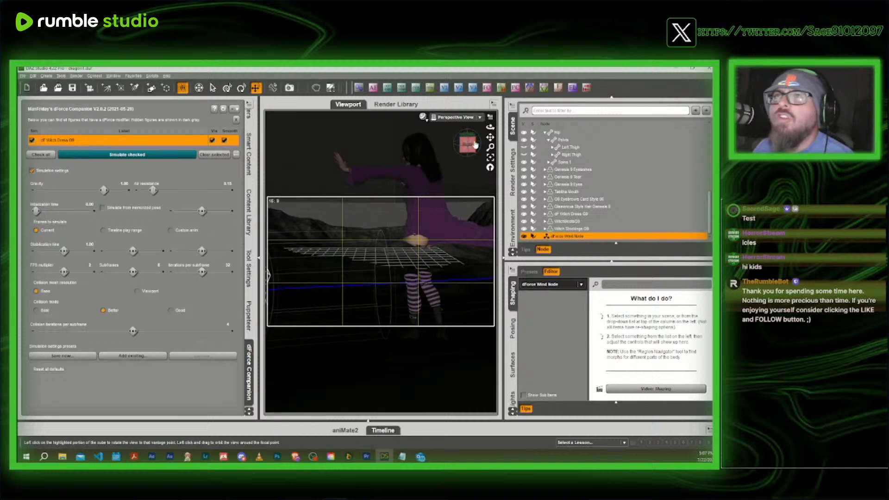
click(216, 156)
scroll(348, 275, down, 3)
click(293, 279)
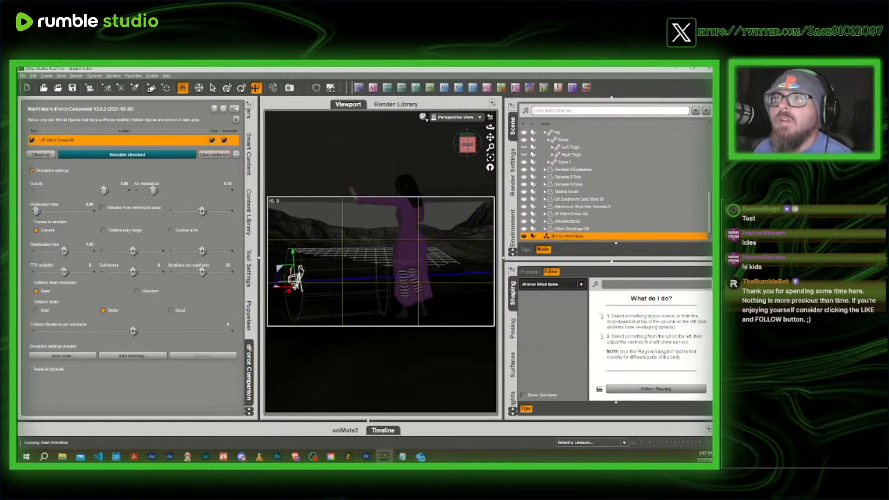
Lower the dForce Wind Node's strength and try simulating the dress again, cancelling partway
click(248, 114)
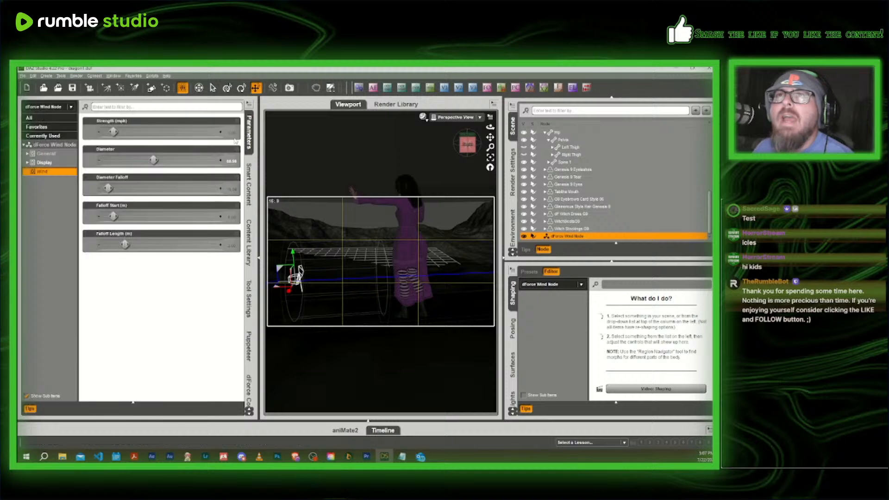
click(233, 134)
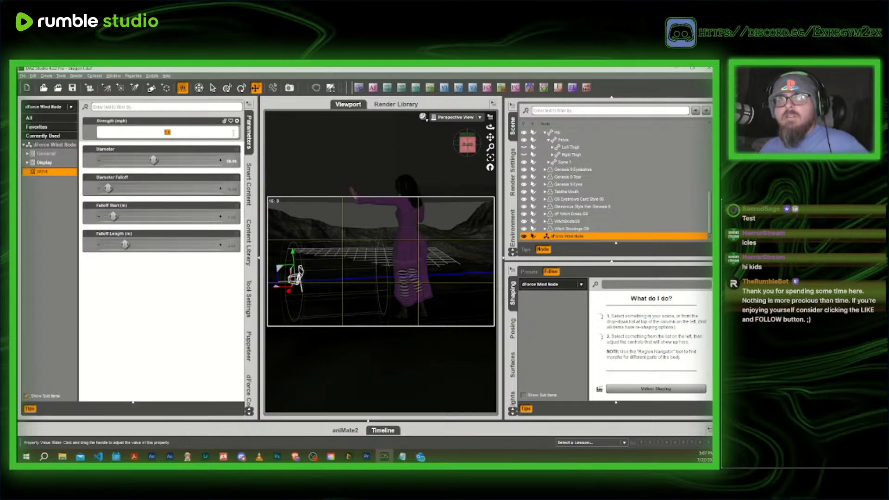
text(6)
key(Return)
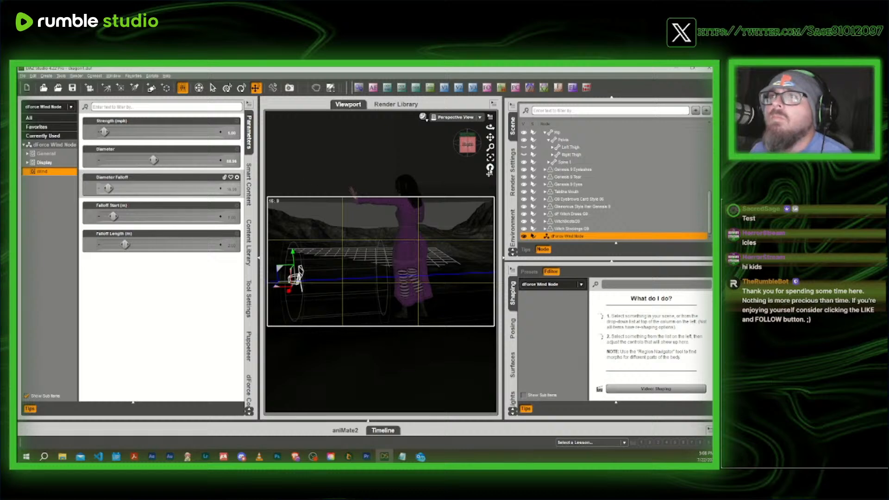
click(248, 389)
click(131, 154)
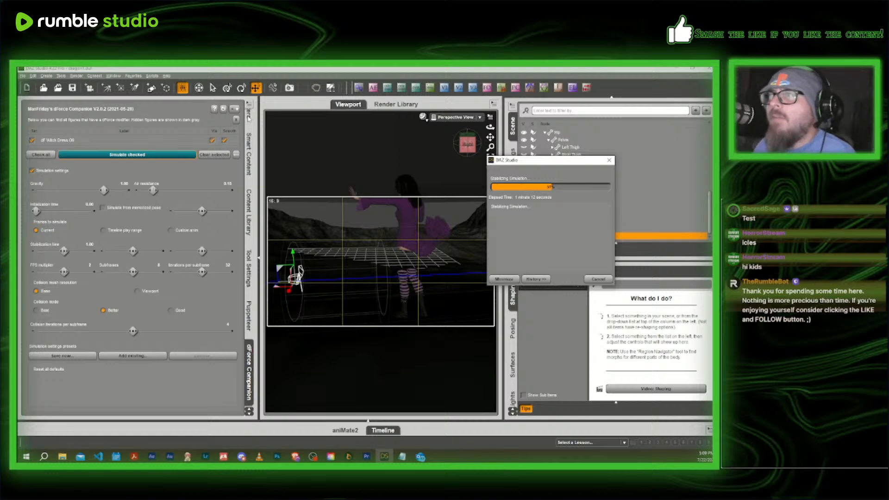
click(599, 280)
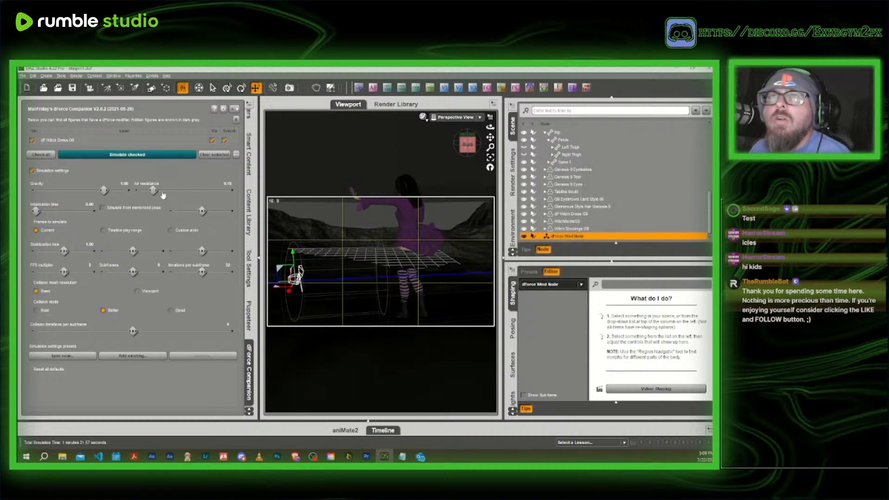
Raise the simulation's air resistance slightly and set the dForce Wind Node's strength to 0.5 mph
drag(153, 190, 169, 190)
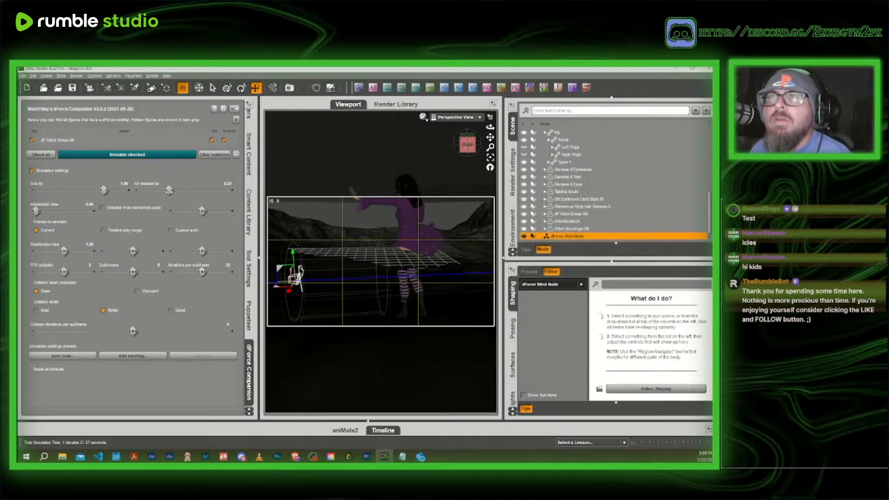
click(249, 124)
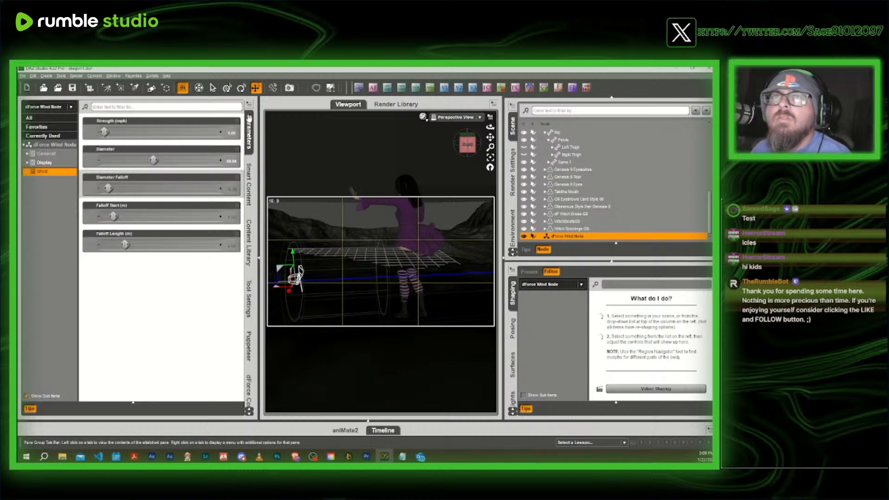
click(230, 133)
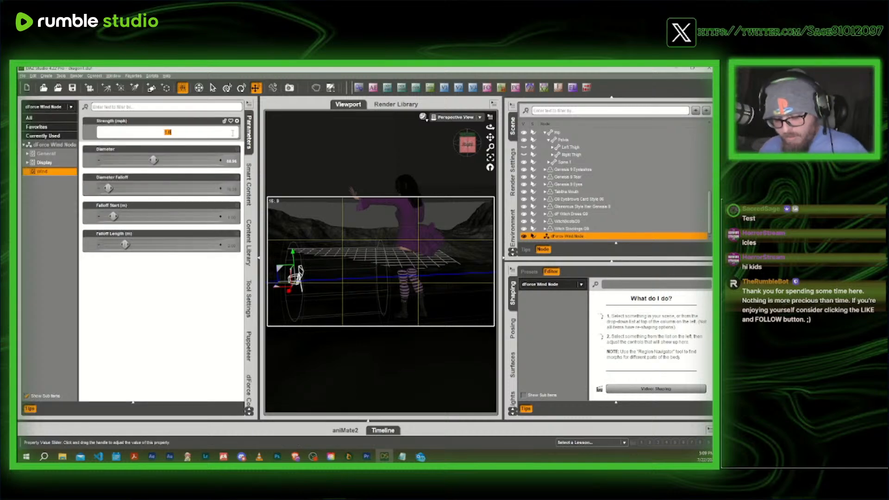
text(0.5)
key(Return)
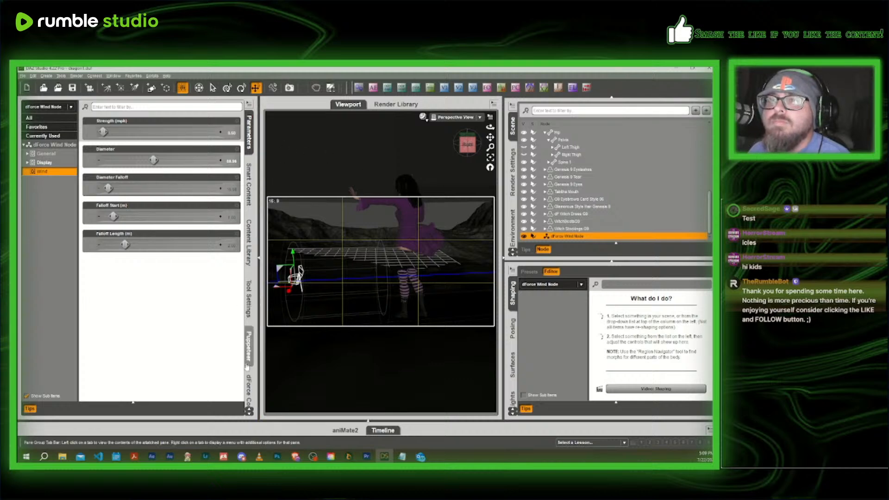
Clear the previous drape from the dF Witch Dress G9 and run a full dForce simulation on it
click(248, 384)
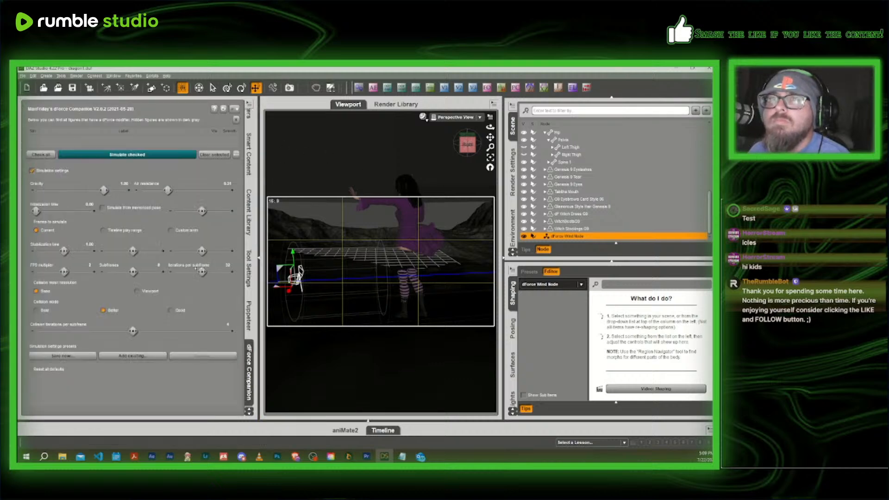
click(226, 156)
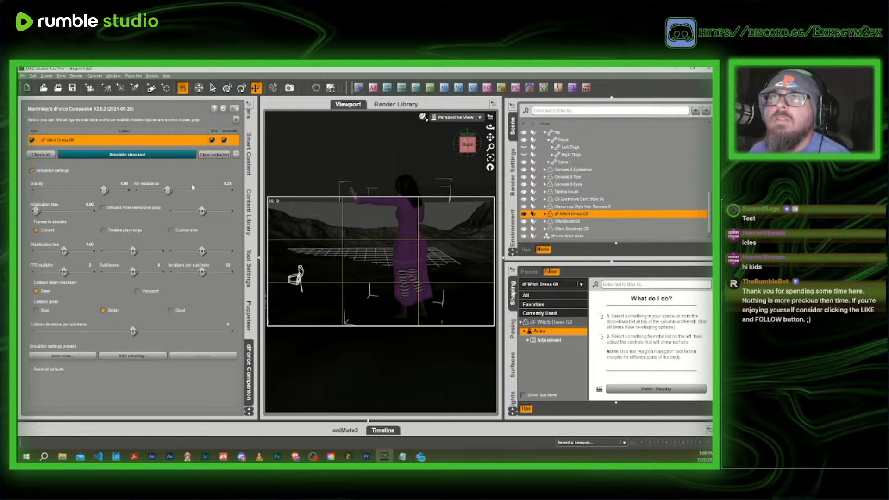
click(139, 157)
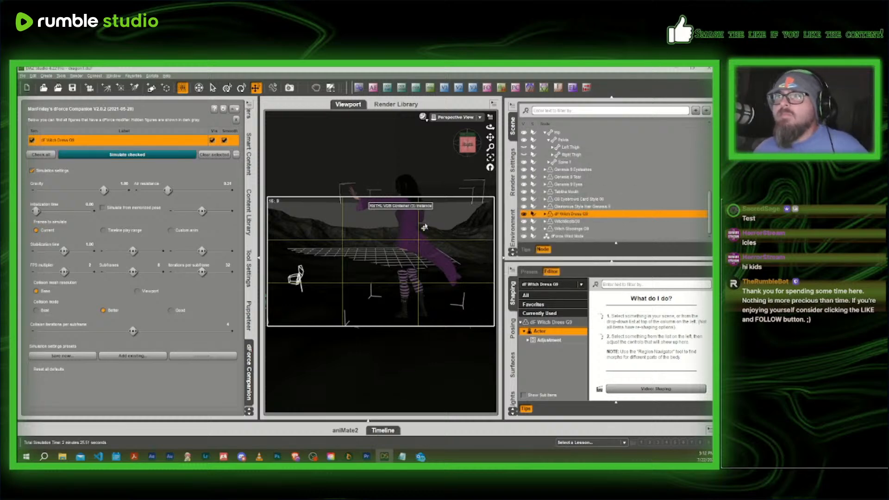
Restore the visibility of FD Tabitha's hidden thighs and inspect the simulated dress from behind
click(404, 239)
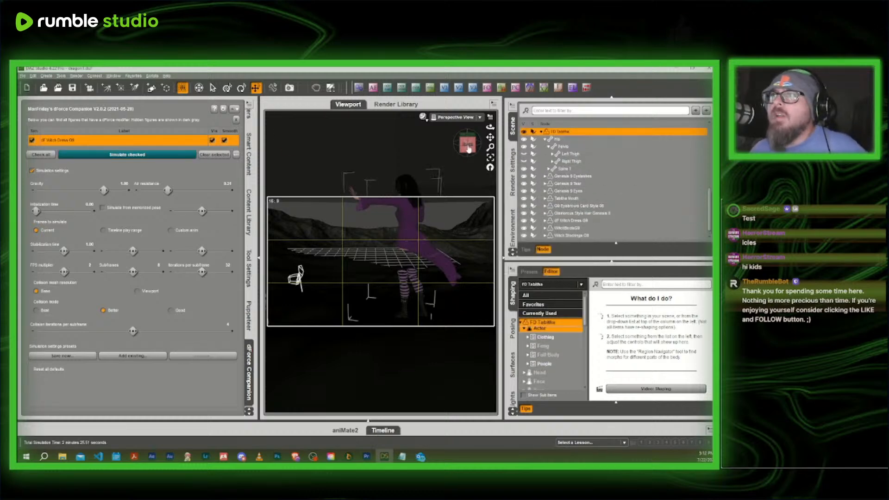
click(524, 131)
click(524, 132)
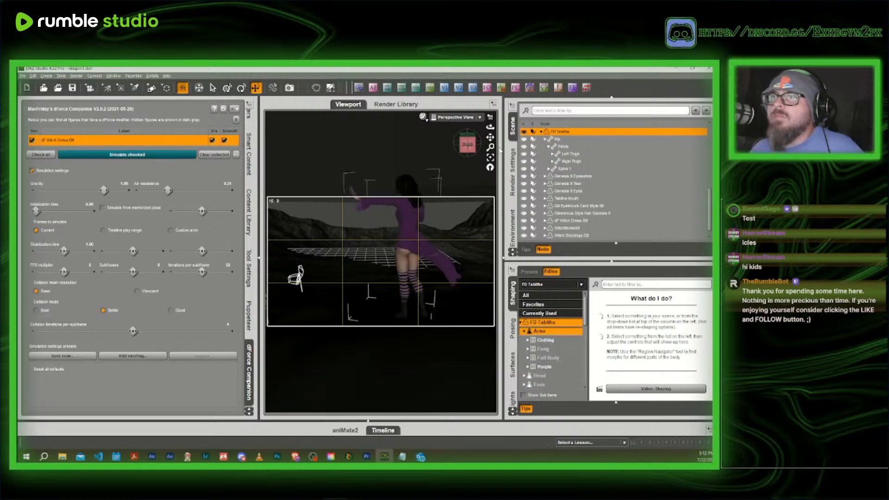
mouse_move(467, 144)
mouse_down()
mouse_move(489, 145)
mouse_move(464, 144)
mouse_up()
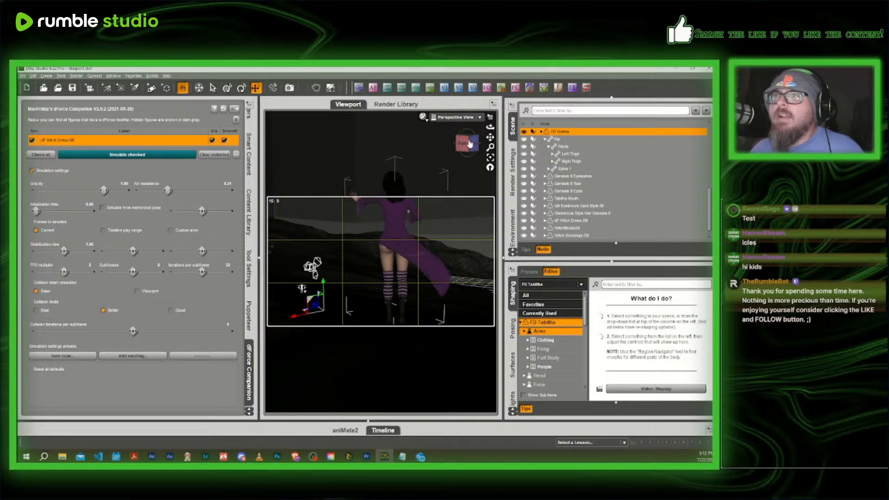
right_drag(470, 143, 470, 143)
scroll(471, 144, up, 3)
scroll(472, 144, up, 1)
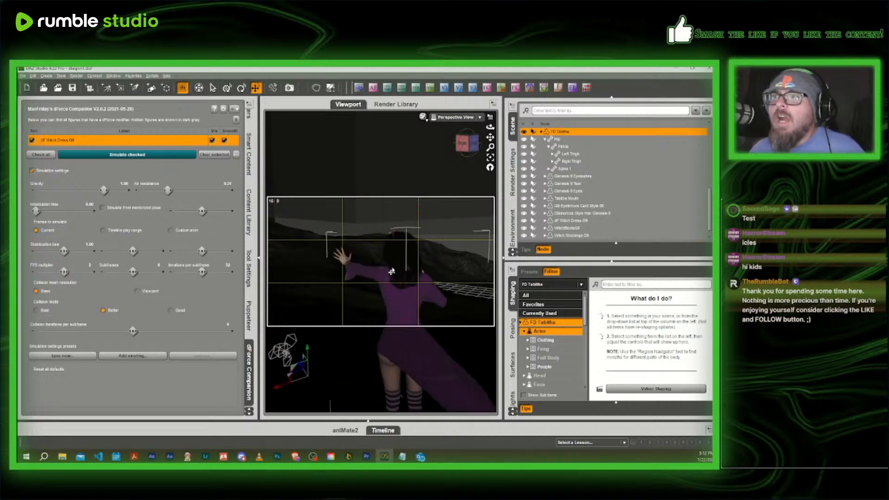
Select the Glamorous Style Hair Genesis 9, show its parameters and try BLOW-Dial01 at 100%
click(391, 271)
click(253, 121)
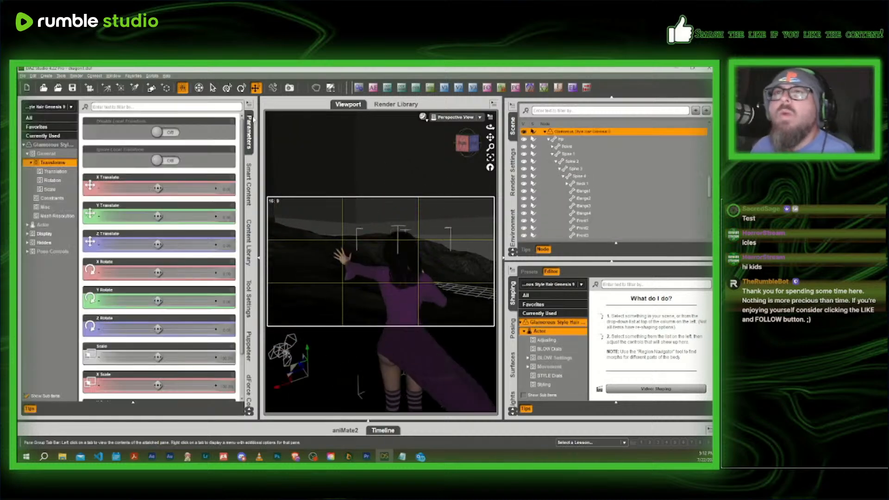
click(59, 146)
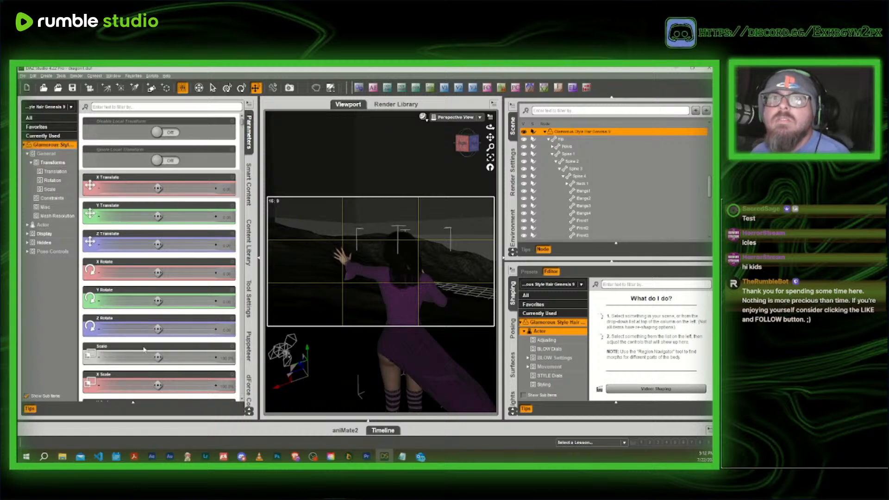
scroll(171, 331, down, 5)
scroll(171, 331, down, 10)
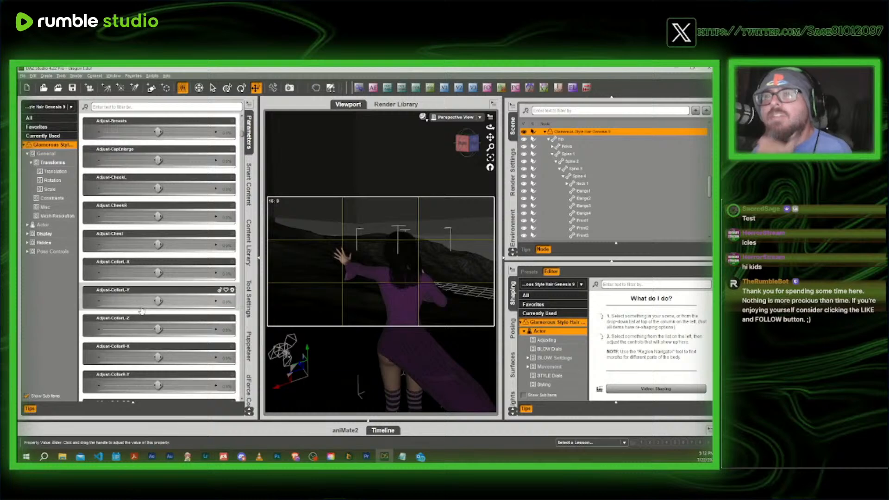
scroll(157, 310, down, 3)
scroll(161, 299, down, 7)
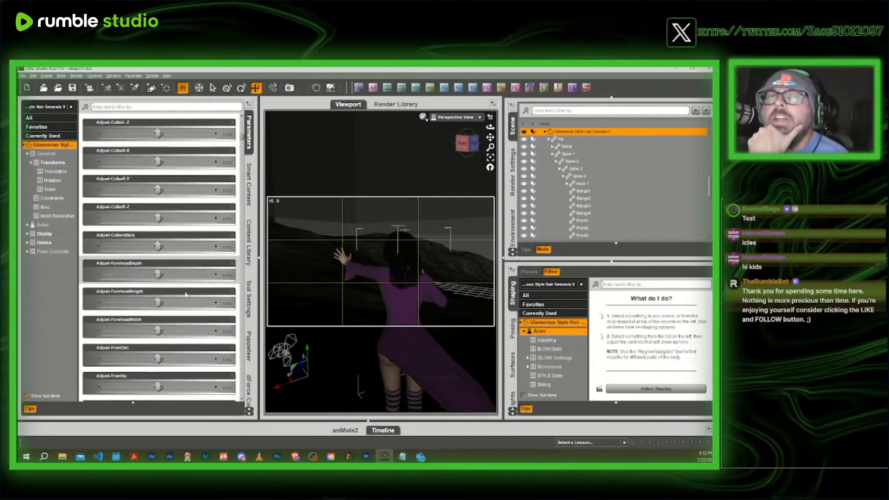
scroll(185, 294, down, 5)
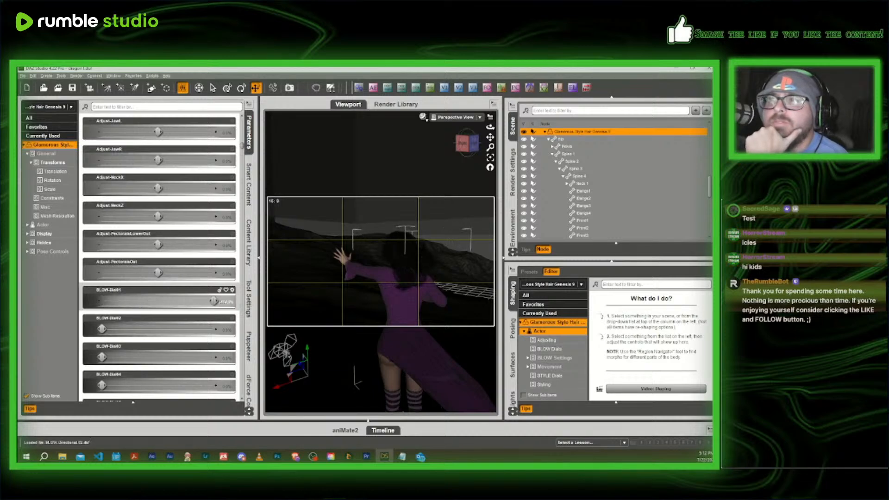
click(466, 143)
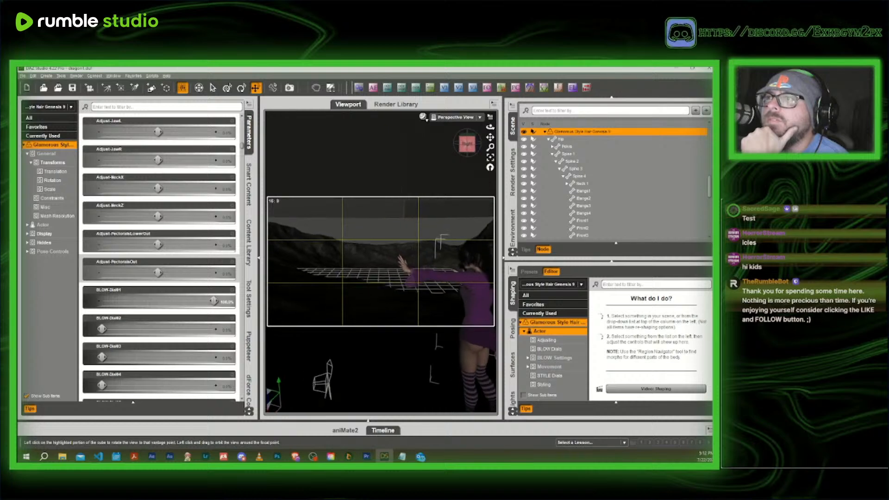
Try BLOW-Dial03 at 100% and at about 78%, check the hair from several angles, and reset the dial to 0%
drag(466, 144, 486, 151)
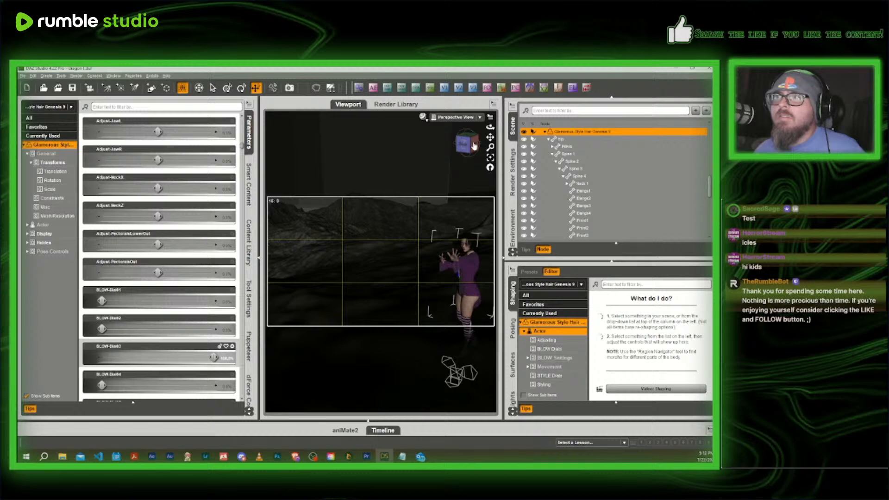
drag(469, 146, 430, 140)
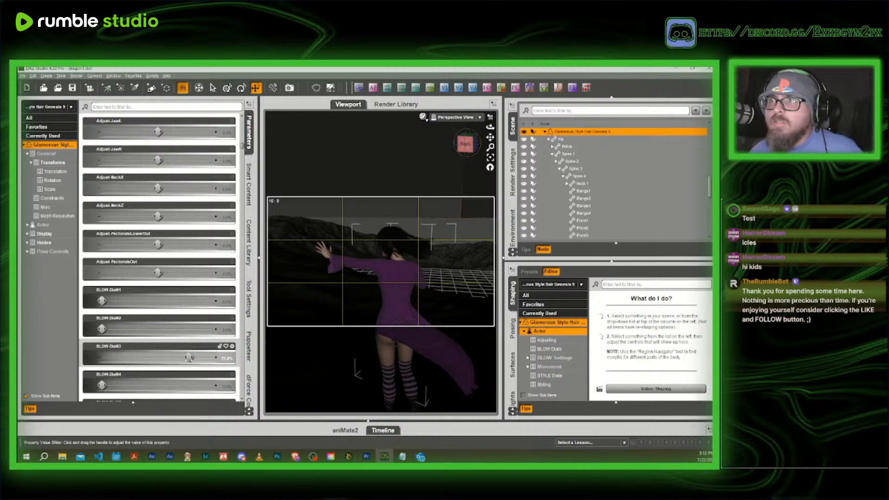
scroll(465, 145, up, 7)
drag(465, 144, 485, 147)
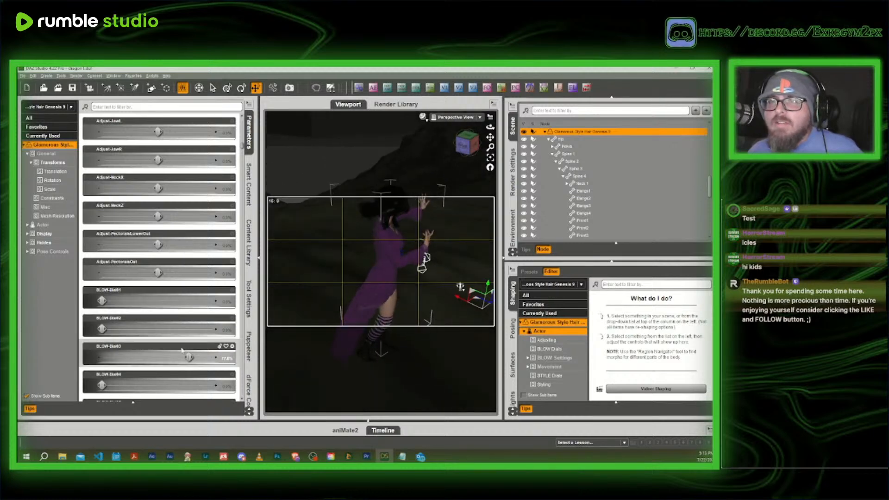
drag(189, 357, 93, 388)
Try BLOW-Dial05 and BLOW-Dial06 on the hair, with BLOW-Dial06 at 100%, and reset both to 0%
scroll(100, 366, down, 3)
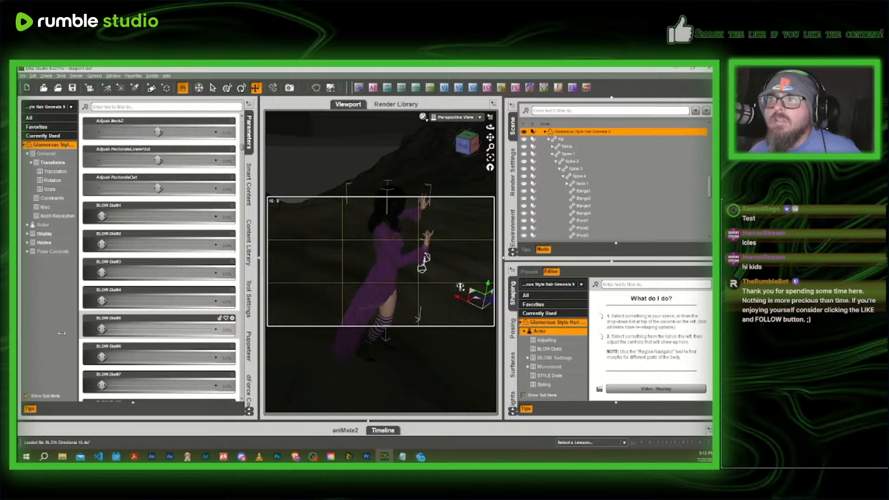
drag(125, 329, 99, 329)
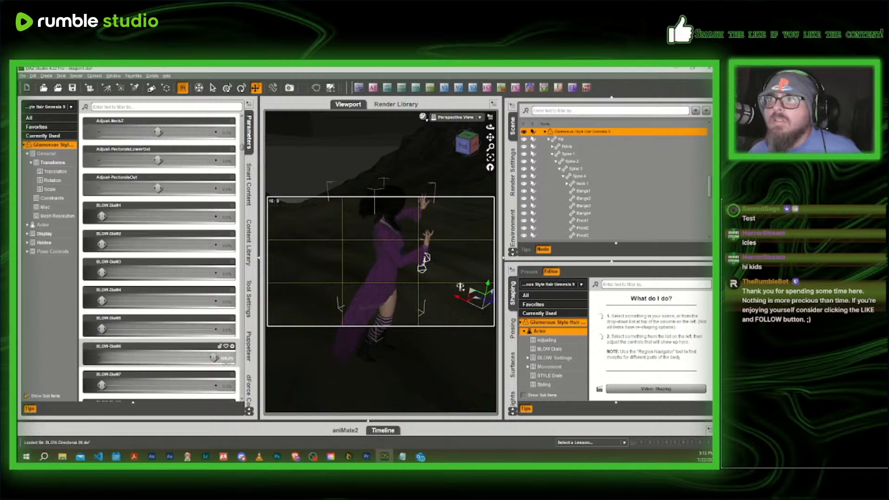
drag(467, 143, 521, 154)
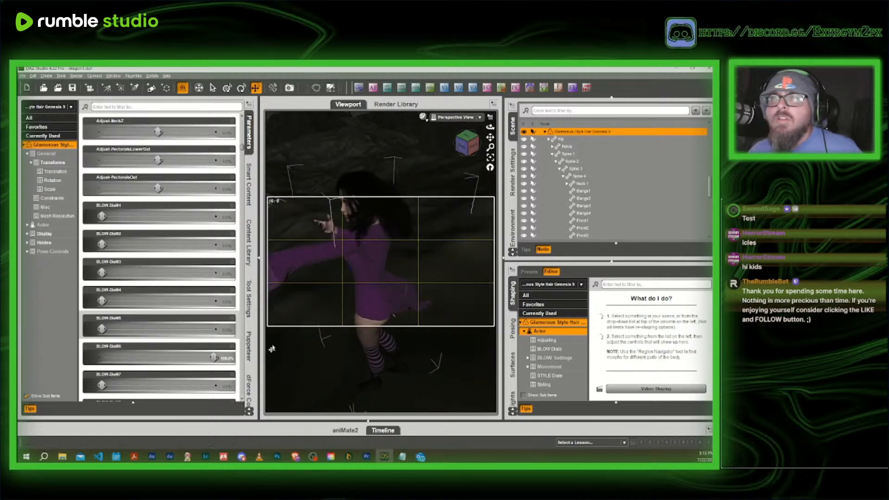
drag(213, 357, 101, 357)
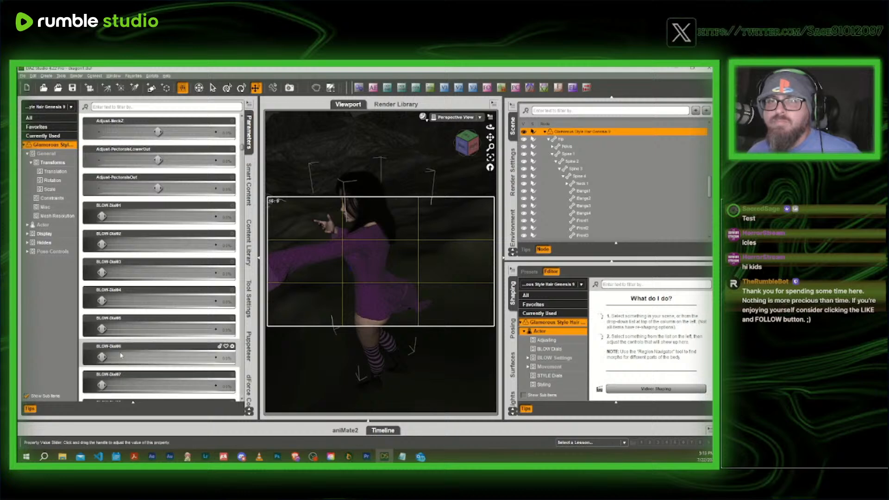
Test the hair's blow dials from BLOW-Dial08 to BLOW-Dial12 at high values, resetting each one to 0%
scroll(111, 336, down, 3)
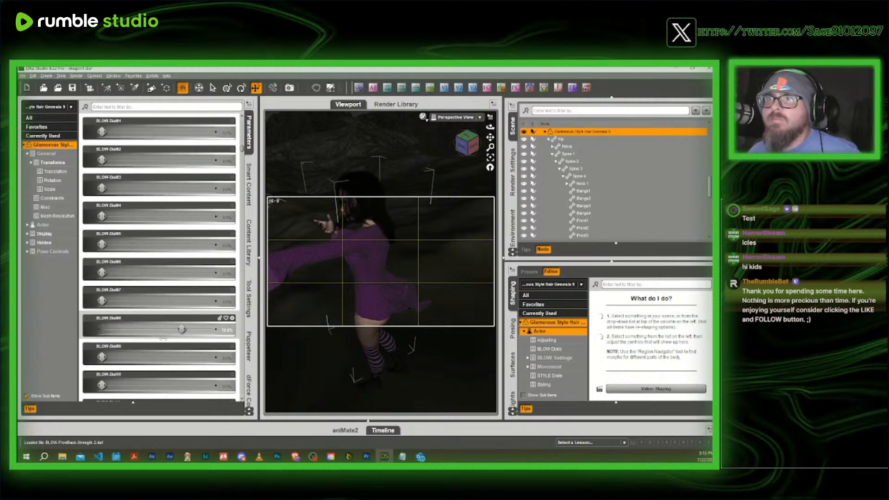
drag(163, 339, 98, 403)
scroll(139, 370, down, 1)
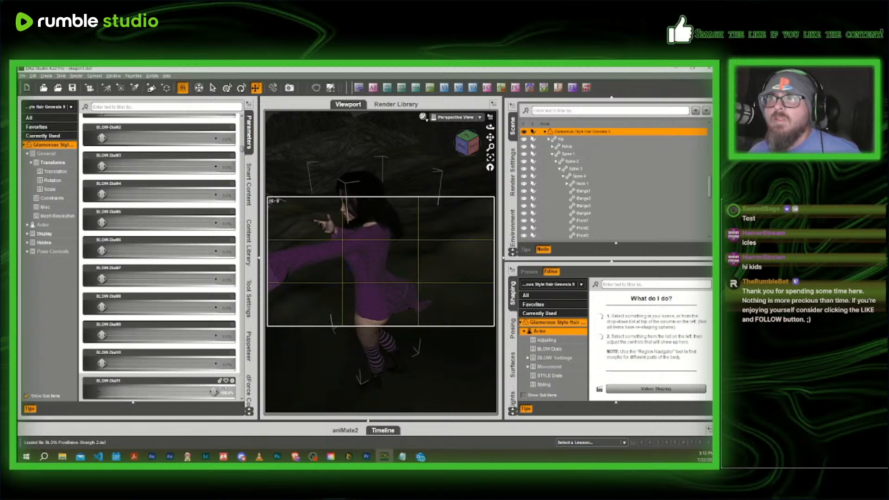
scroll(101, 392, down, 3)
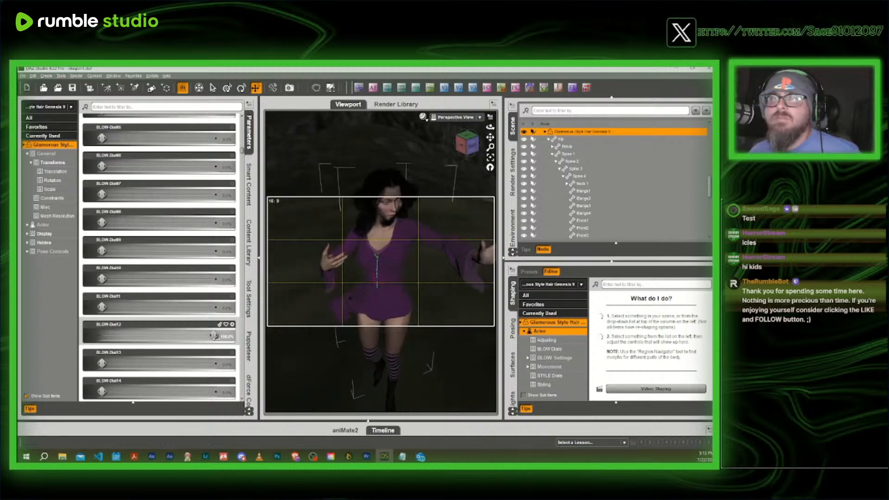
drag(213, 336, 64, 342)
Try BLOW-Dial13 and BLOW-Dial14 at 100% in turn, viewing the hair from behind and in front, and reset both
drag(102, 363, 154, 363)
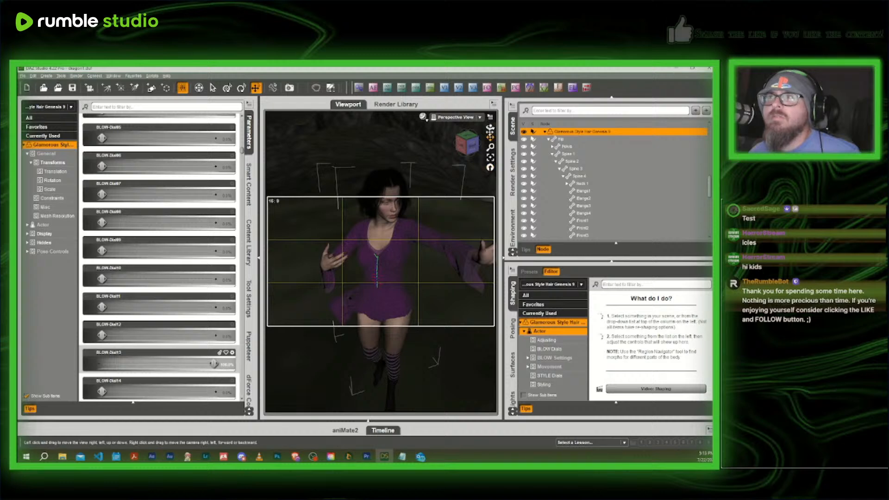
drag(473, 150, 365, 150)
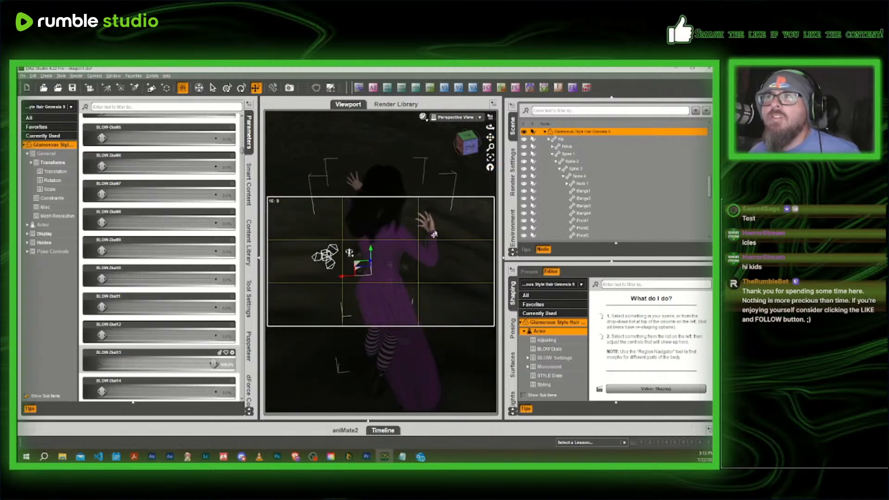
drag(213, 364, 88, 374)
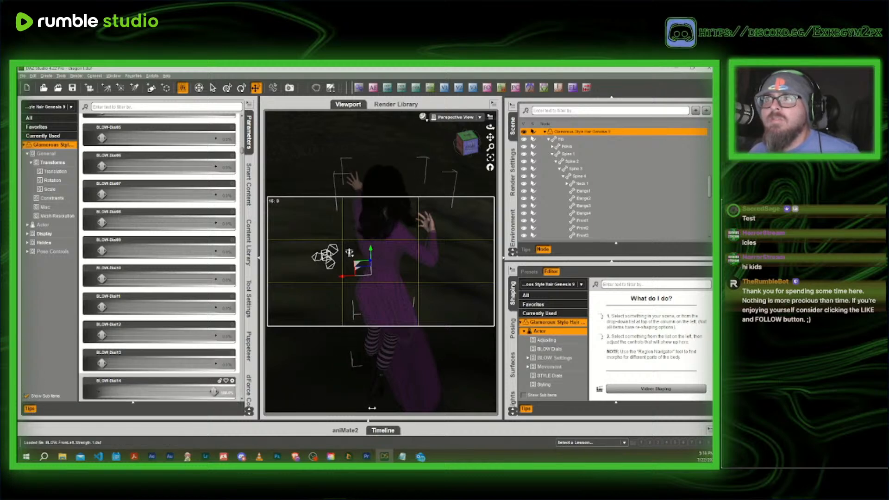
click(467, 144)
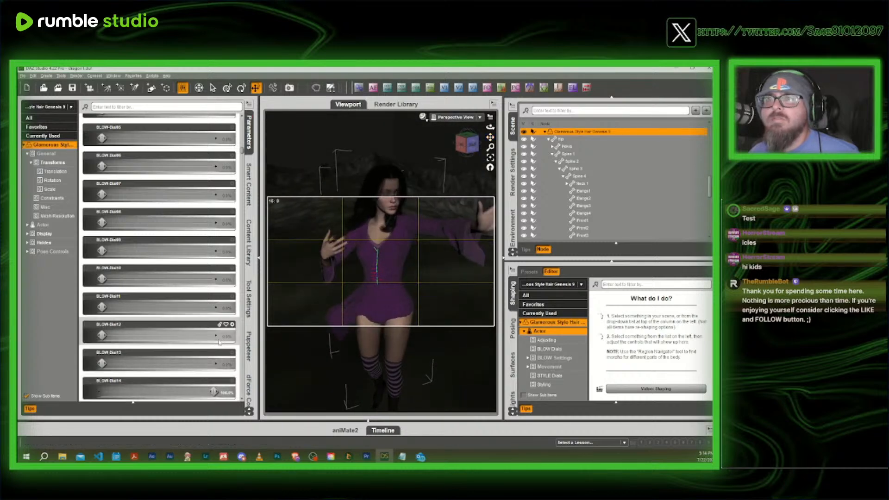
drag(158, 392, 101, 392)
Try BLOW-Dial16 and BLOW-Dial17 at 100% in turn, check the hair from the front, and reset both to 0%
scroll(109, 363, down, 3)
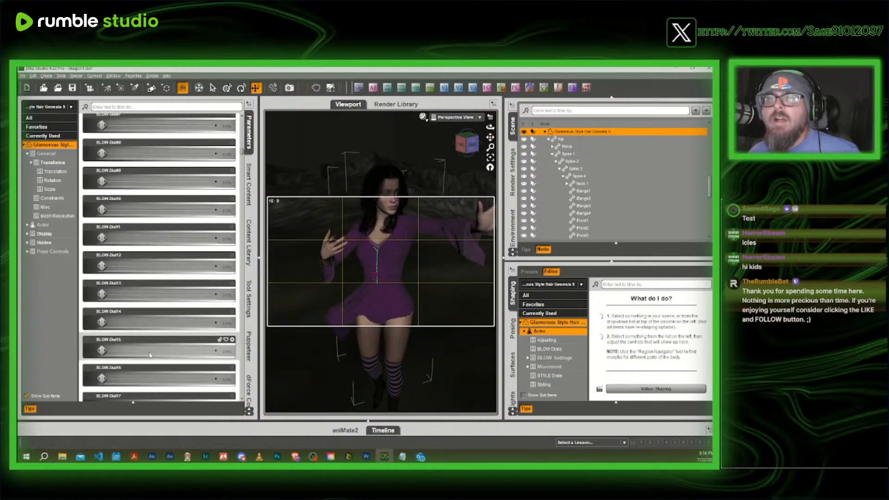
drag(101, 335, 195, 367)
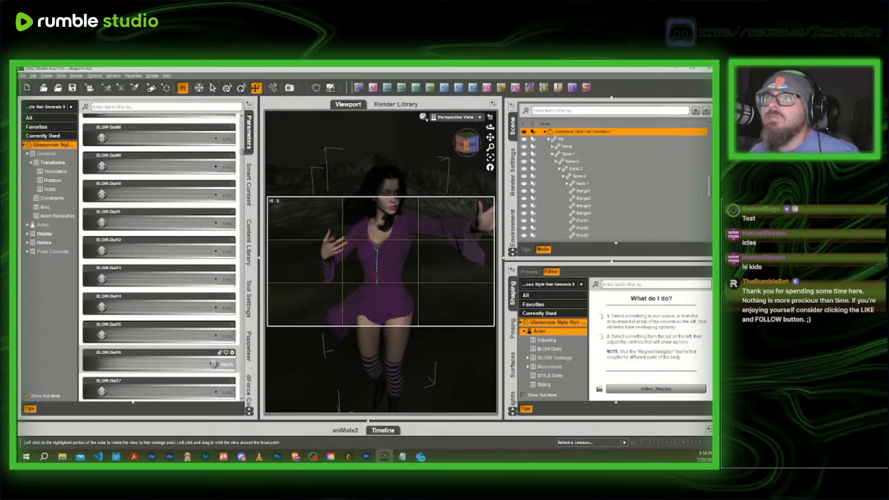
mouse_move(470, 148)
mouse_down()
mouse_move(512, 144)
mouse_move(454, 152)
mouse_up()
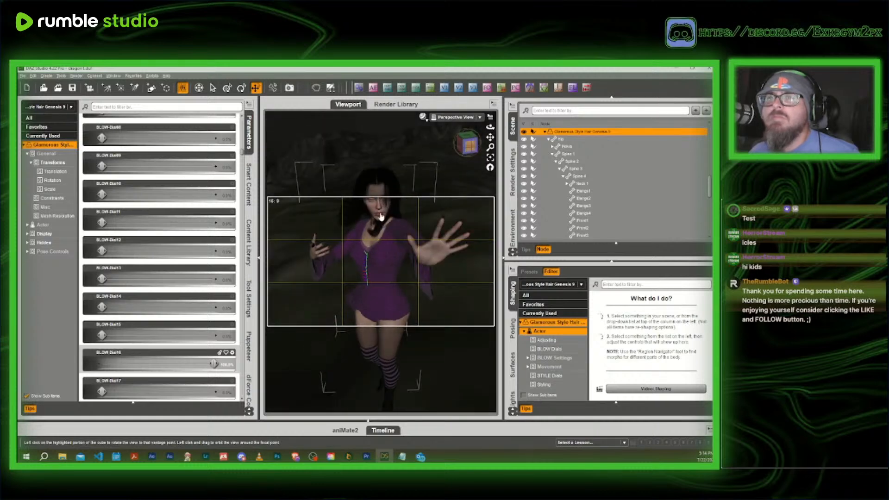
drag(212, 364, 98, 365)
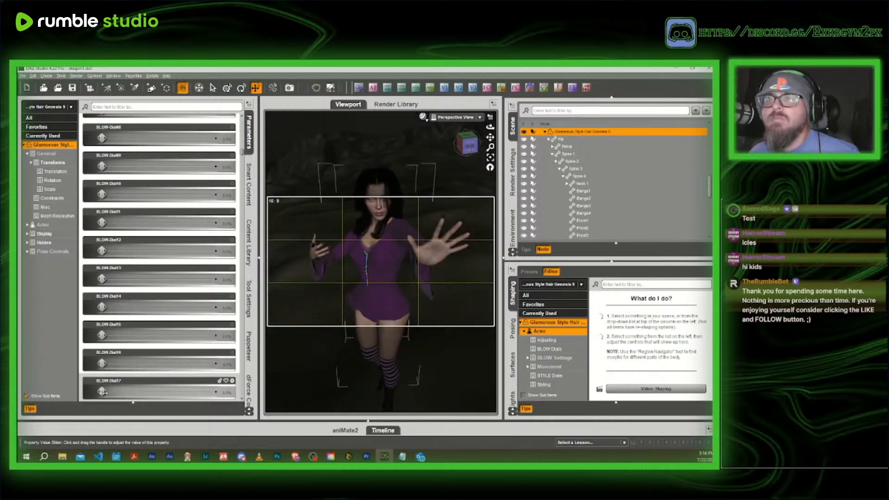
drag(148, 392, 290, 392)
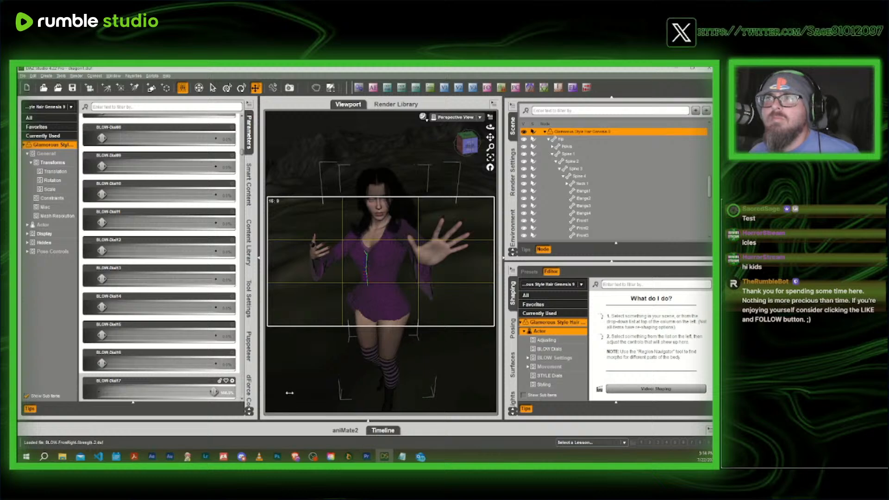
drag(213, 392, 99, 392)
Test BLOW-Dial18, BLOW-Dial19 and BLOW-Dial20 on the hair from different angles, resetting each one to 0%
scroll(102, 366, down, 3)
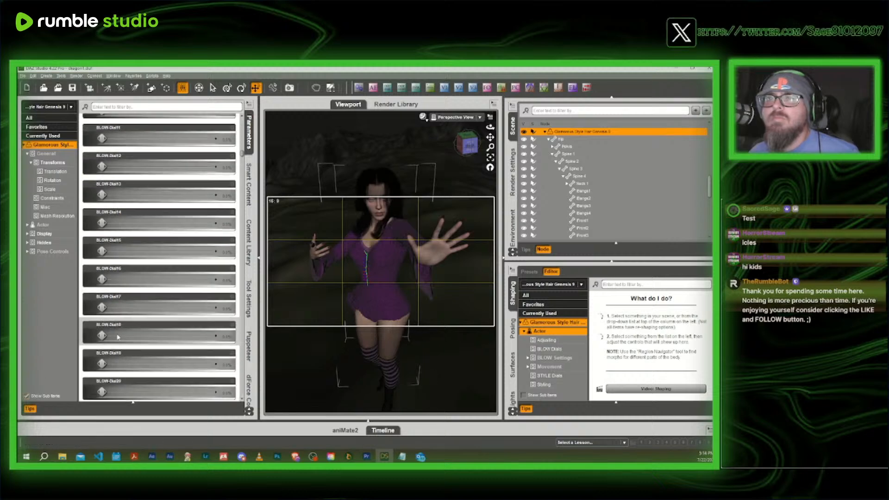
drag(216, 335, 320, 334)
drag(473, 133, 356, 226)
drag(213, 335, 177, 364)
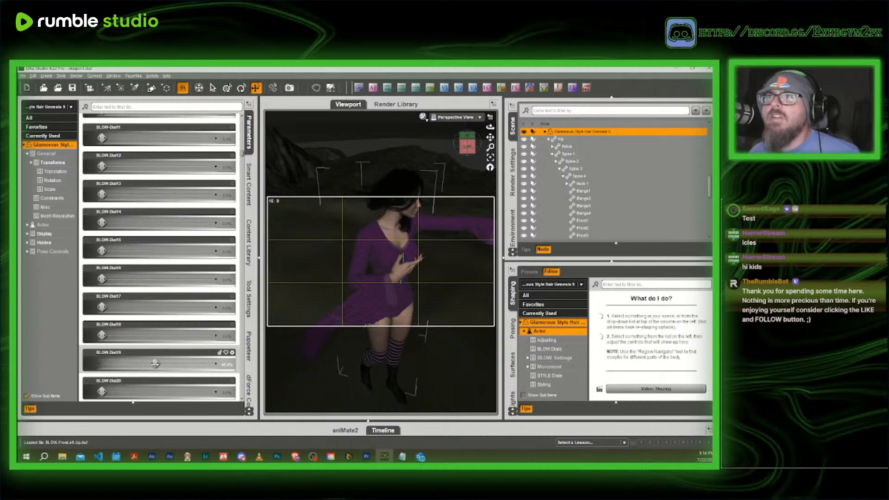
mouse_move(463, 149)
mouse_down()
mouse_move(361, 174)
mouse_move(423, 147)
mouse_move(398, 151)
mouse_move(456, 145)
mouse_up()
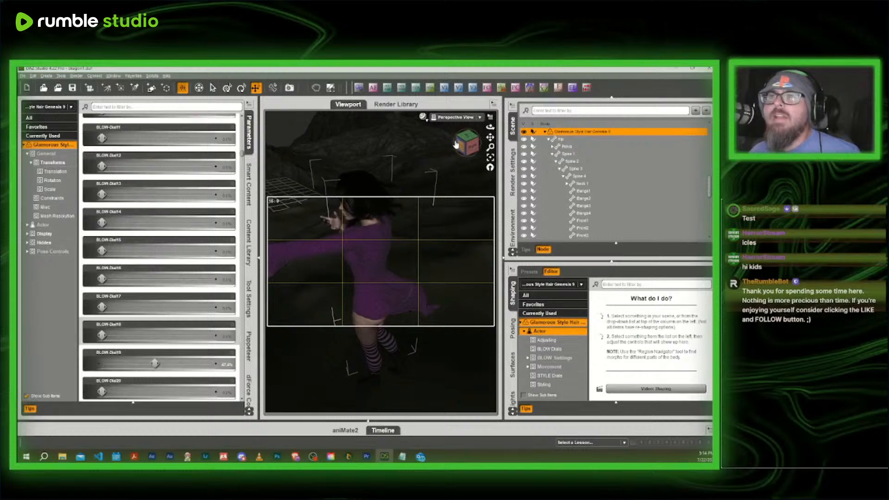
drag(155, 364, 102, 363)
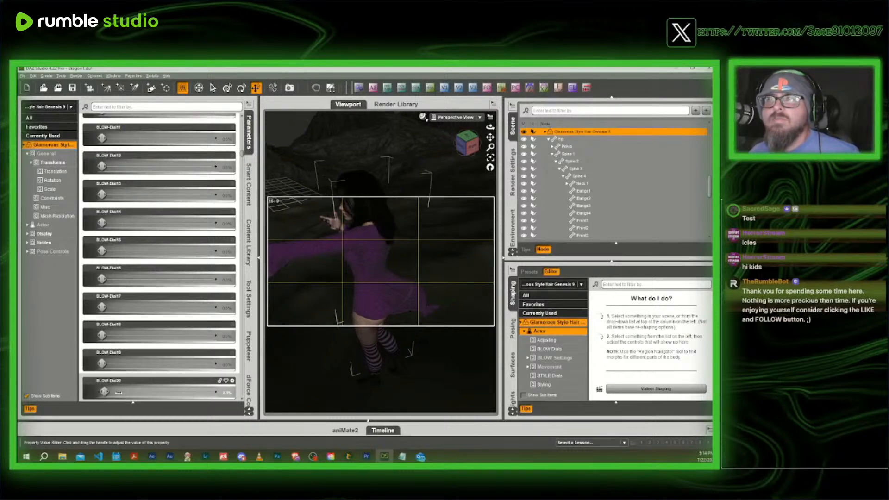
drag(119, 393, 228, 407)
drag(109, 407, 99, 406)
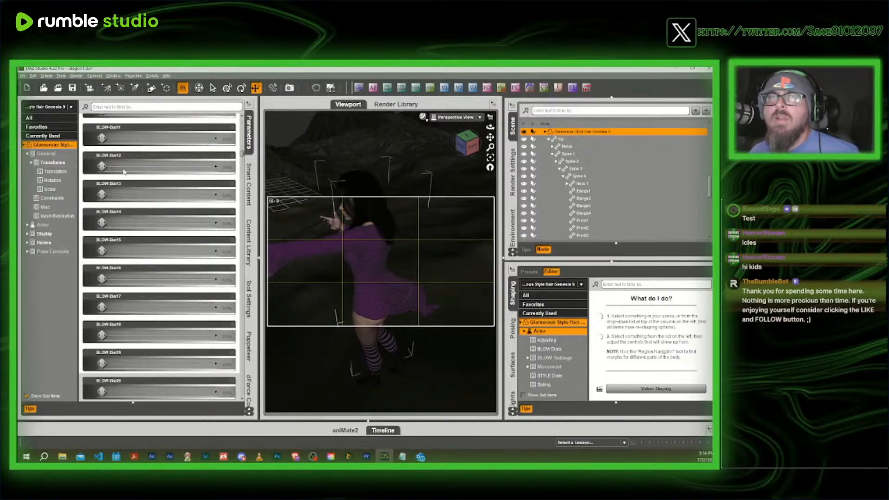
Set the hair's BLOW-Dial03 to about 75% and inspect the blown hair around the witch's face from the front
scroll(155, 205, up, 10)
scroll(155, 204, up, 2)
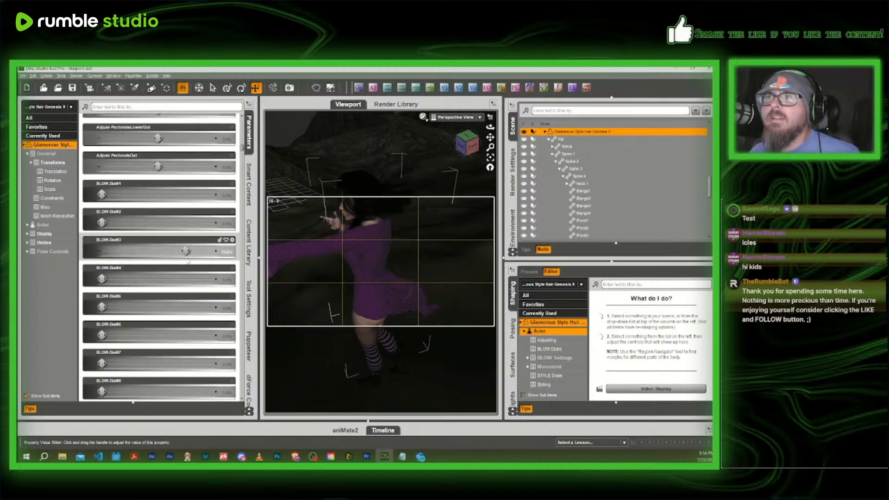
click(468, 142)
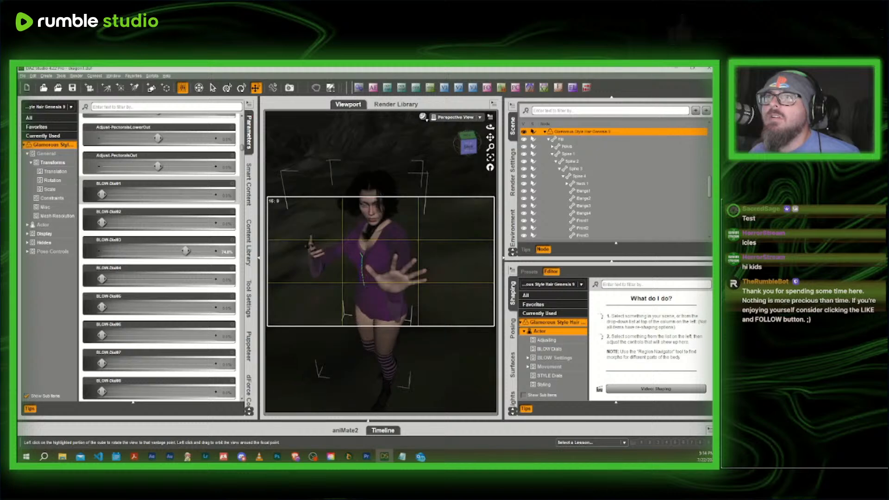
drag(451, 152, 458, 149)
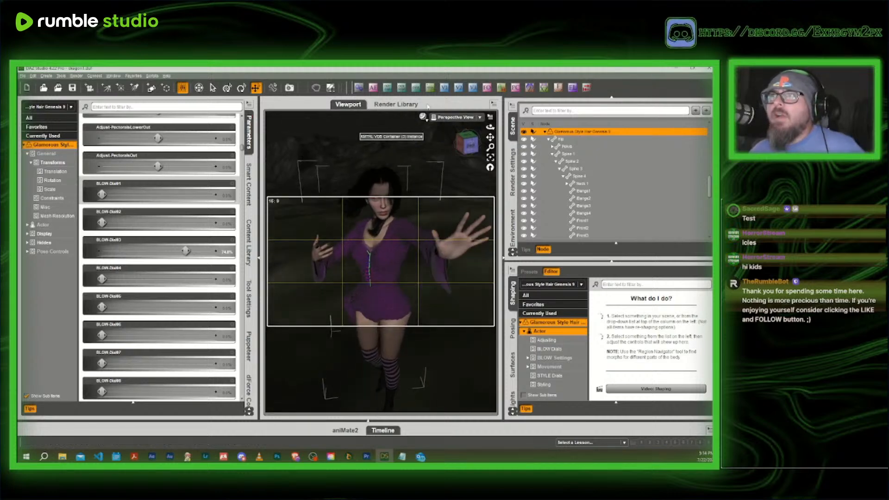
drag(467, 149, 467, 137)
scroll(467, 151, up, 3)
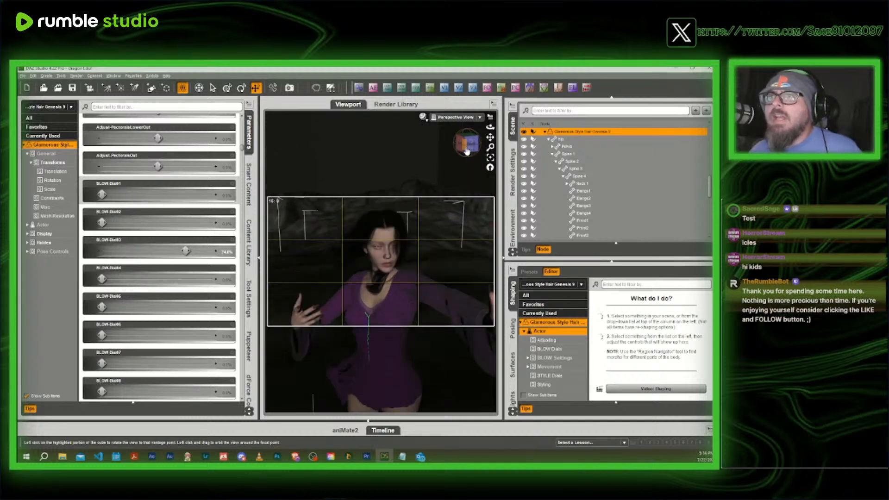
scroll(380, 257, up, 2)
Find the witch's pain-related pose controls and set JW Empowered-Resist The Pain-Angela 9 to about 79%, clearing the filter once done
click(379, 258)
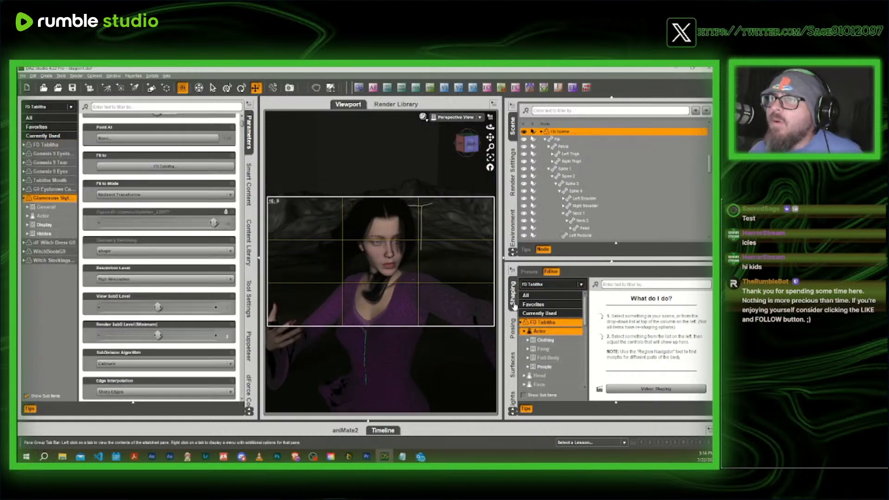
click(512, 329)
text(pan)
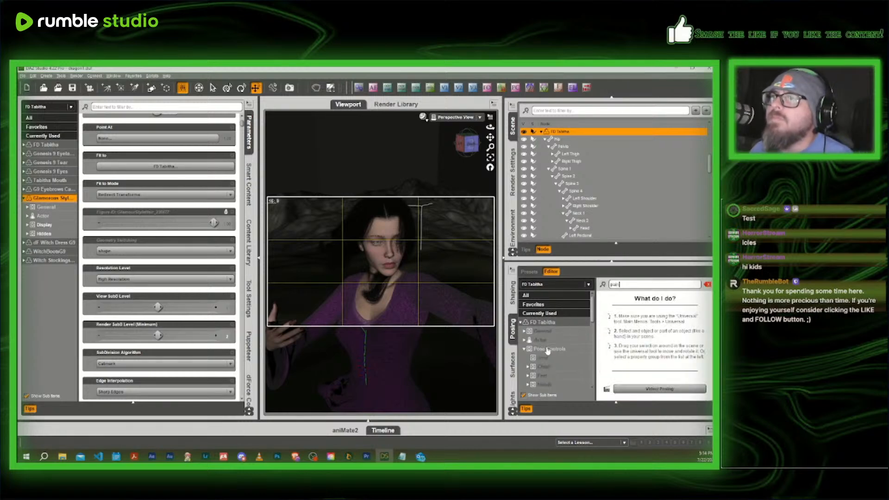
text(n)
click(547, 349)
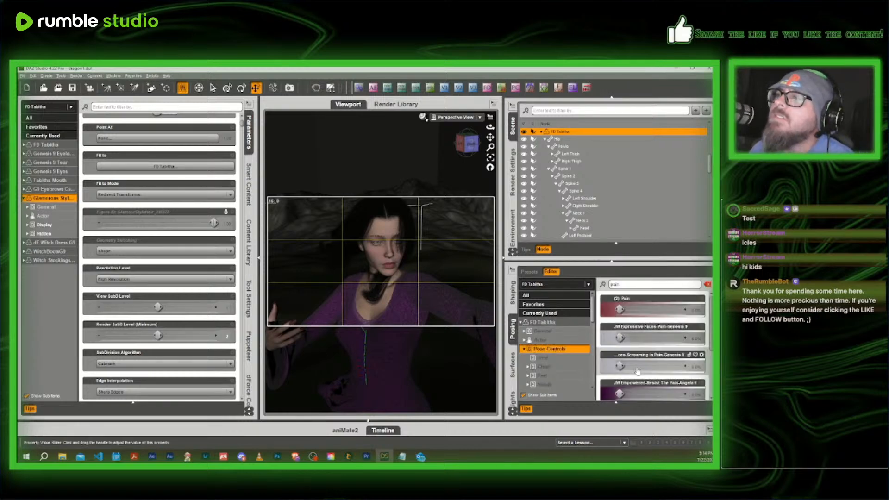
click(621, 393)
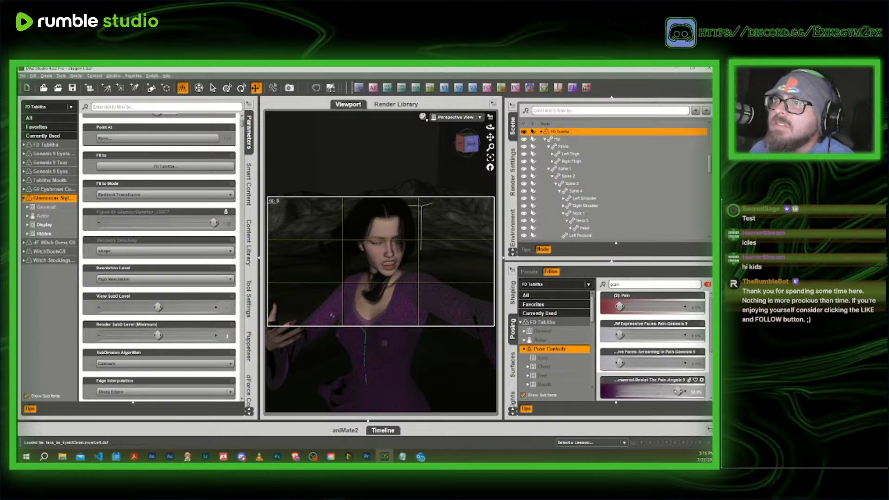
click(707, 284)
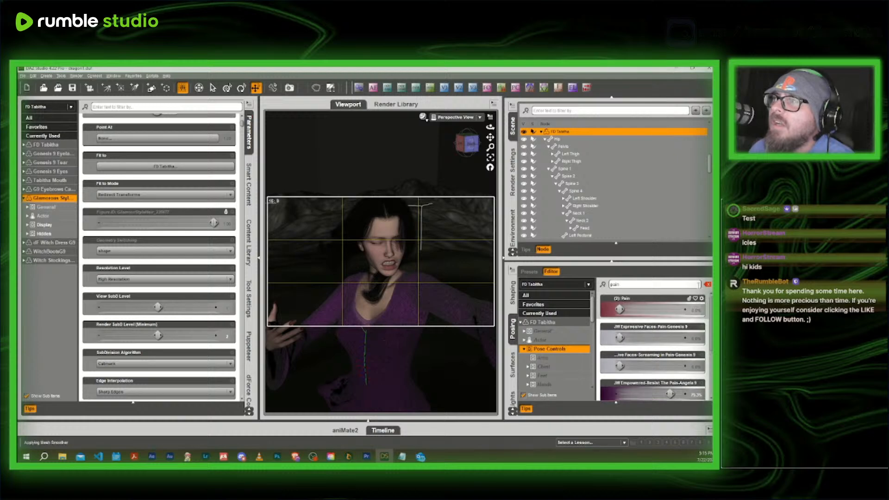
Try the witch's Eye Squint pose at 0% in the head's Eyes pose controls
scroll(559, 379, down, 4)
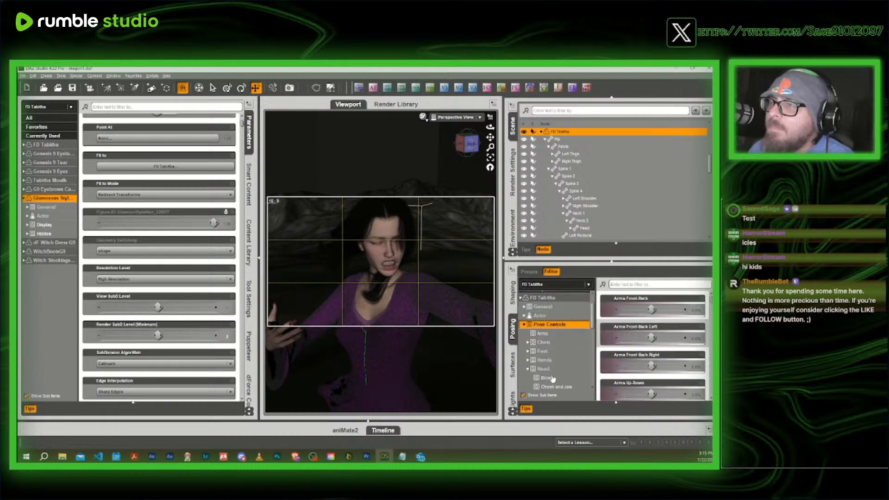
scroll(558, 379, down, 2)
click(555, 374)
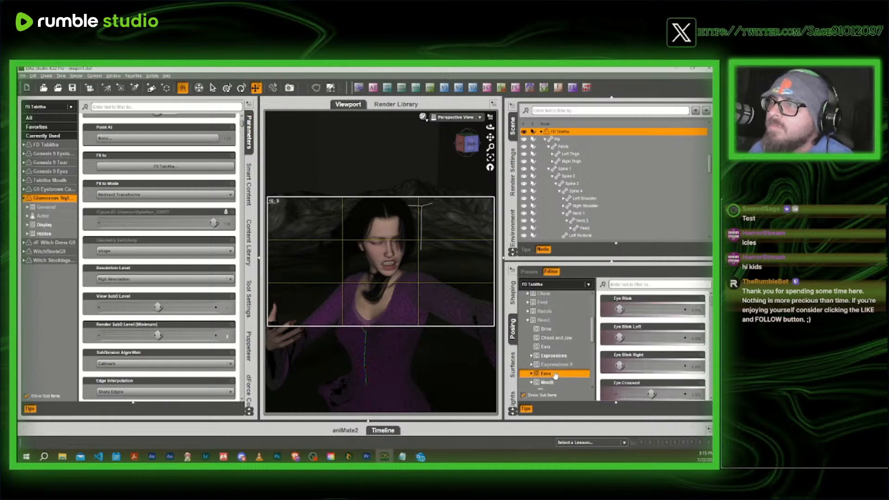
scroll(643, 328, down, 6)
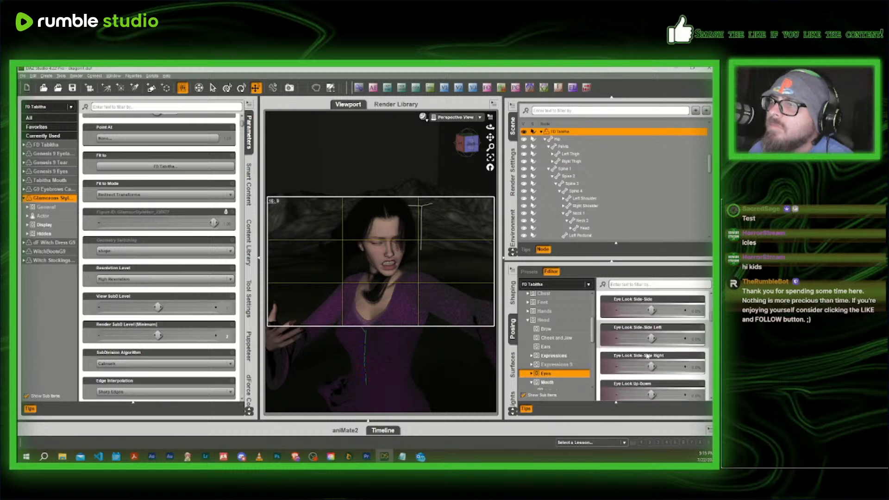
scroll(647, 354, up, 4)
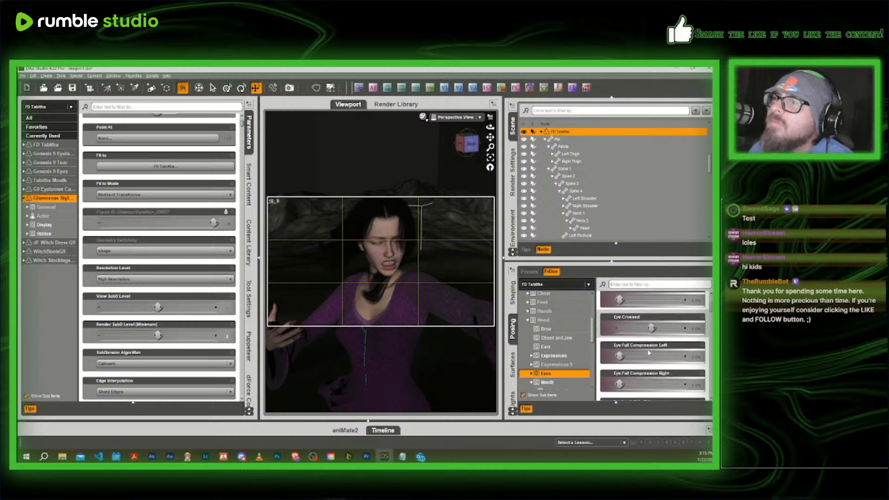
scroll(649, 352, down, 4)
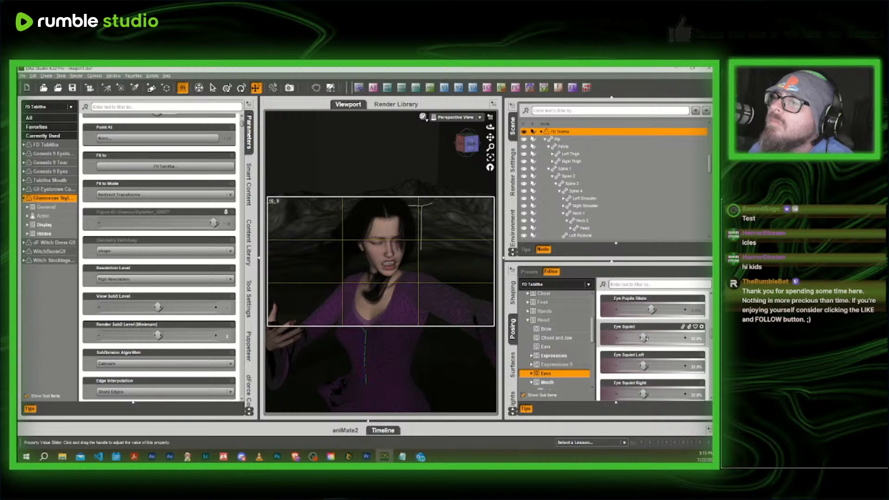
drag(644, 337, 642, 338)
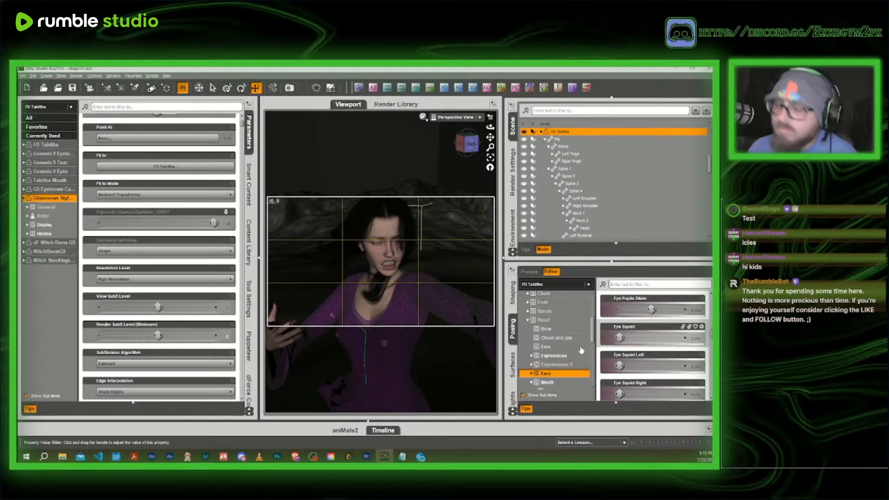
Look through the witch's Eyes pose controls, checking the blink, look-direction and Eyelid Open-Close settings
scroll(642, 345, up, 3)
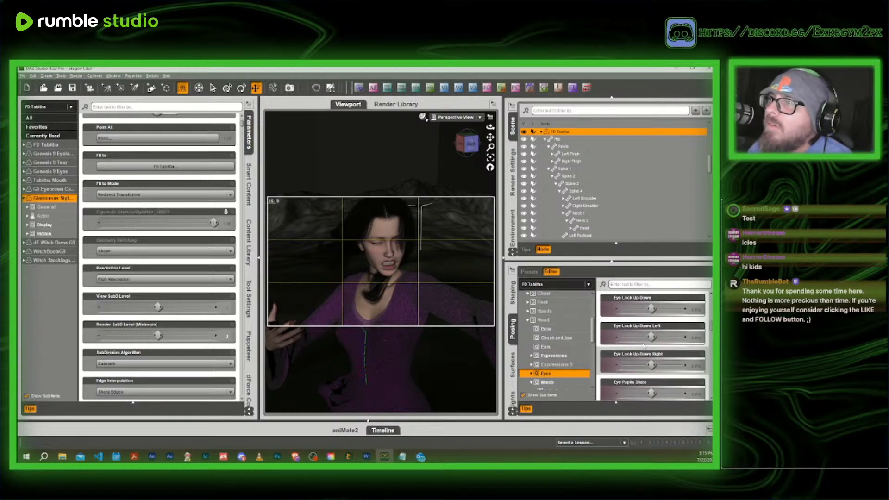
scroll(642, 345, up, 5)
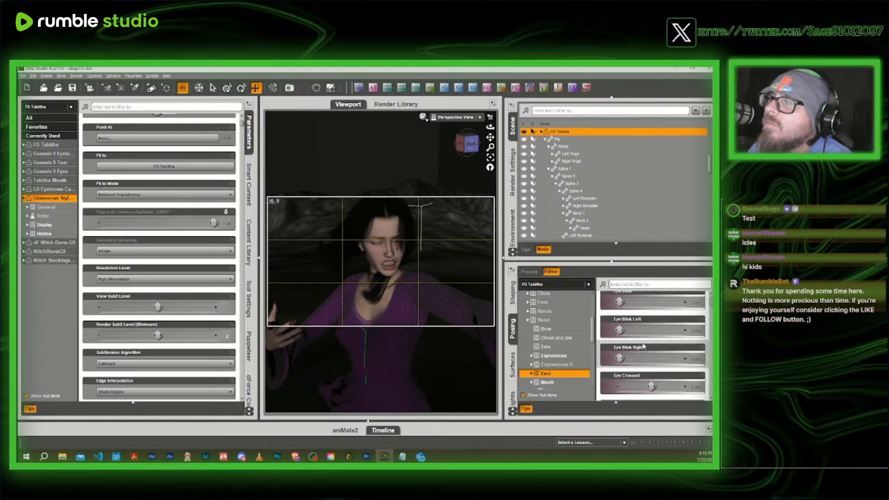
scroll(643, 346, up, 1)
scroll(643, 346, down, 5)
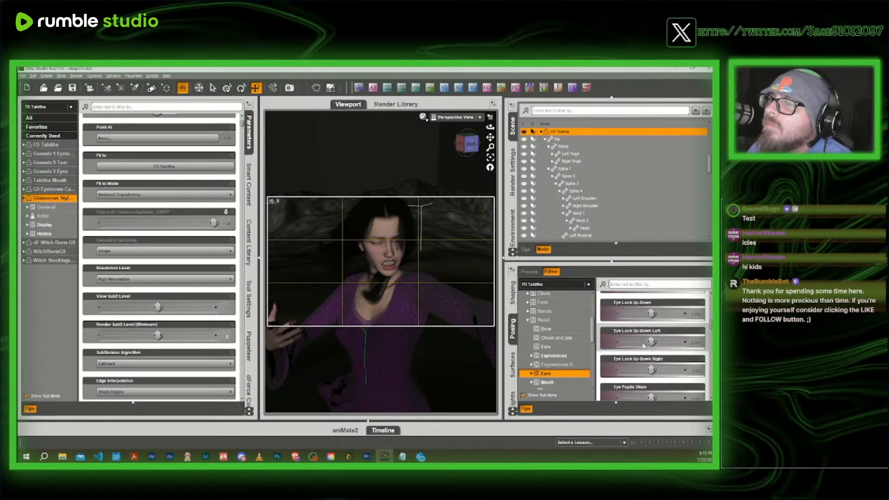
scroll(643, 346, down, 3)
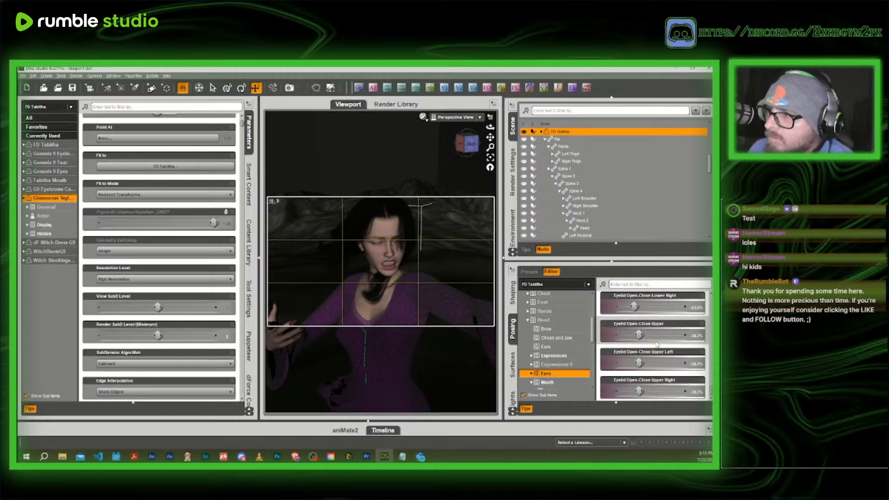
scroll(656, 344, up, 2)
scroll(570, 339, up, 3)
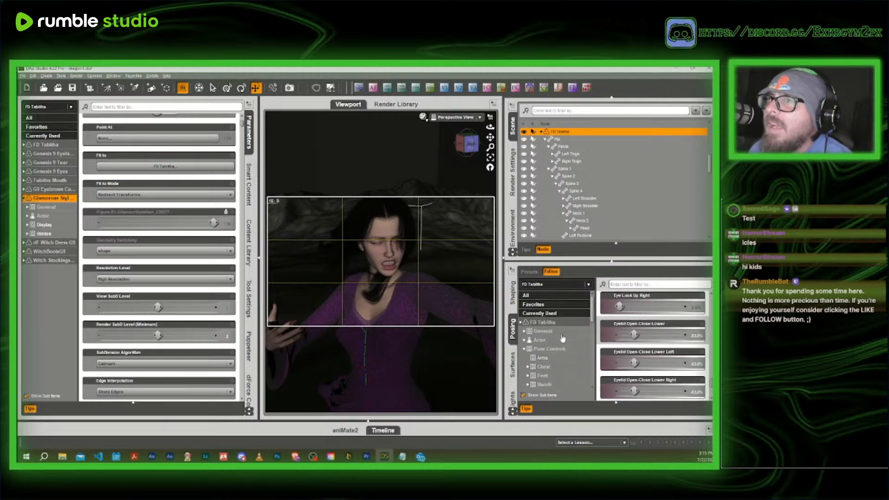
Show only the witch's currently used pose controls and review the cheek, eye and eyelid settings driven by the expression
click(551, 315)
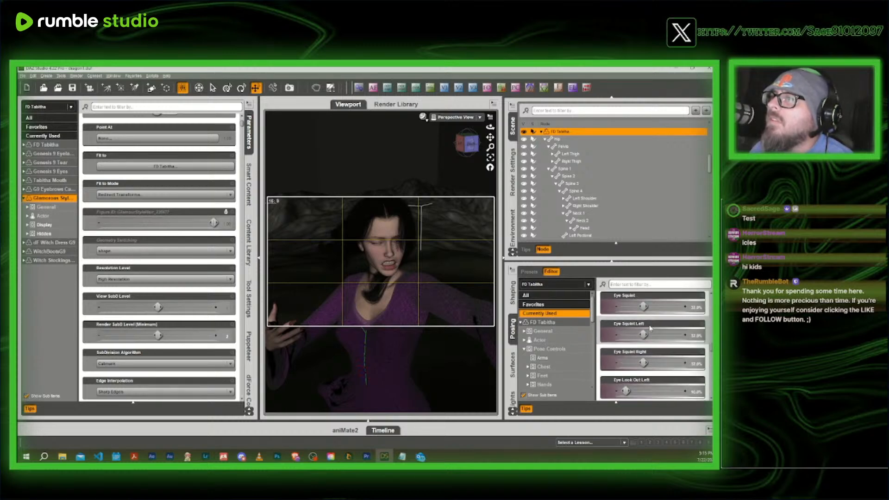
scroll(650, 329, down, 8)
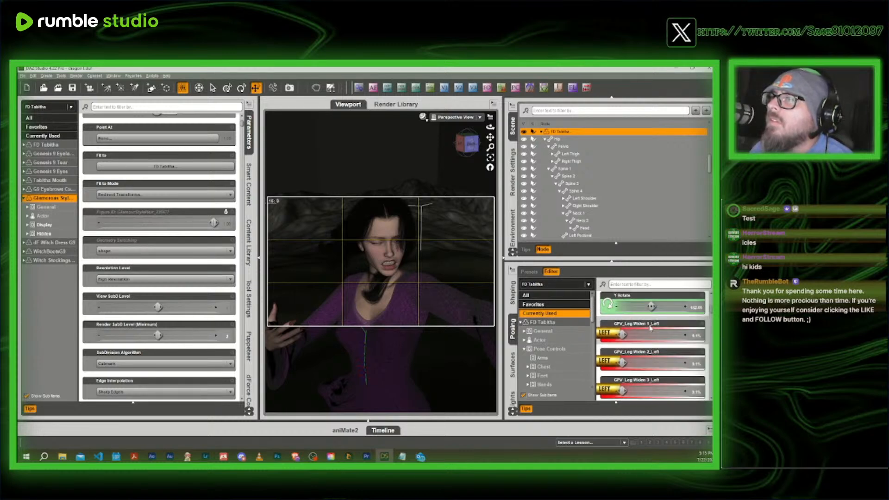
scroll(650, 328, down, 10)
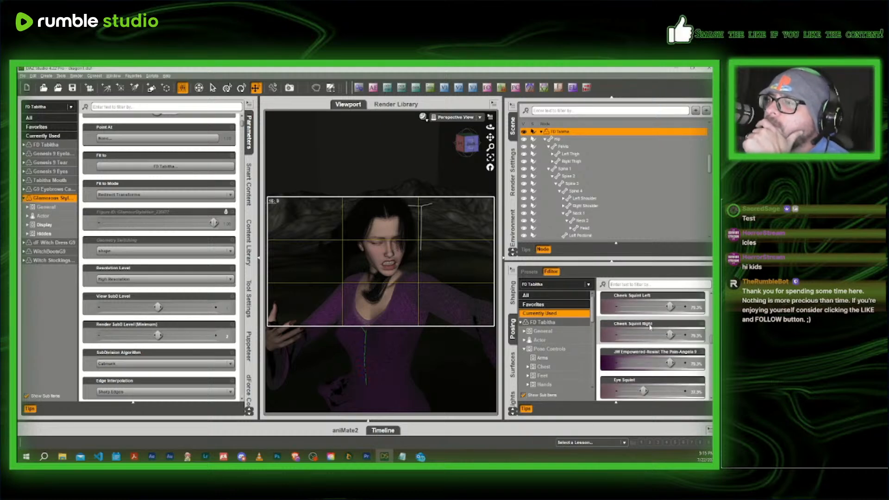
scroll(650, 328, down, 3)
scroll(650, 328, down, 3)
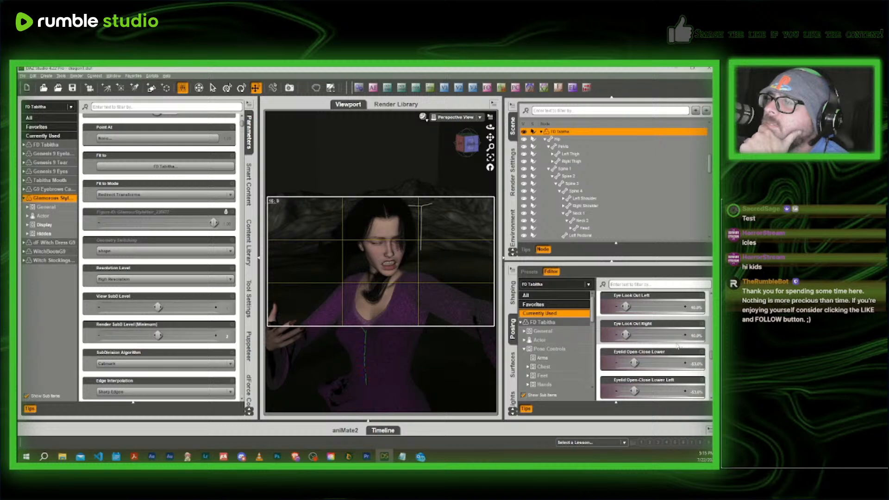
scroll(676, 346, down, 3)
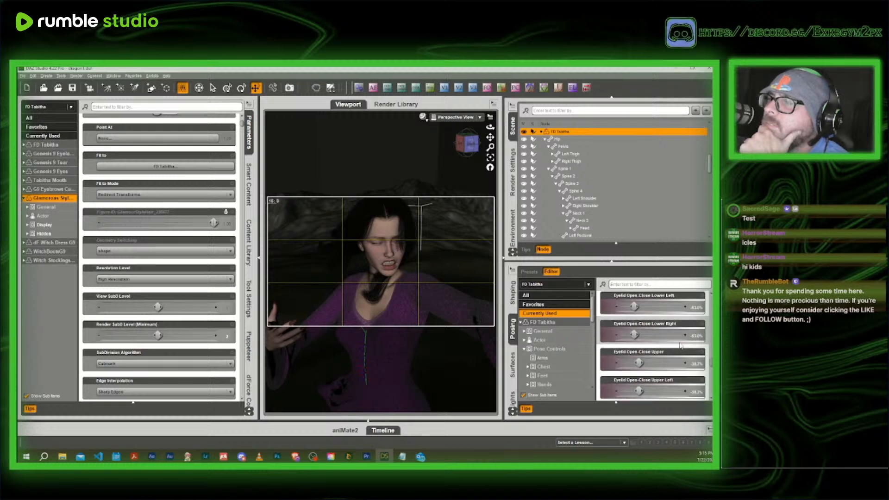
scroll(680, 345, down, 3)
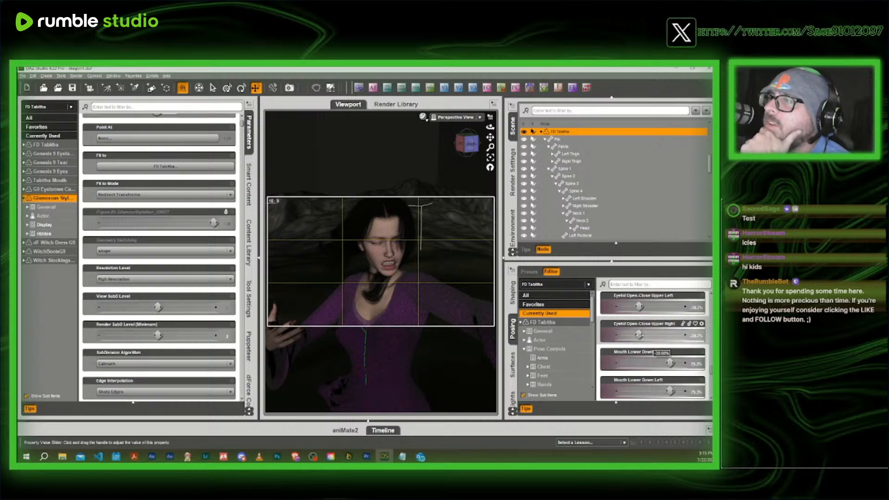
Set Eyelid Open-Close Upper Left and Eyelid Open-Close Upper Right to 0% on the witch
drag(638, 335, 663, 334)
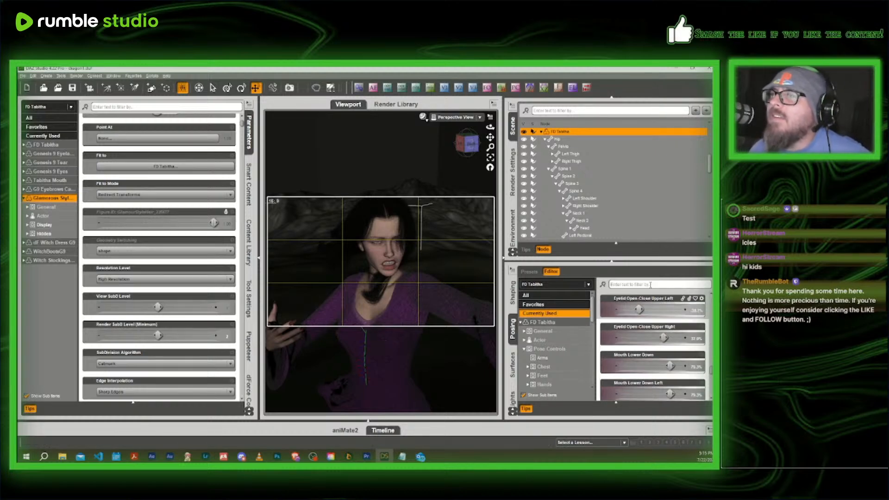
key(ctrl+z)
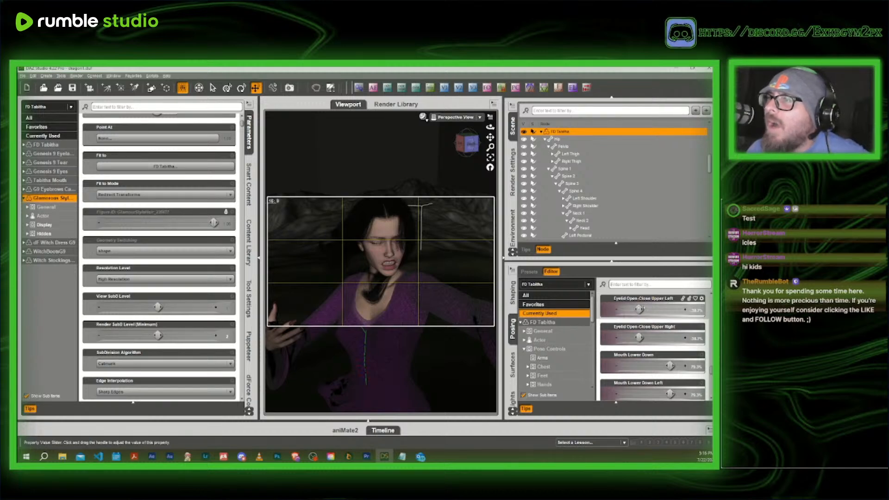
drag(639, 309, 652, 310)
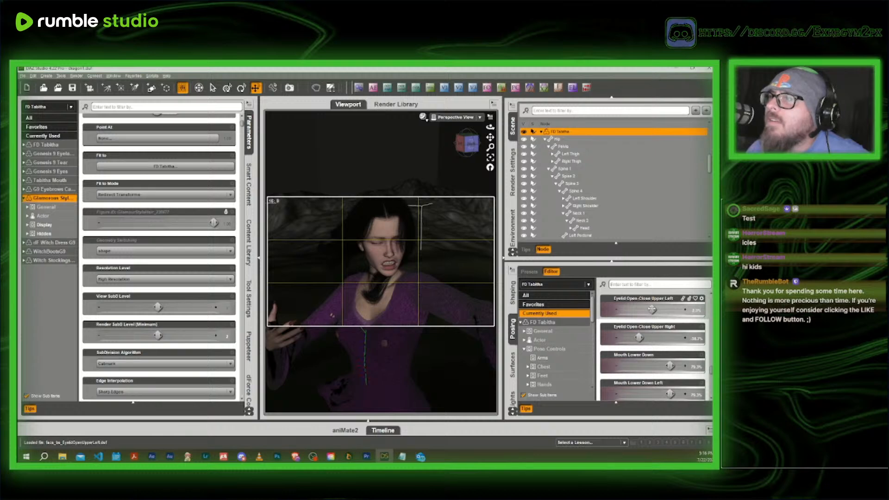
click(697, 310)
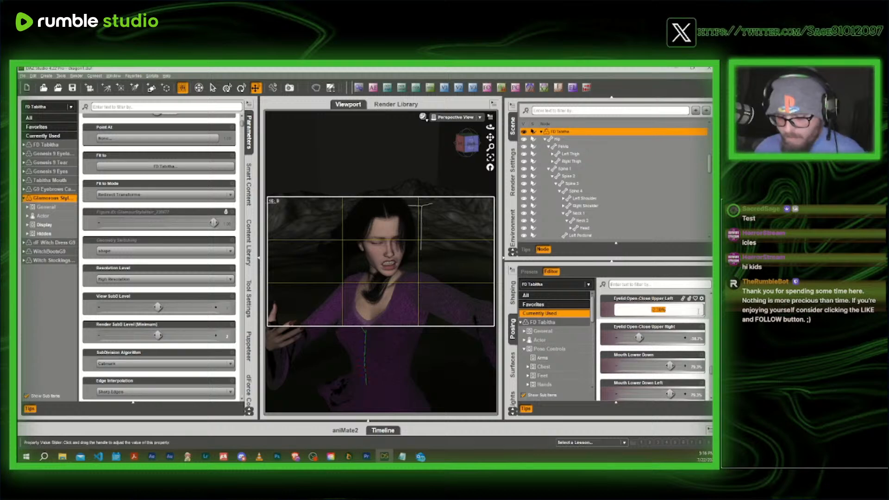
key(Return)
click(697, 338)
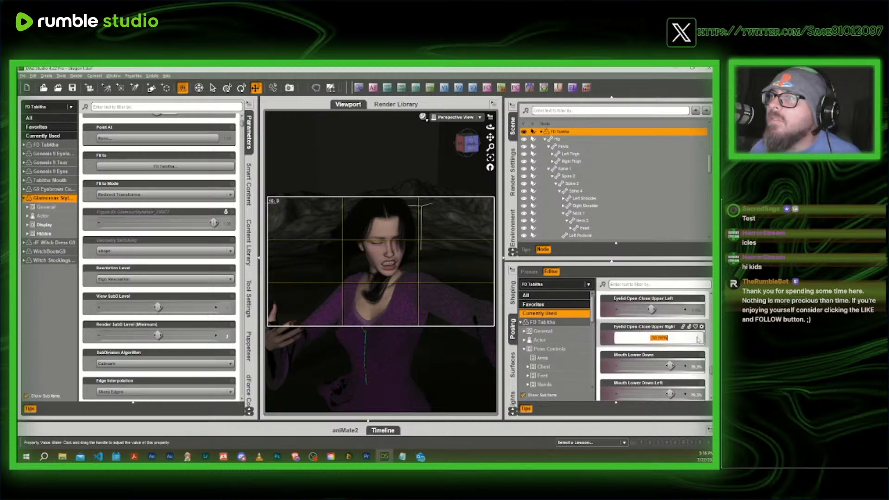
text(0)
key(Return)
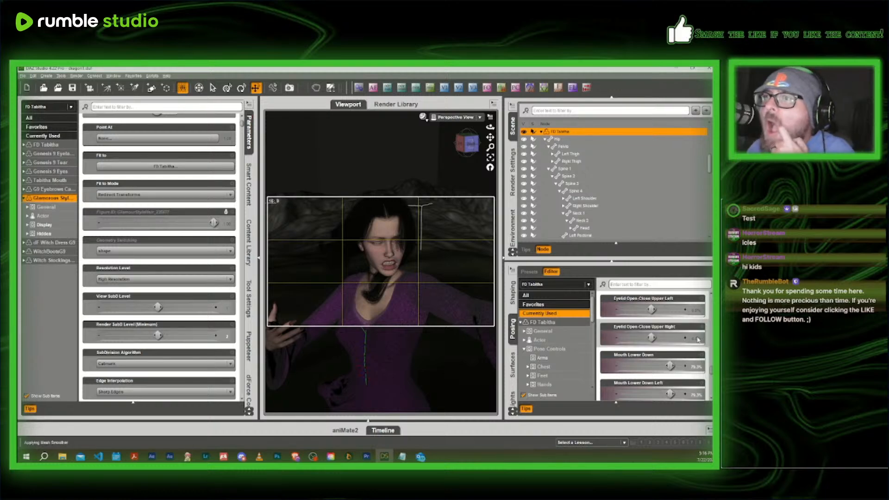
Check the witch's face from the front and reduce her Eye Squint to about 20%
drag(472, 144, 476, 152)
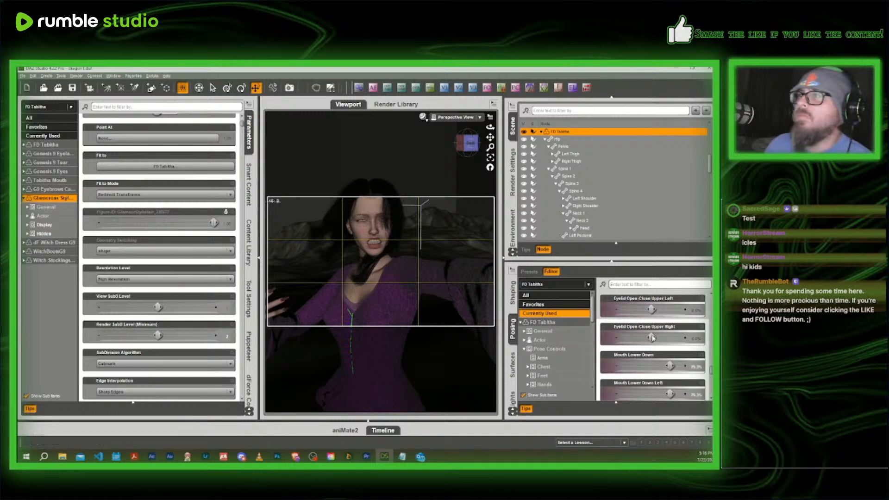
scroll(656, 338, down, 3)
scroll(655, 338, down, 6)
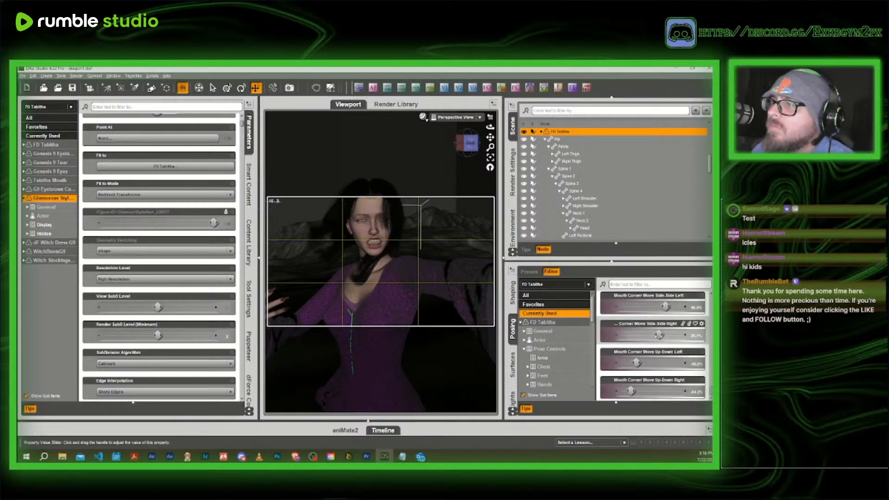
scroll(660, 340, down, 5)
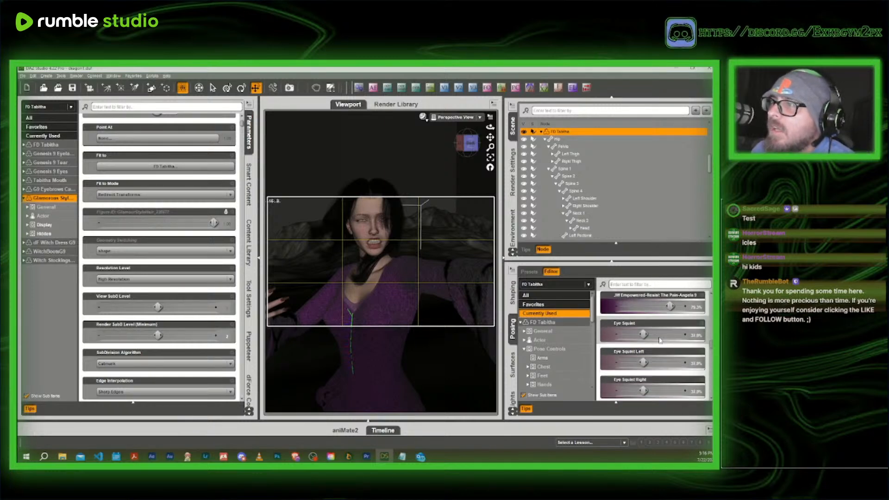
drag(643, 334, 632, 334)
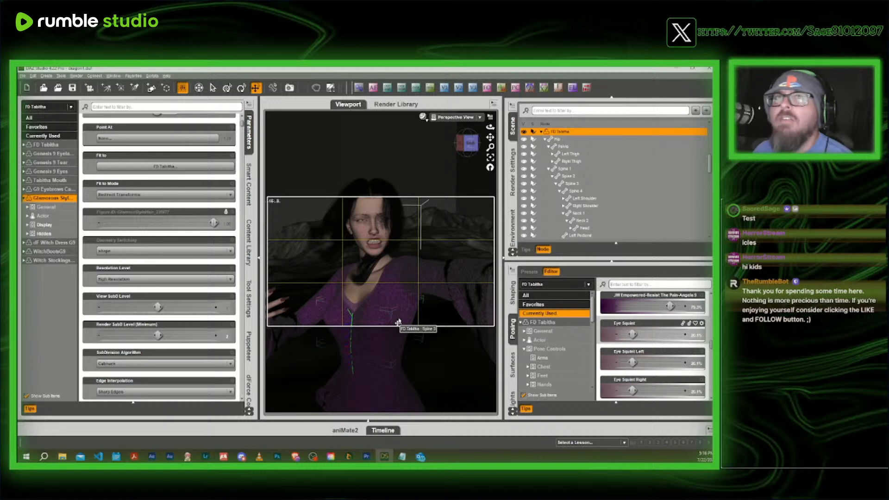
Check the whole witch from the front and from behind, and save the current scene
scroll(391, 320, down, 5)
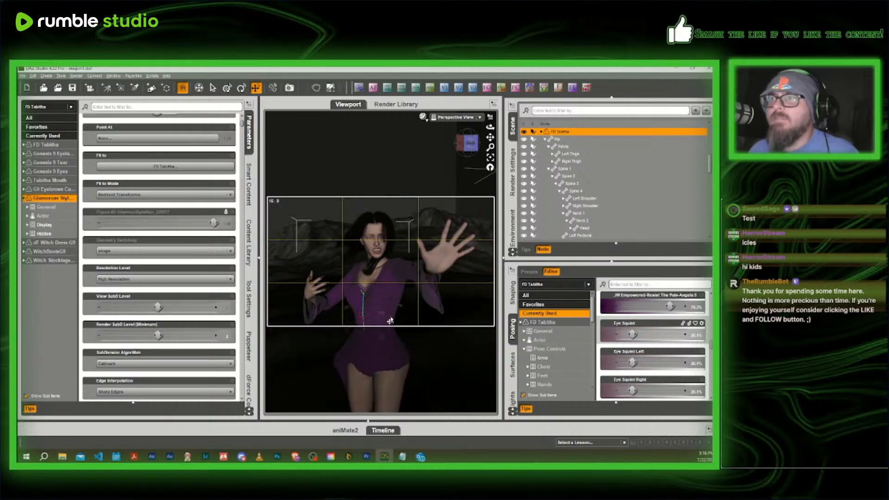
scroll(390, 321, down, 3)
drag(469, 158, 352, 180)
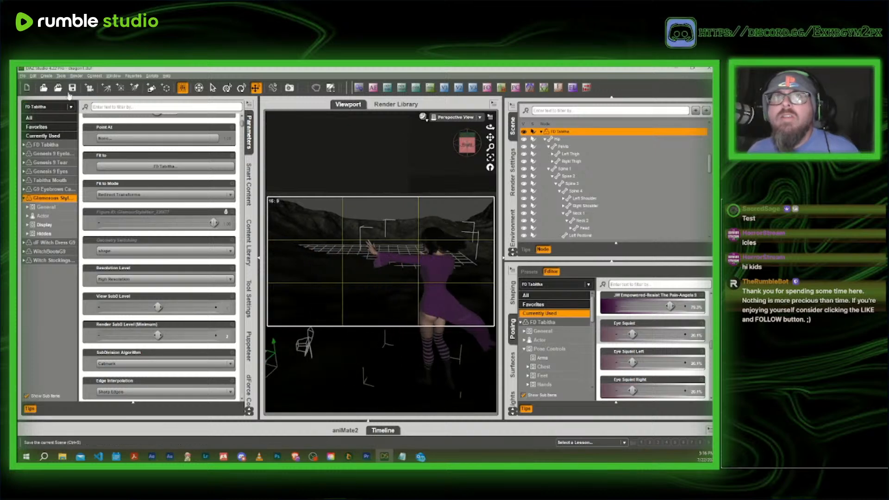
key(ctrl+s)
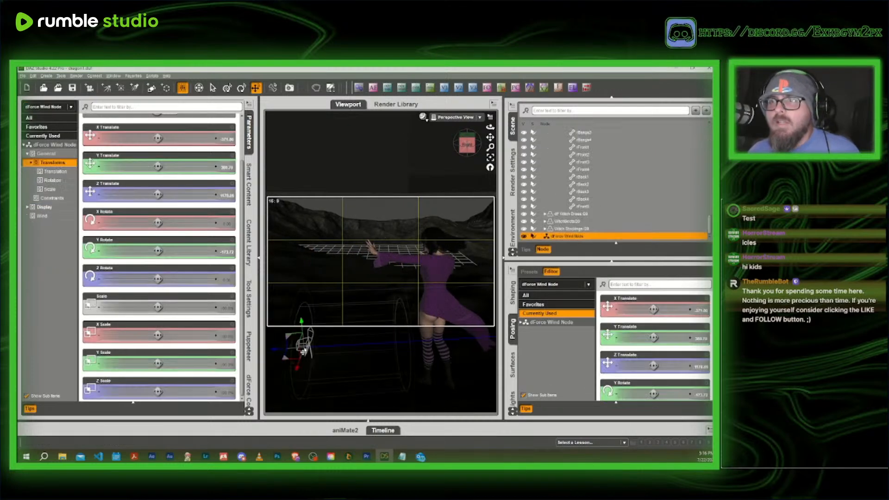
Delete the dForce Wind Node and make DAZ Dragon 3 visible in the scene, with the figure hierarchies collapsed
key(Delete)
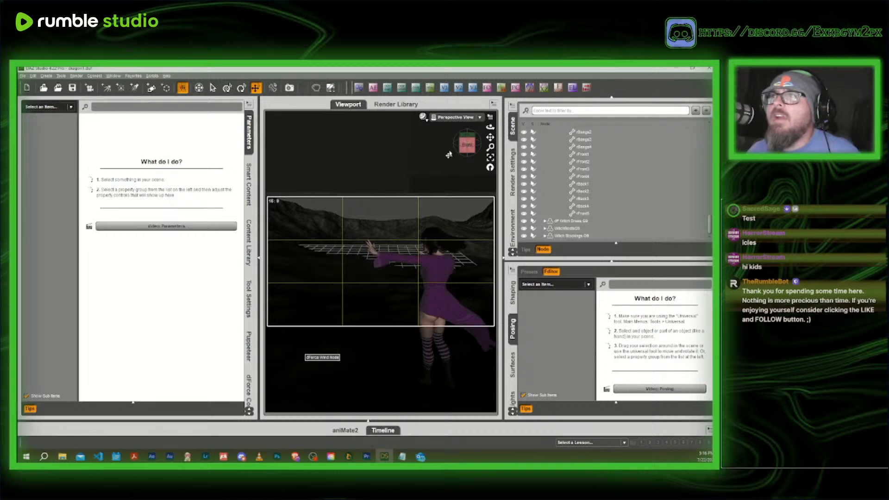
drag(467, 145, 515, 150)
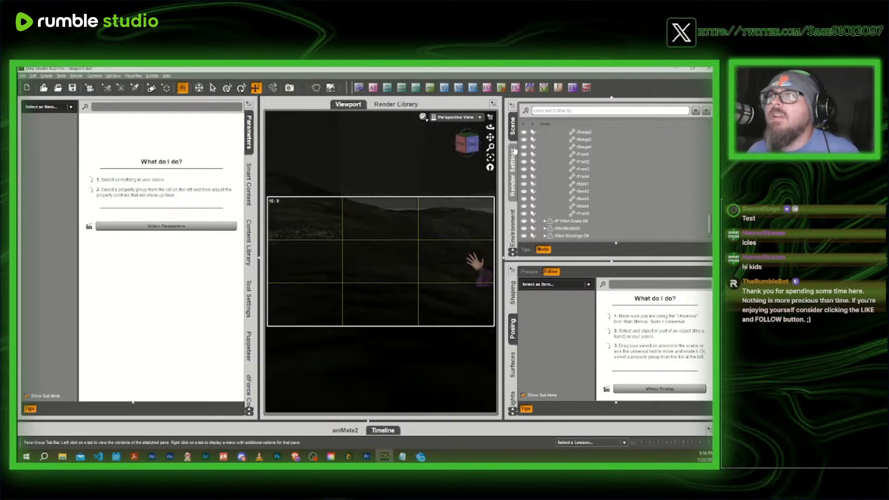
scroll(546, 144, up, 10)
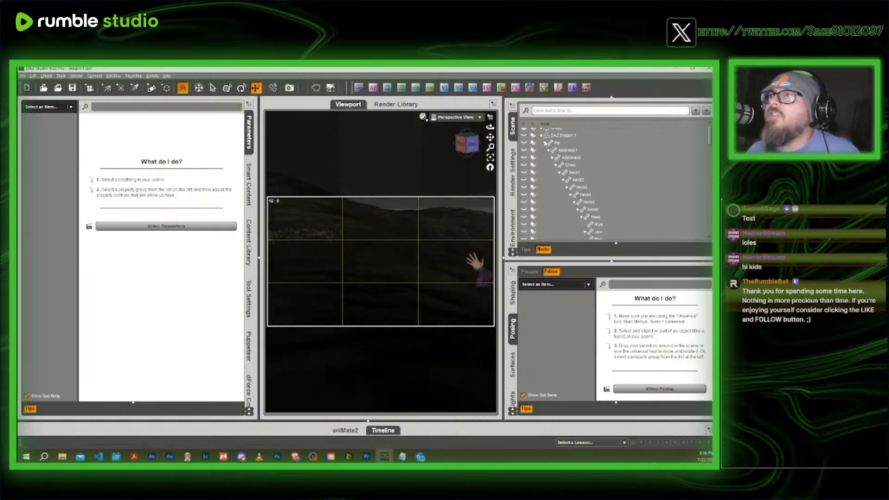
click(544, 143)
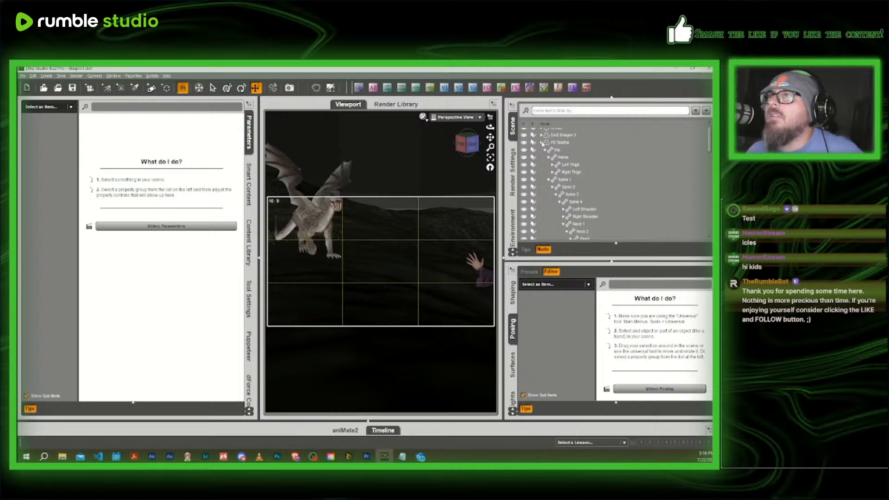
click(541, 143)
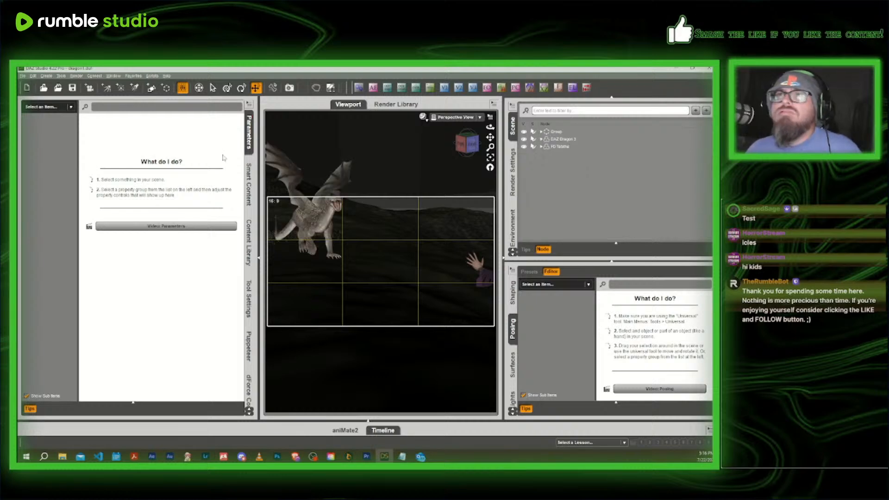
Search the installed products for VDB across all Default categories in Smart Content
click(249, 183)
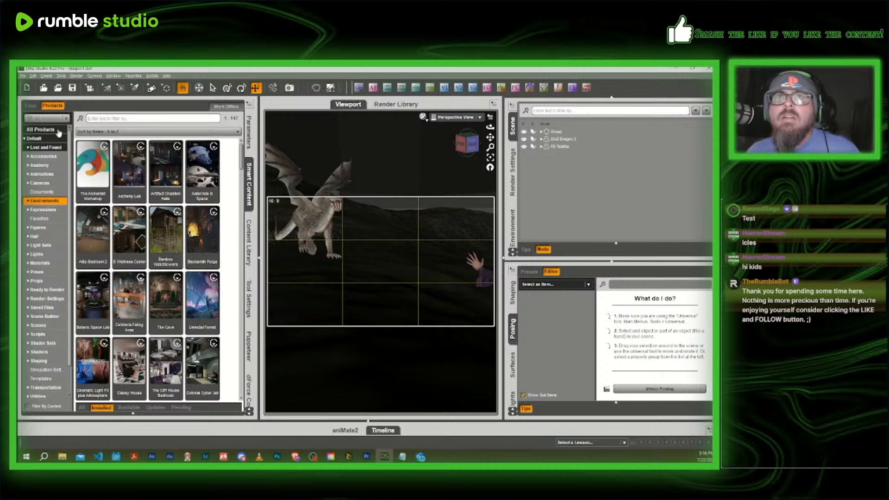
click(112, 118)
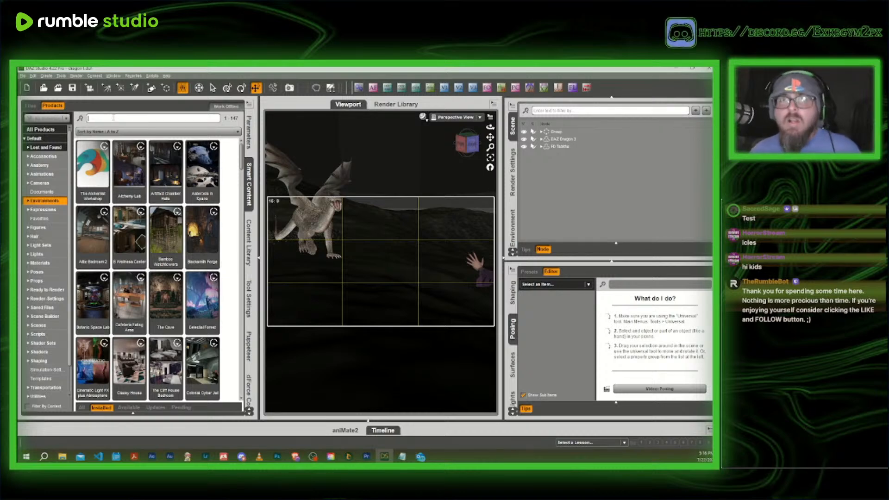
text(vdb)
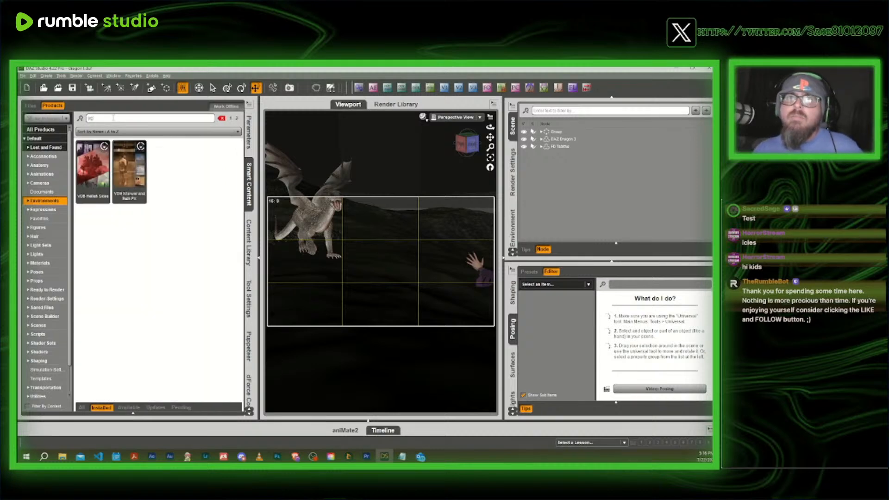
key(BackSpace)
key(BackSpace)
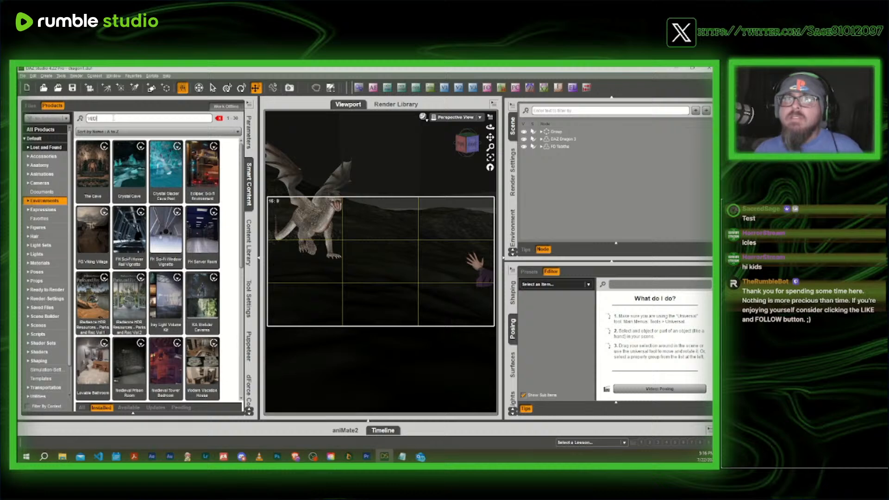
key(BackSpace)
key(BackSpace)
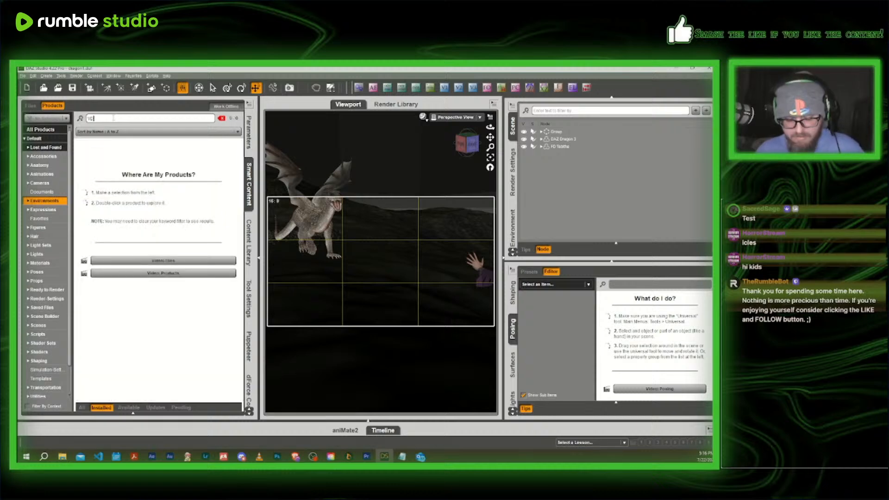
click(45, 139)
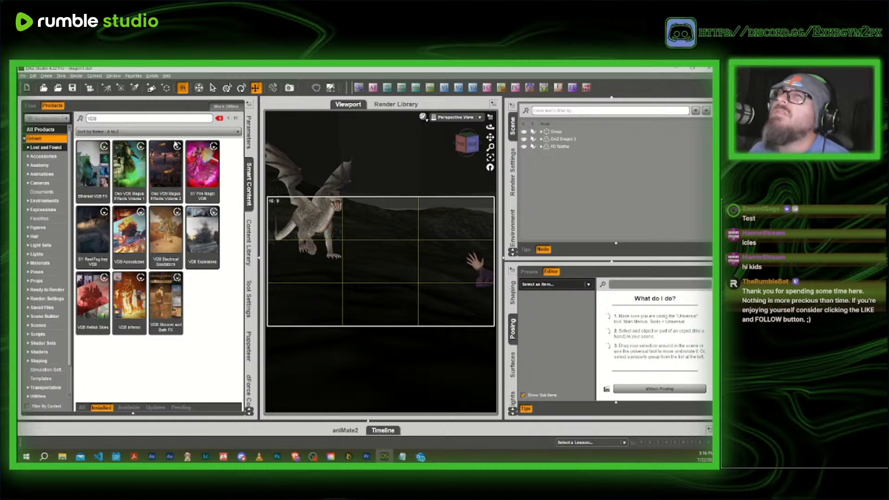
Browse the props of the SY Fire Magic VDB product for a suitable spell effect
double_click(203, 172)
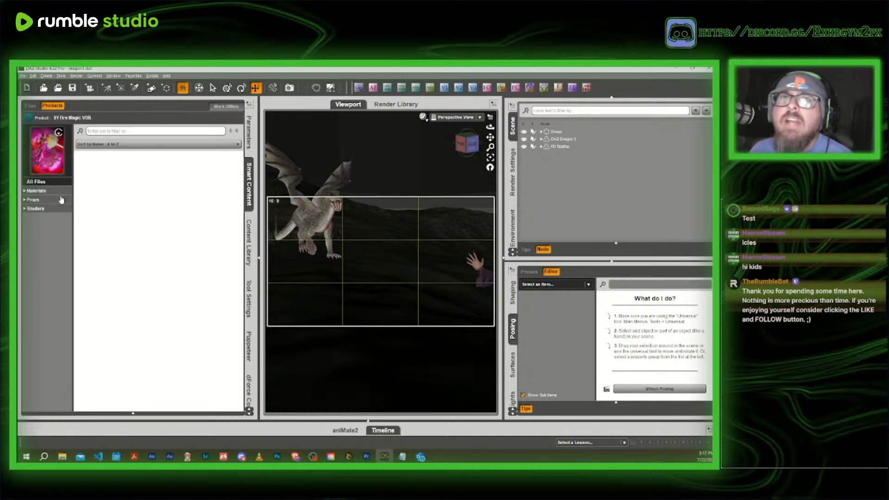
scroll(149, 231, down, 10)
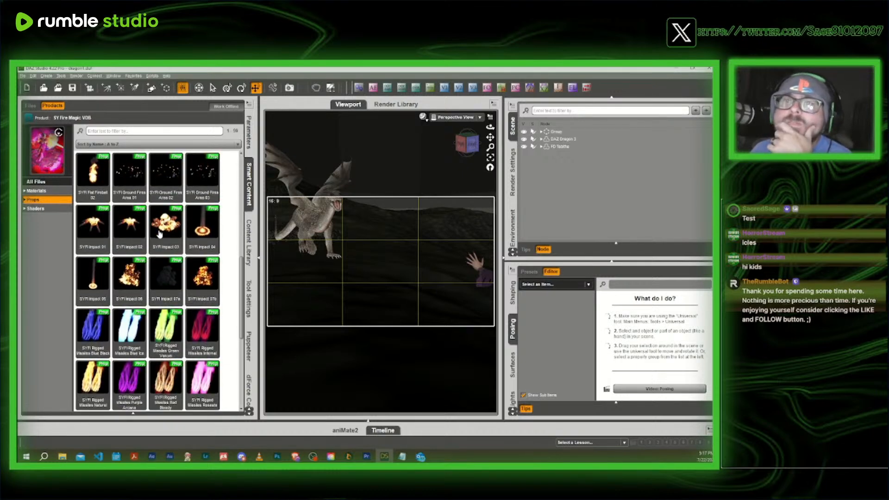
scroll(174, 237, up, 6)
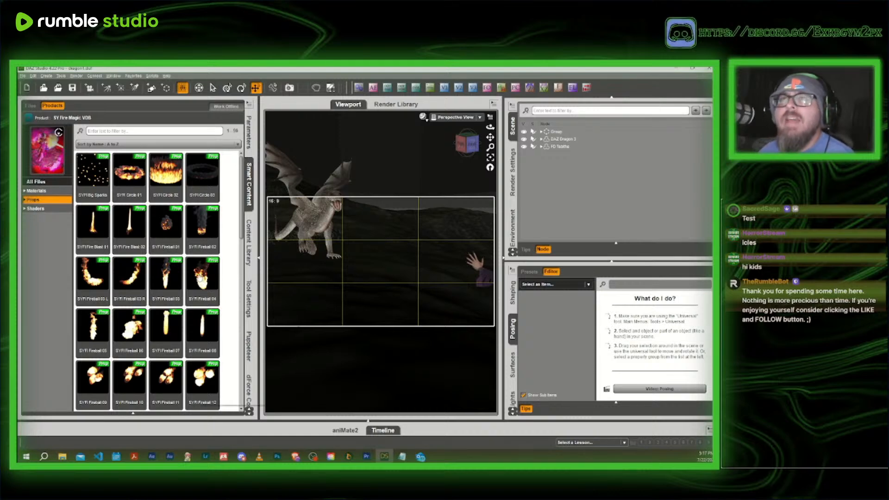
mouse_move(190, 276)
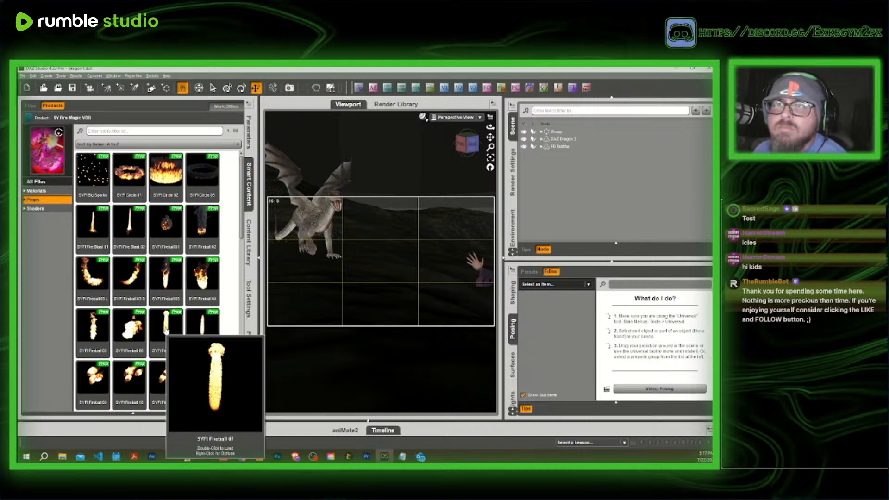
scroll(166, 330, down, 3)
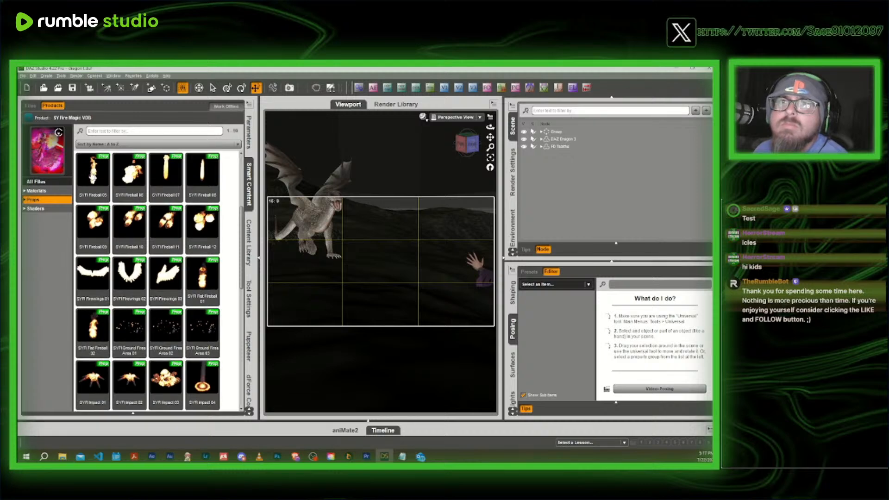
mouse_move(91, 177)
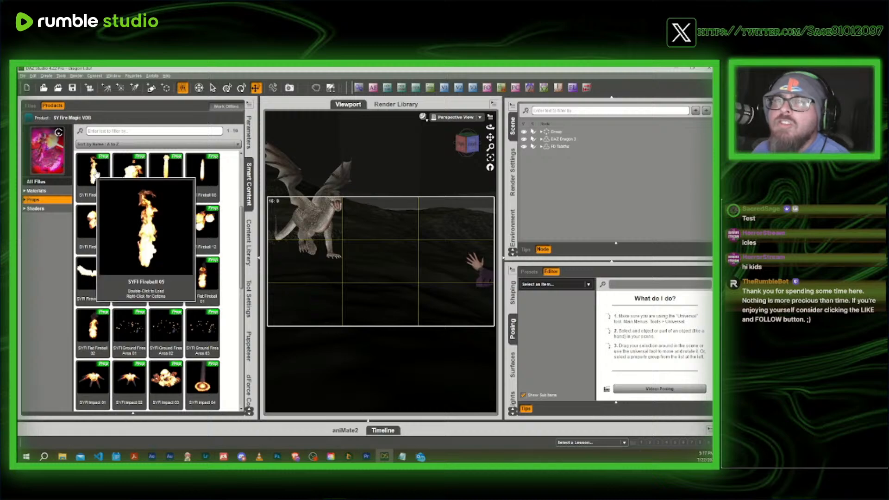
scroll(196, 332, down, 5)
scroll(196, 332, down, 2)
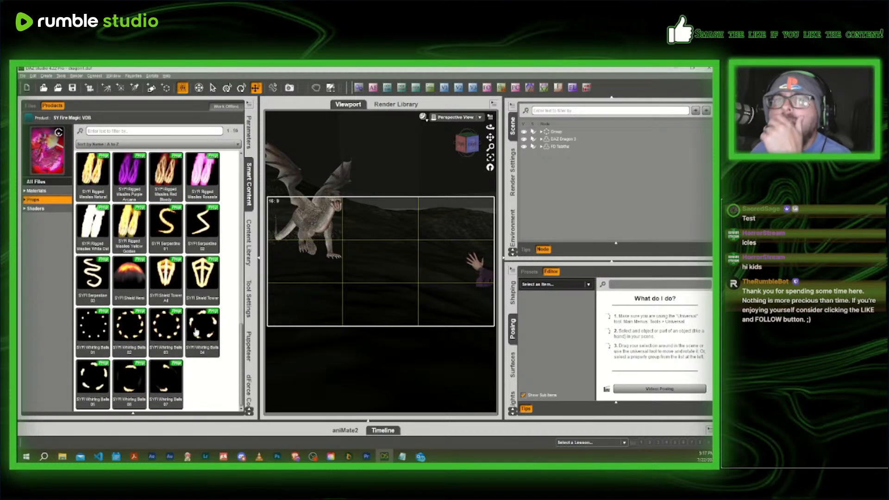
Examine the poses of Oso VDB Magus Effects Volume 2 and the props of Oso VDB Magus Effects Volume 1
click(29, 118)
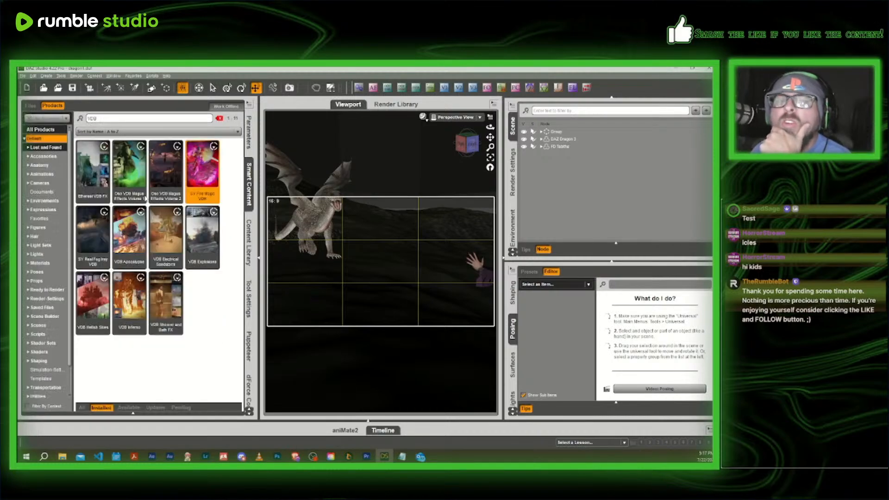
click(165, 169)
click(42, 200)
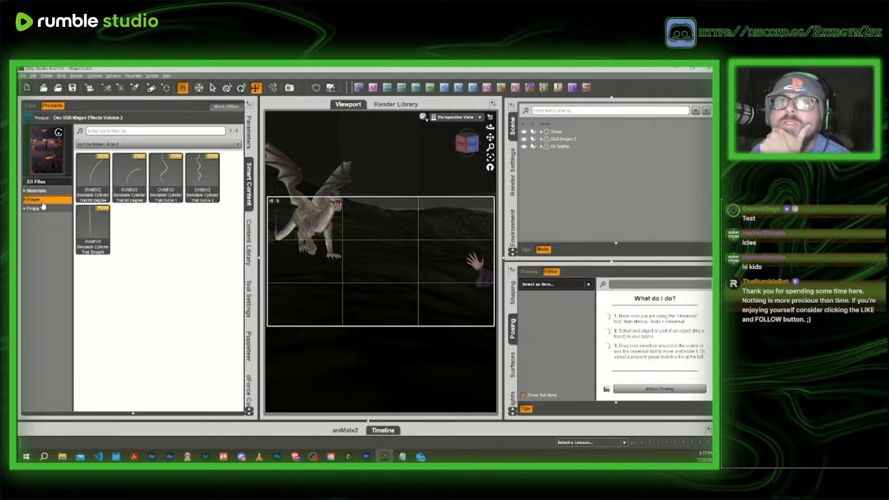
click(30, 119)
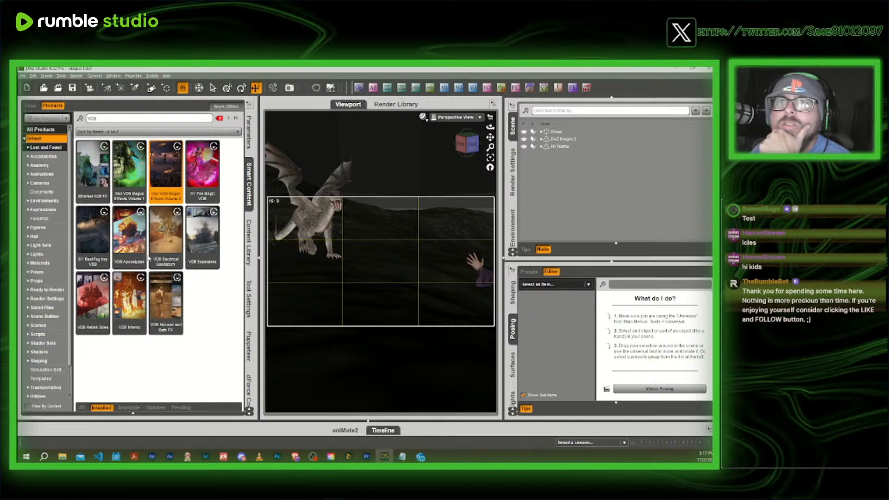
mouse_move(205, 181)
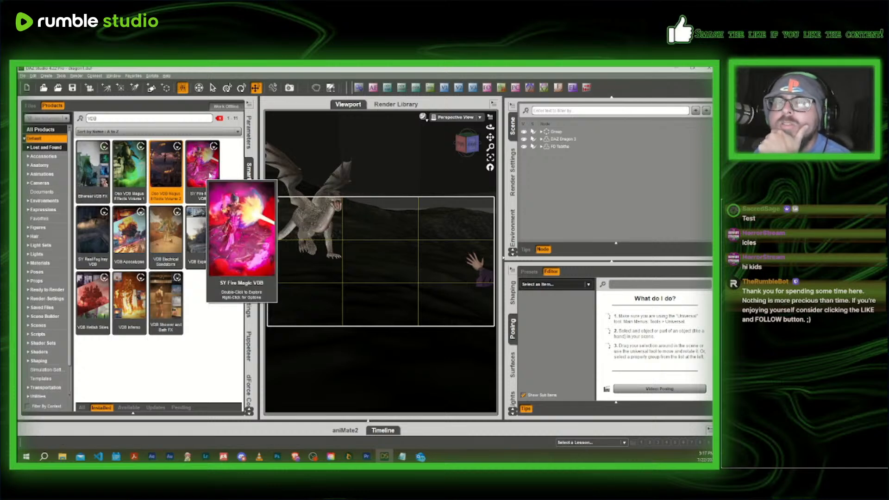
double_click(132, 162)
click(56, 192)
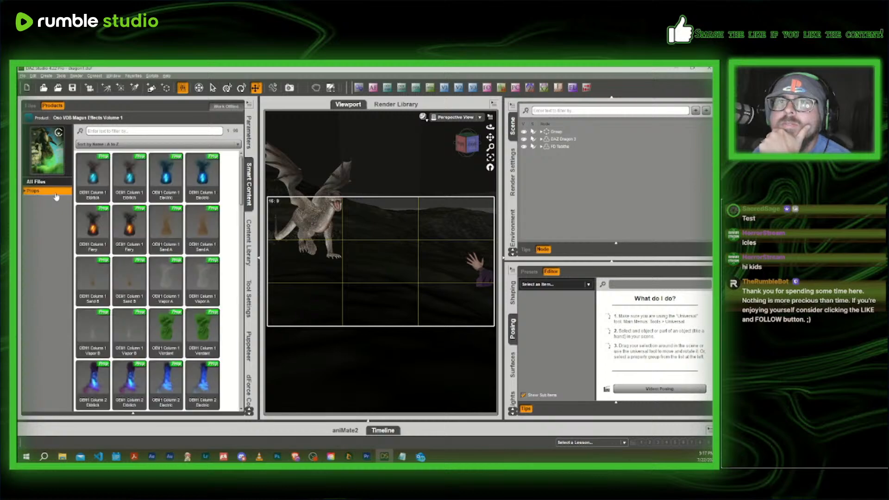
scroll(168, 280, down, 5)
scroll(168, 280, down, 10)
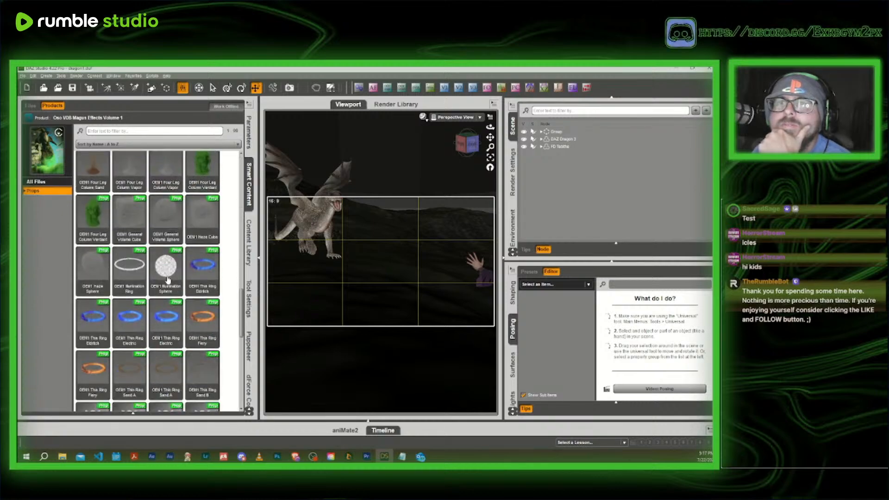
click(29, 121)
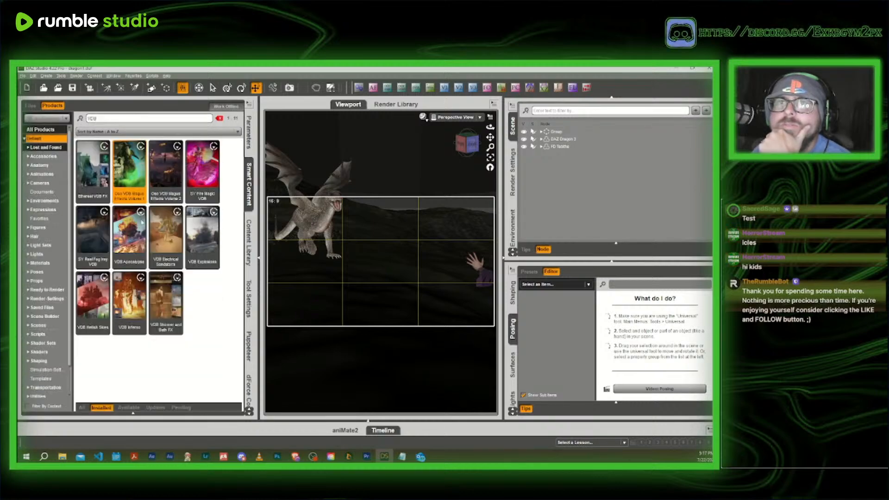
Load the SYFI Shield Hemi and SYFI Fireball 05 props from SY Fire Magic VDB into the scene
double_click(201, 178)
click(48, 200)
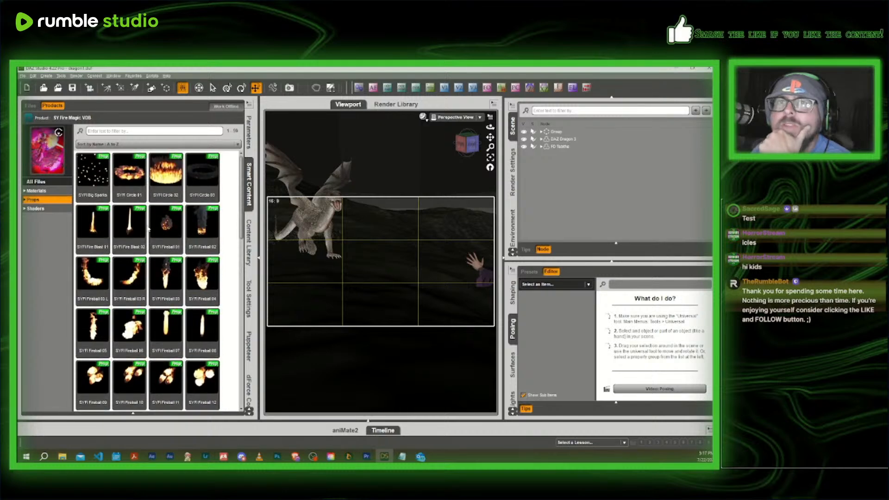
mouse_move(138, 227)
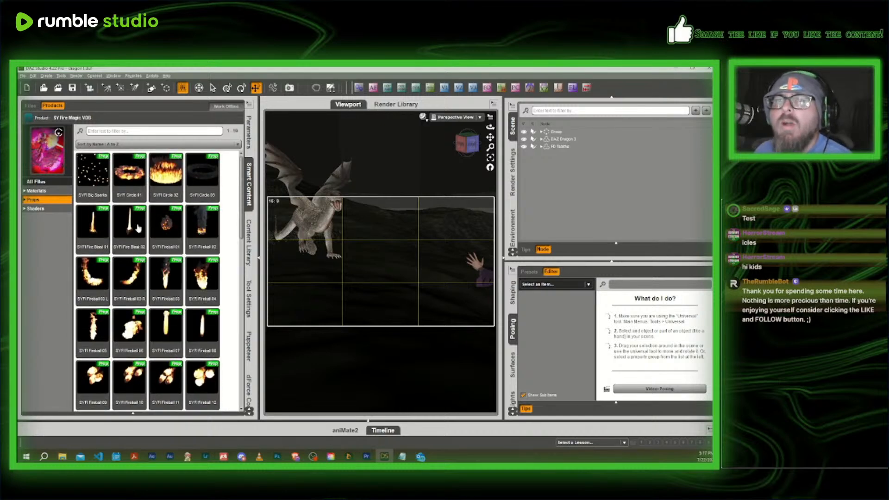
scroll(139, 227, down, 3)
scroll(142, 228, down, 3)
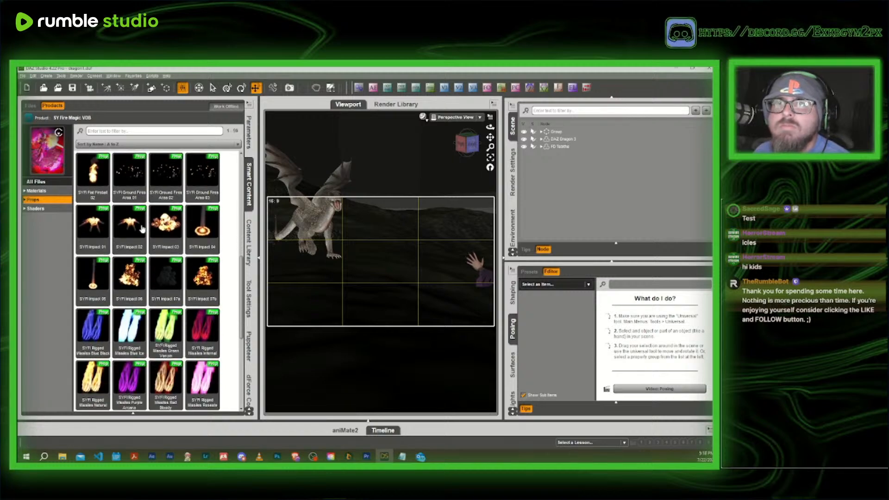
scroll(142, 228, down, 3)
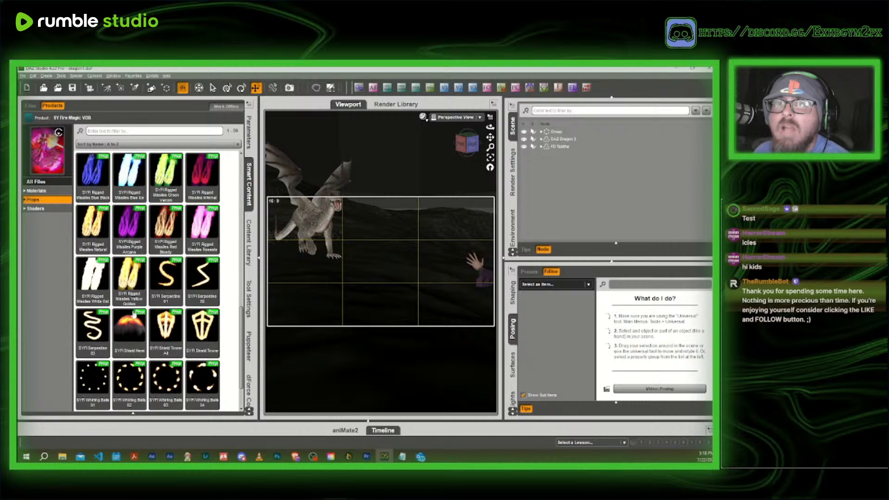
mouse_move(132, 331)
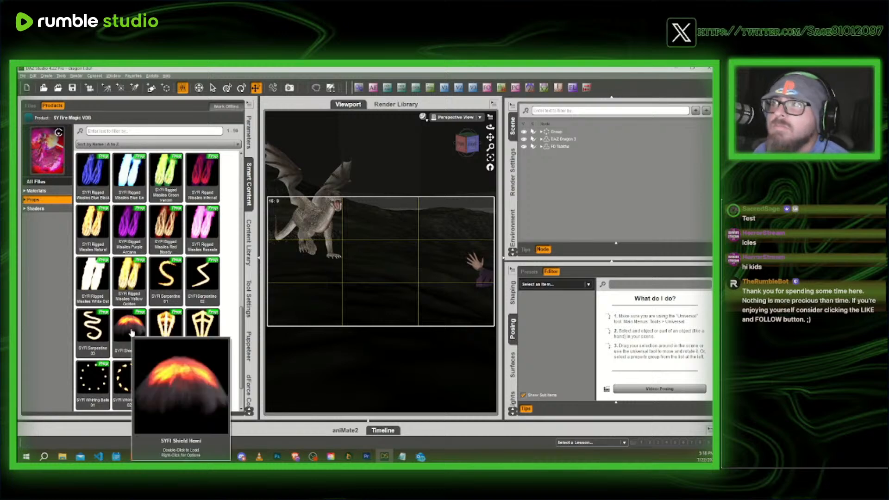
double_click(132, 332)
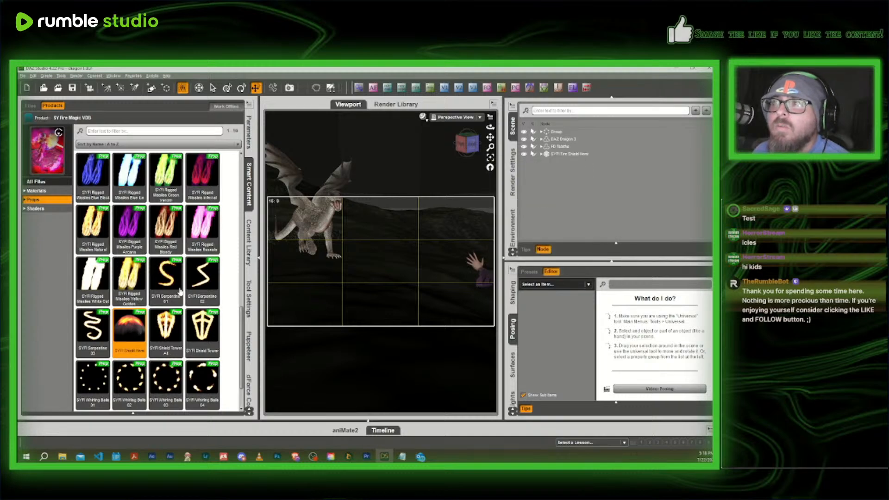
scroll(177, 289, up, 5)
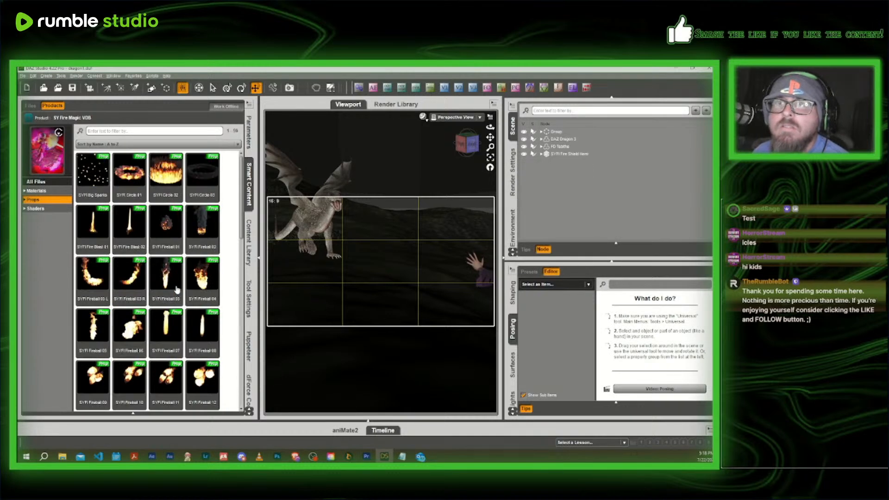
double_click(110, 335)
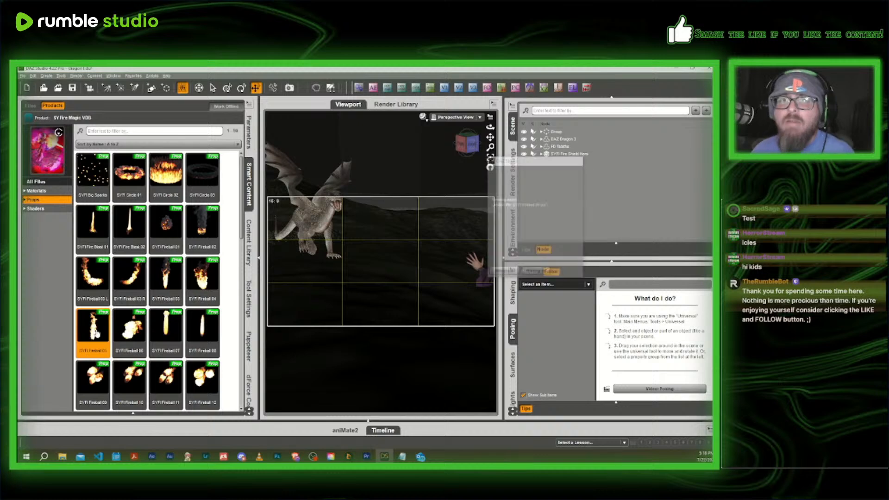
Move the SYFI Fire Shield Hemi across the scene from the dragon's side toward the woman in purple
click(583, 154)
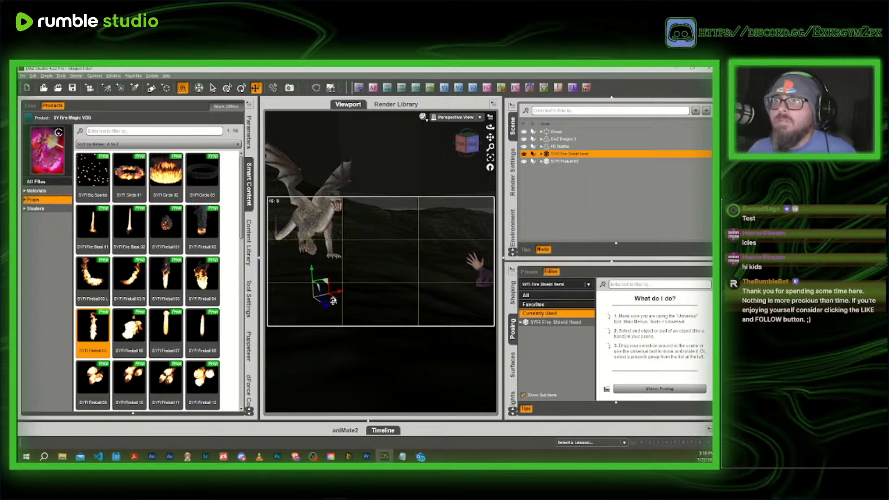
drag(333, 301, 393, 234)
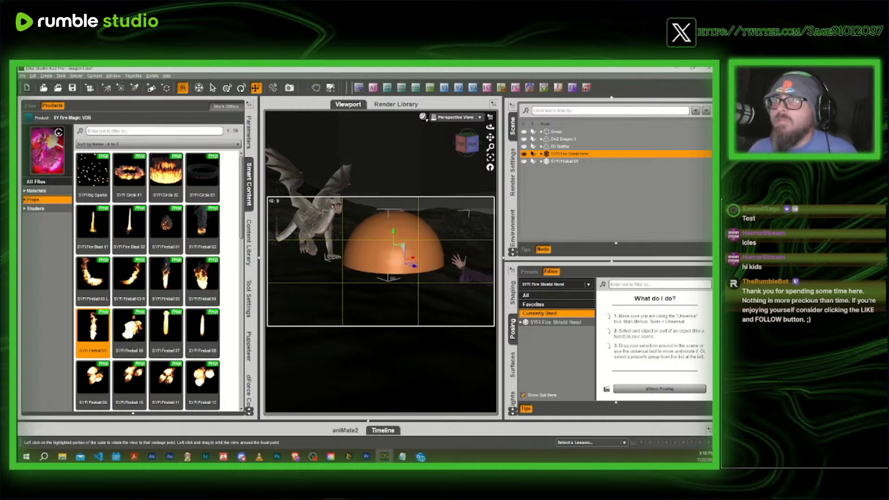
mouse_move(467, 143)
mouse_down()
mouse_move(498, 148)
mouse_move(484, 147)
mouse_up()
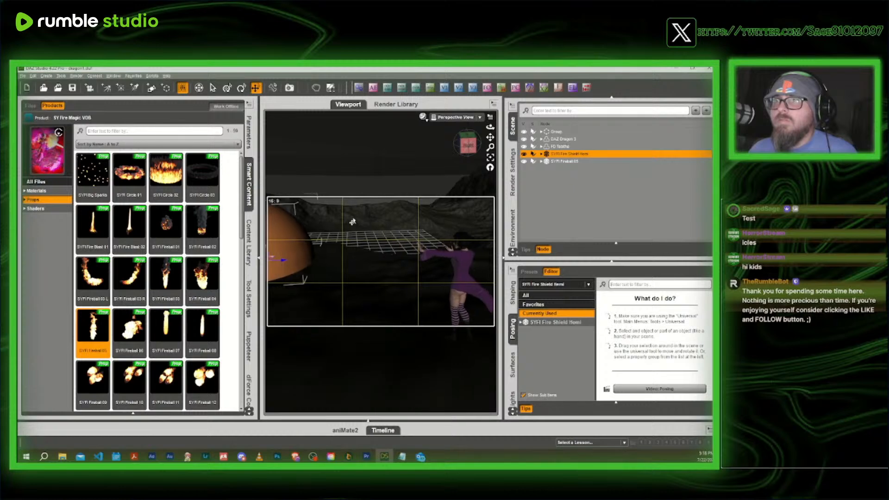
middle_drag(352, 221, 373, 224)
drag(303, 261, 432, 287)
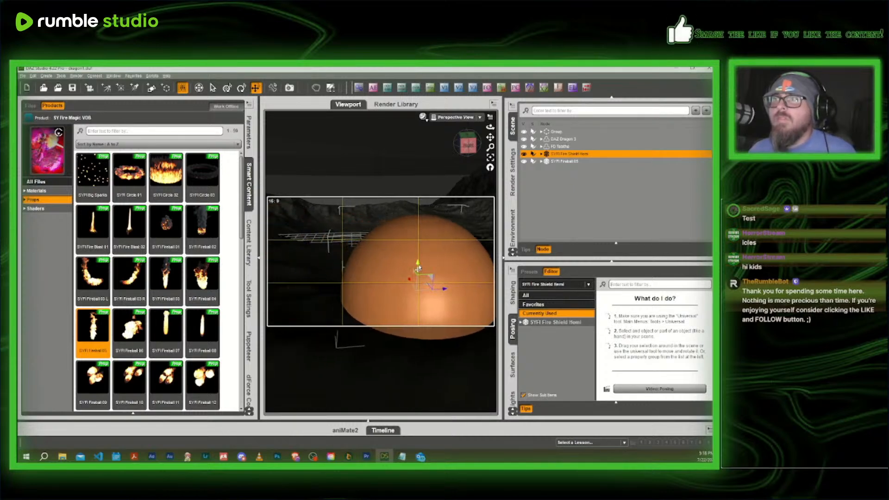
Rotate the fire shield upright about its X axis so the dome faces the dragon and its opening faces the woman
click(249, 184)
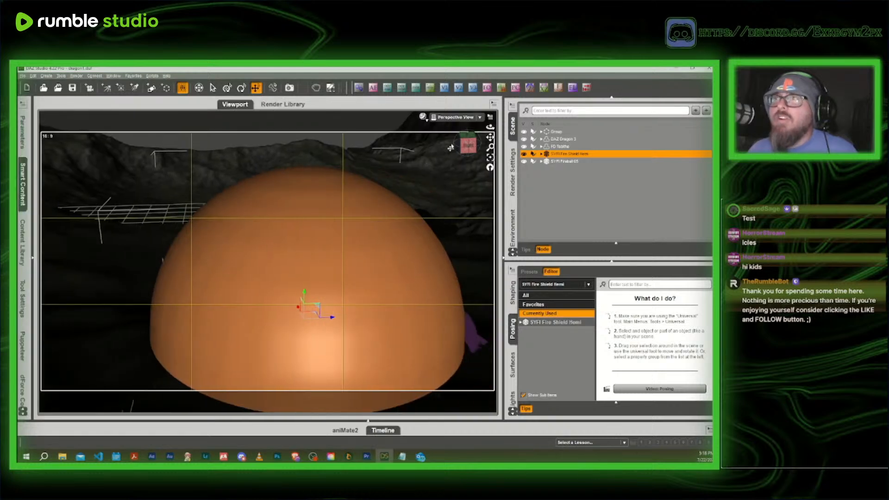
middle_drag(449, 182, 449, 152)
scroll(410, 202, down, 2)
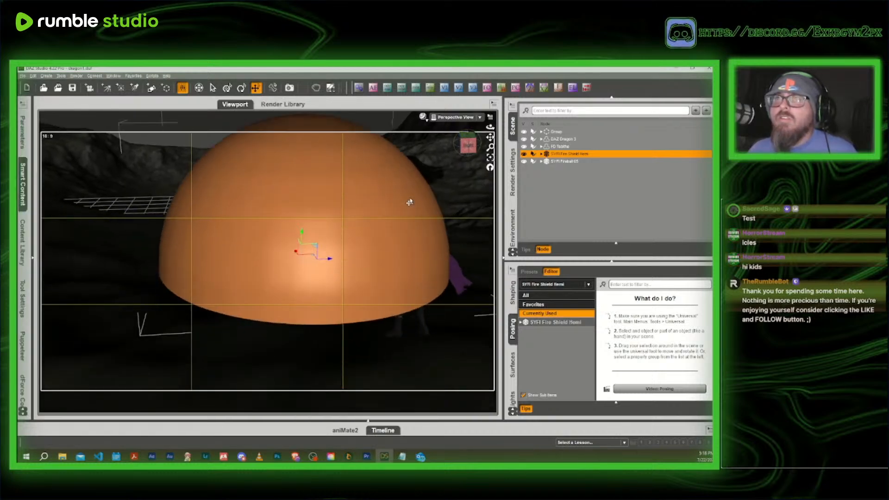
click(241, 88)
drag(318, 250, 366, 253)
click(469, 146)
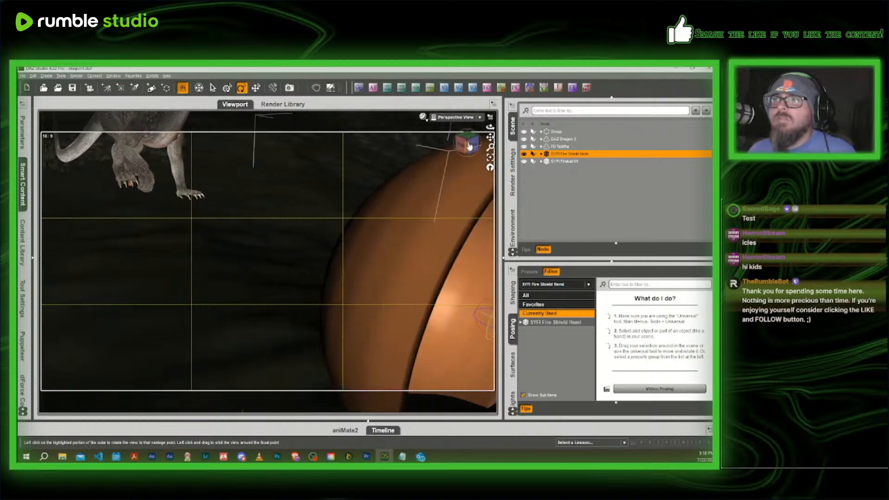
drag(469, 145, 320, 128)
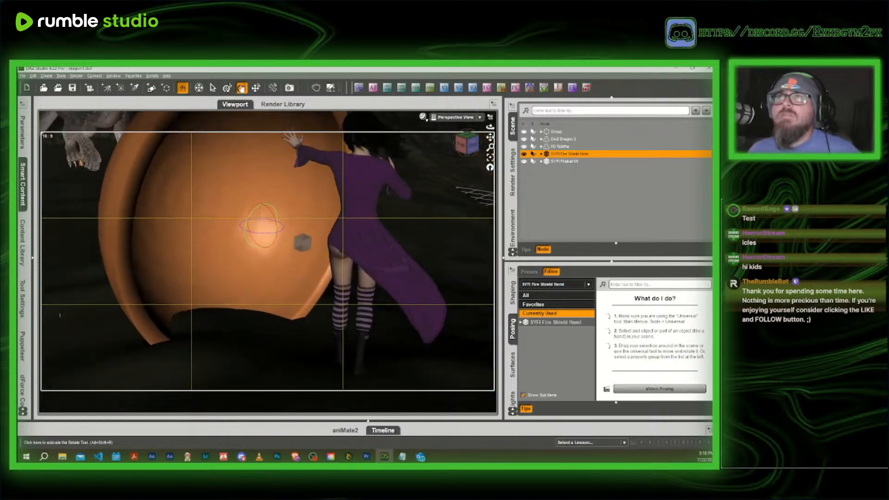
Reposition the upright fire shield directly in front of the woman's outstretched hand
drag(262, 202, 282, 168)
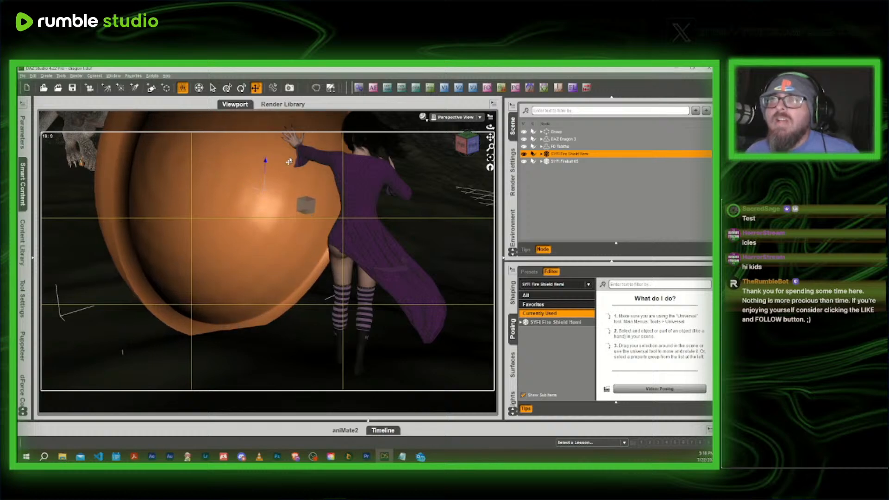
drag(400, 164, 384, 192)
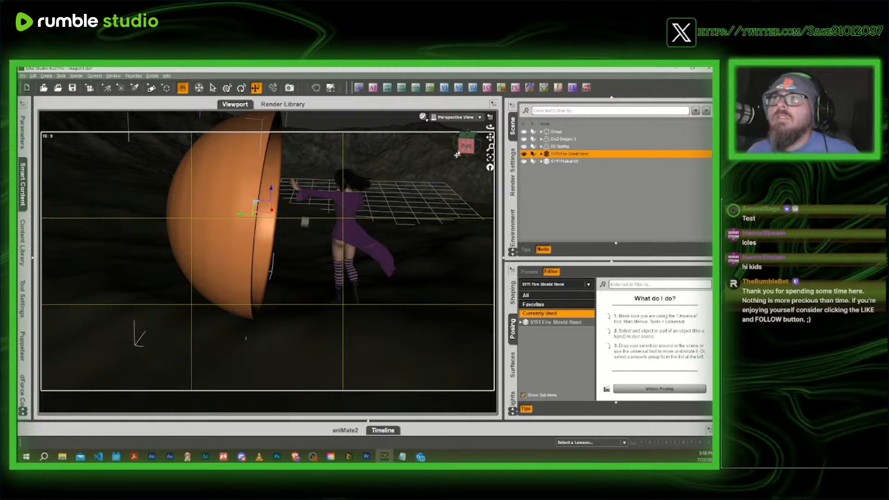
drag(489, 137, 490, 136)
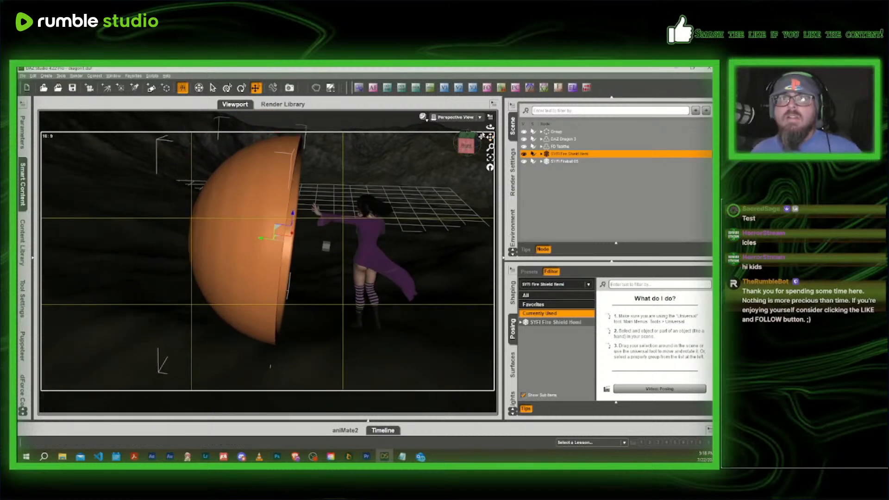
Reduce the fire shield's overall scale so it fits the woman's size better
click(23, 132)
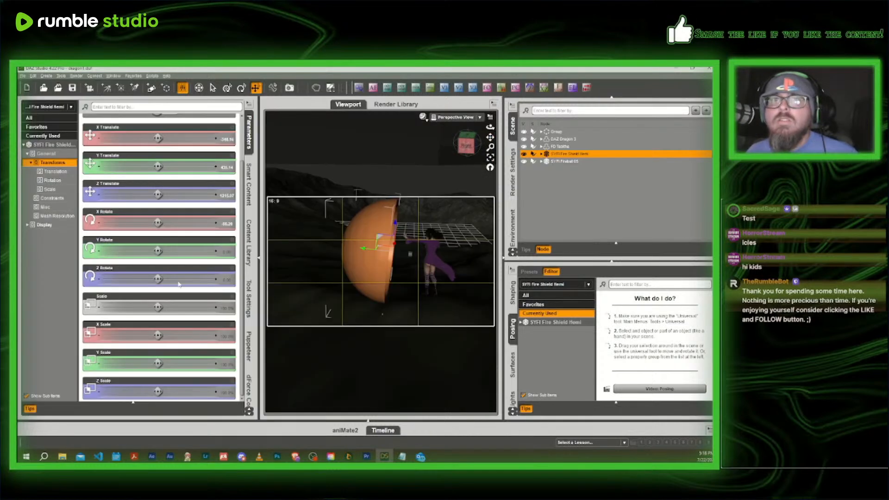
drag(158, 307, 134, 307)
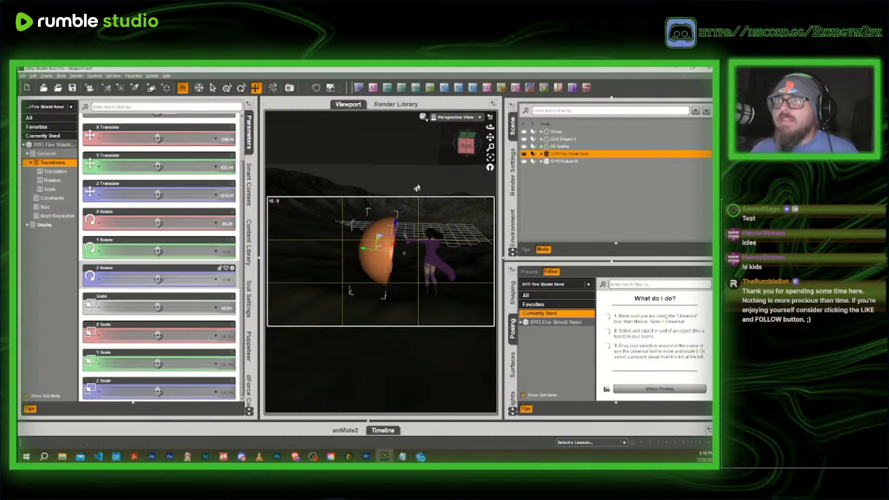
scroll(454, 171, up, 5)
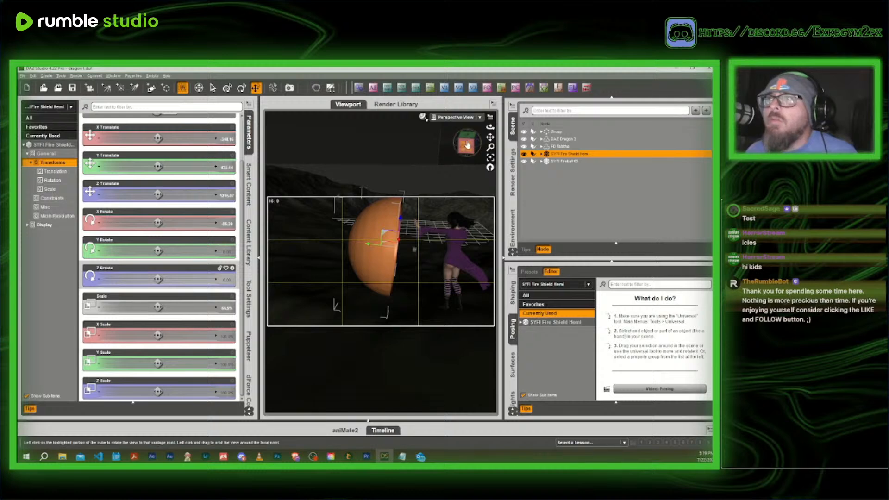
Select SYFI Fireball 05 and move it up beside the dragon's mouth
mouse_move(467, 145)
mouse_down()
mouse_move(442, 138)
mouse_move(465, 132)
mouse_move(470, 147)
mouse_up()
click(565, 161)
drag(329, 249, 359, 149)
middle_drag(362, 164, 367, 229)
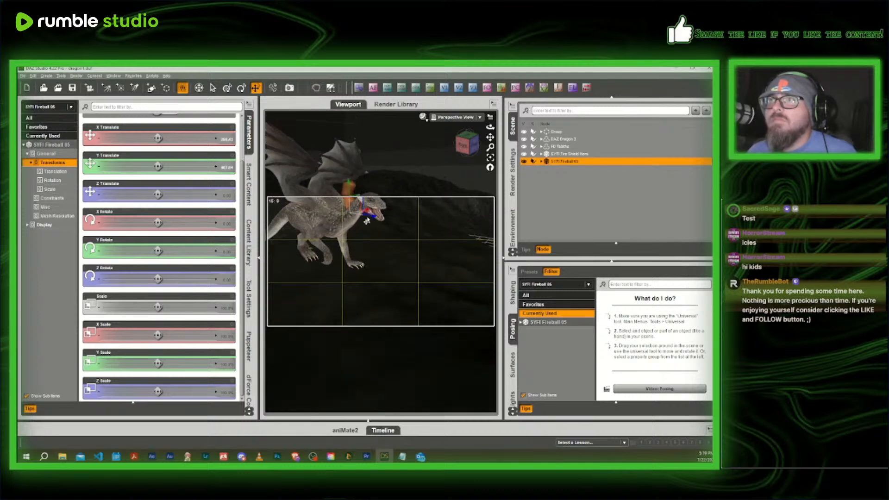
drag(418, 249, 424, 245)
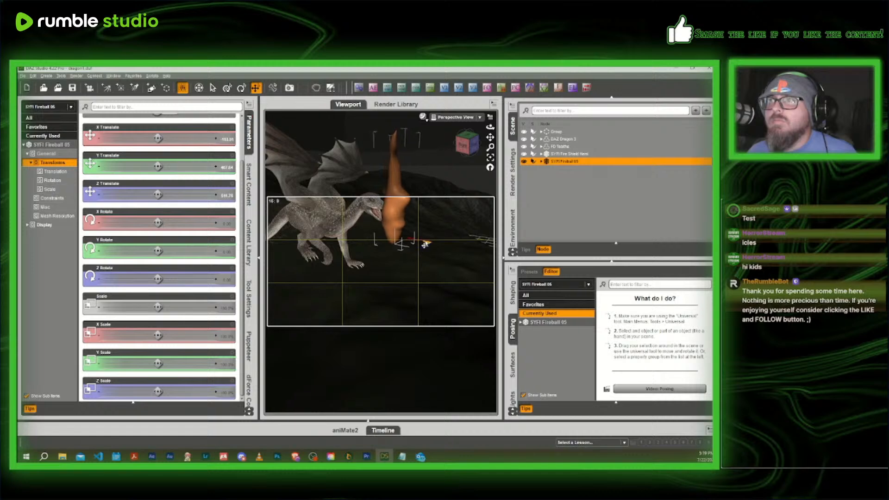
middle_drag(425, 243, 417, 237)
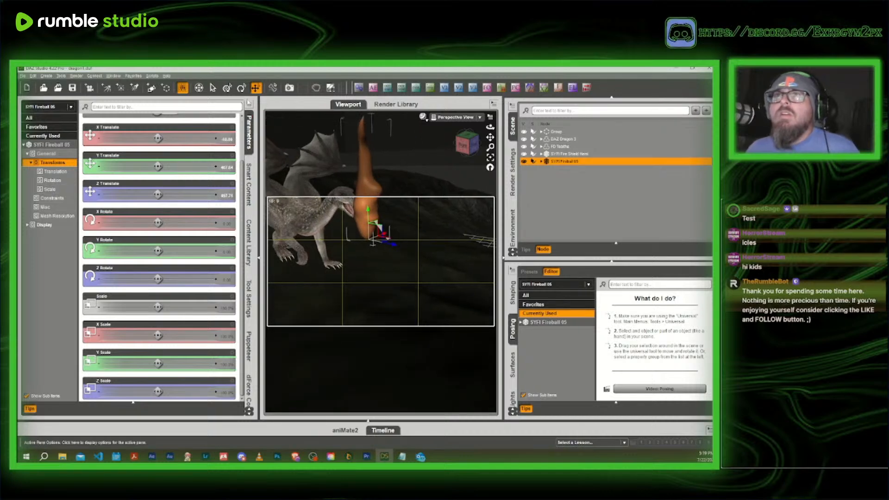
Rotate the fireball about its X axis to lie horizontally, and move it forward ahead of the dragon's mouth
click(243, 89)
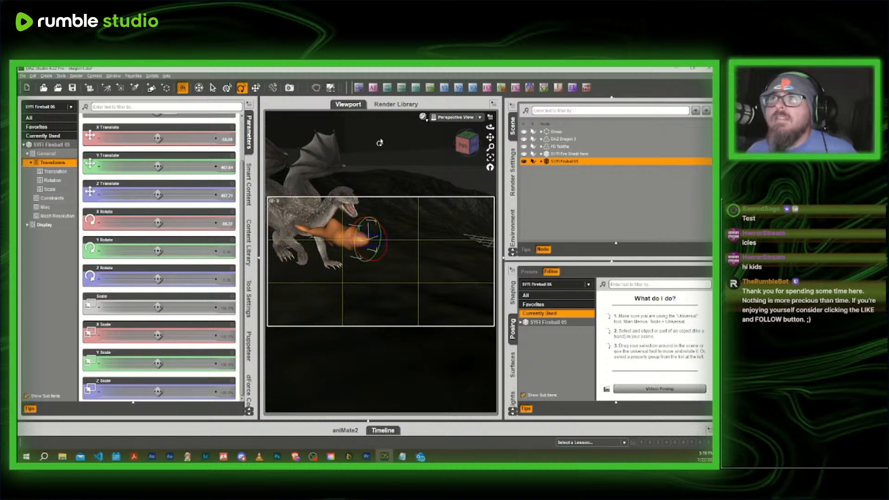
drag(467, 147, 474, 151)
scroll(473, 150, down, 5)
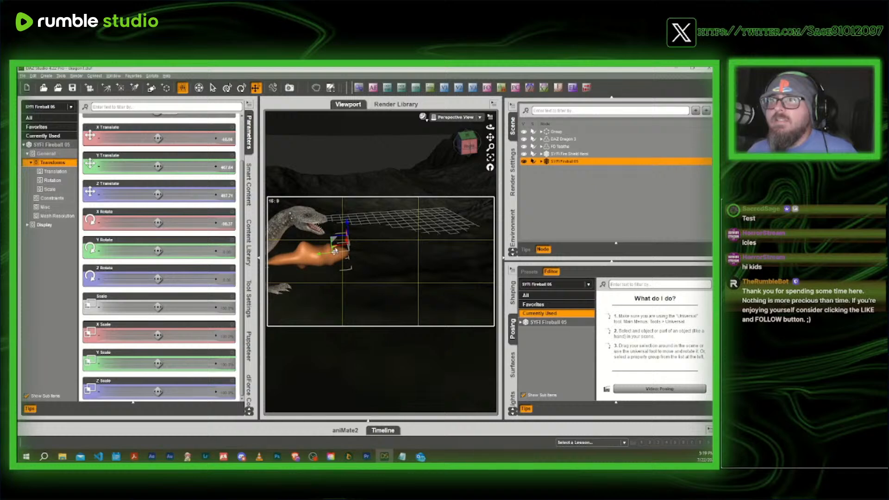
drag(394, 249, 417, 242)
Turn the horizontal fireball so its narrow tail points back toward the dragon
drag(467, 145, 448, 154)
click(241, 88)
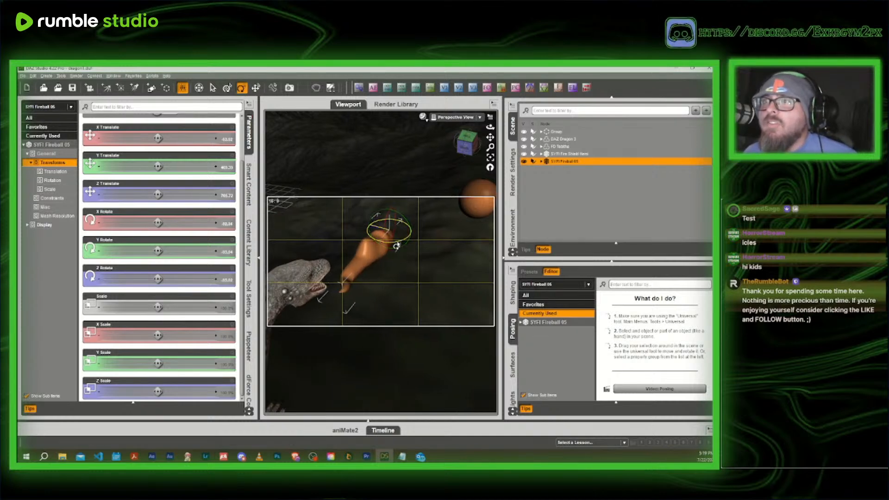
mouse_move(469, 149)
mouse_down()
mouse_move(490, 147)
mouse_move(461, 140)
mouse_up()
scroll(457, 190, down, 5)
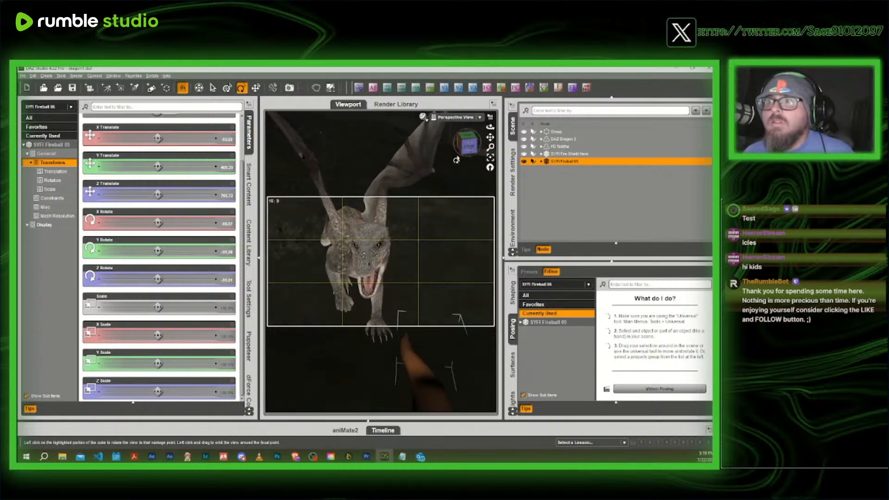
scroll(427, 337, down, 3)
Move the fireball sideways and upward until its narrow tail sits in the dragon's open mouth
click(255, 88)
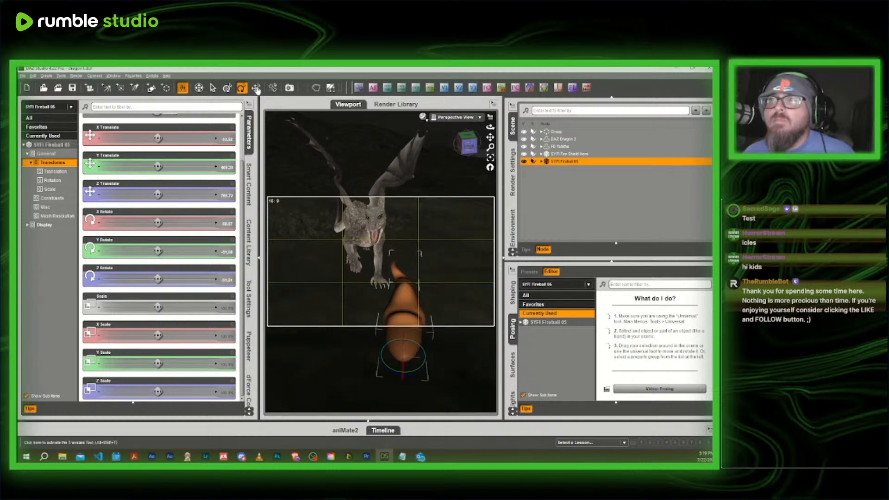
drag(422, 342, 348, 331)
drag(469, 143, 423, 122)
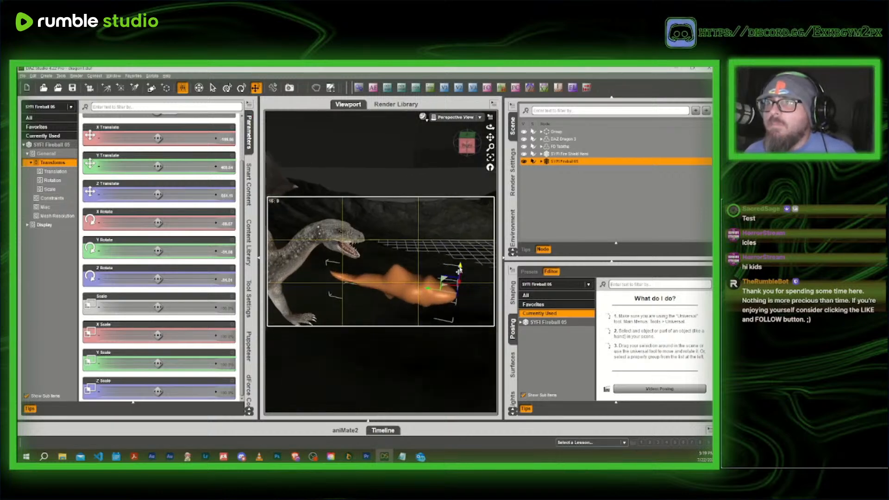
drag(458, 271, 486, 232)
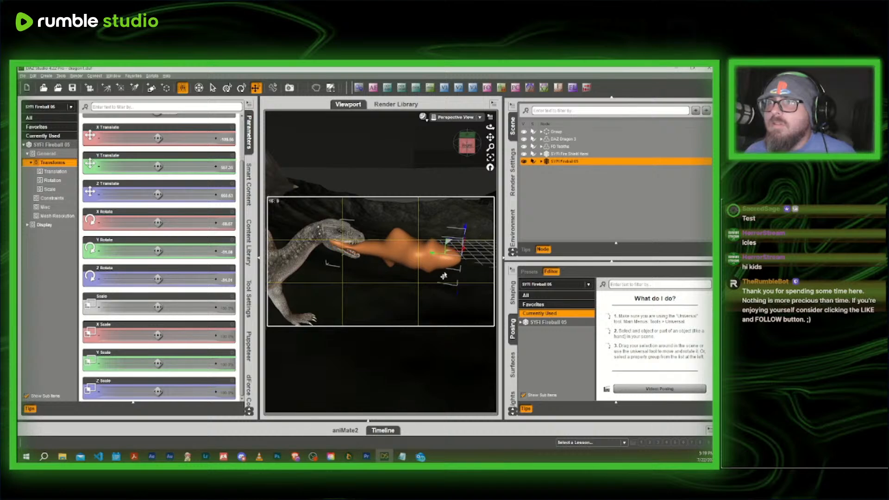
drag(432, 257, 449, 254)
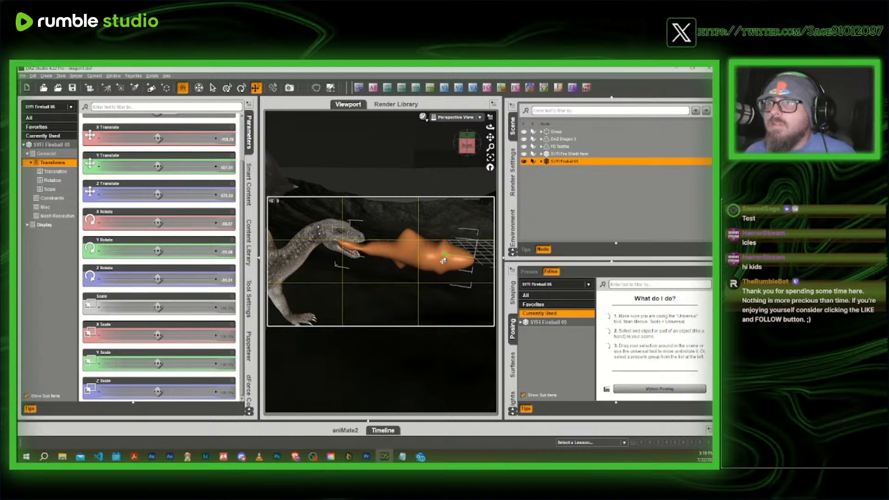
Fine-tune the fireball's rotation so it lines up with the direction of the dragon's head
drag(491, 147, 389, 169)
click(241, 89)
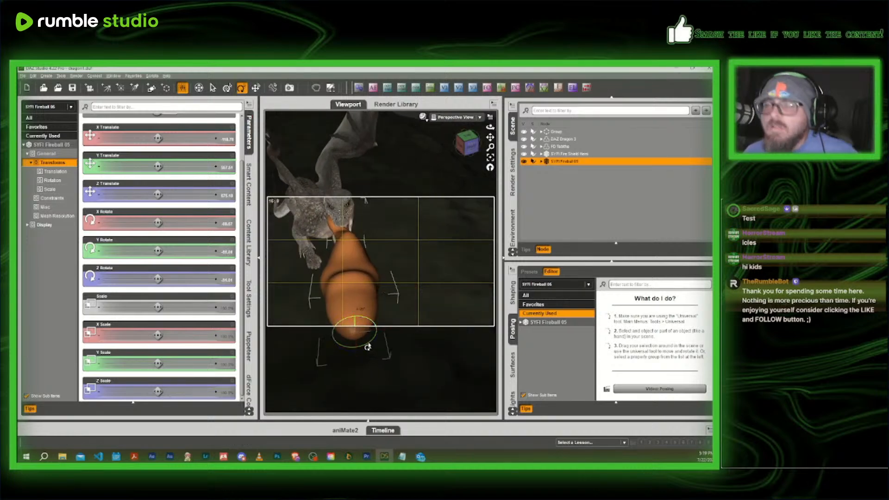
drag(369, 347, 365, 353)
drag(468, 150, 427, 140)
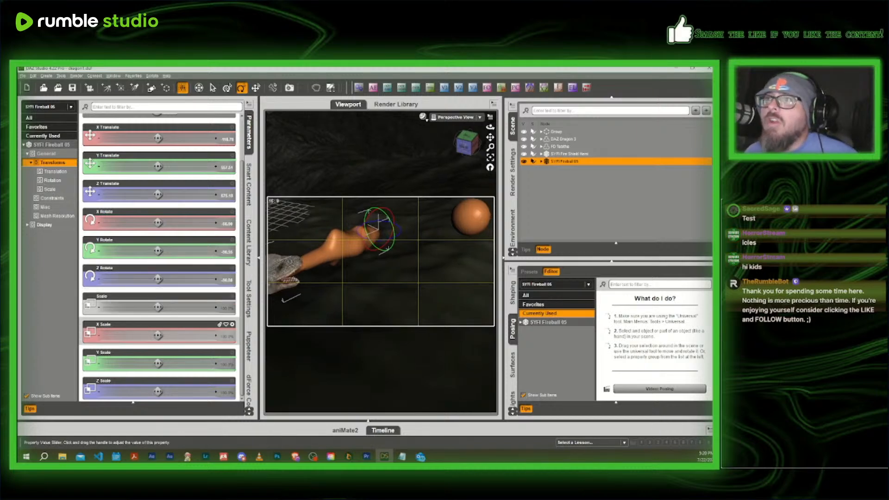
drag(158, 335, 182, 335)
key(ctrl+z)
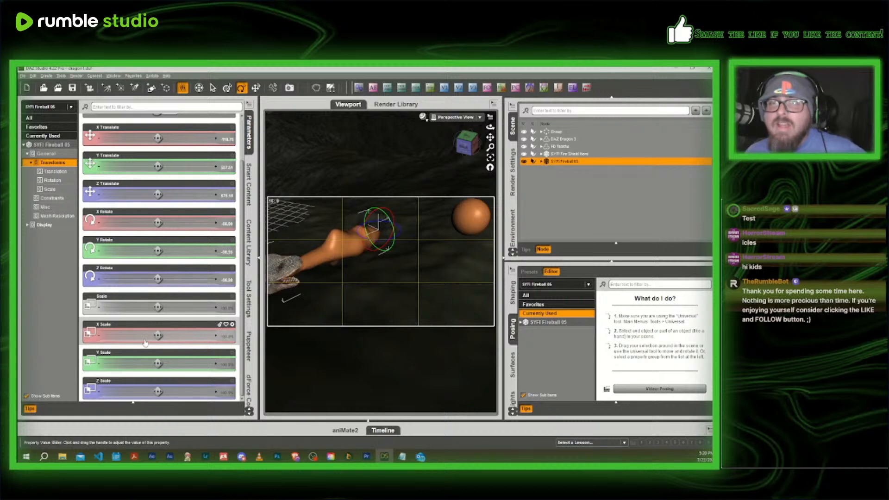
drag(158, 392, 180, 391)
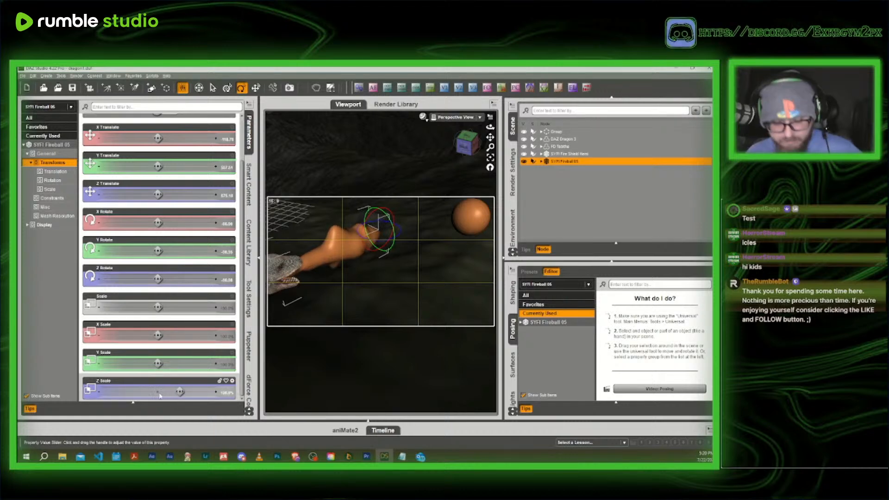
key(ctrl+z)
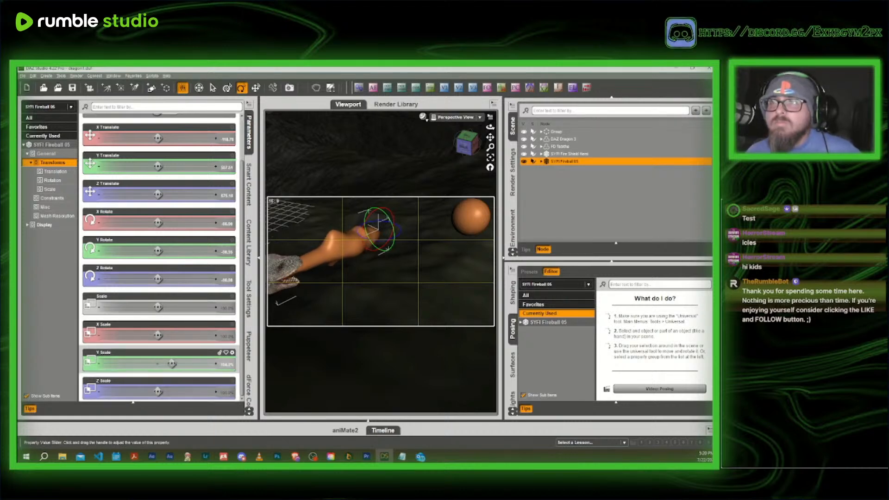
Lengthen the fireball along its Y scale and move it outward so the tail starts at the dragon's mouth
drag(171, 363, 188, 364)
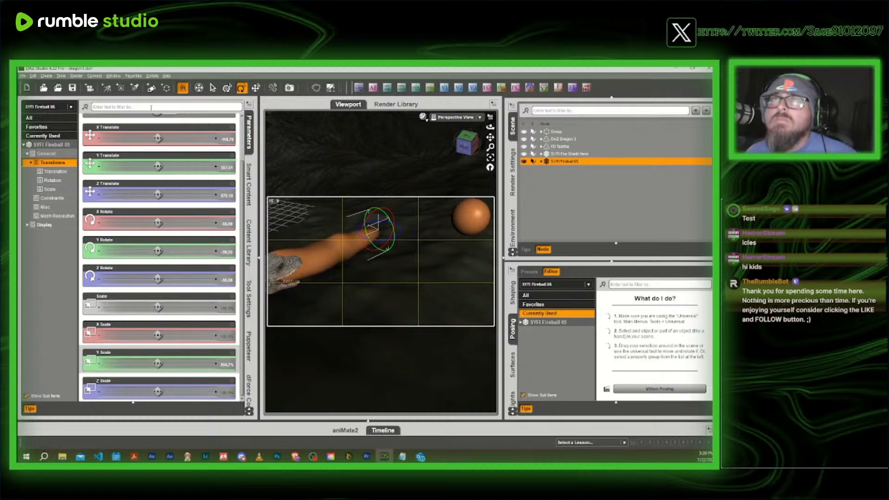
click(256, 88)
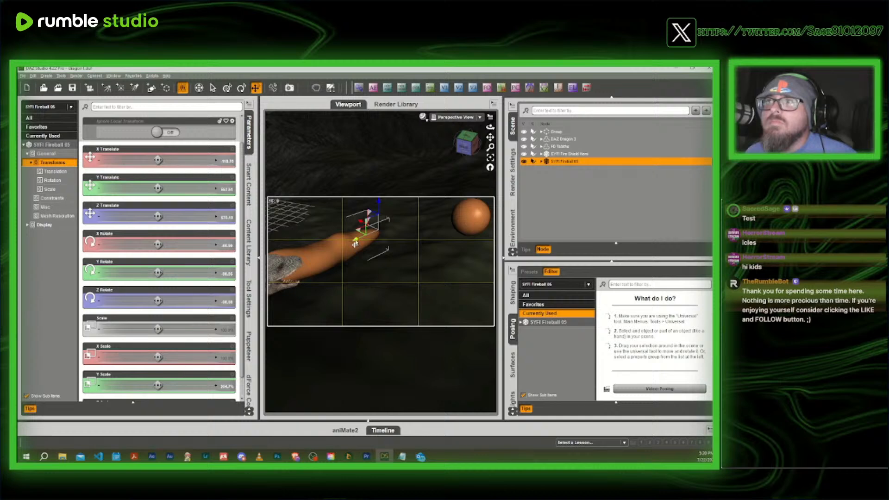
drag(355, 244, 452, 248)
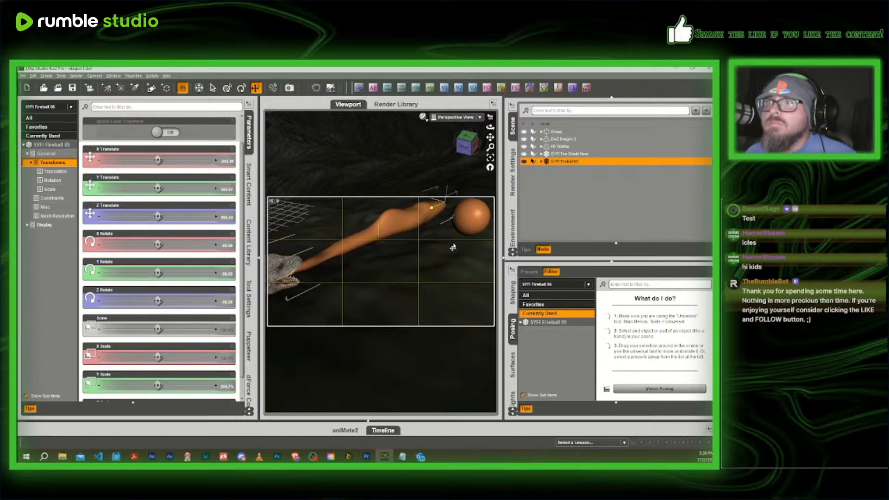
Rotate the fireball to slope down toward the fire shield and lower it so its front end meets the shield
drag(490, 127, 516, 122)
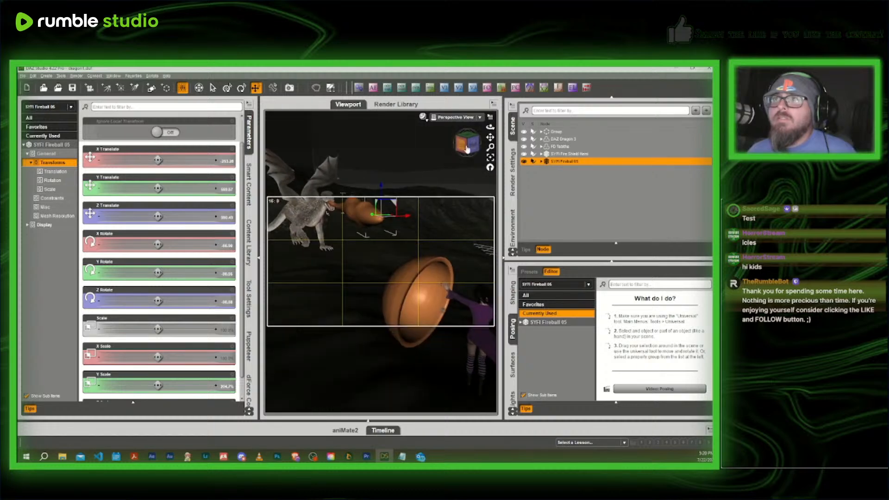
click(241, 88)
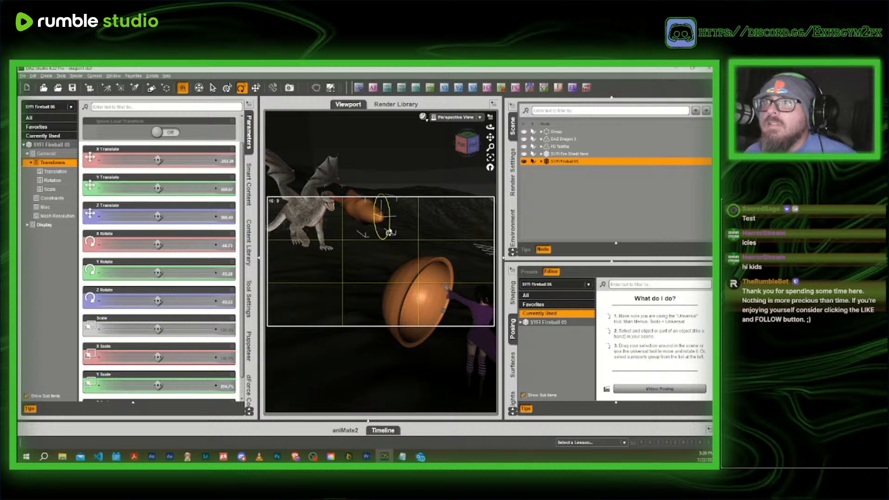
click(256, 88)
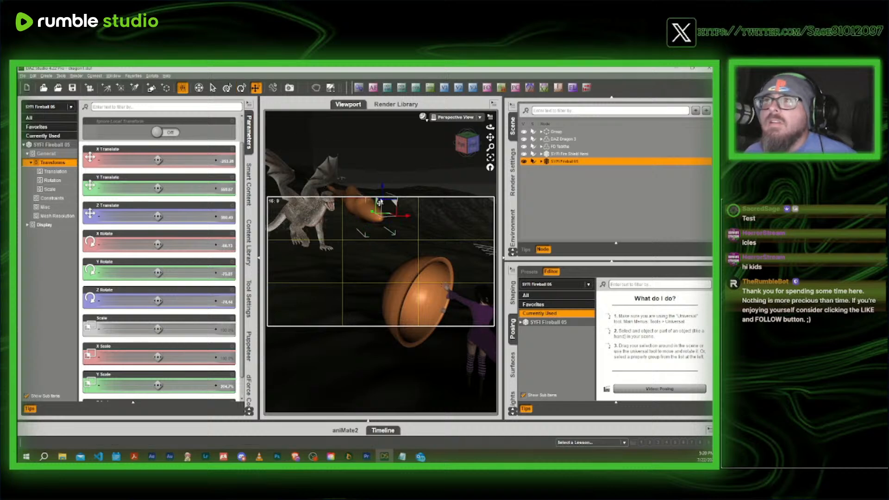
drag(381, 198, 376, 223)
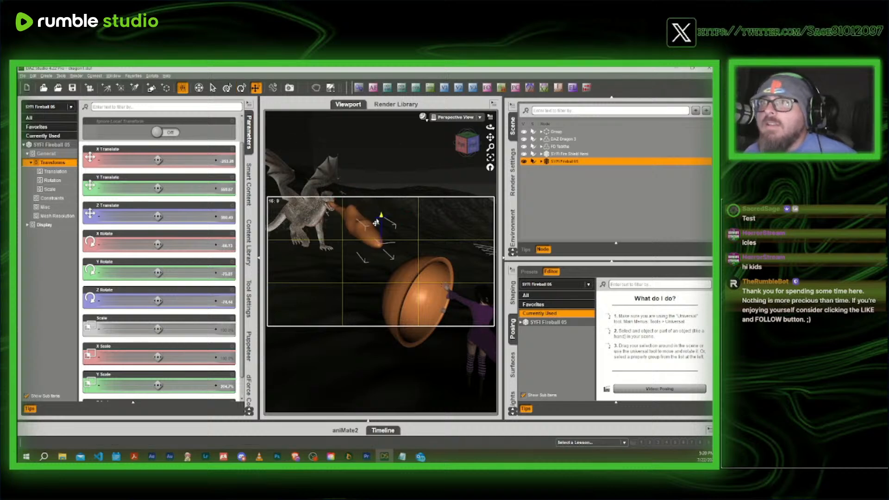
drag(459, 144, 476, 148)
middle_drag(457, 211, 445, 204)
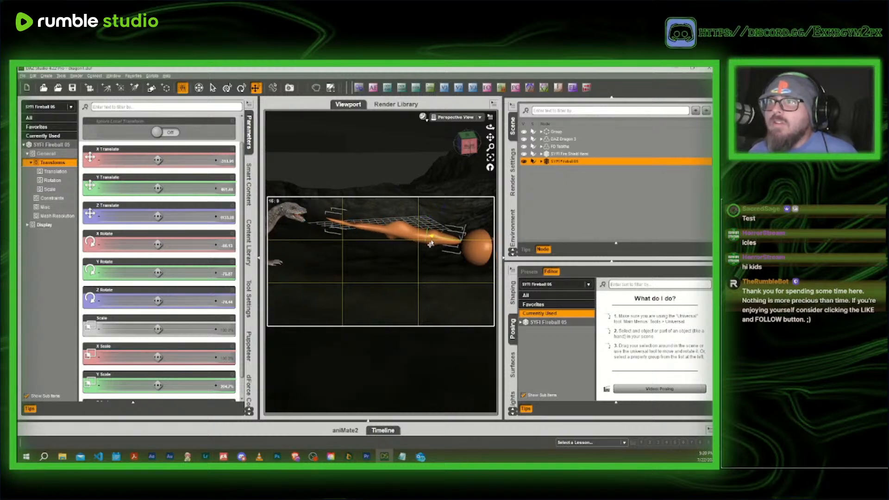
Move the DAZ Dragon 3 figure forward and sideways until its open mouth meets the fireball's narrow tail
click(286, 217)
middle_drag(287, 217, 299, 218)
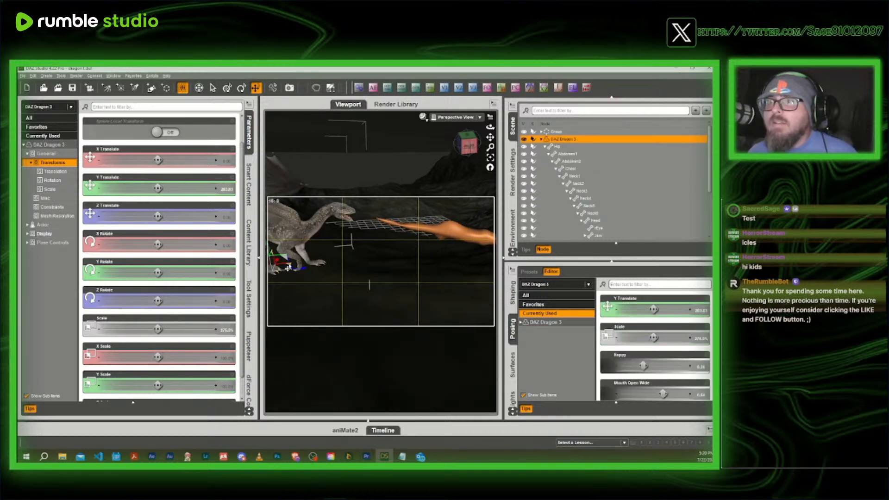
drag(290, 268, 314, 271)
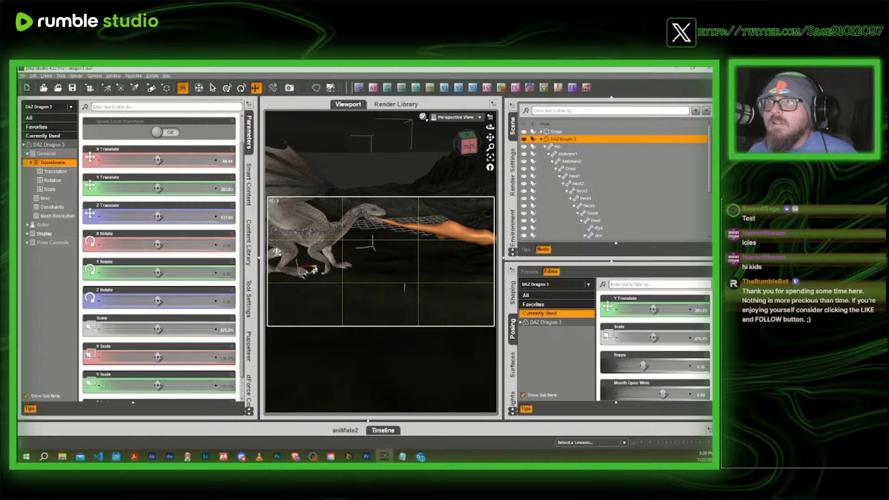
drag(468, 143, 419, 147)
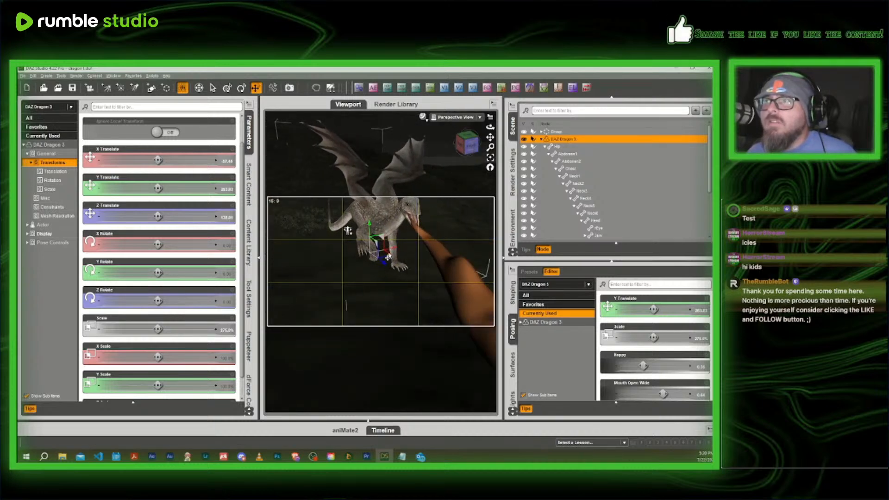
drag(388, 260, 388, 264)
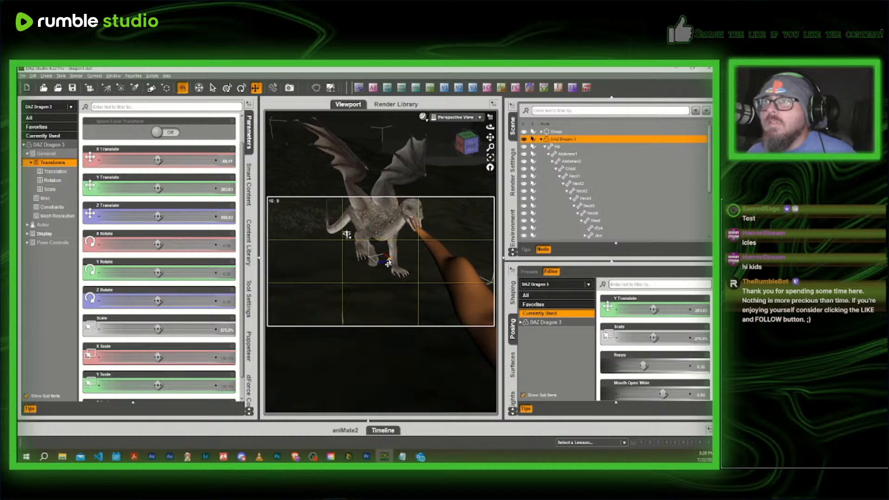
drag(467, 143, 499, 143)
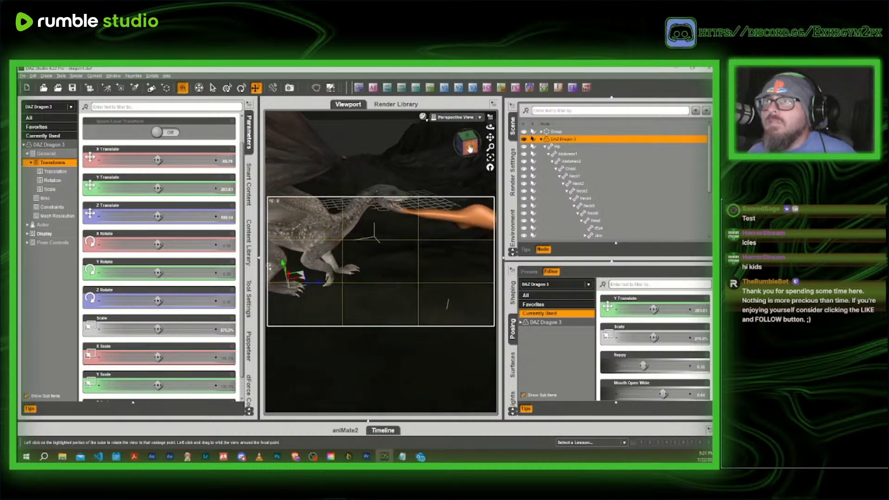
Nudge the fireball so it runs from the dragon's mouth to the front of the fire shield
click(409, 224)
middle_drag(409, 224, 371, 224)
drag(466, 202, 468, 200)
scroll(420, 146, down, 2)
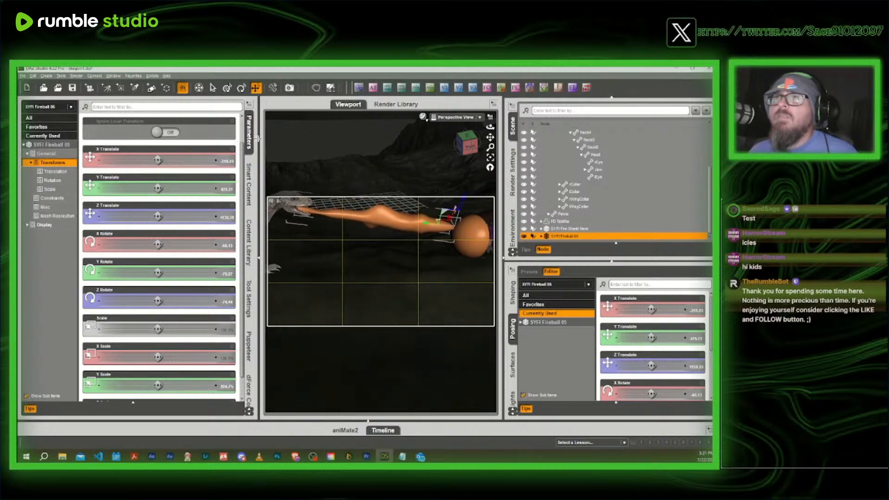
Preview the dragon, fireball and woman from the side in NVIDIA Iray, and return to Texture Shaded display
click(249, 134)
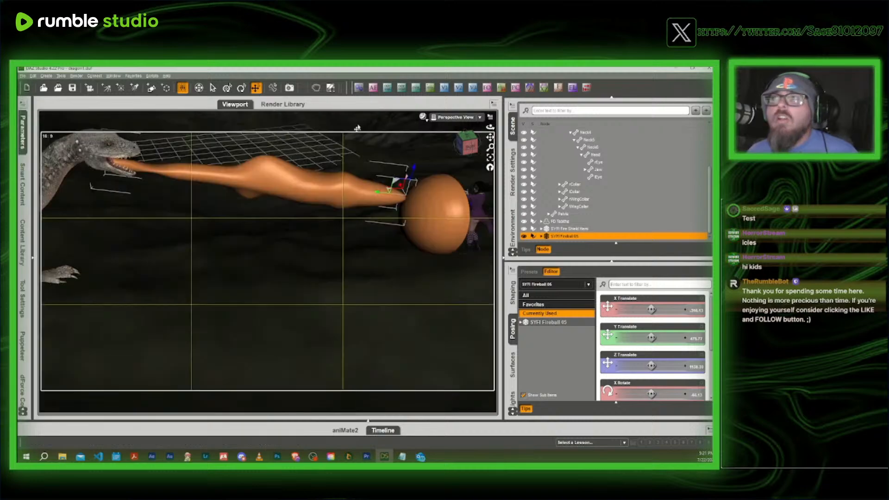
mouse_move(472, 142)
mouse_down()
mouse_move(458, 143)
mouse_move(470, 144)
mouse_up()
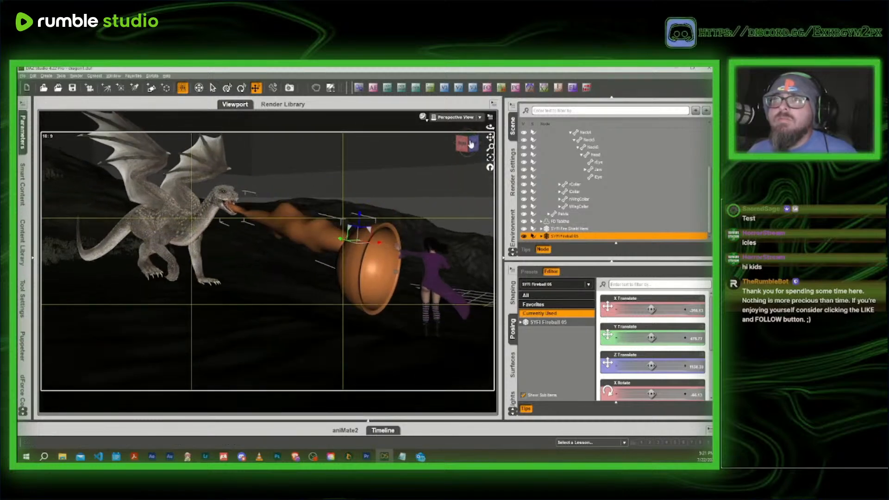
click(423, 117)
click(431, 213)
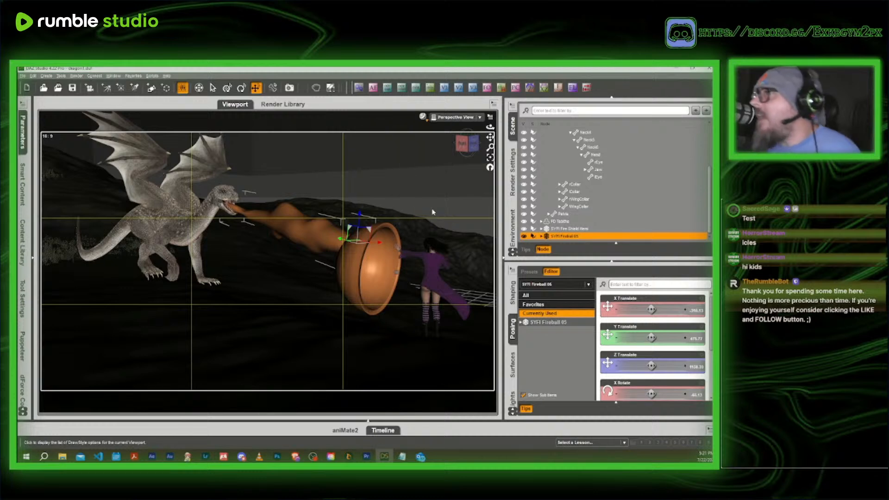
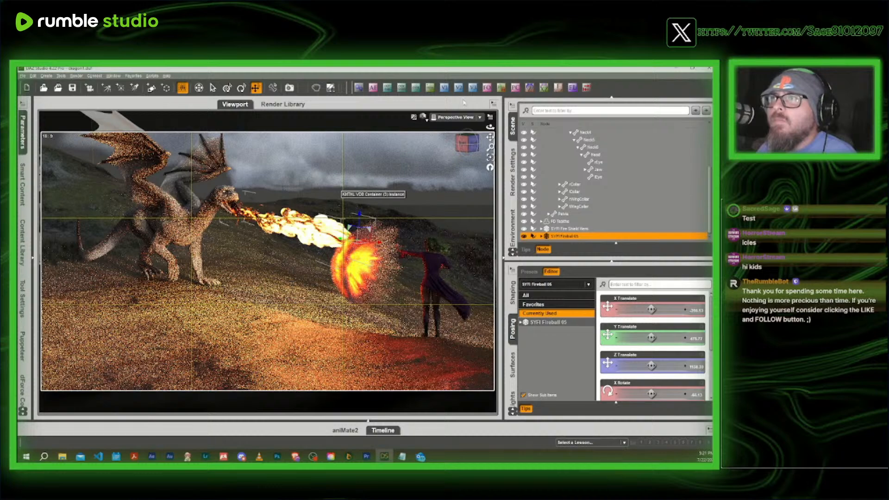
click(423, 116)
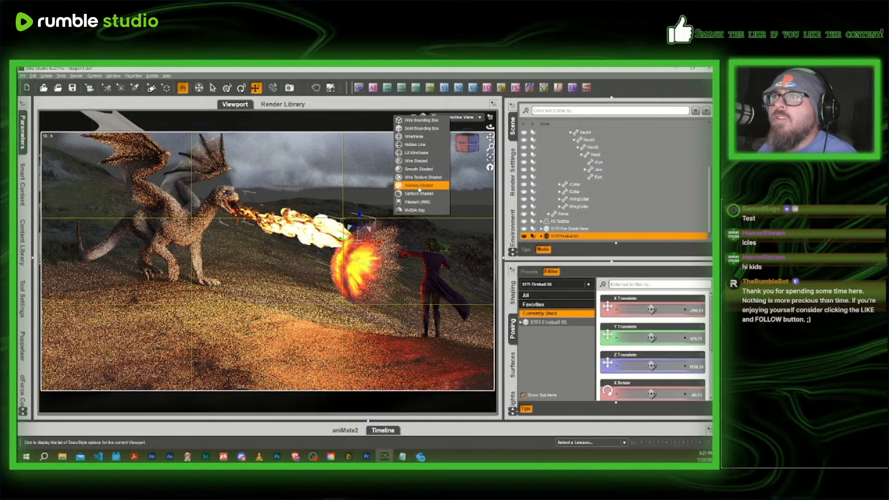
click(419, 188)
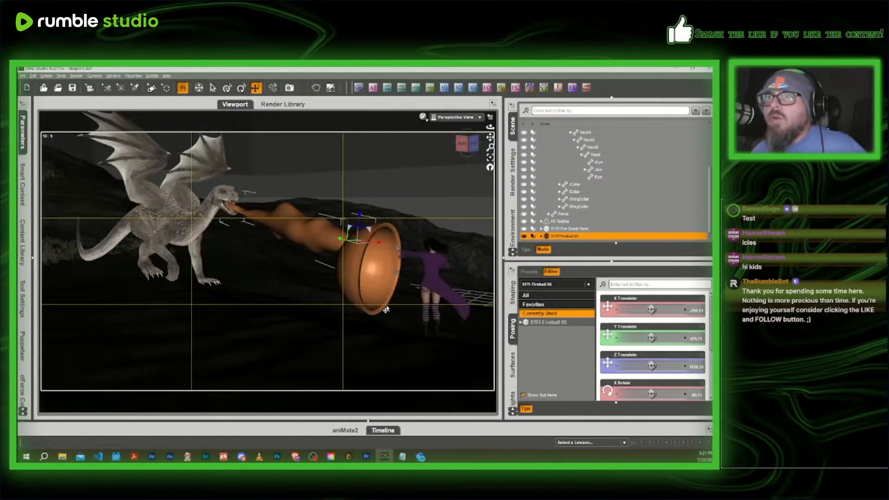
Move the fire shield back from the fireball toward the woman and slightly enlarge its overall scale
click(383, 274)
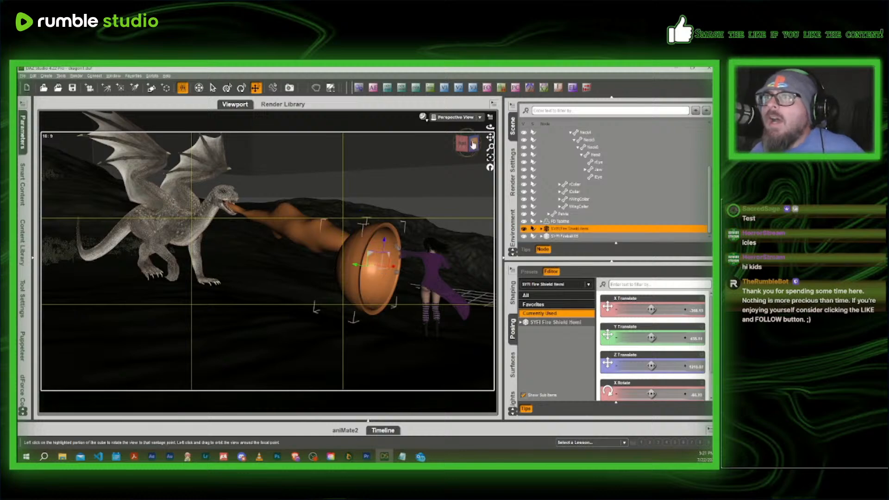
drag(465, 144, 454, 181)
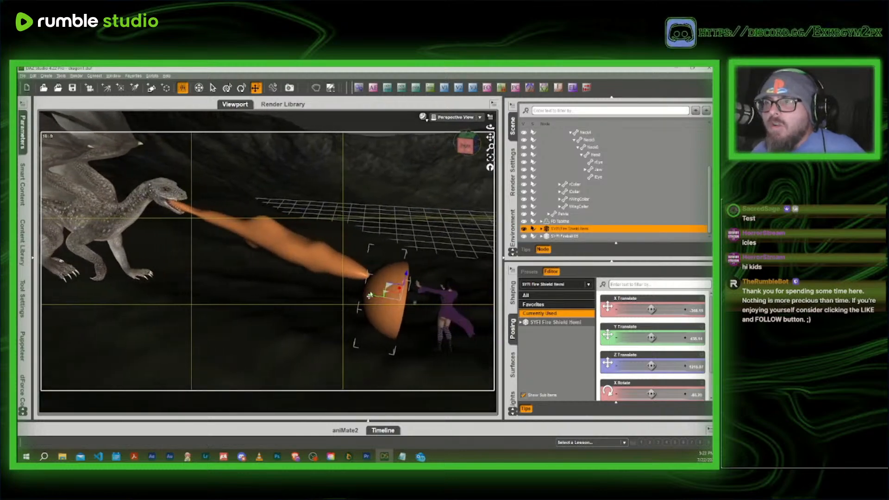
drag(370, 298, 385, 303)
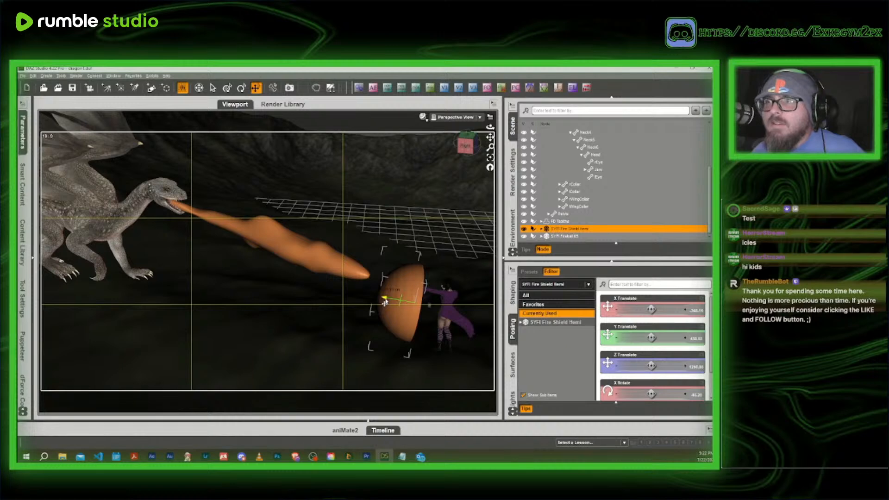
click(21, 131)
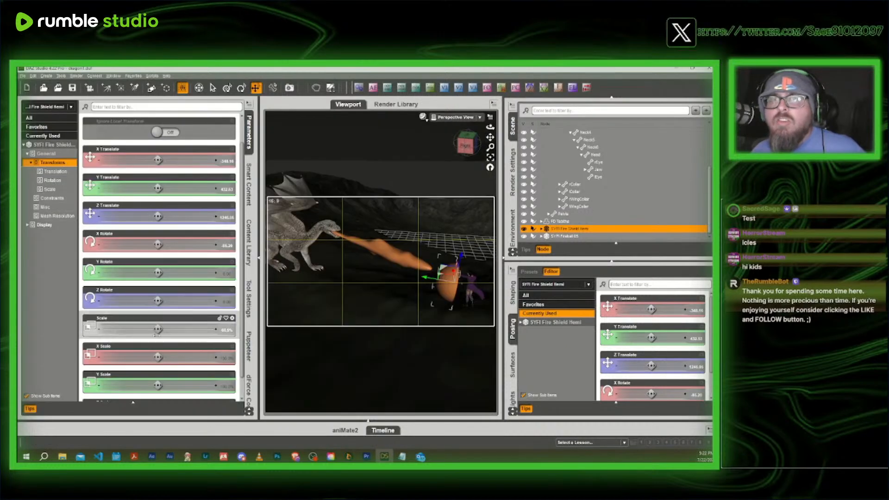
mouse_move(169, 329)
mouse_down()
mouse_move(177, 330)
mouse_move(157, 324)
mouse_up()
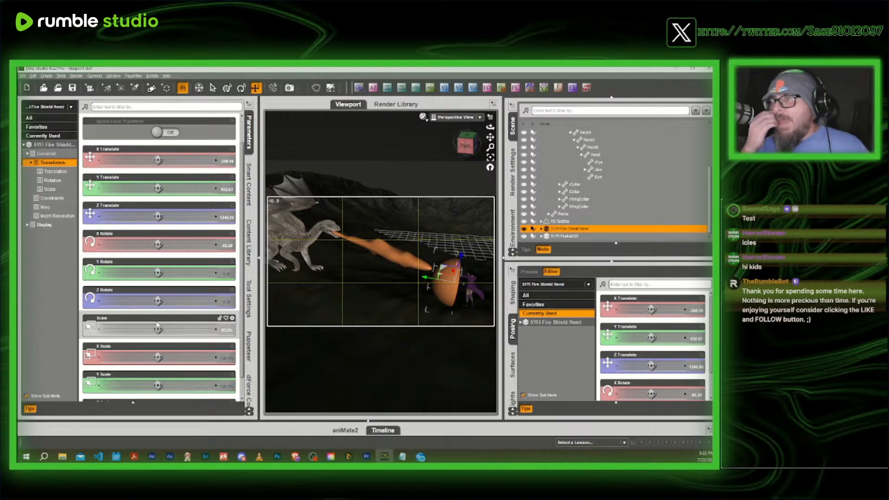
scroll(157, 325, up, 1)
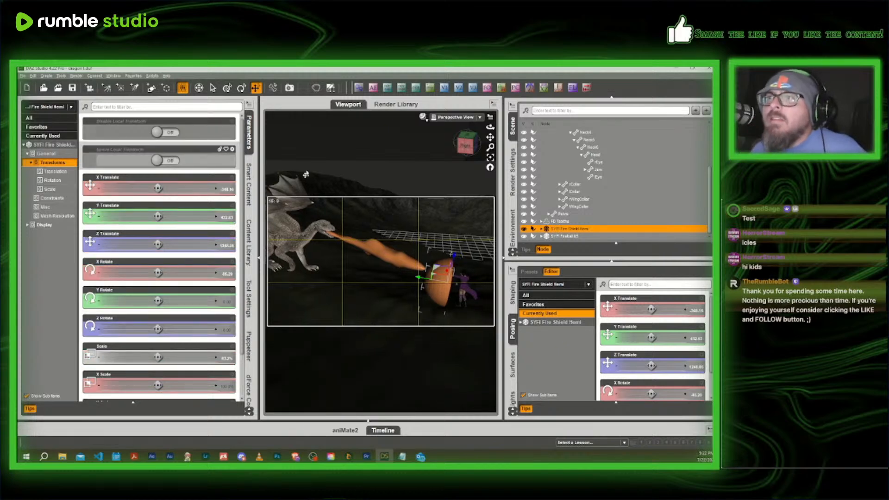
drag(464, 145, 485, 151)
Delete the KMTHL VDB Clouds, the KMTHL VDB Container and the container's instance from the environment group
scroll(546, 172, up, 3)
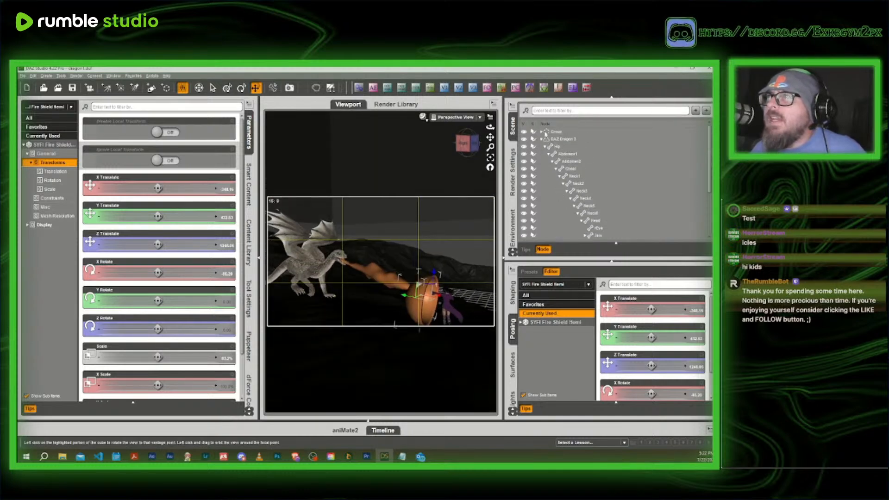
click(541, 132)
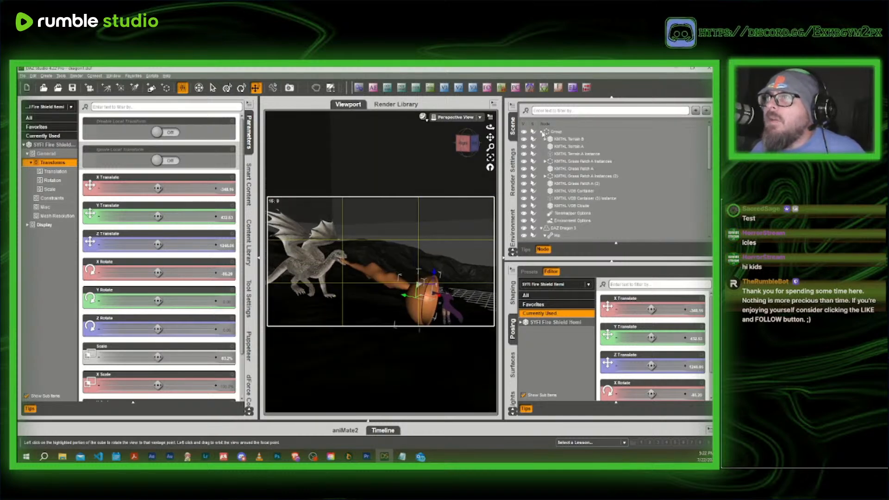
click(580, 206)
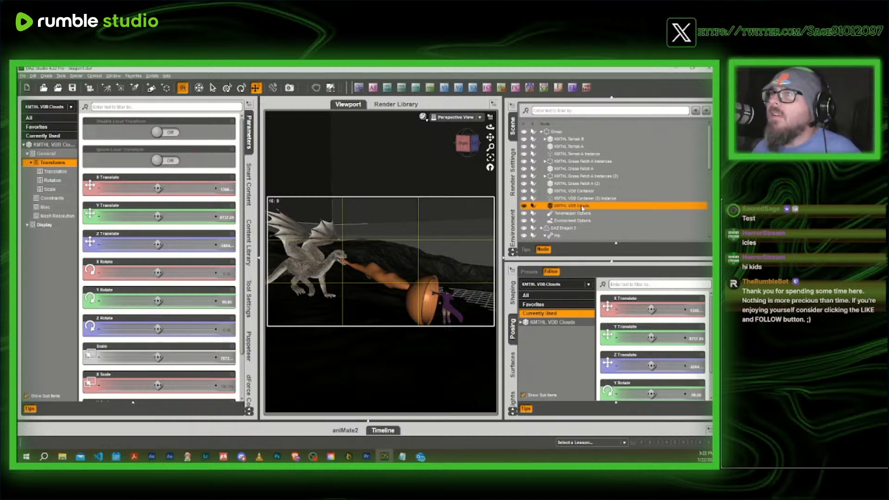
key(Delete)
click(584, 191)
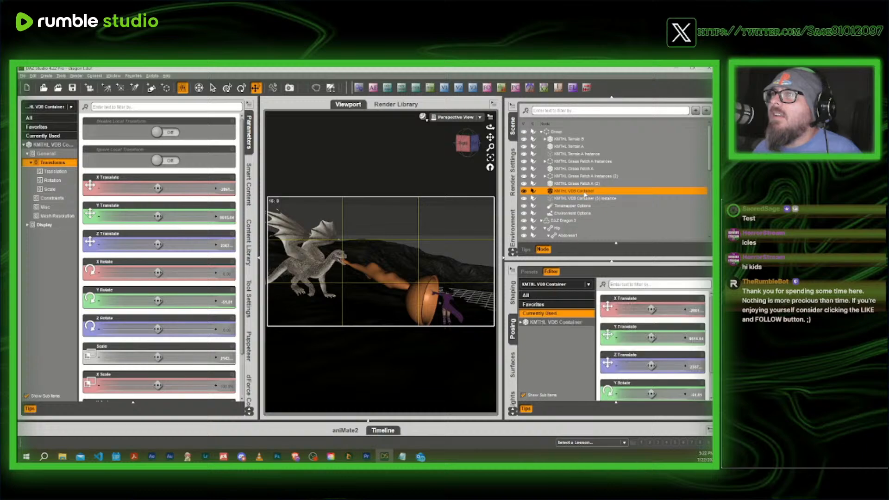
key(Delete)
click(583, 193)
key(Delete)
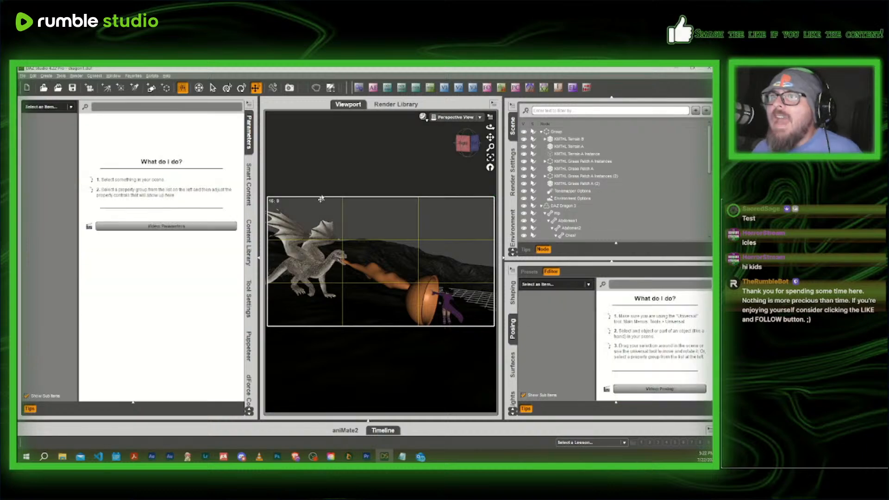
Search the installed products for HDR and open the render settings presets of Iray Skies 3
click(249, 184)
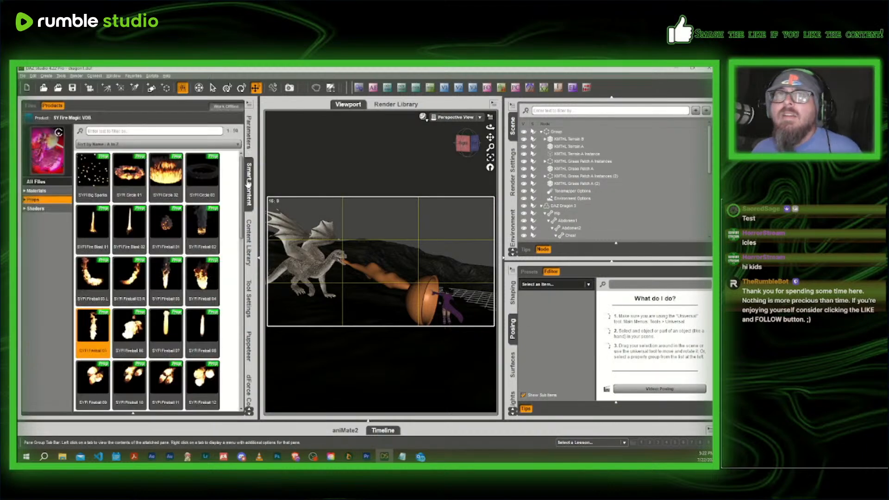
click(29, 118)
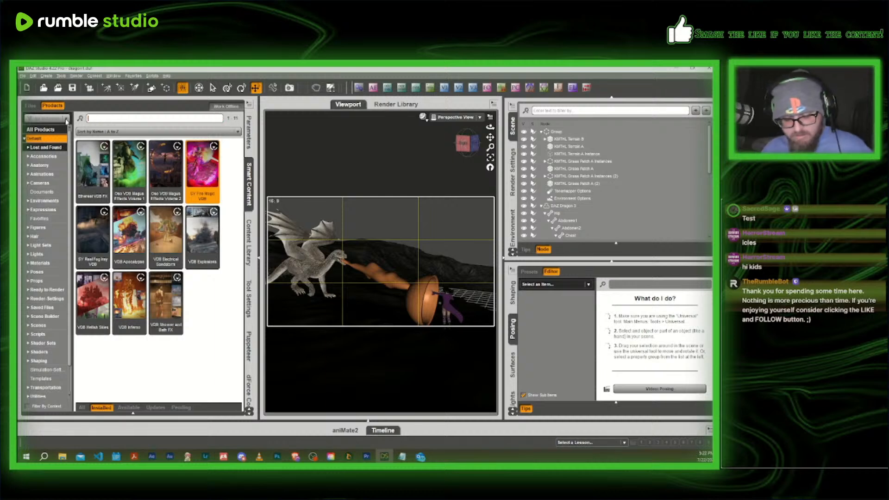
text(HDR)
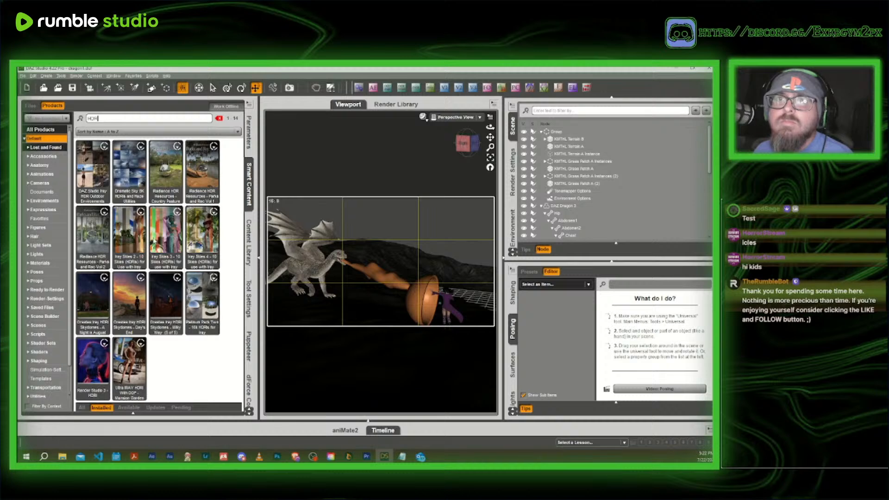
double_click(166, 238)
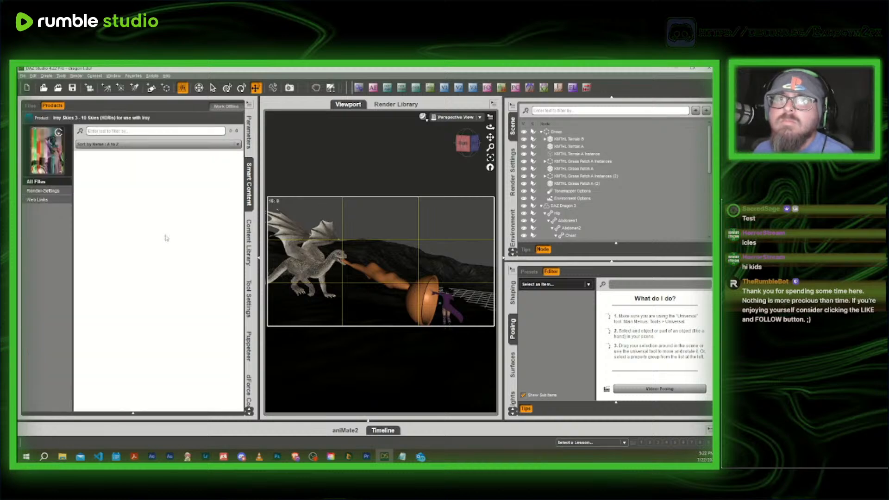
click(46, 198)
click(46, 192)
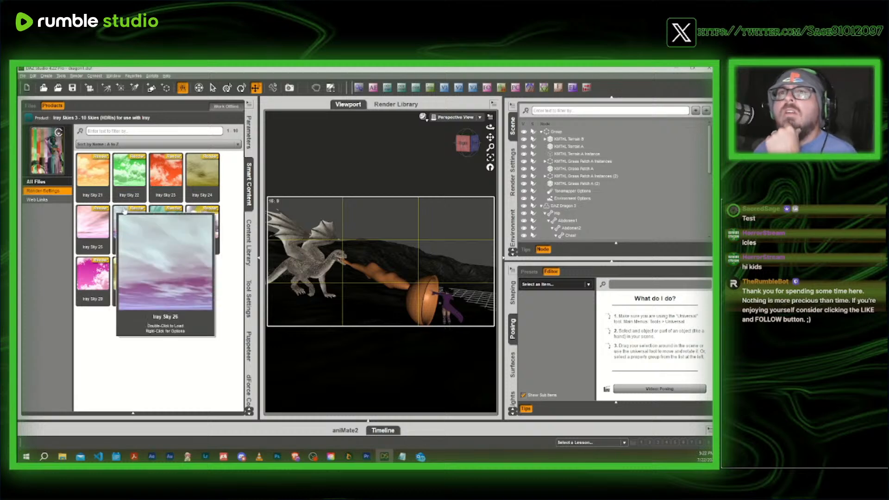
Load the Iray Sky 27 preset as the scene's sky and frame the dragon and woman in an enlarged viewport
double_click(164, 227)
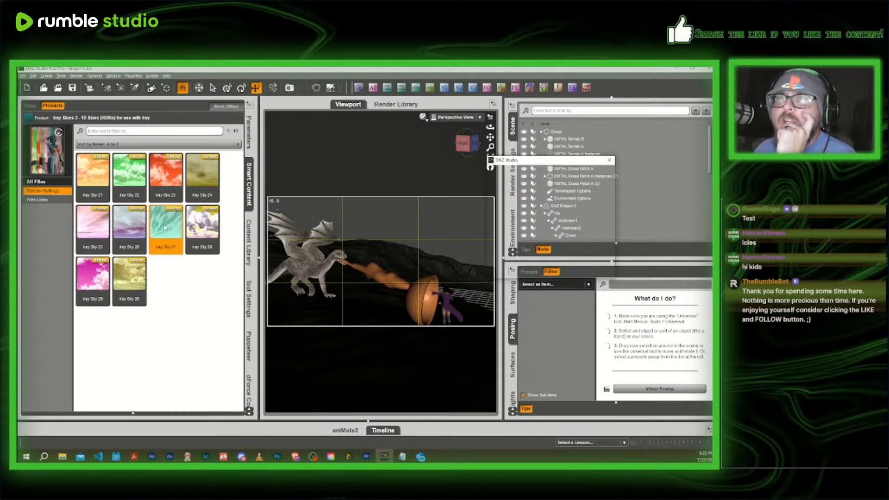
click(250, 185)
drag(464, 149, 462, 143)
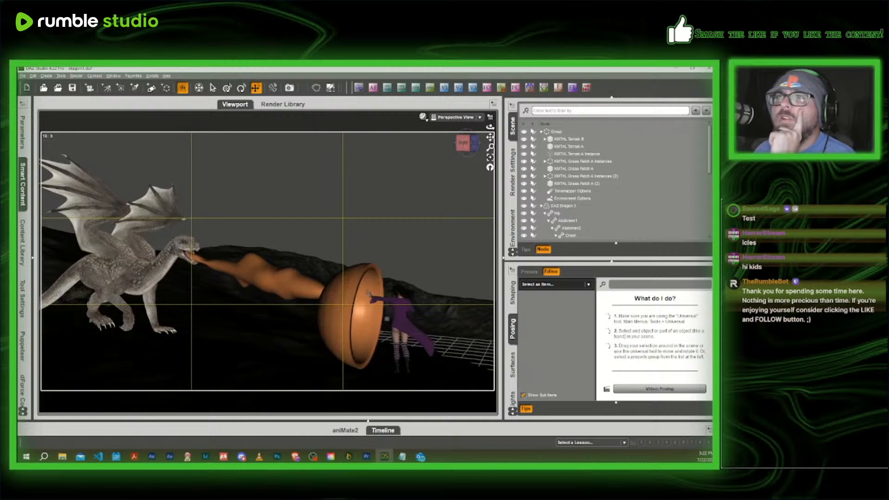
Preview the scene in the NVIDIA Iray draw style and turn off Draw Ground in the Environment render settings
click(423, 118)
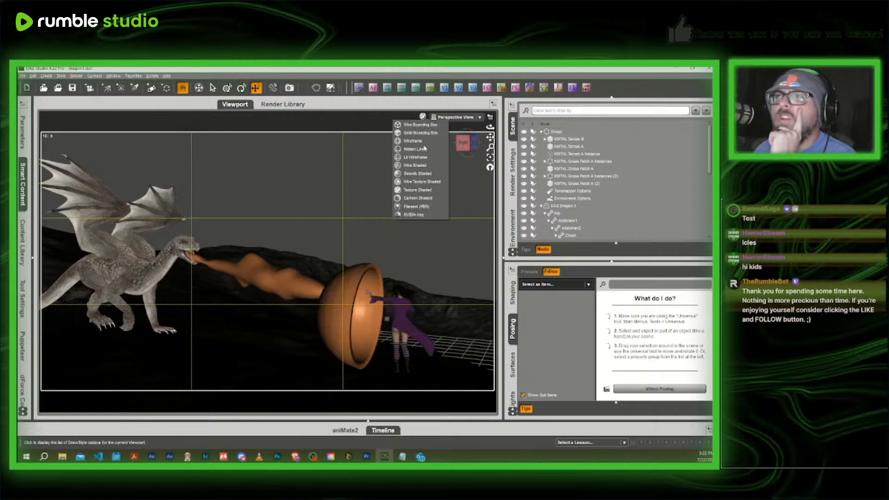
click(422, 213)
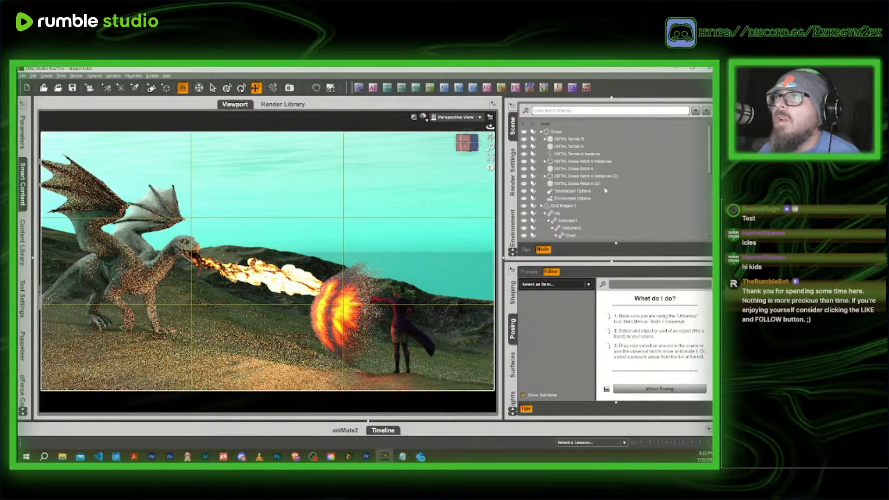
click(512, 172)
scroll(539, 191, down, 3)
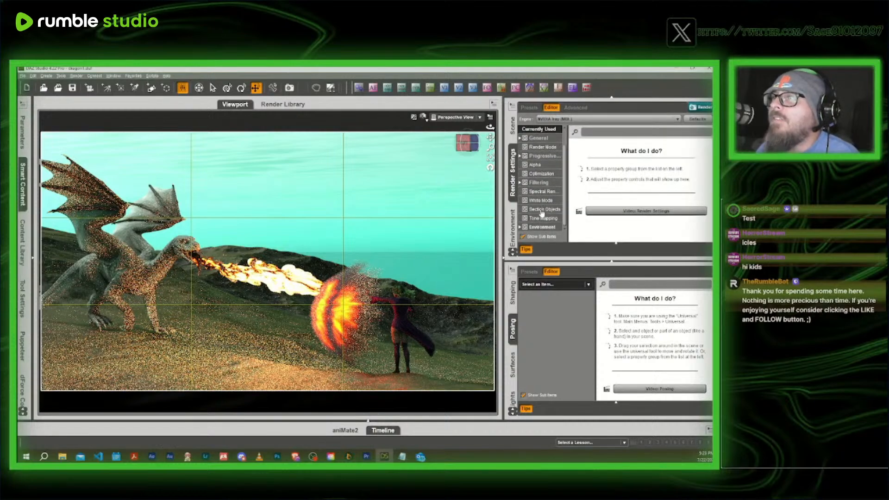
click(544, 228)
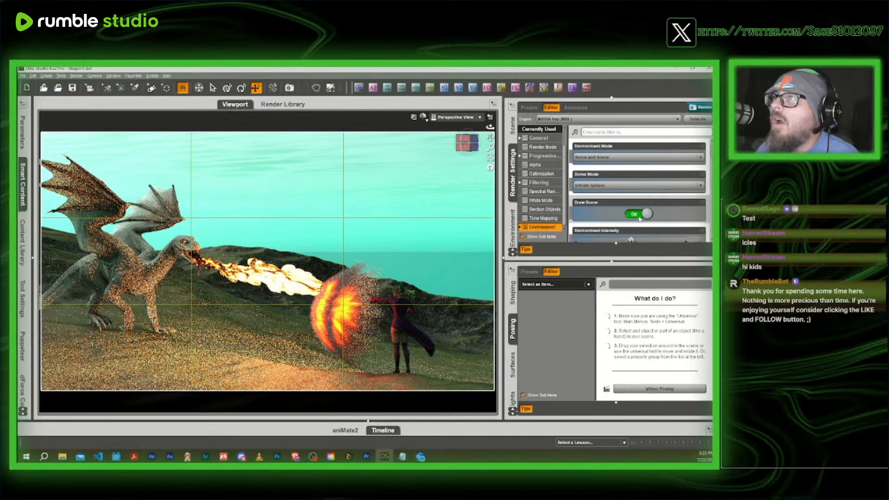
scroll(638, 217, down, 5)
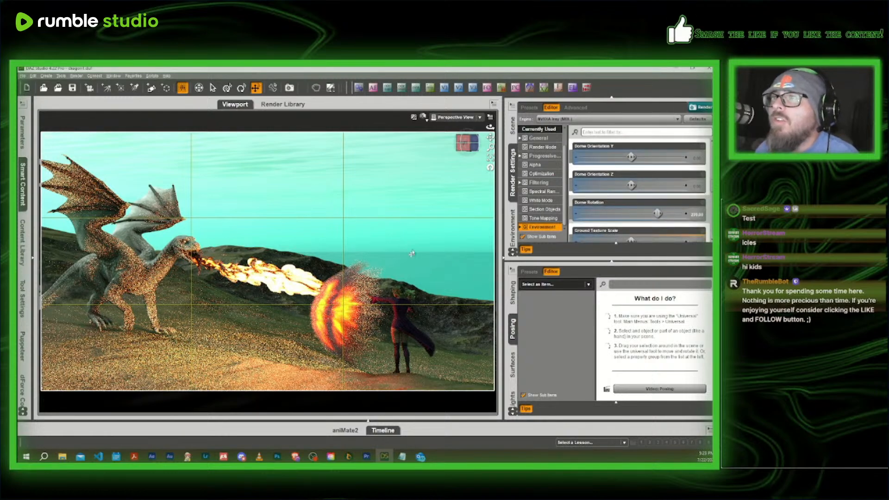
scroll(641, 192, down, 5)
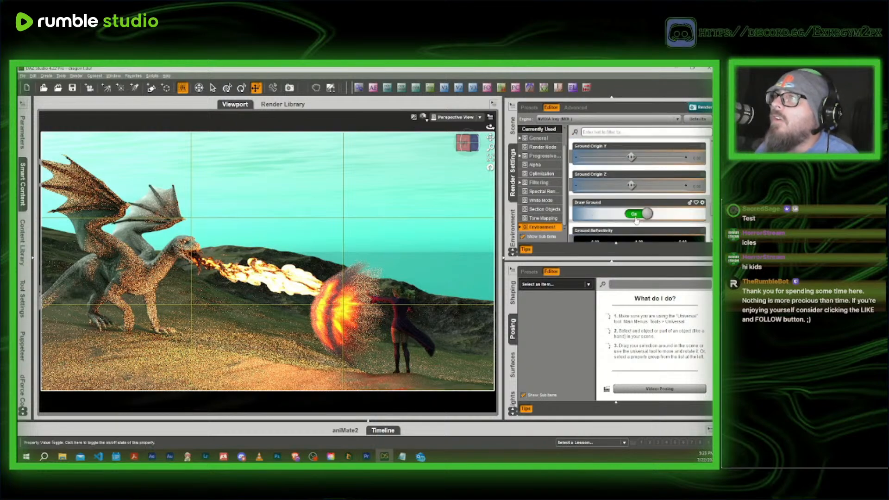
click(640, 213)
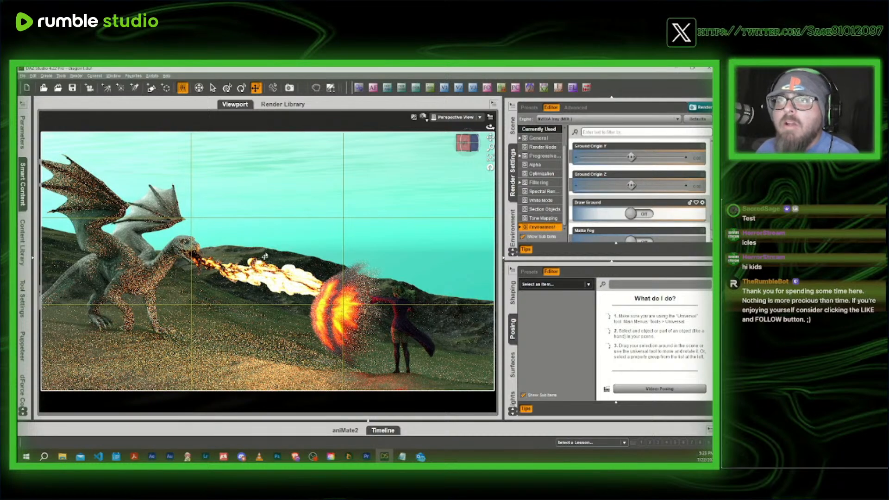
Return the viewport to Texture Shaded, frame the dragon from close behind the woman, and create a camera from that view
click(423, 117)
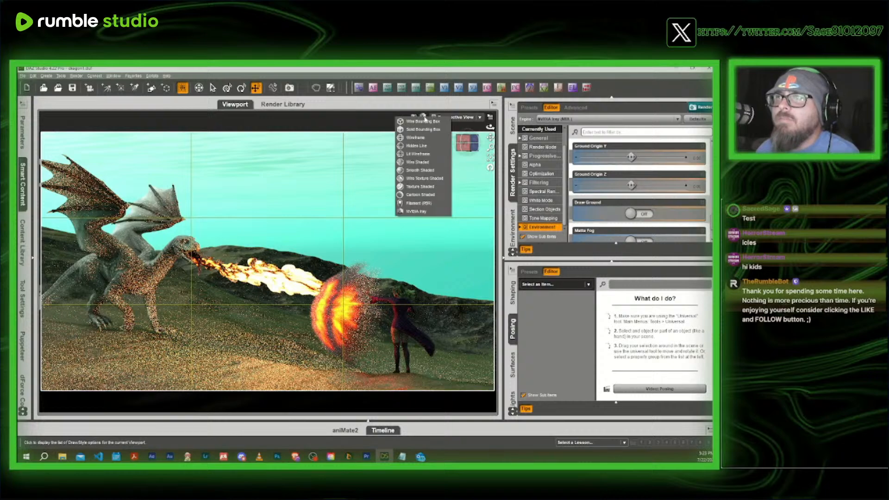
click(420, 187)
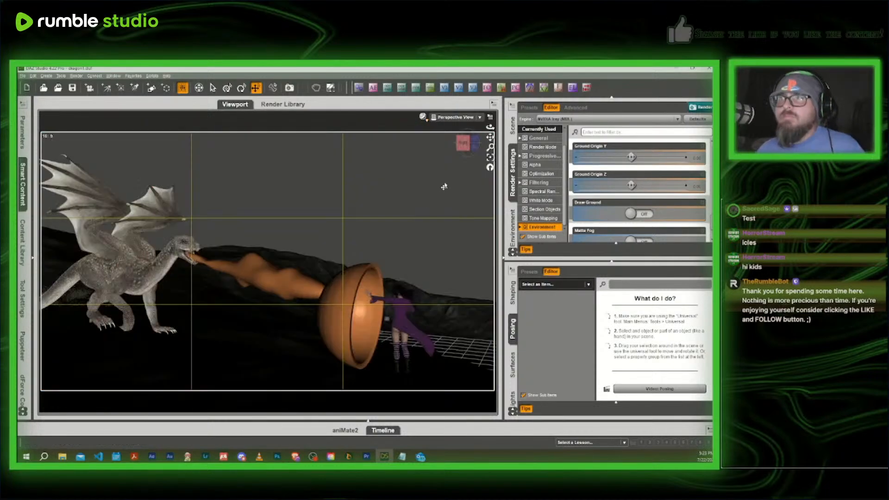
scroll(467, 146, up, 8)
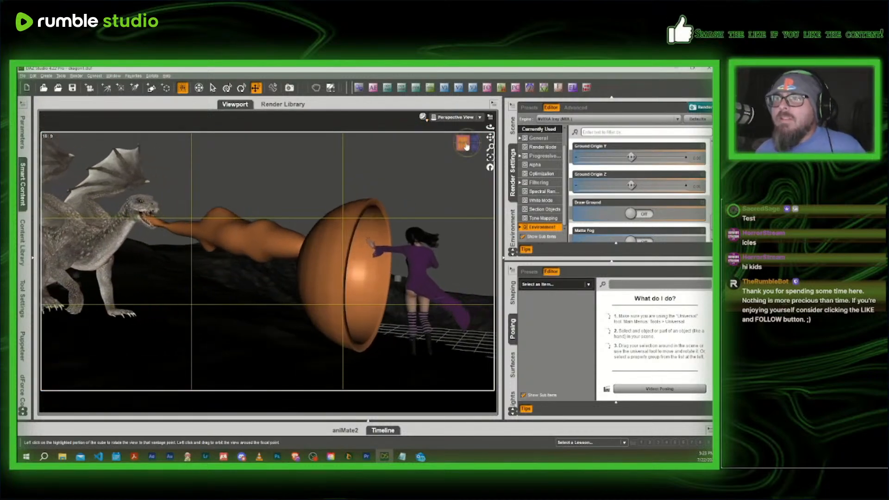
drag(466, 146, 491, 137)
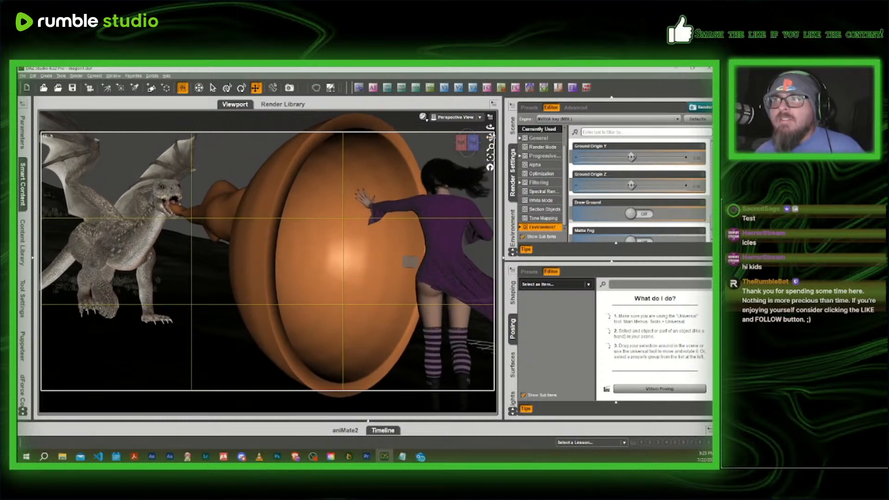
drag(467, 143, 492, 137)
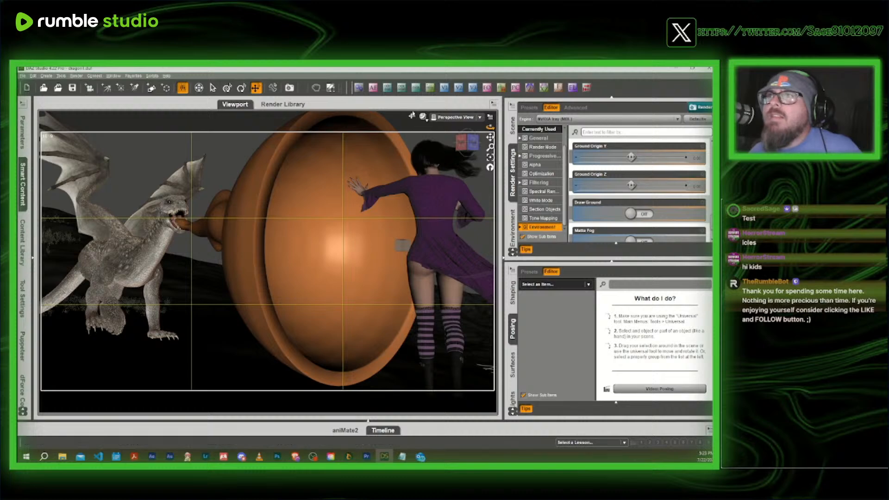
click(430, 88)
click(341, 261)
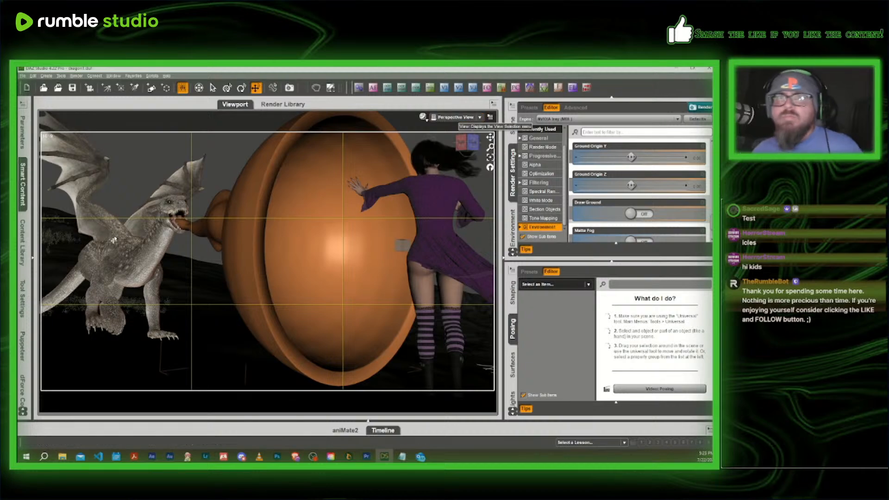
Search the installed products for ghost and load the IGLK1 Sphere Light prop from Iray Ghost Light Kit One
click(25, 189)
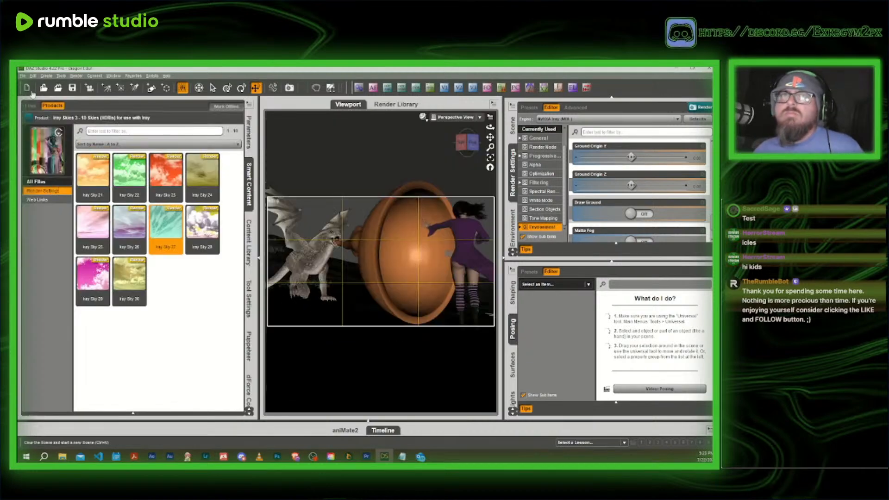
click(25, 117)
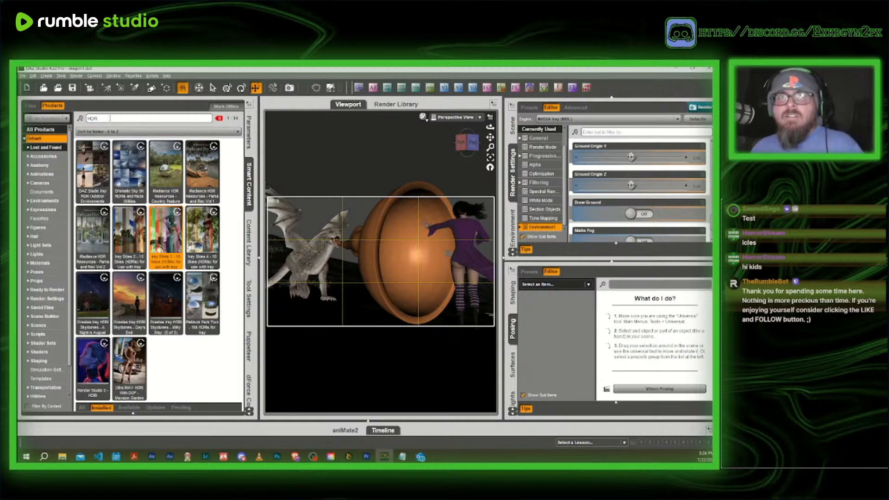
double_click(110, 118)
text(G)
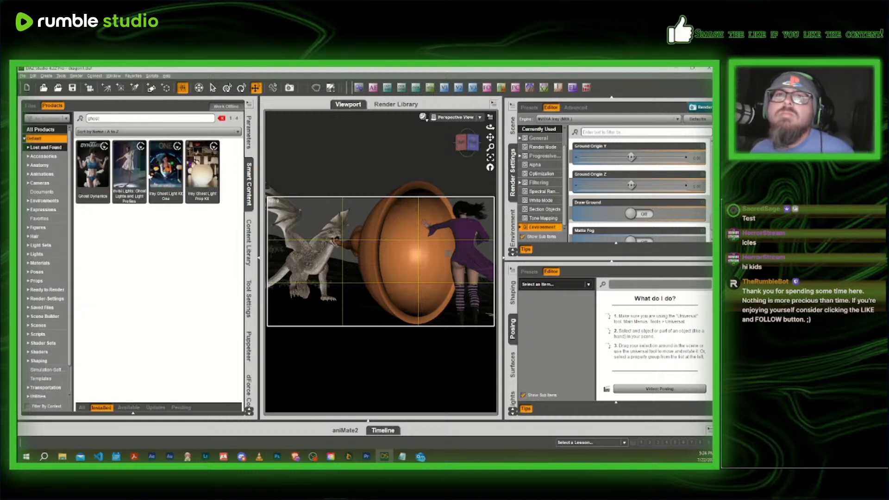
click(178, 173)
double_click(165, 179)
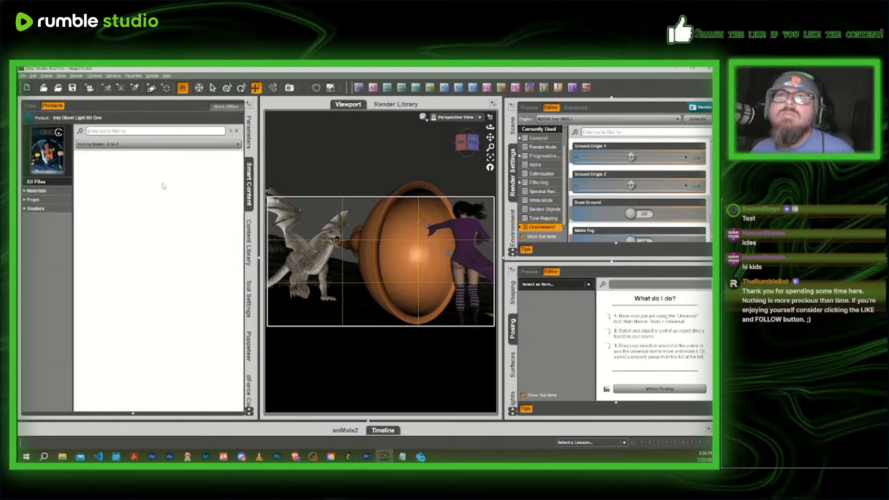
click(55, 201)
double_click(200, 233)
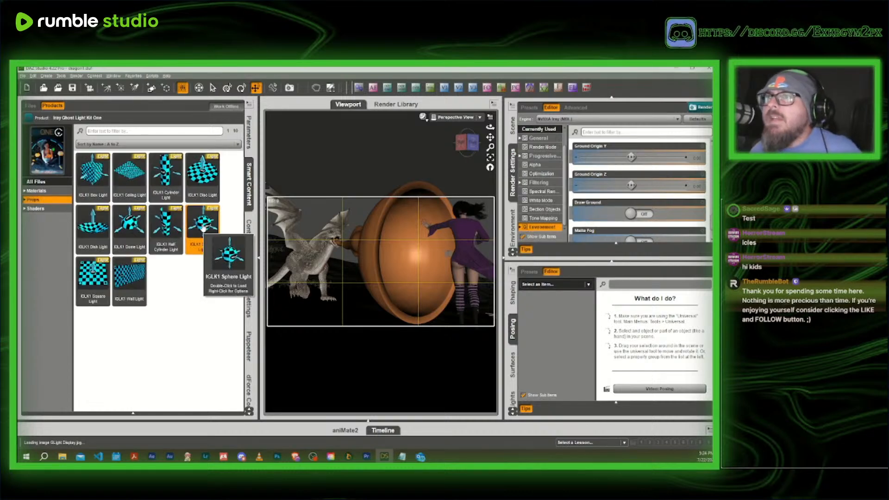
Select the IGLK1 Sphere Light in the scene, move it behind the woman and raise it to about shield height
click(512, 127)
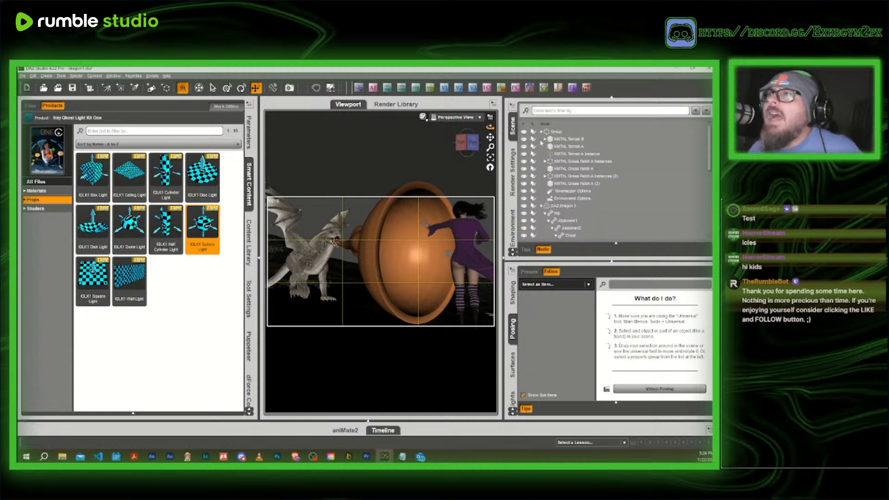
scroll(567, 185, down, 10)
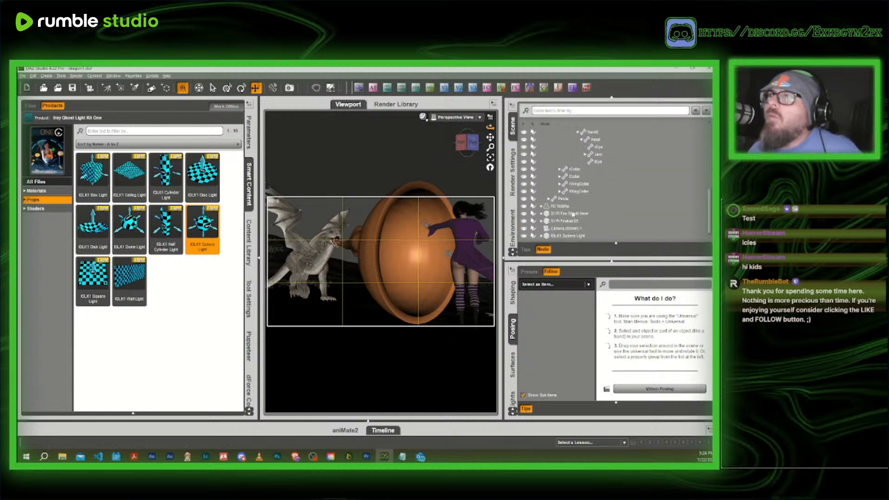
click(566, 236)
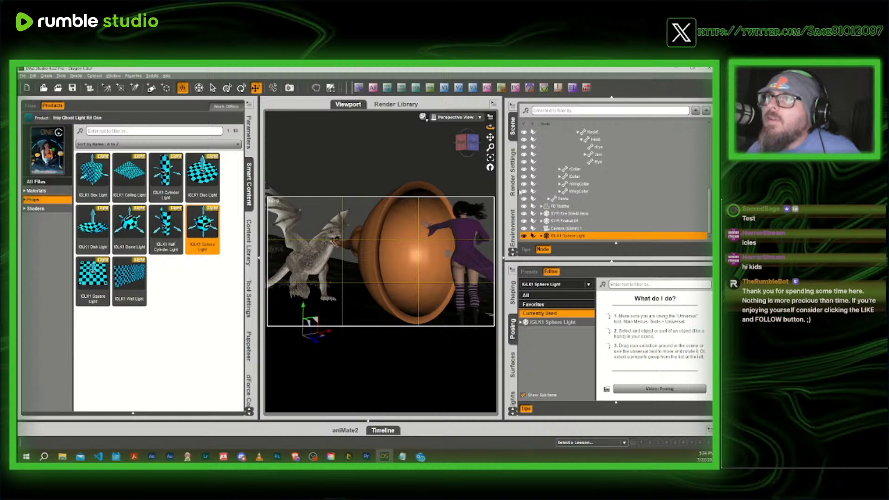
drag(471, 144, 363, 306)
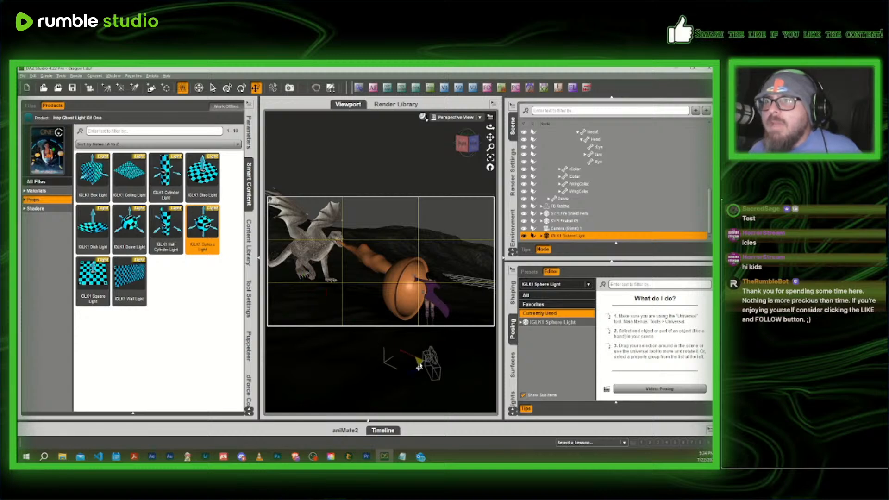
drag(419, 367, 443, 377)
drag(412, 333, 452, 338)
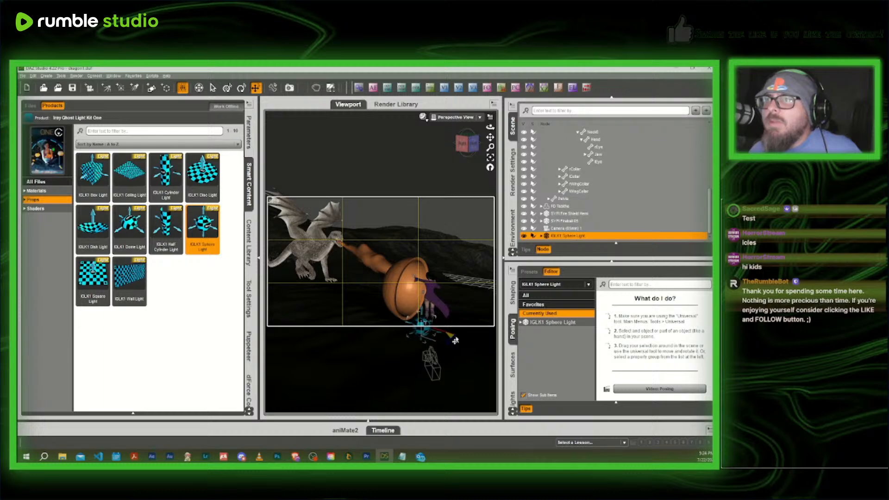
scroll(463, 164, up, 1)
mouse_move(467, 148)
mouse_down()
mouse_move(451, 149)
mouse_move(461, 149)
mouse_up()
scroll(460, 149, up, 5)
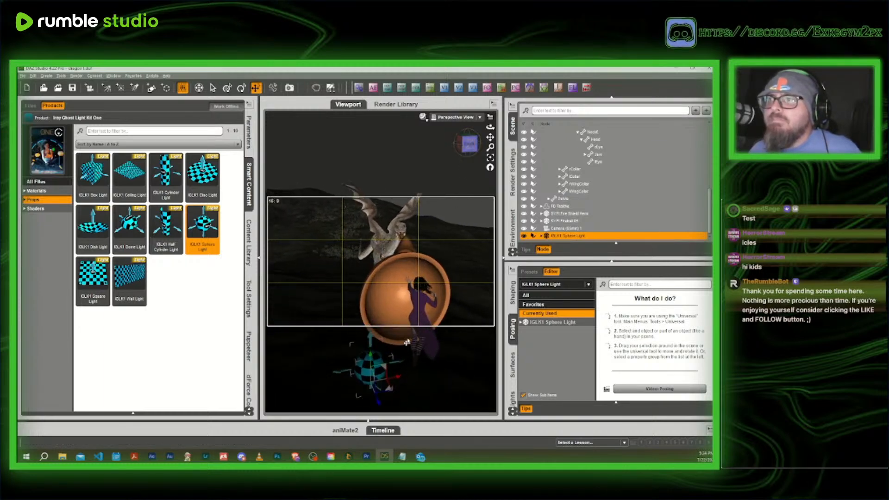
drag(383, 371, 383, 288)
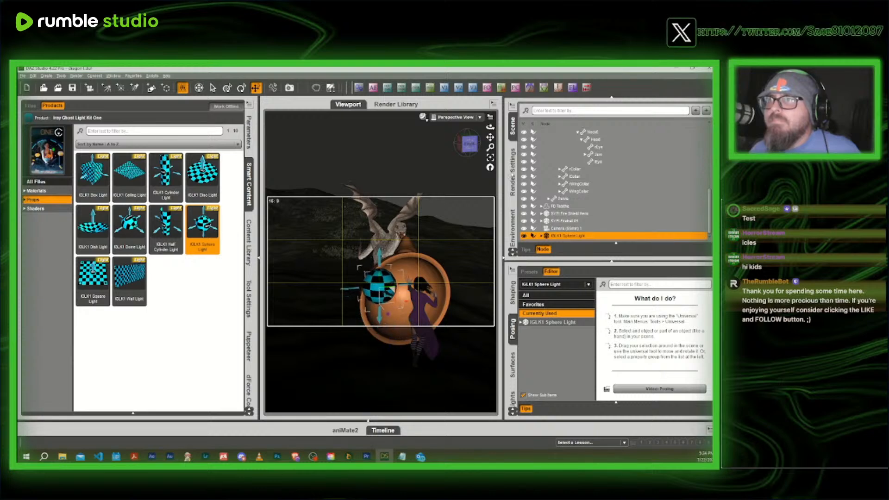
drag(472, 144, 464, 144)
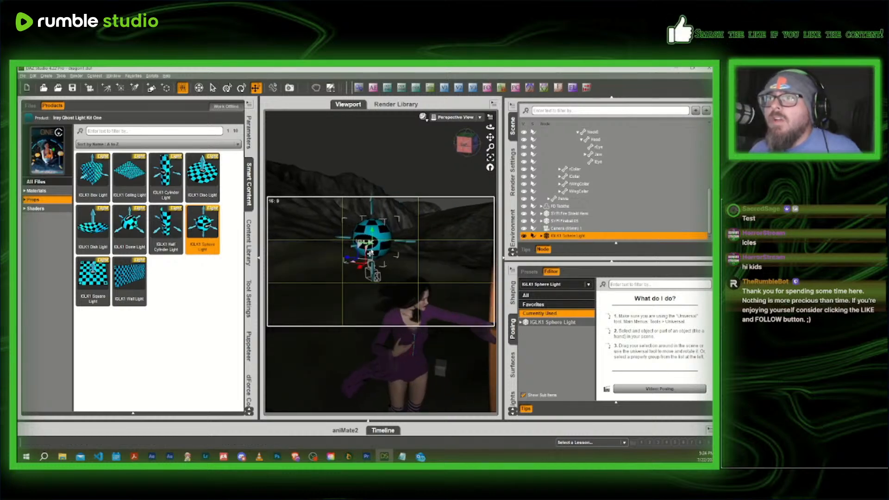
Apply the IGLK1 Green material to the sphere light and preview the scene through the new camera in NVIDIA Iray
click(37, 191)
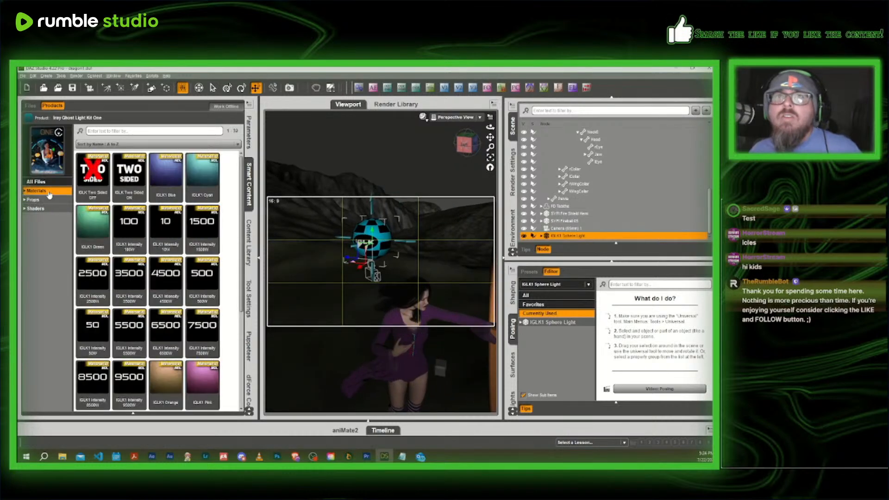
double_click(104, 224)
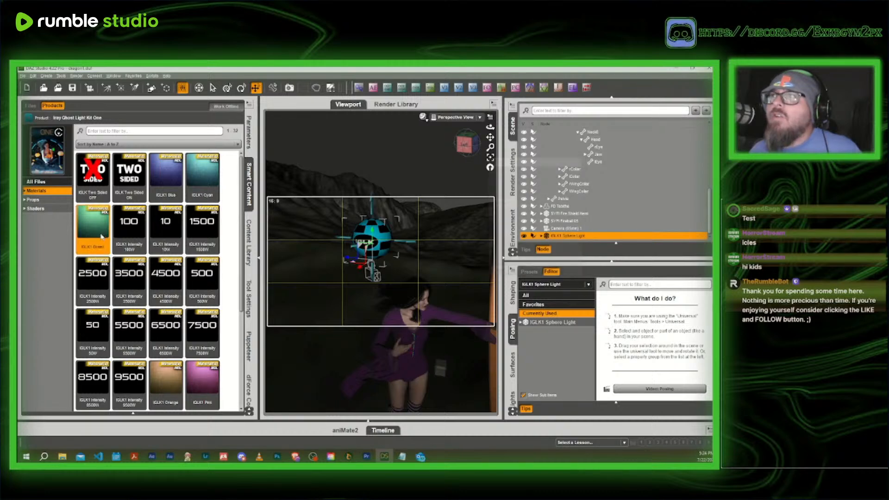
drag(464, 145, 459, 148)
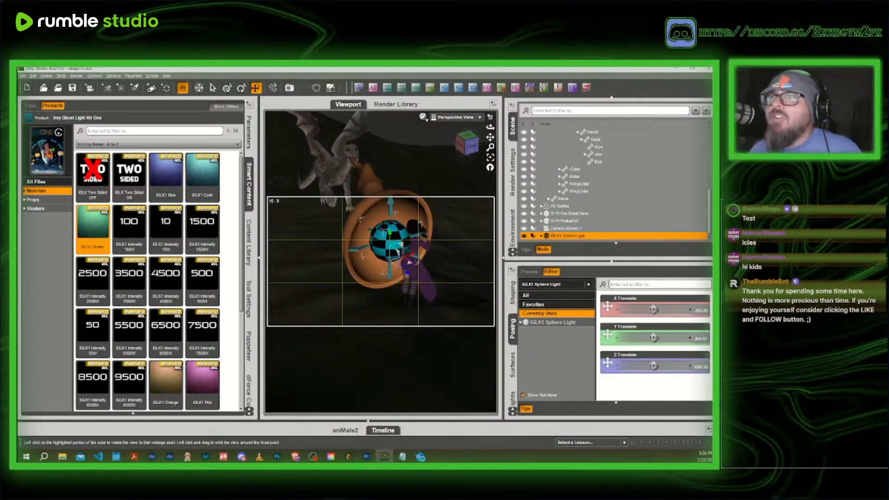
click(249, 192)
click(463, 117)
click(448, 178)
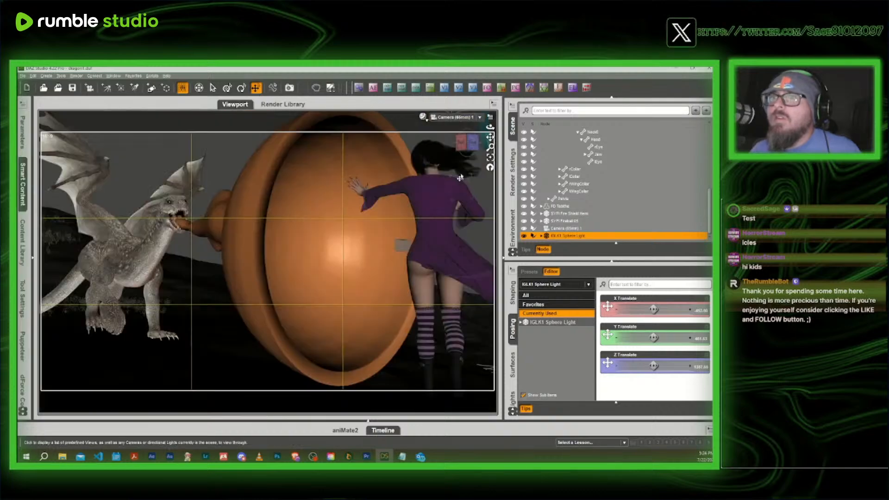
click(424, 118)
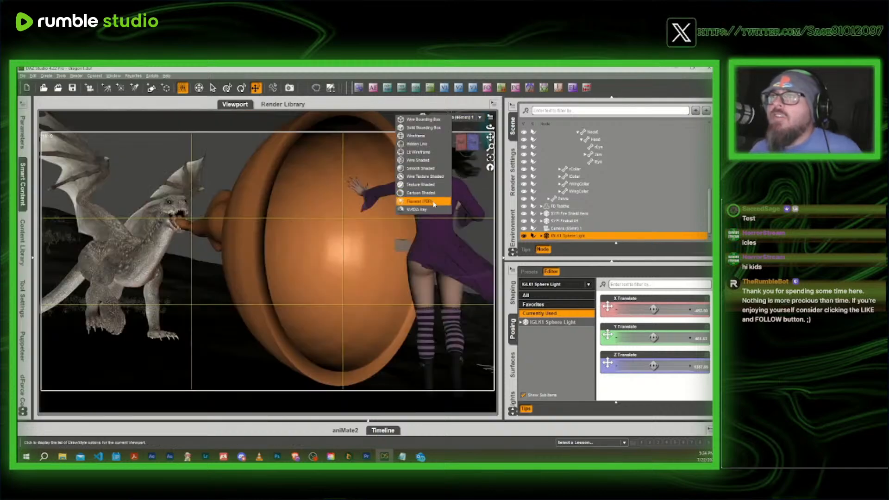
click(435, 208)
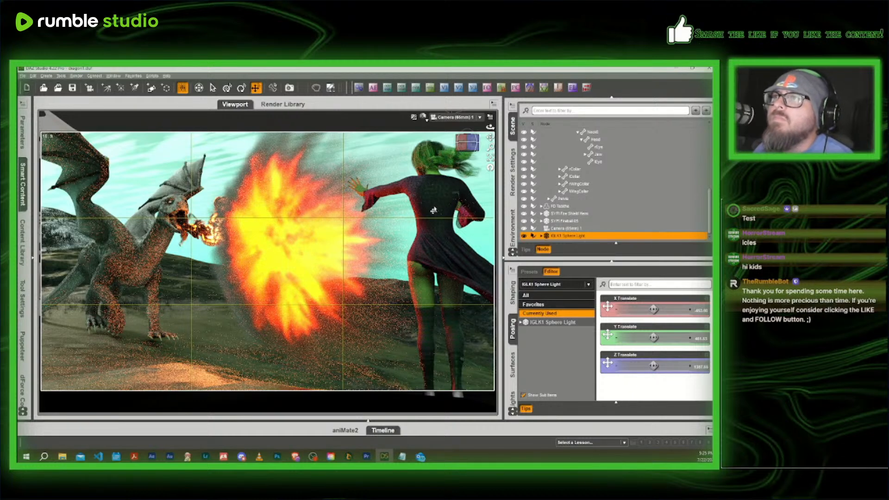
Return the viewport to Texture Shaded and, in Perspective View, move the sphere light farther behind the woman and lower it to about hip height
click(422, 117)
click(439, 188)
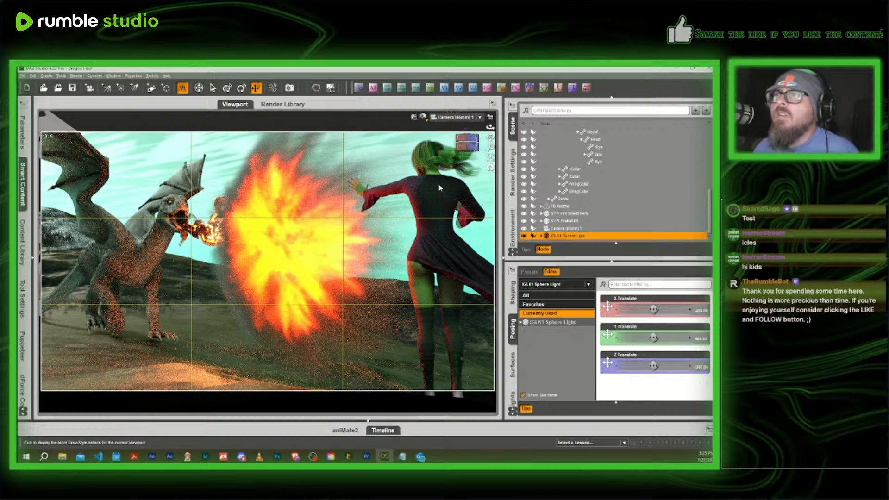
click(458, 118)
click(457, 122)
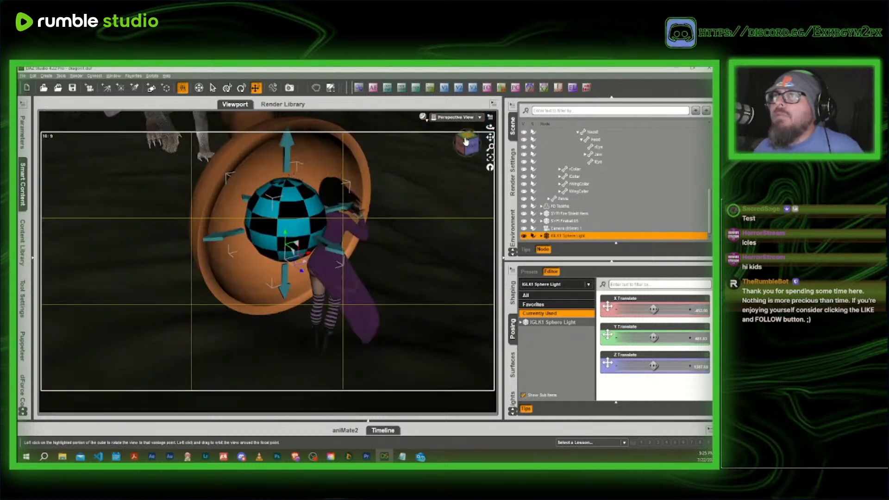
mouse_move(466, 141)
mouse_down()
mouse_move(456, 159)
mouse_move(467, 133)
mouse_up()
drag(333, 209, 333, 236)
mouse_move(468, 149)
mouse_down()
mouse_move(355, 243)
mouse_move(466, 152)
mouse_move(434, 140)
mouse_move(475, 147)
mouse_up()
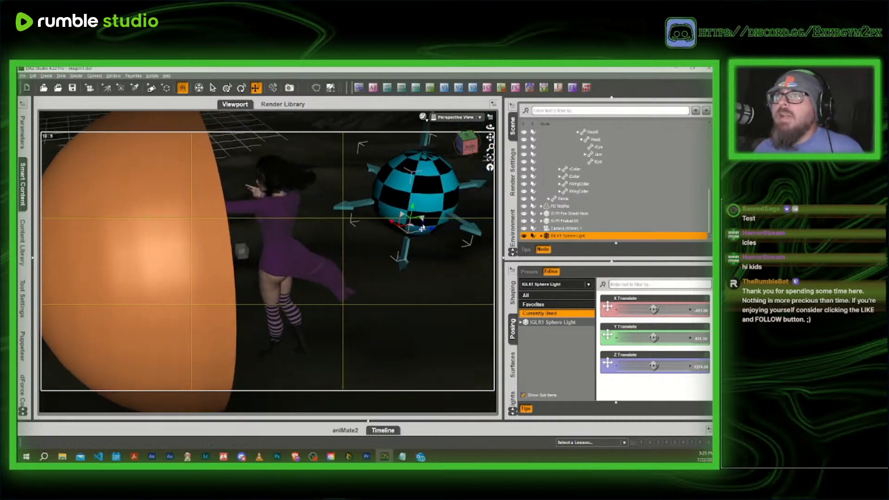
drag(411, 210, 401, 275)
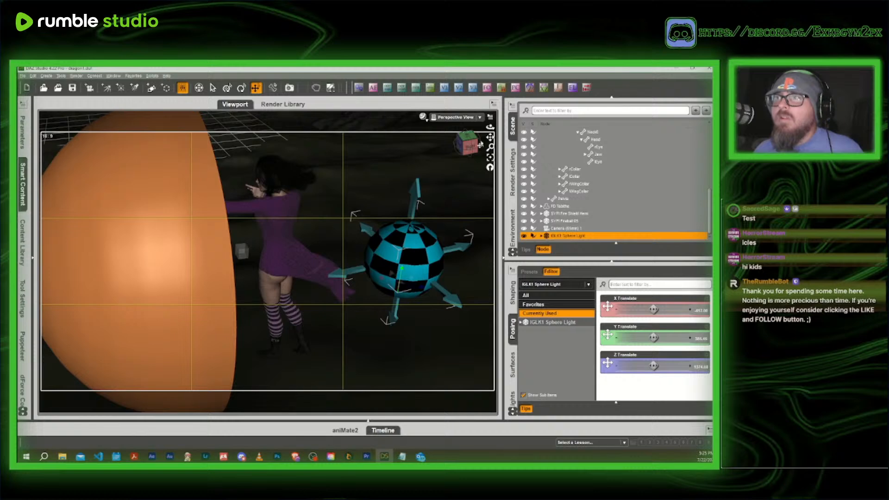
Look through the first custom camera and preview the adjusted green lighting in NVIDIA Iray
click(460, 120)
click(456, 181)
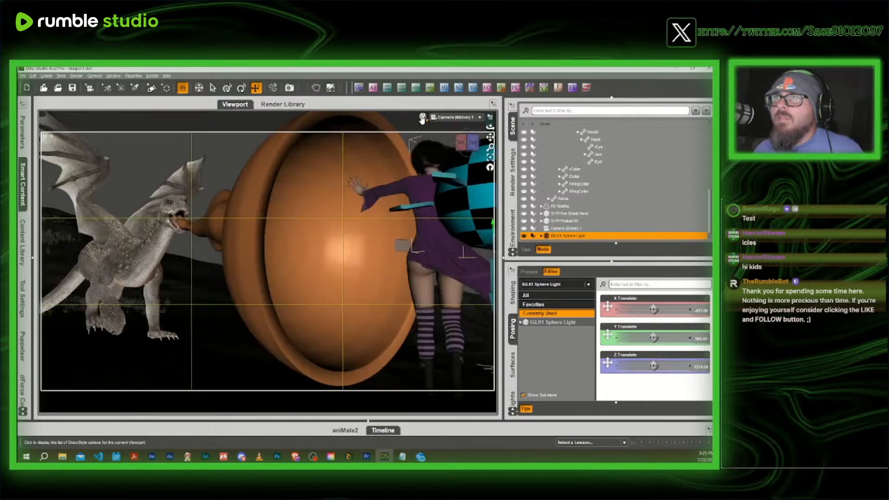
click(422, 117)
click(426, 211)
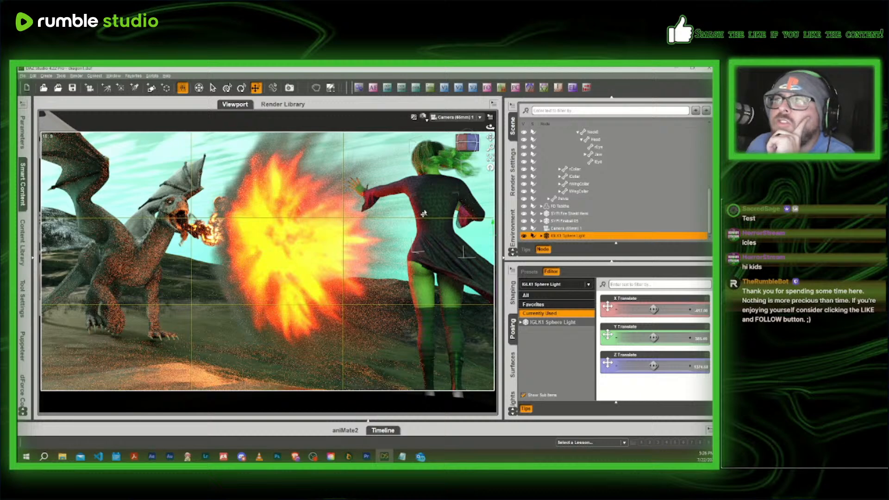
In Texture Shaded mode, switch on the camera's auto focus for the FD Tabitha figure and preview the depth of field in NVIDIA Iray
click(417, 120)
click(414, 117)
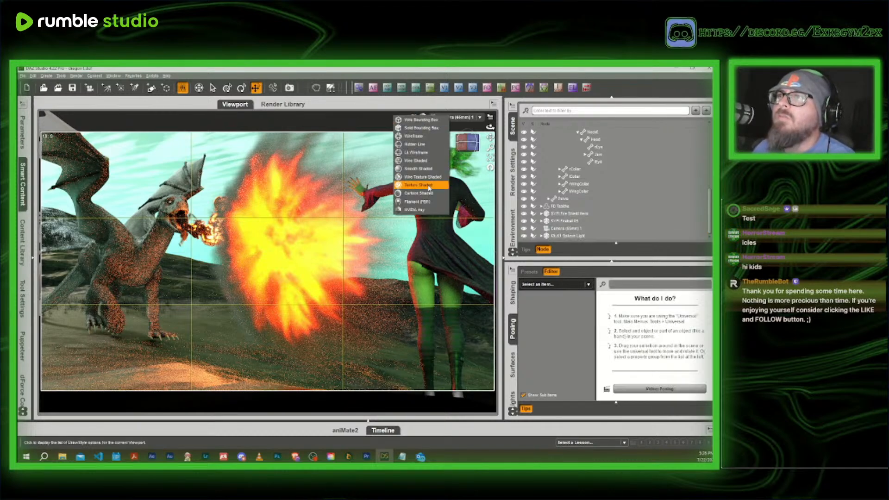
click(429, 186)
click(434, 210)
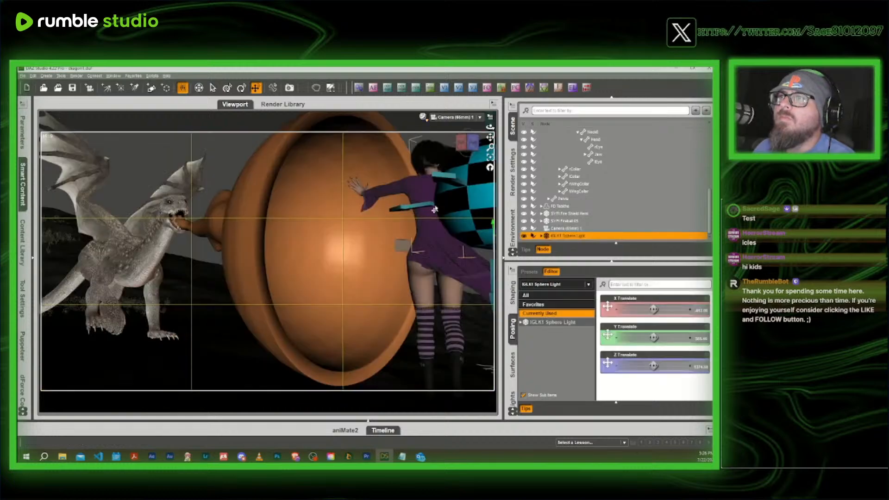
click(418, 272)
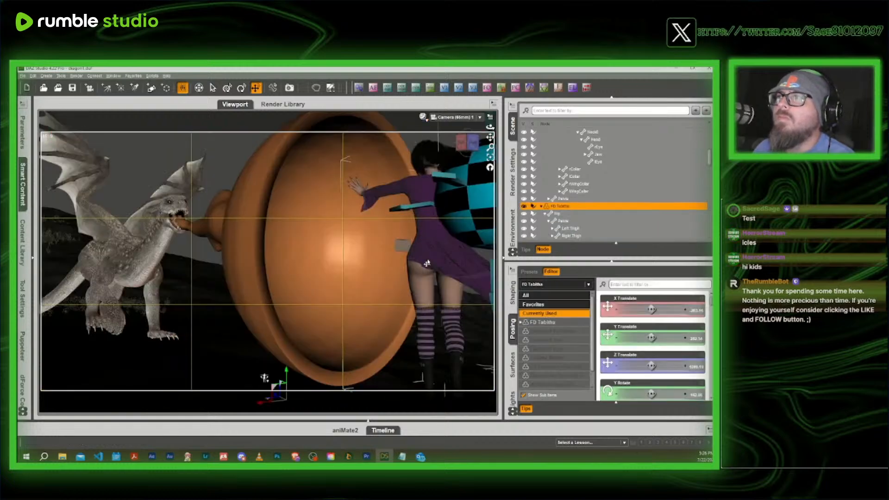
click(372, 89)
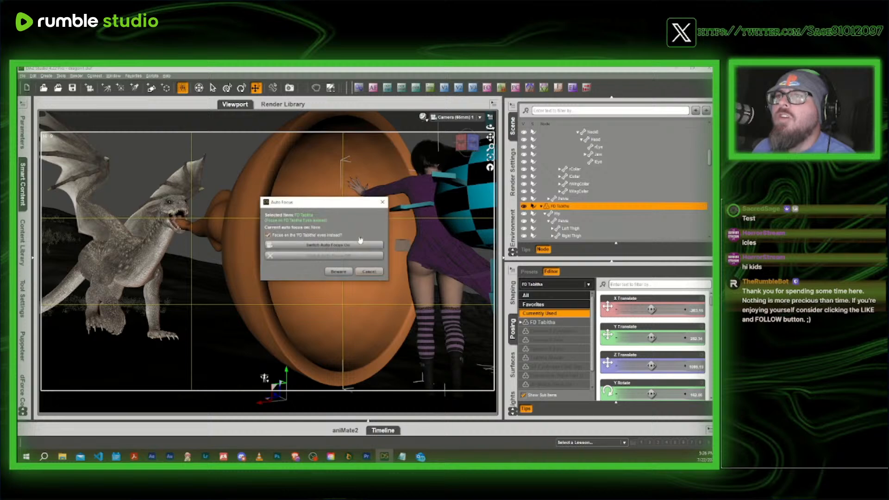
click(422, 117)
click(419, 216)
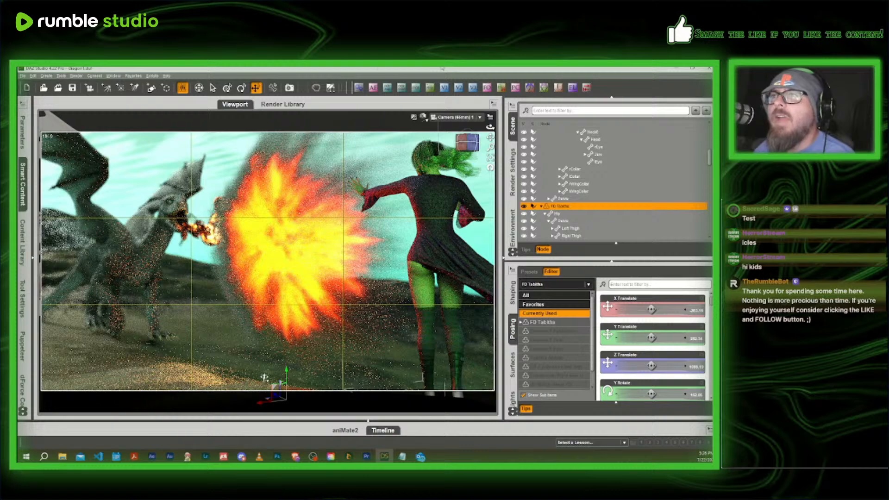
Return the viewport to Texture Shaded and save the scene
click(422, 117)
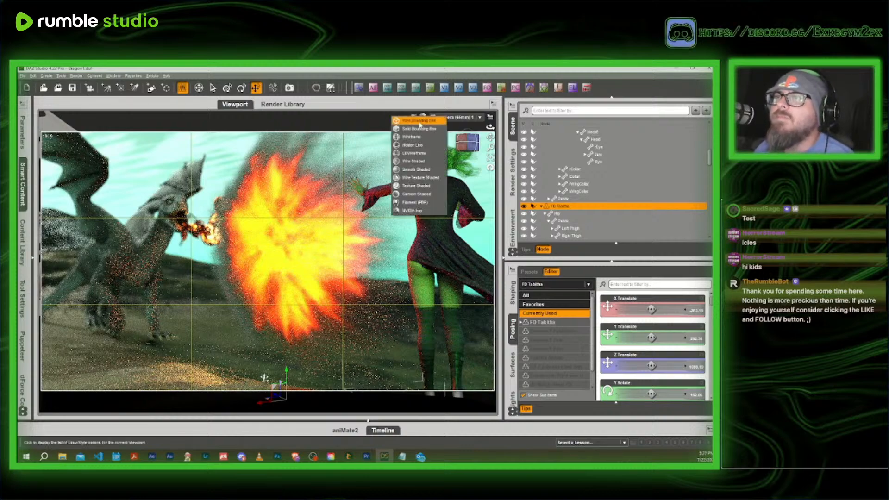
click(412, 186)
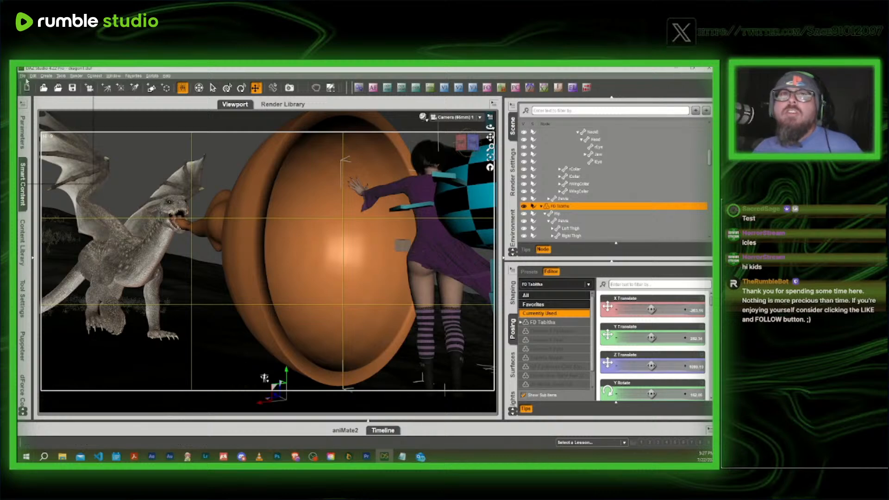
click(26, 77)
mouse_move(38, 128)
click(99, 130)
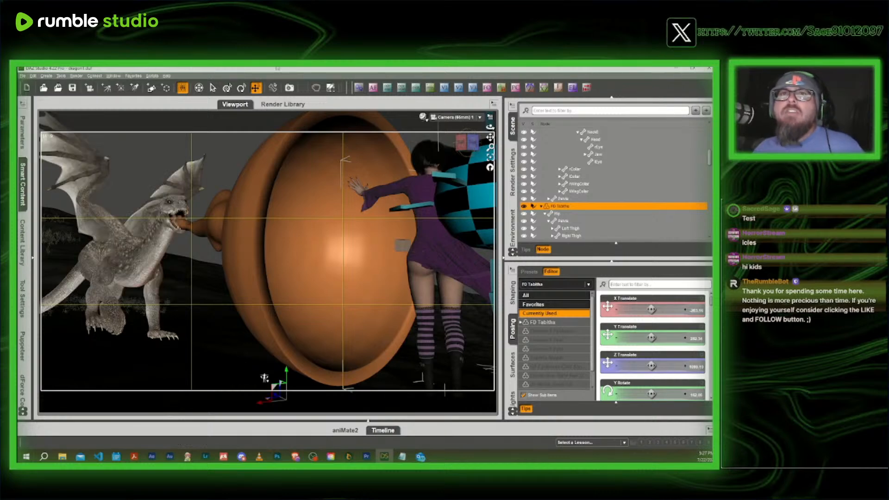
click(72, 88)
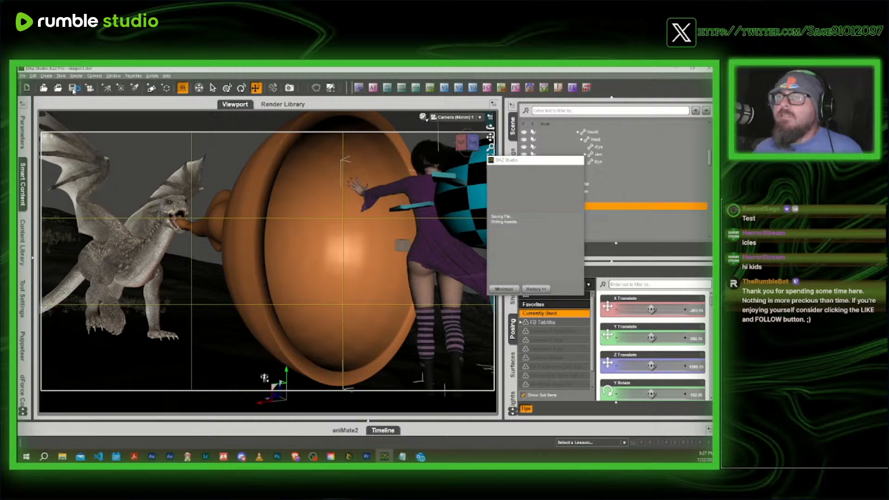
In Perspective View, frame the dragon's head and fire breath from behind and above its neck, and preview the shot in NVIDIA Iray
click(461, 121)
click(460, 122)
drag(468, 143, 504, 111)
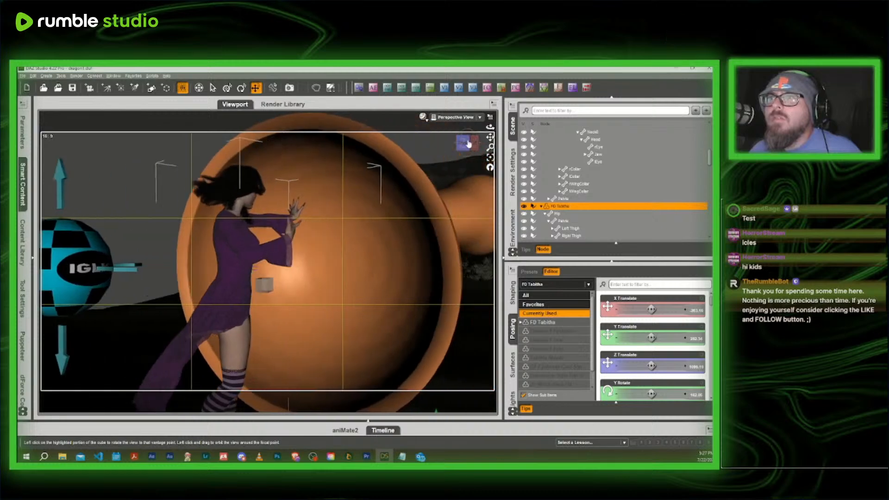
scroll(469, 143, up, 3)
middle_drag(468, 144, 467, 148)
scroll(467, 148, up, 5)
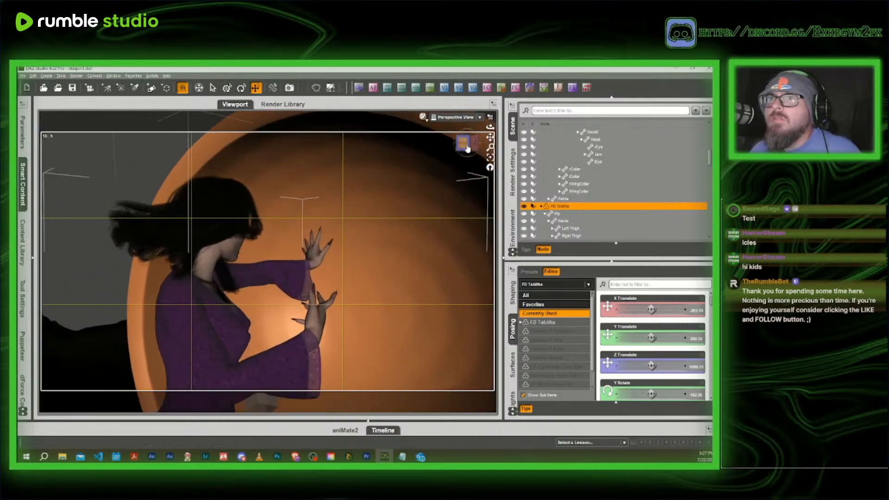
drag(482, 146, 461, 138)
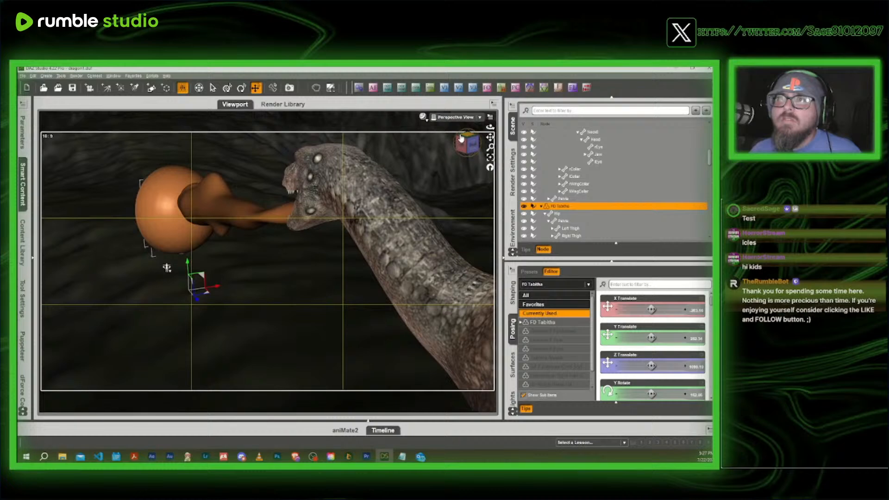
click(422, 116)
click(421, 206)
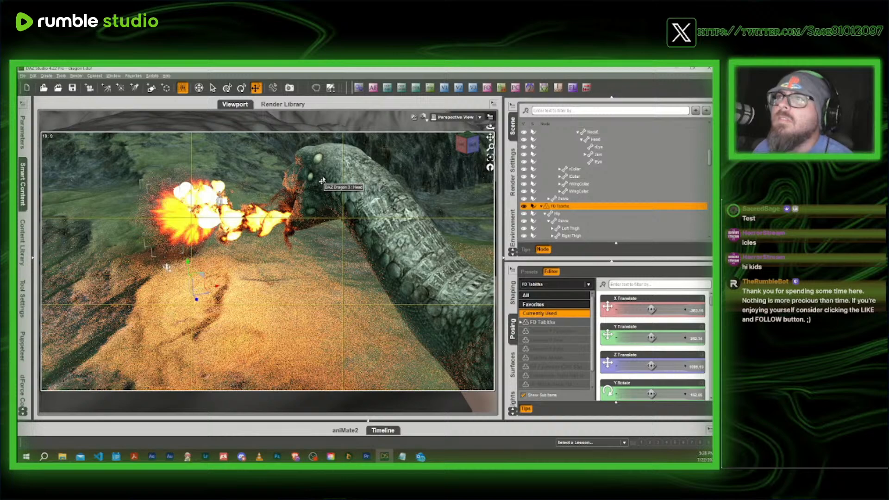
Return to Texture Shaded, create a second camera from the current view with the offered focal length, and look through it
click(423, 117)
click(421, 185)
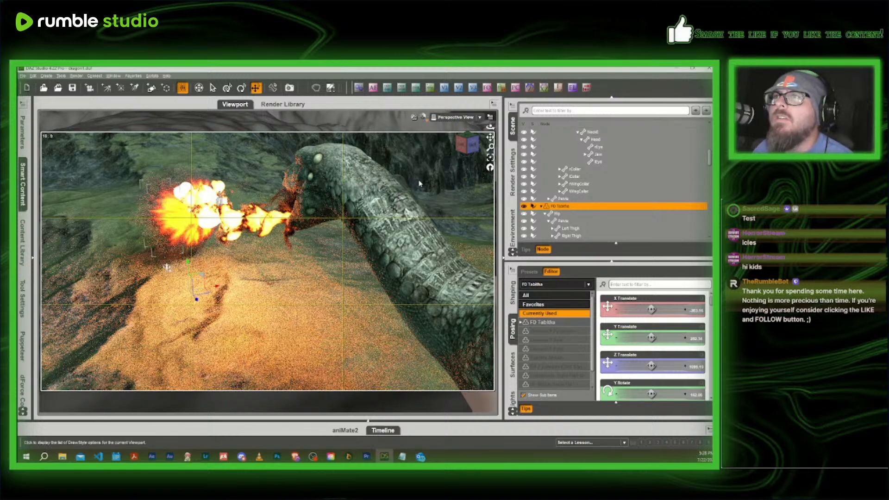
click(324, 178)
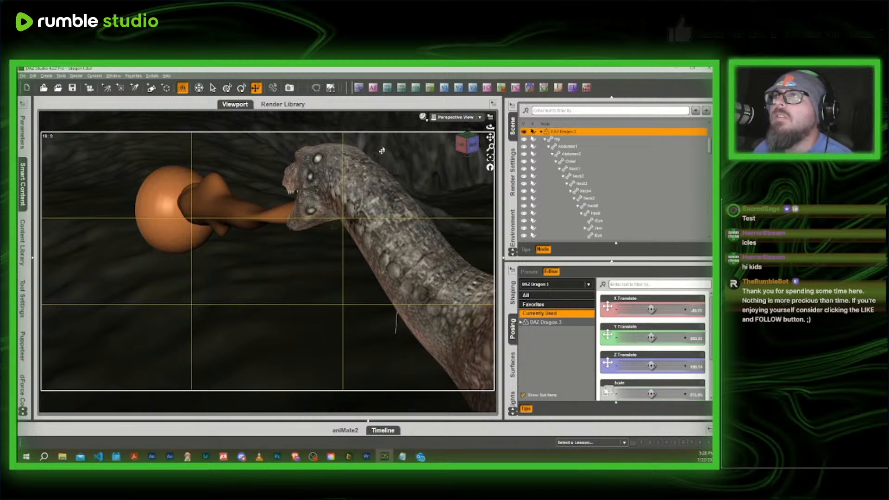
click(373, 89)
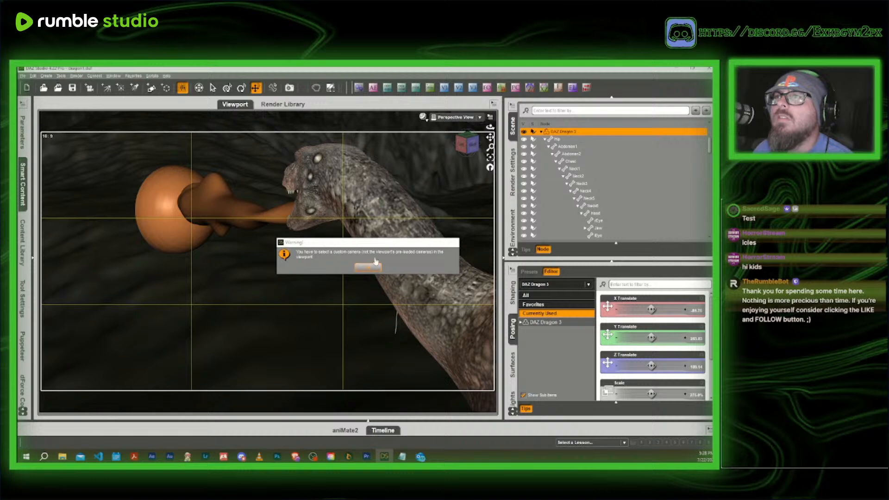
click(368, 268)
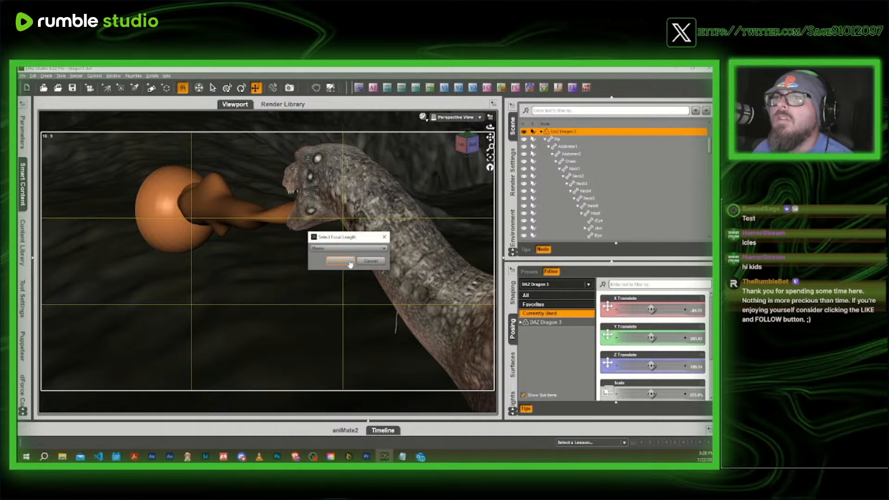
click(341, 260)
scroll(621, 195, down, 10)
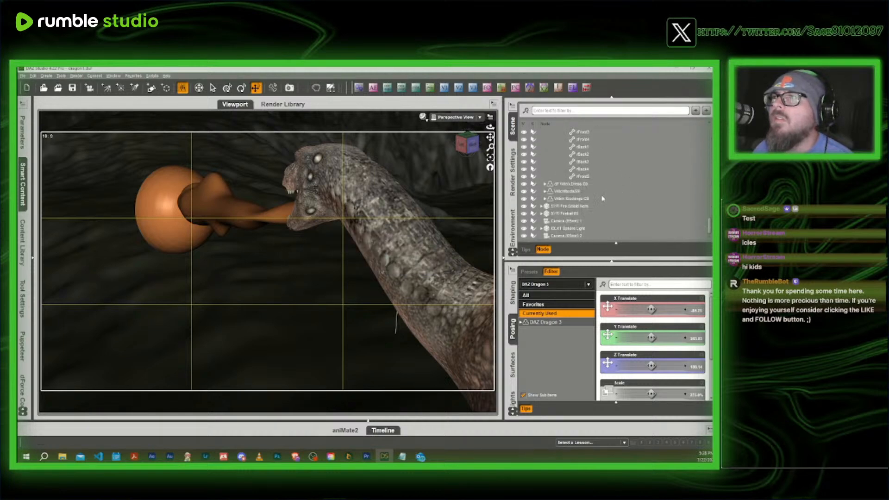
click(456, 118)
click(459, 190)
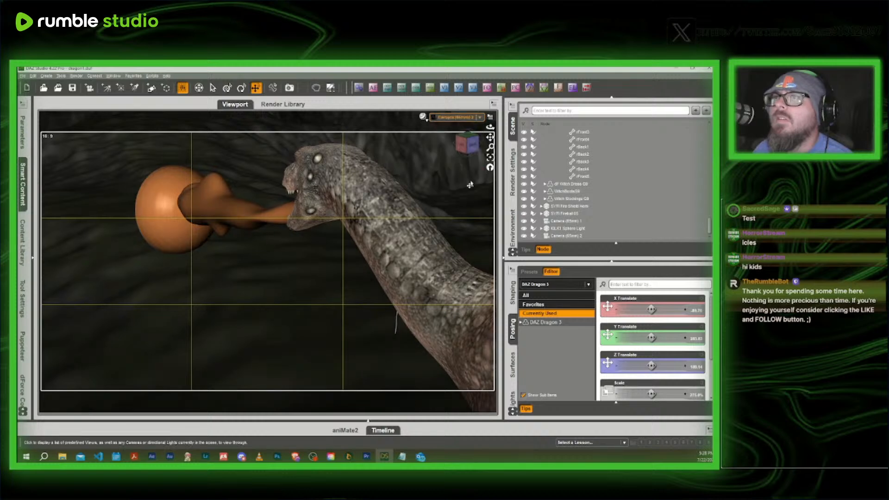
Switch on the second camera's auto focus for DAZ Dragon 3 and preview the result in NVIDIA Iray
click(318, 180)
click(373, 88)
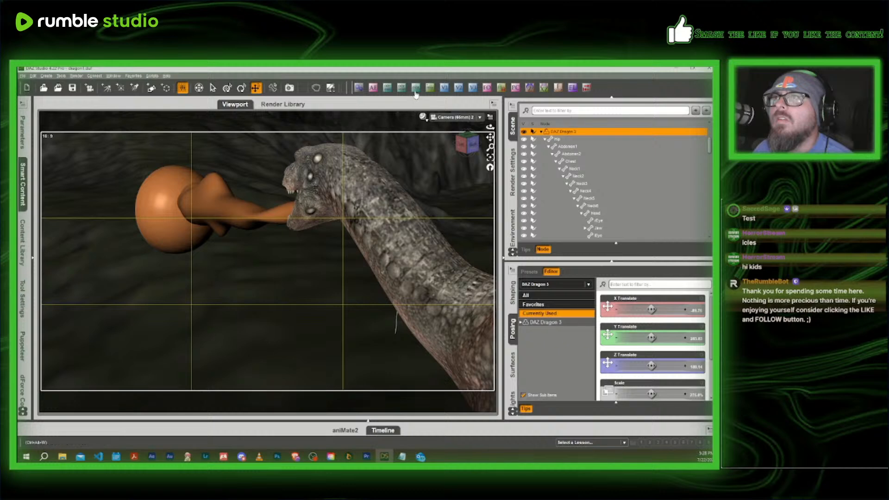
click(422, 116)
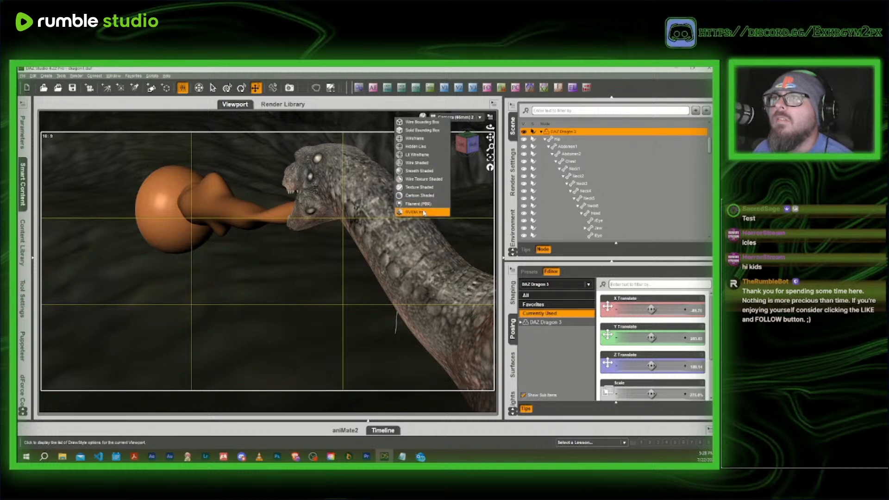
click(439, 212)
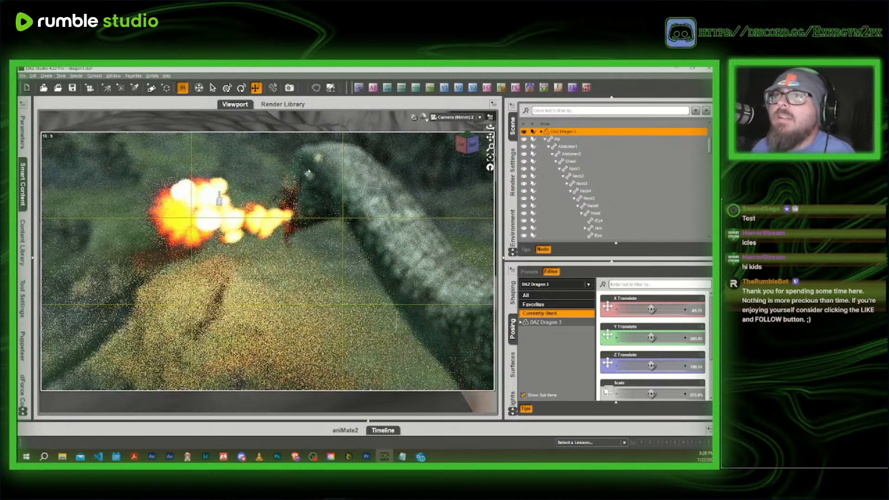
Return to Texture Shaded, select the dragon's head, and check the camera's Auto Focus options without changing them
click(424, 120)
click(405, 188)
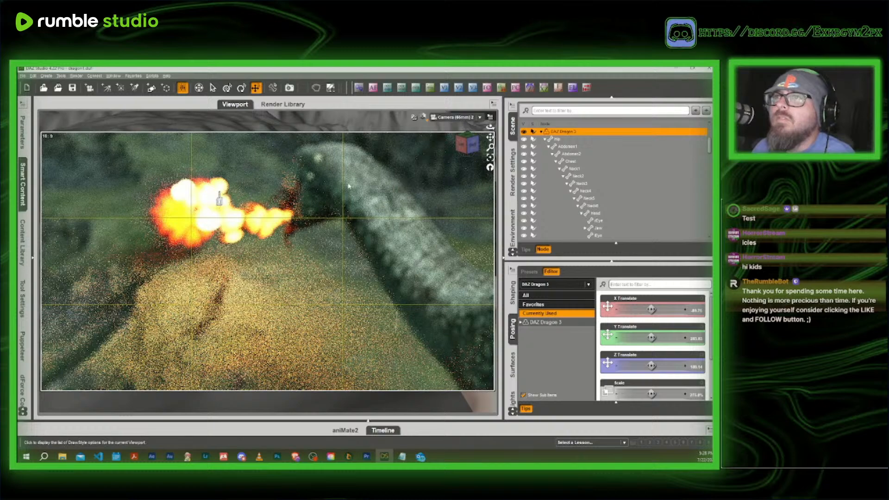
click(297, 183)
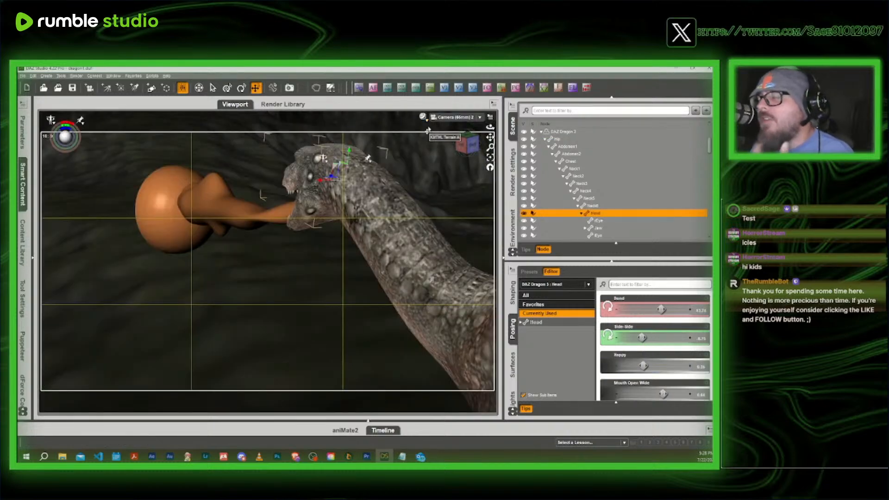
click(373, 87)
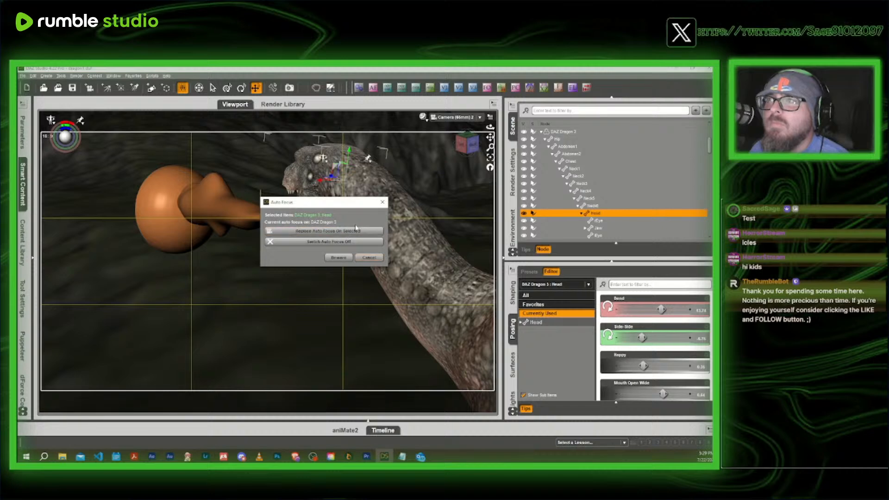
click(383, 202)
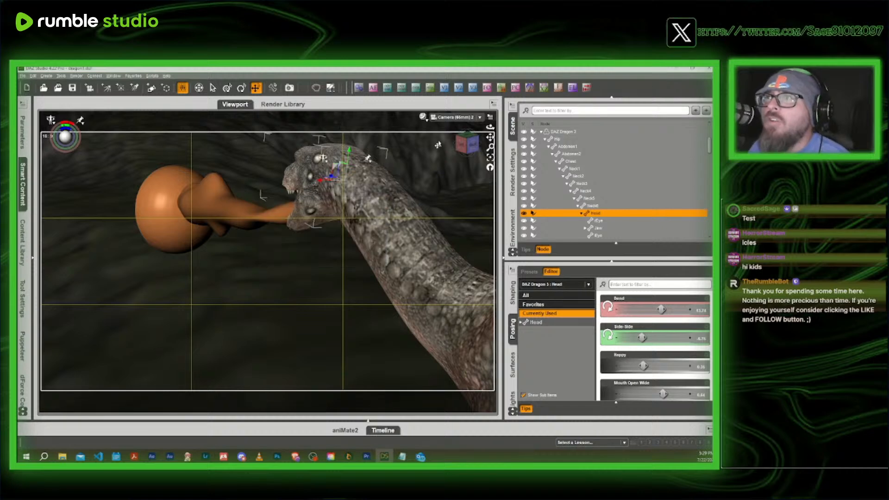
Switch to Perspective View, frame the whole dragon from the side, and select the second 65 mm camera in the scene
click(449, 118)
click(442, 119)
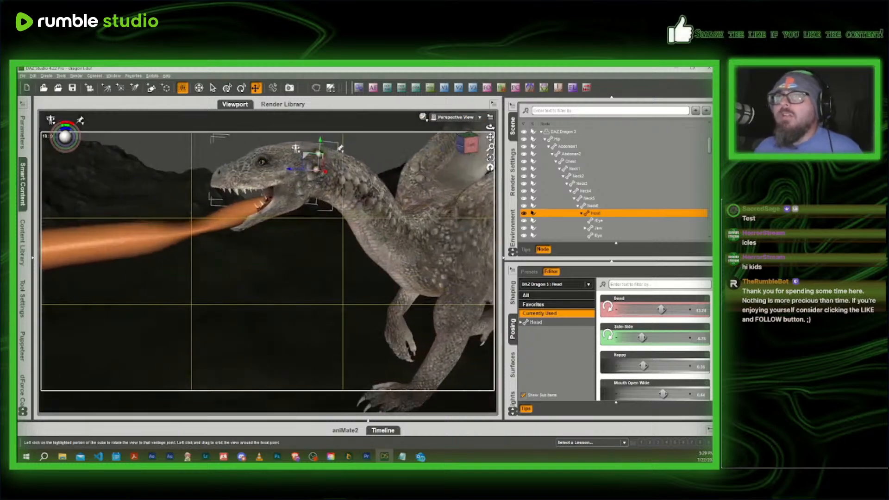
scroll(468, 137, down, 2)
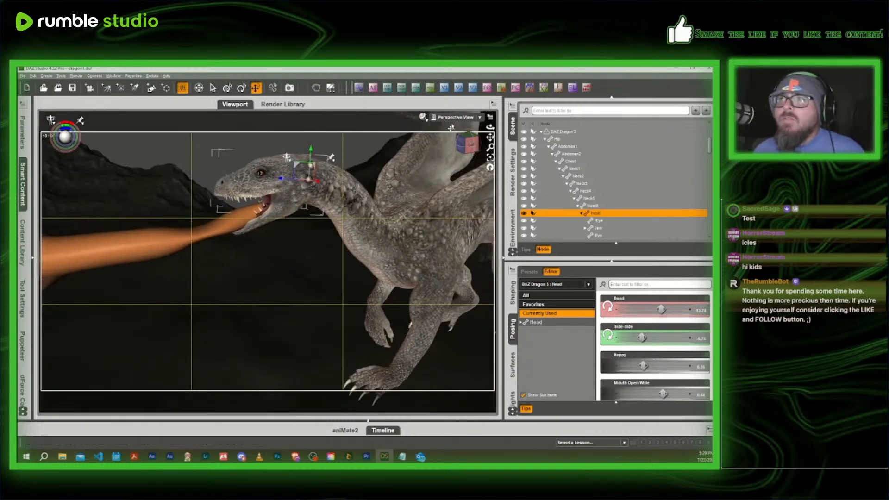
key(d)
drag(452, 128, 401, 124)
mouse_move(468, 144)
mouse_down()
mouse_move(492, 143)
mouse_move(457, 136)
mouse_up()
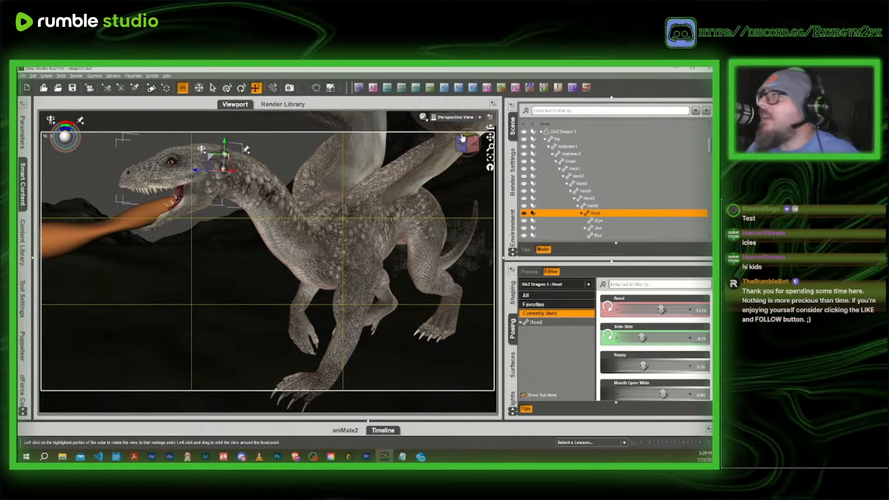
scroll(588, 212, down, 5)
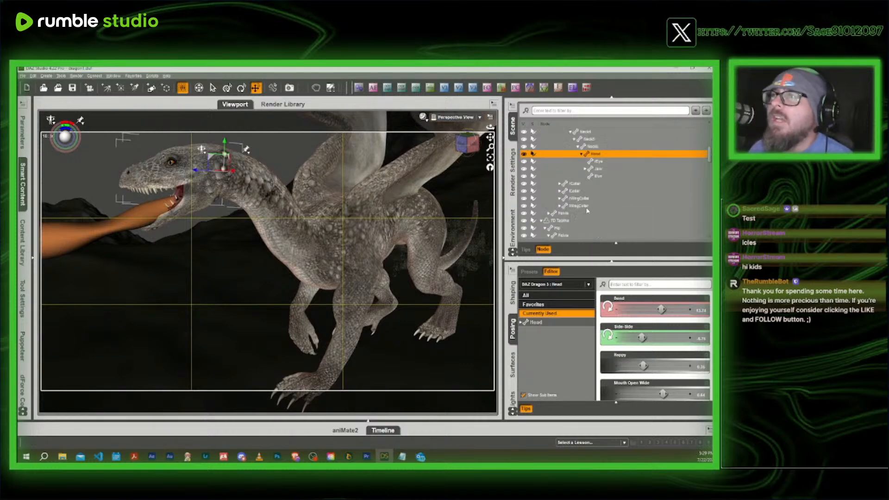
scroll(588, 212, down, 3)
click(569, 237)
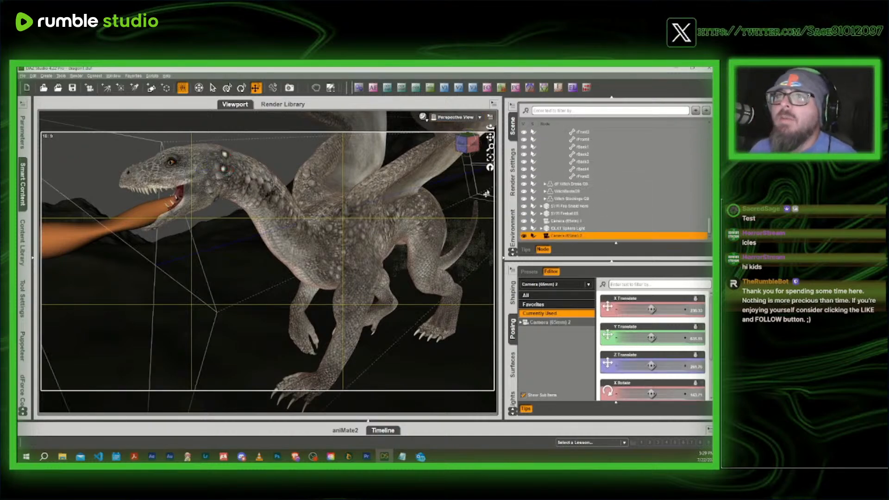
In the second camera's depth of field settings, reduce the focal distance to about 436
drag(470, 144, 462, 149)
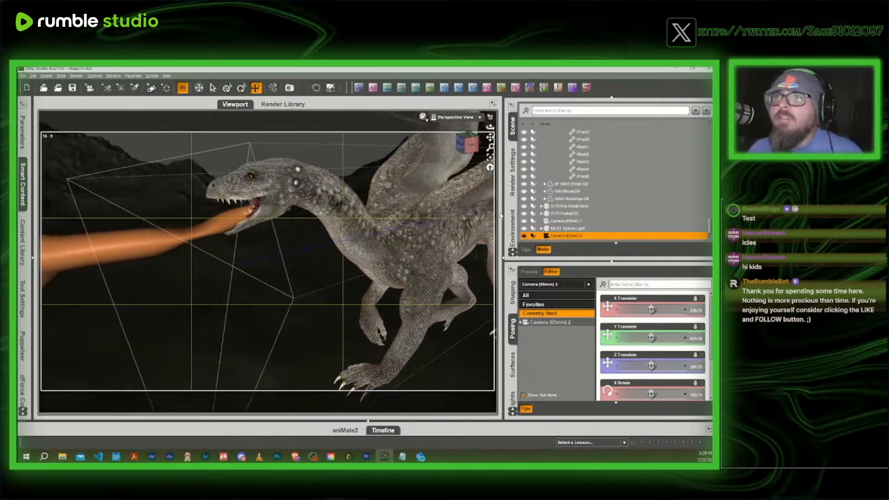
click(514, 357)
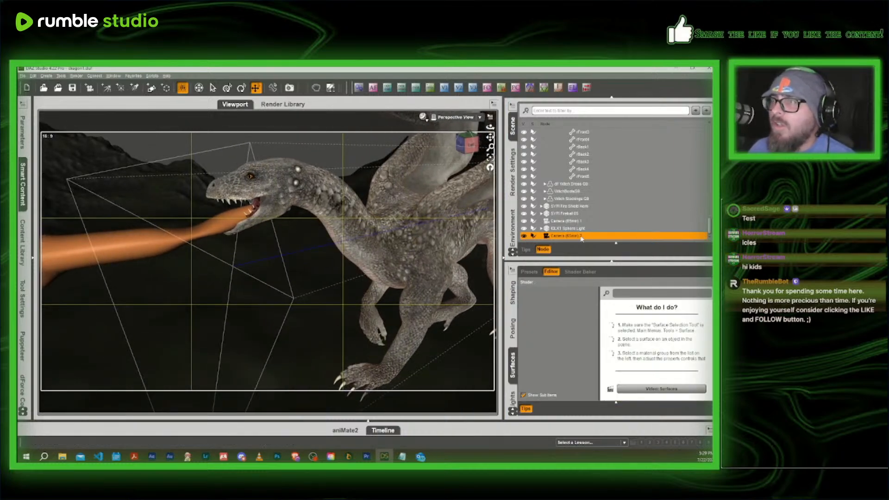
scroll(514, 340, down, 1)
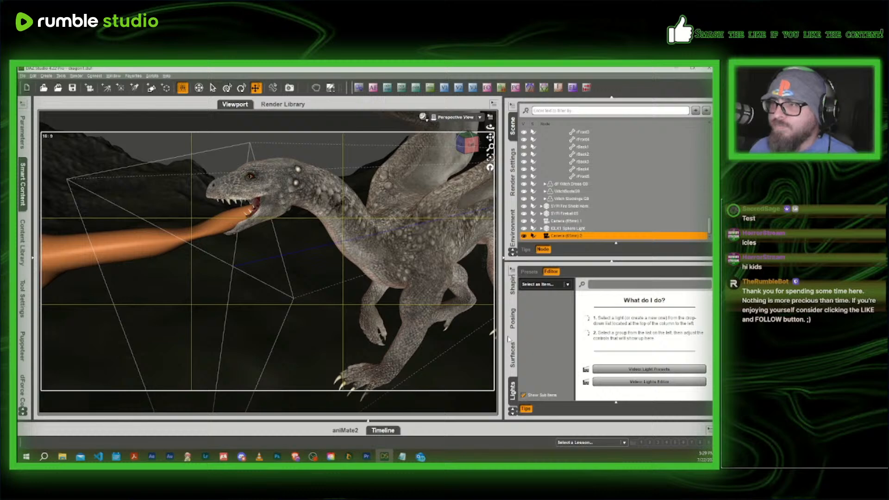
scroll(513, 342, down, 1)
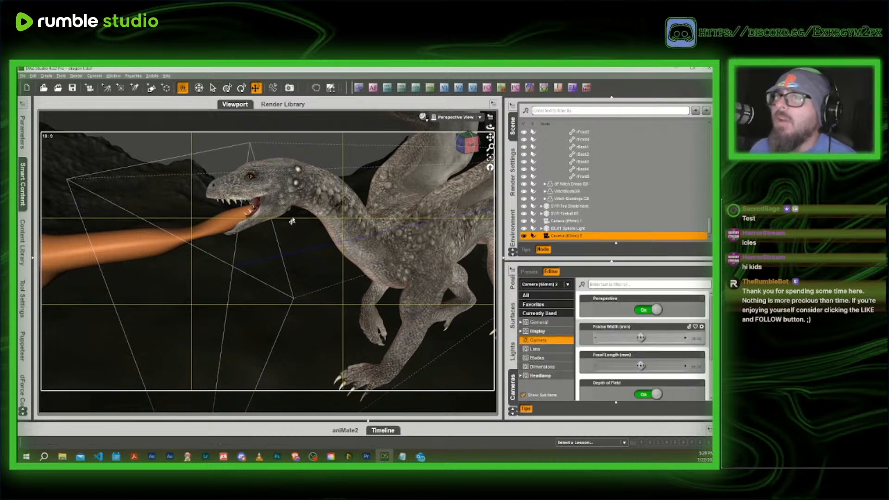
scroll(294, 223, down, 4)
scroll(306, 233, down, 3)
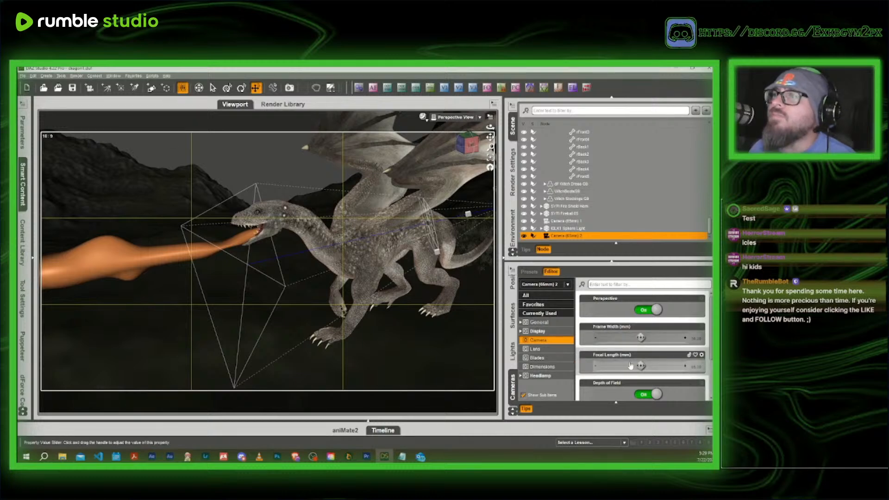
scroll(625, 356, down, 2)
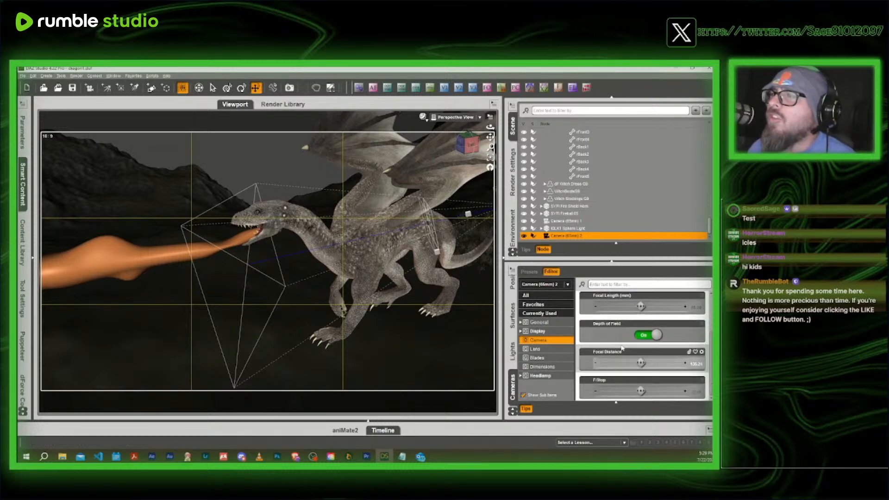
drag(641, 362, 667, 362)
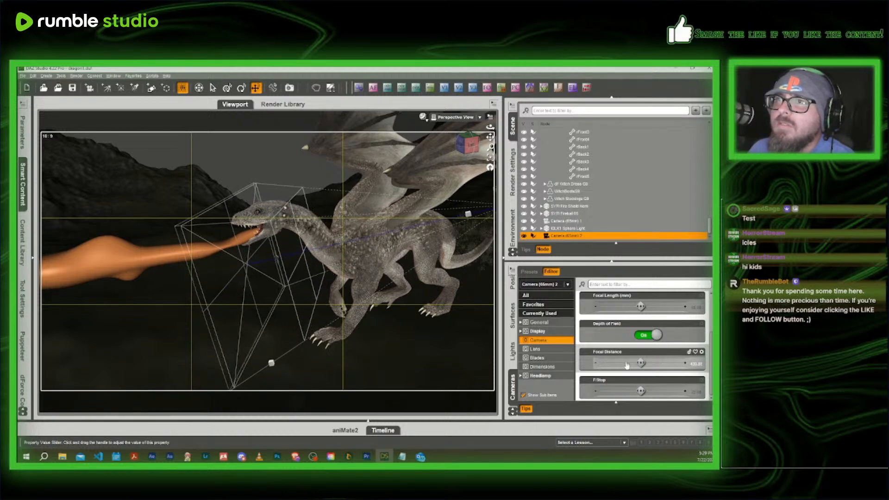
Look through the second camera, preview the new focus in NVIDIA Iray, and return to Texture Shaded
click(456, 117)
click(456, 188)
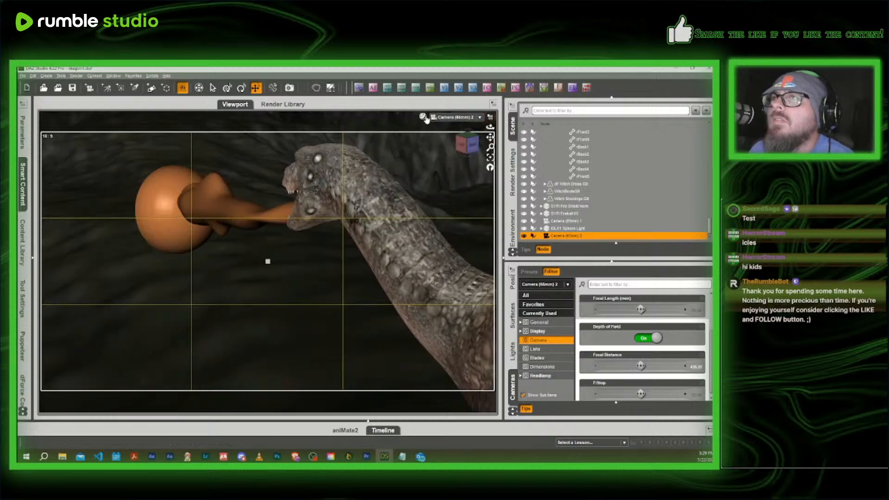
click(422, 117)
click(429, 211)
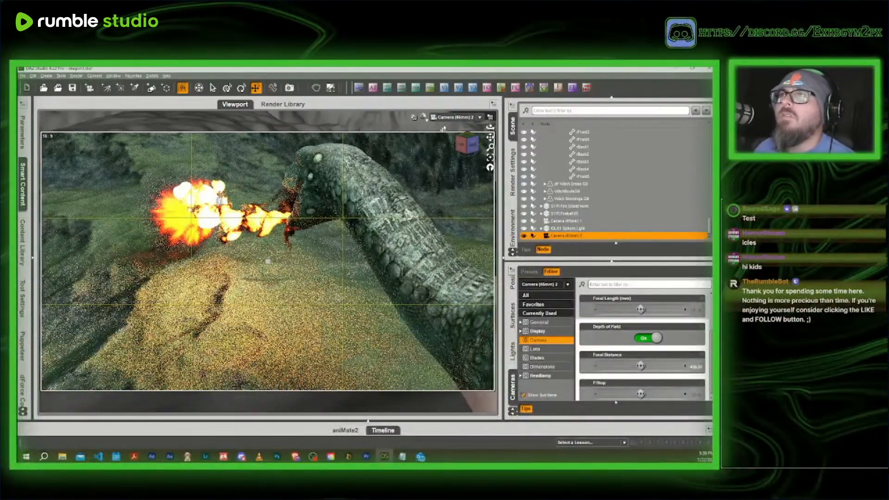
click(424, 117)
click(415, 187)
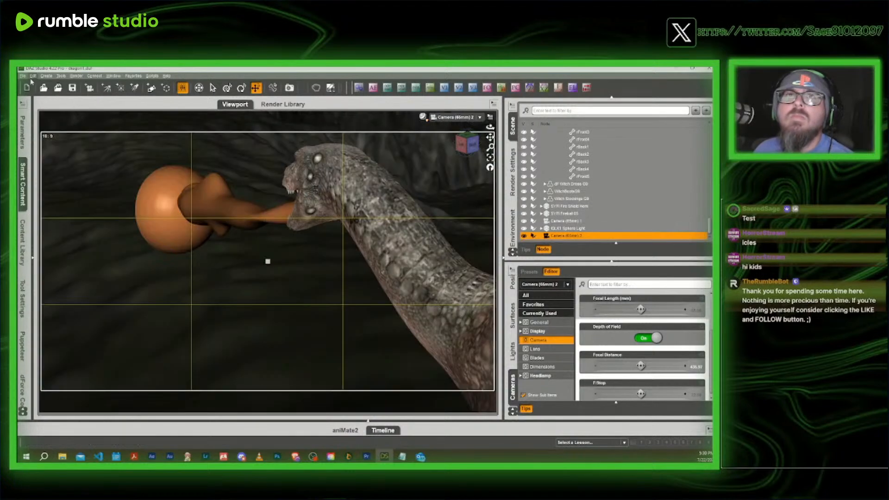
Save the scene as a new file named dragon2 in the RENDER NOW folder
click(21, 76)
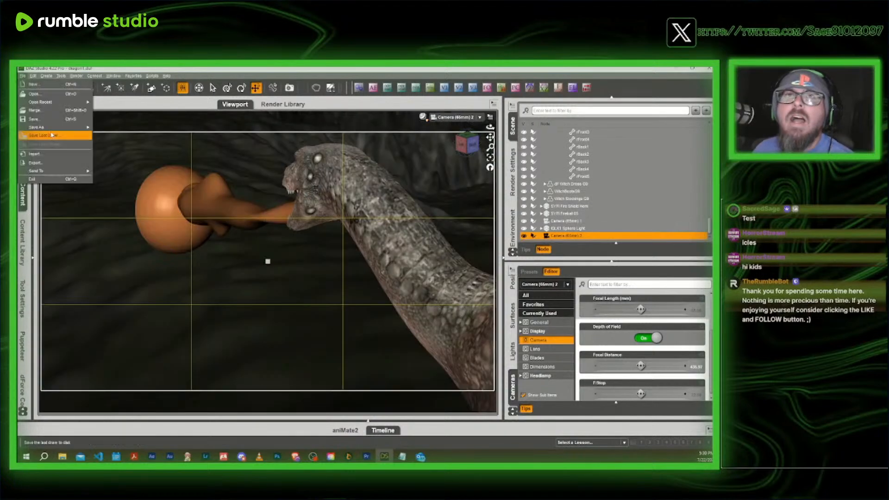
mouse_move(46, 127)
click(150, 180)
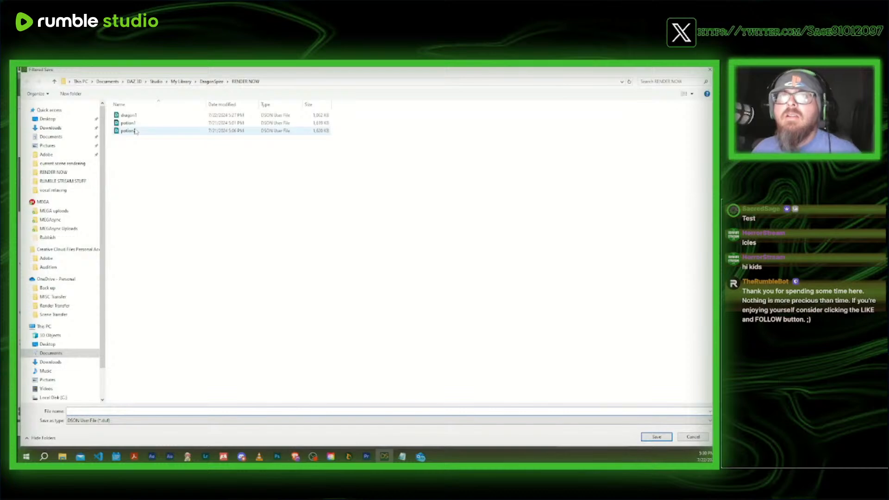
click(130, 115)
click(100, 410)
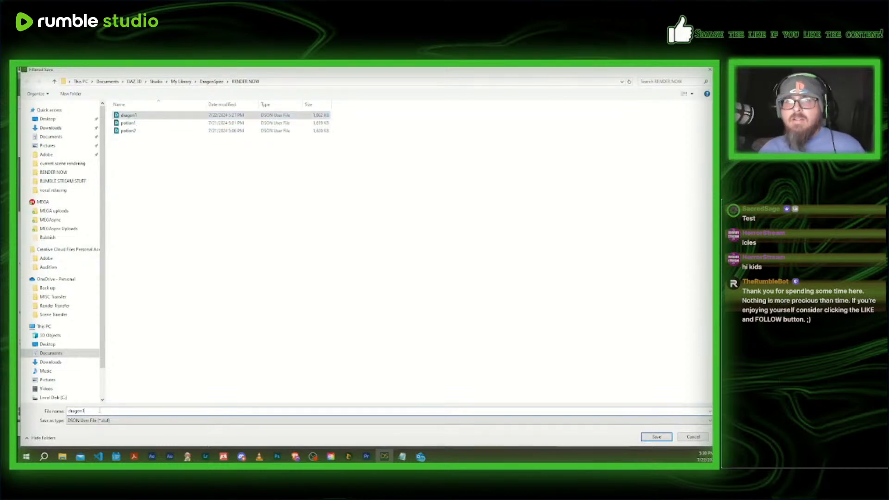
key(BackSpace)
text(2)
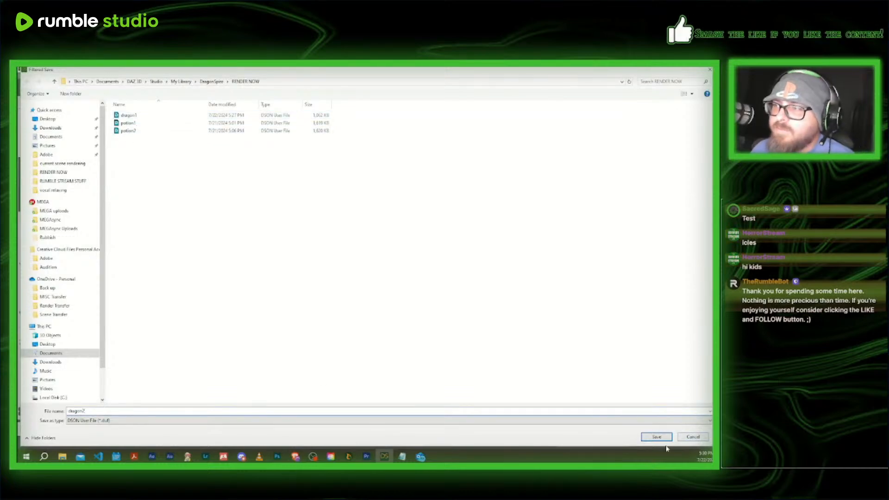
click(656, 436)
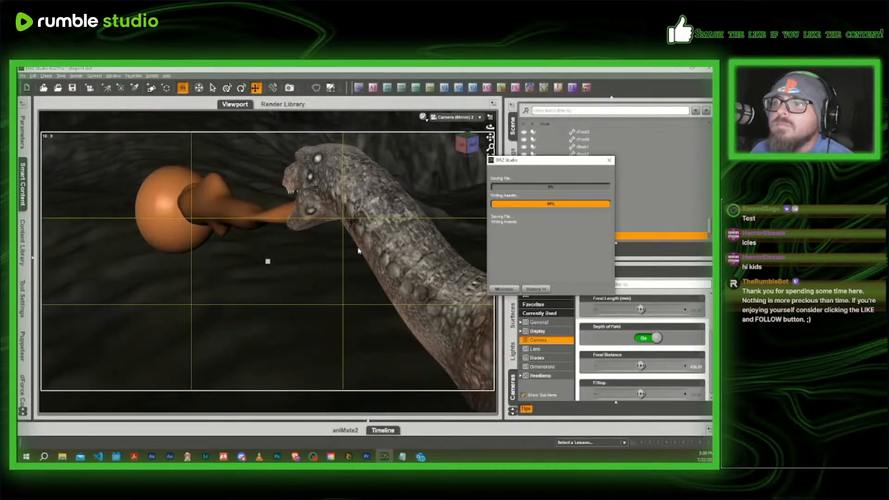
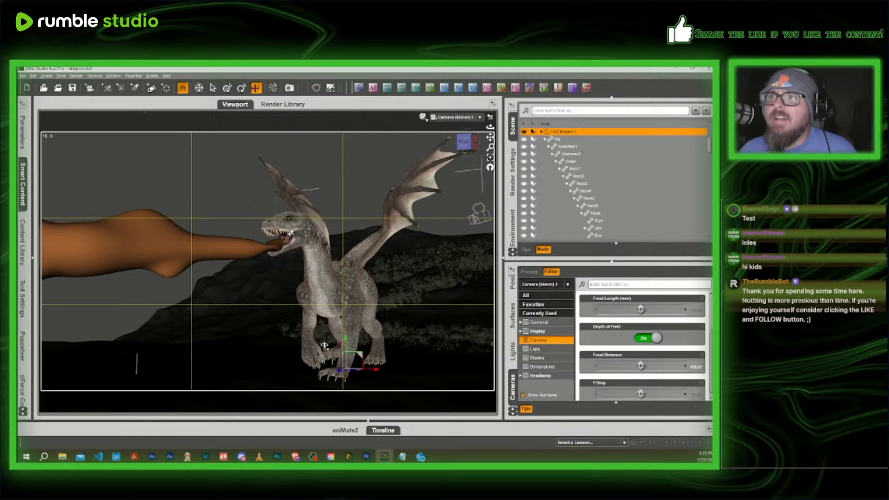
Switch on the third camera's auto focus for DAZ Dragon 3, and select that camera in Perspective View
click(373, 89)
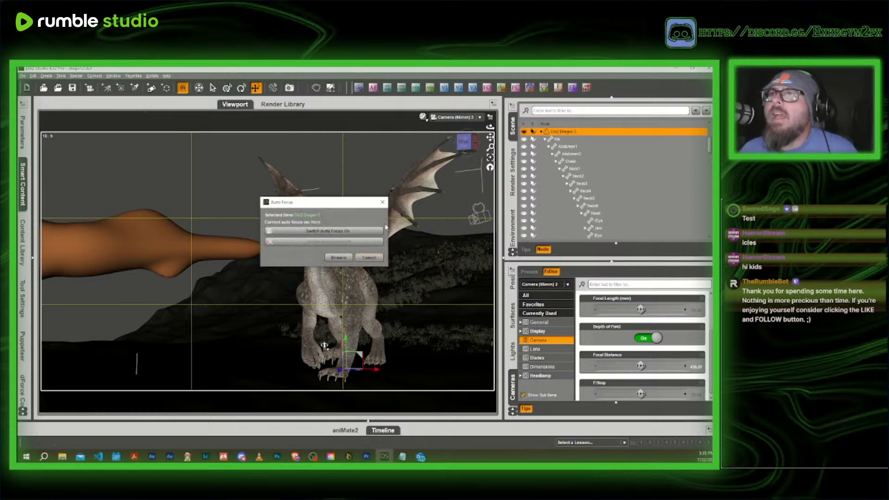
click(337, 231)
click(450, 117)
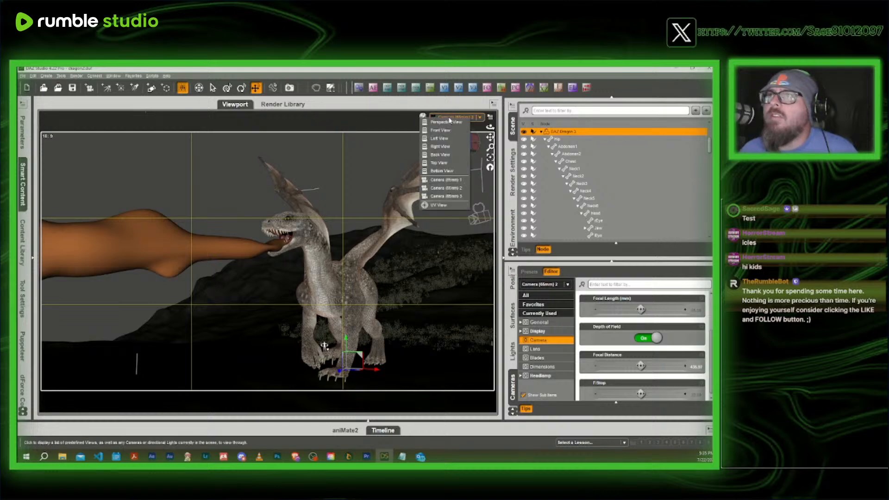
click(446, 121)
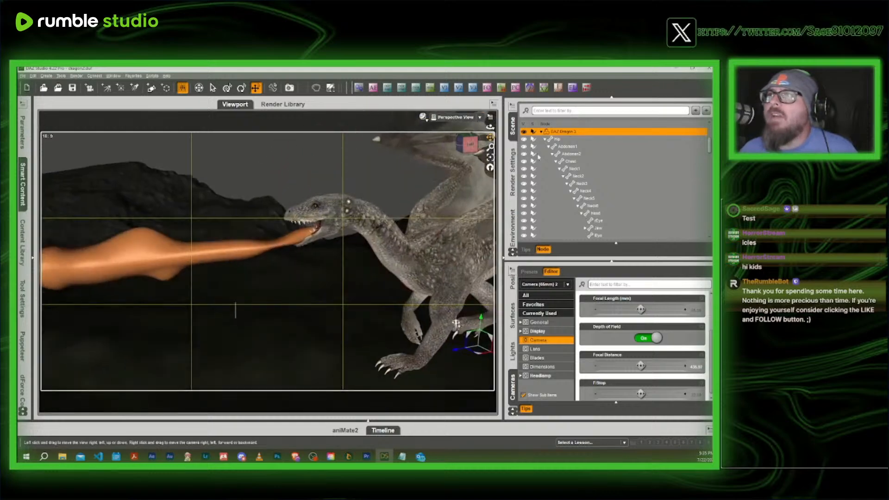
scroll(568, 222, down, 15)
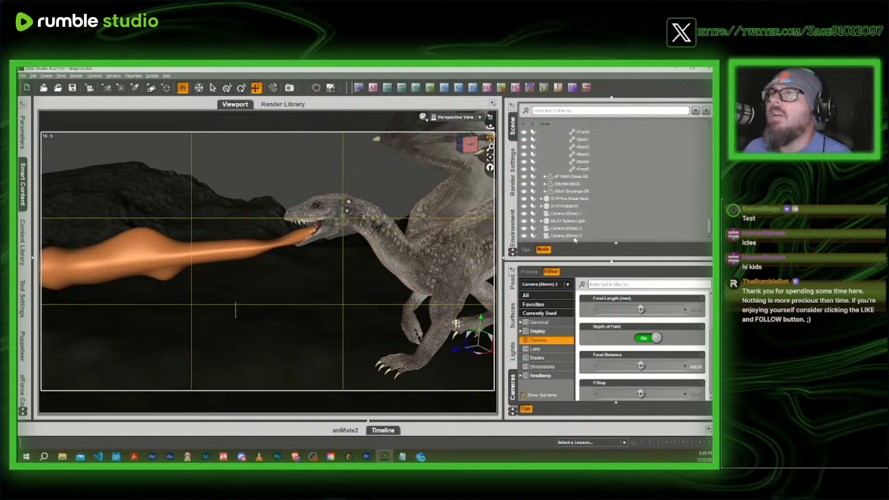
click(574, 237)
Reduce the third camera's focal distance so its focal plane crosses the fire stream in front of the dragon's head
scroll(404, 205, down, 5)
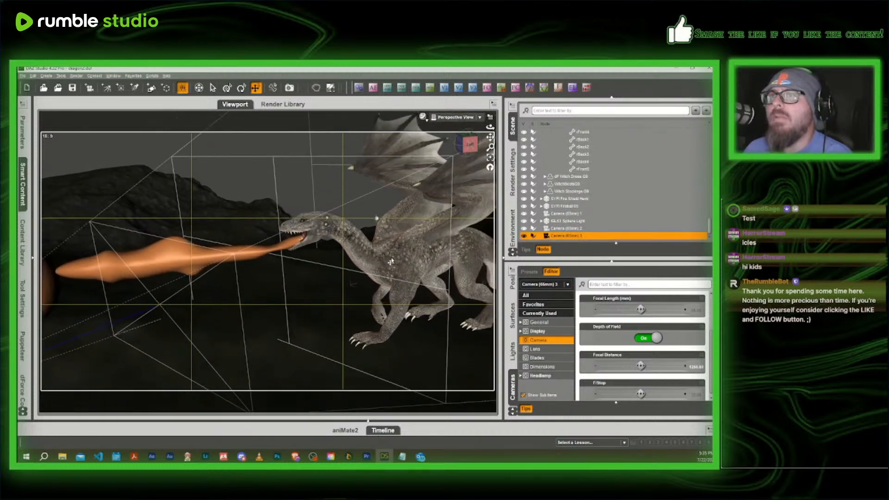
drag(467, 146, 464, 151)
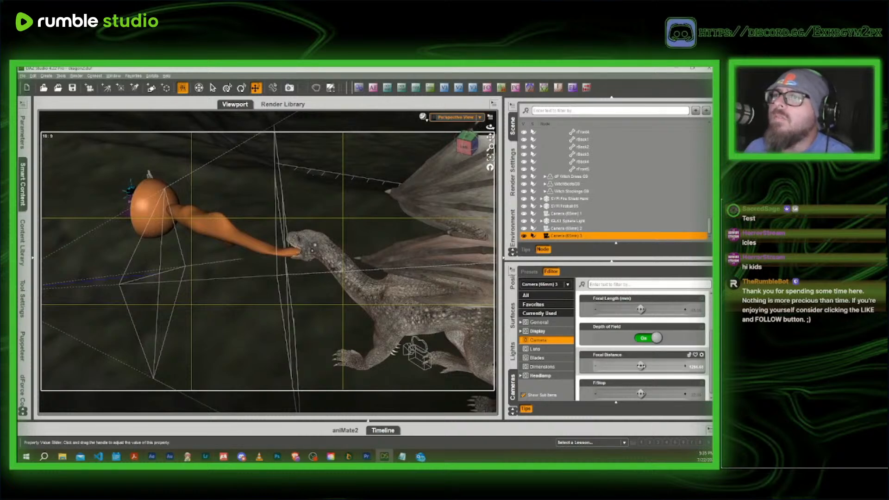
mouse_move(641, 365)
mouse_down()
mouse_move(613, 365)
mouse_move(640, 365)
mouse_up()
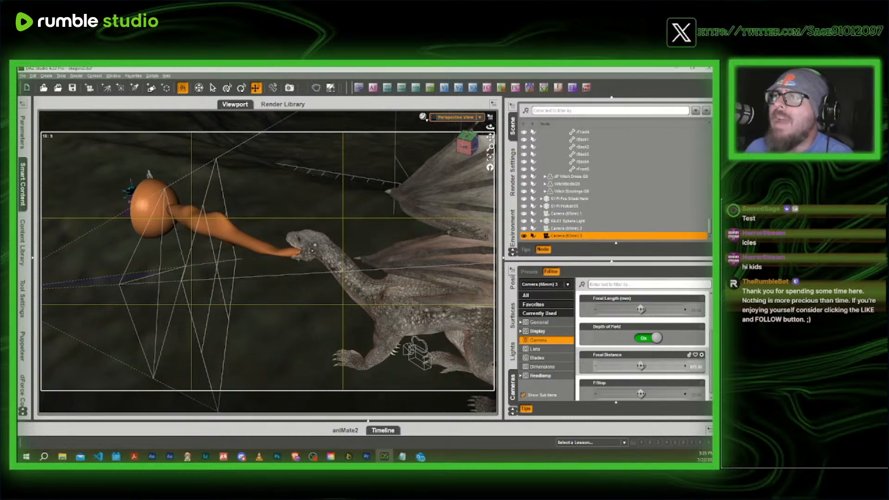
scroll(652, 352, up, 2)
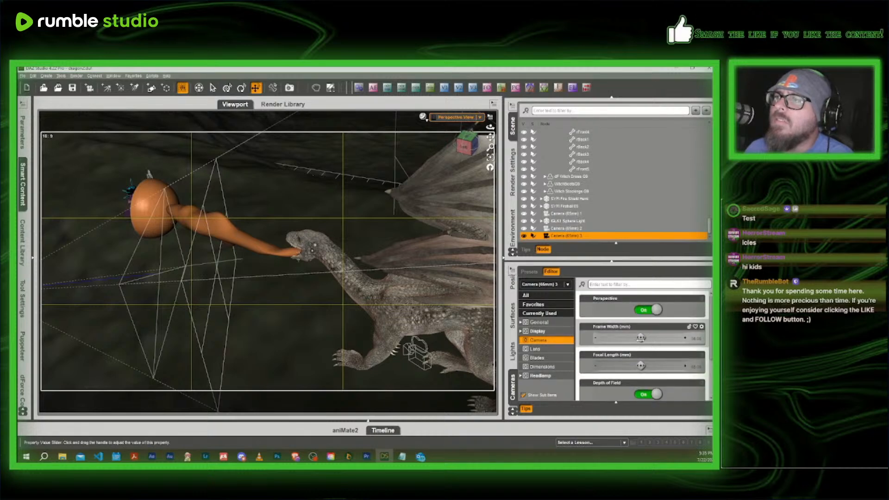
scroll(641, 341, down, 2)
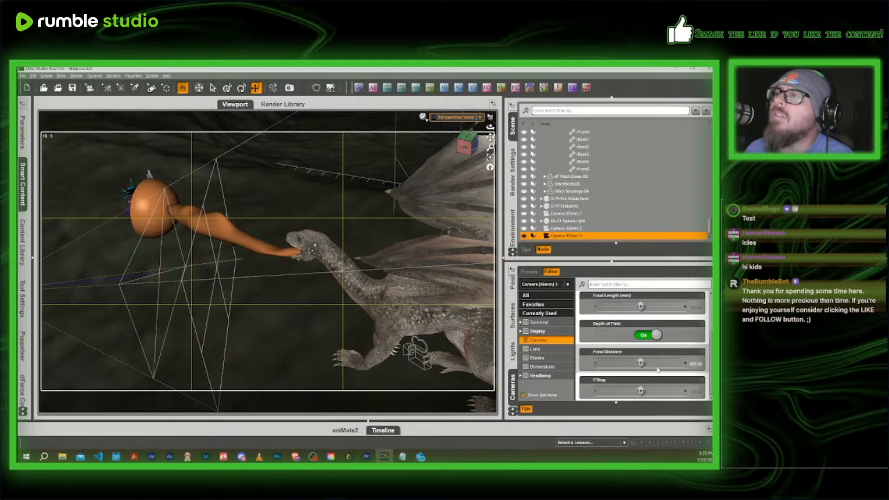
Look through the third camera, preview the dragon shot in NVIDIA Iray, and return to Texture Shaded
click(456, 117)
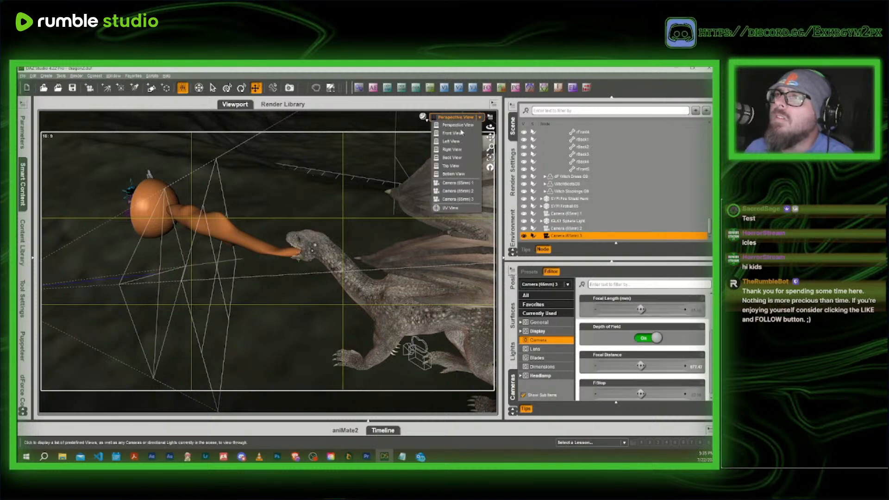
click(469, 202)
click(422, 116)
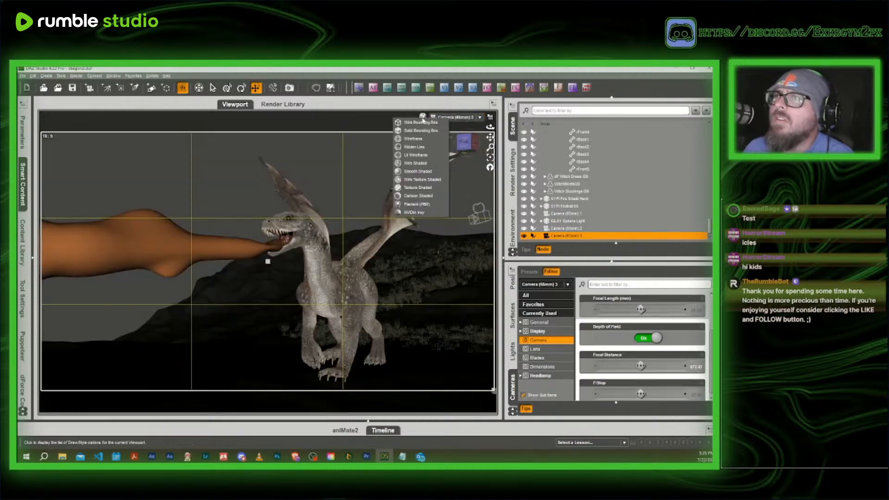
click(421, 222)
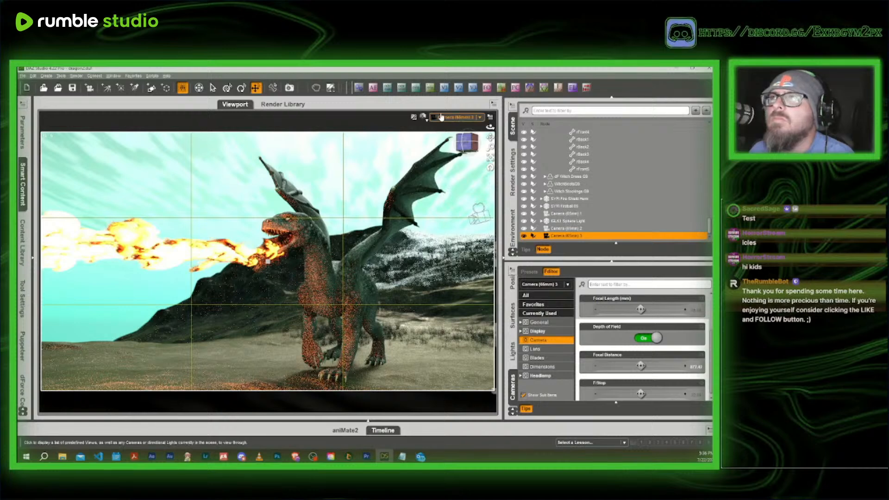
click(423, 117)
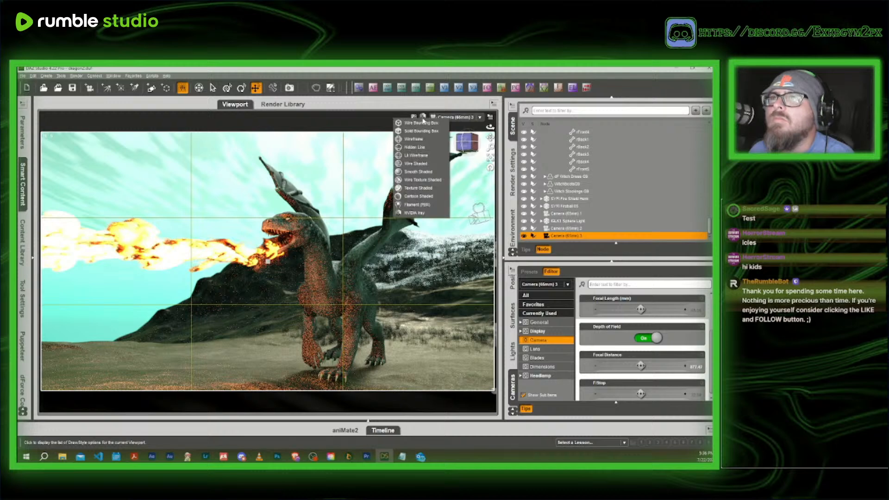
click(411, 188)
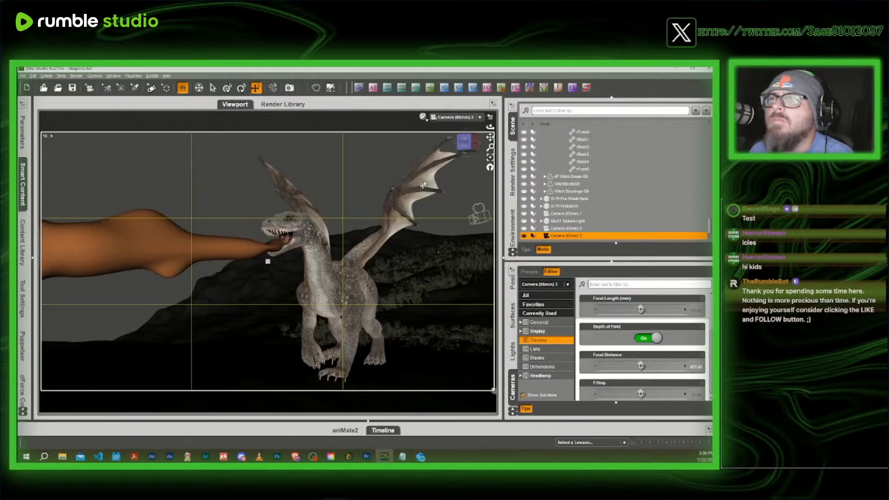
In Perspective View, select the dragon's right foot and rotate it down so its sole lies flat along the ground
click(458, 117)
click(455, 128)
mouse_move(467, 144)
mouse_down()
mouse_move(478, 143)
mouse_move(467, 141)
mouse_up()
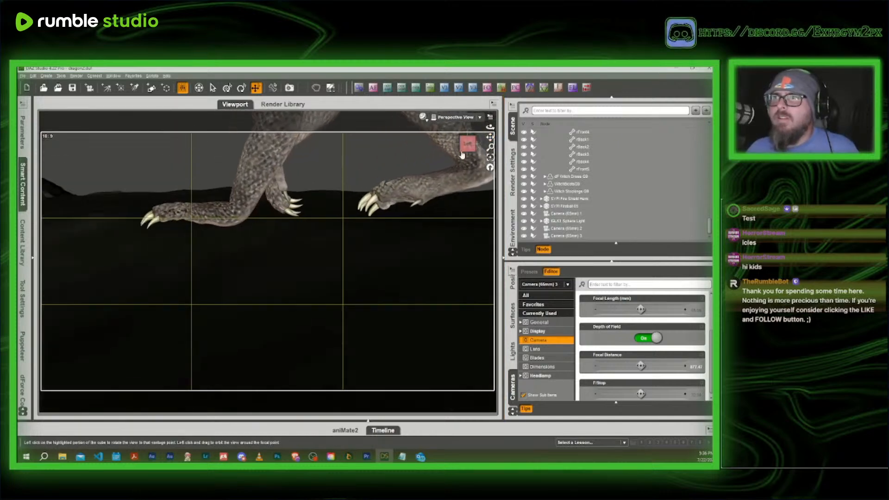
click(395, 198)
scroll(572, 161, up, 2)
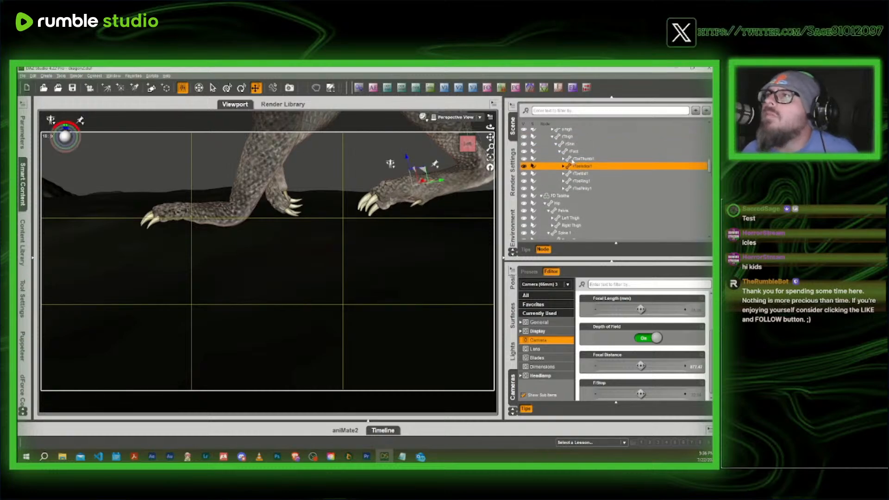
scroll(572, 160, up, 1)
click(573, 158)
drag(489, 138, 453, 139)
scroll(450, 170, down, 2)
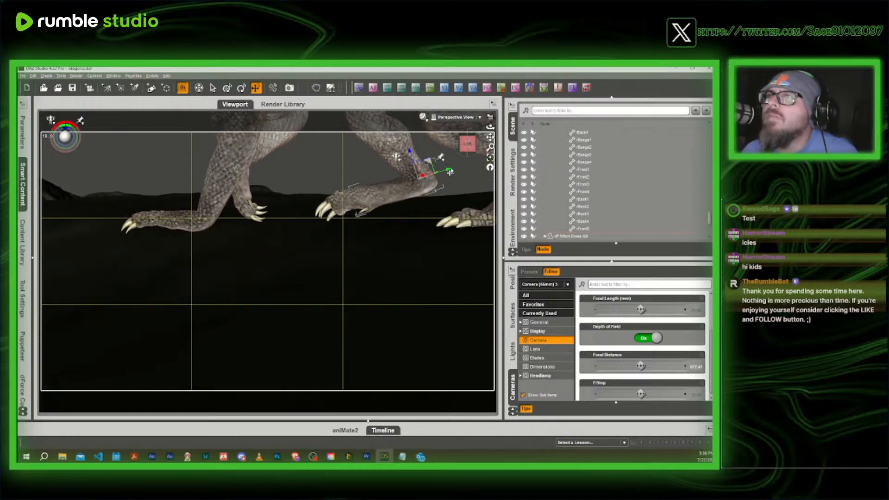
drag(427, 166, 430, 192)
Fine-tune the Bend of the dragon's right foot, and check how the front hand meets the ground
drag(467, 144, 468, 145)
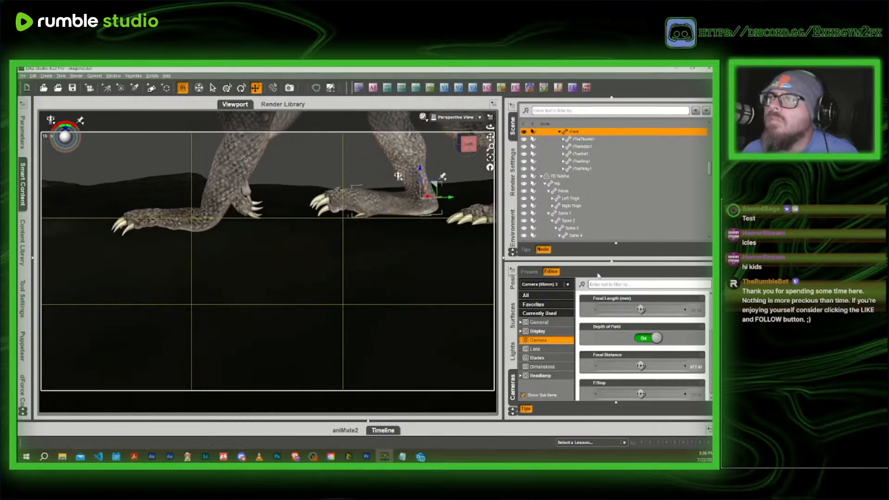
click(23, 132)
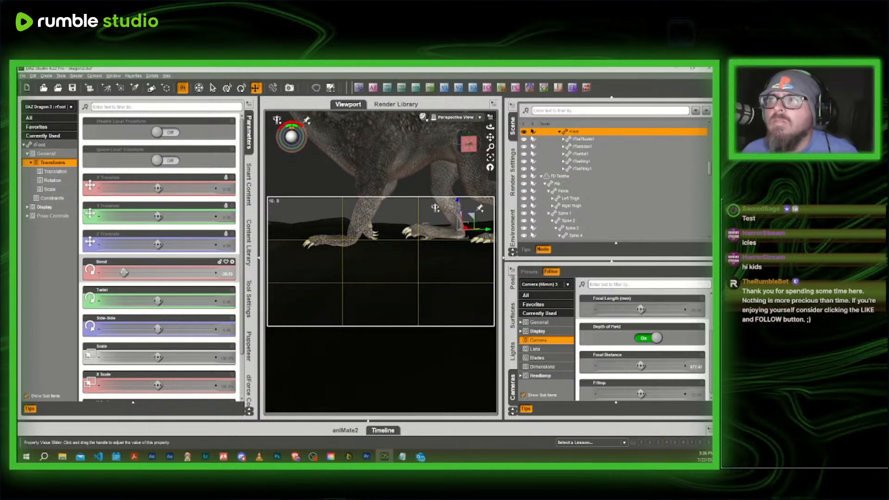
drag(123, 273, 126, 272)
click(357, 240)
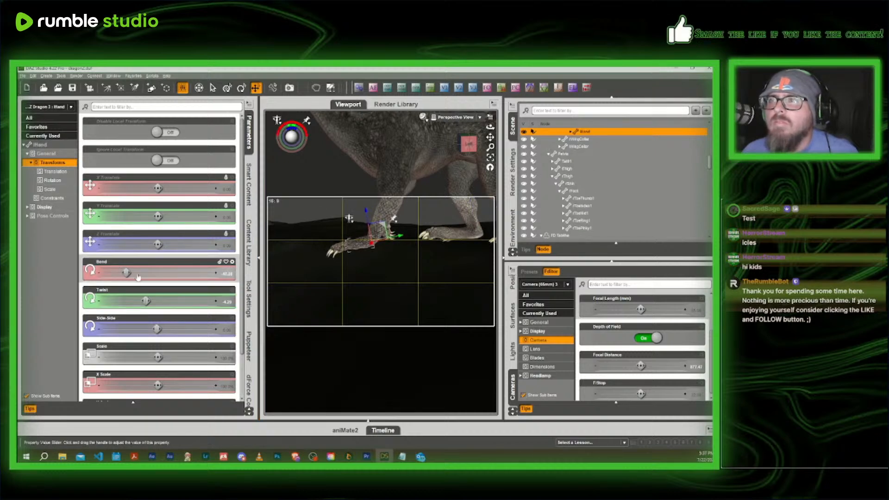
scroll(371, 194, up, 3)
click(469, 144)
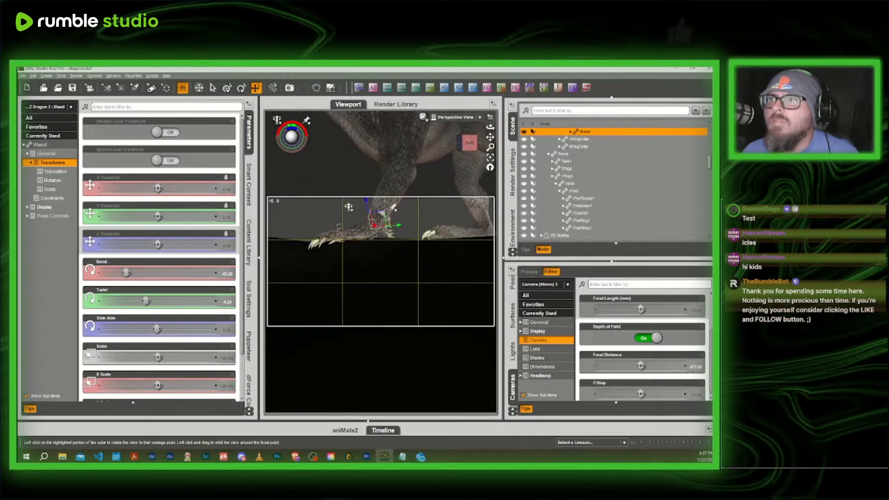
Raise SYFI Fireball 05 along Y so the fire stream lines up with the dragon's mouth, and return to the third camera
mouse_move(468, 144)
mouse_down()
mouse_move(458, 145)
mouse_move(476, 138)
mouse_up()
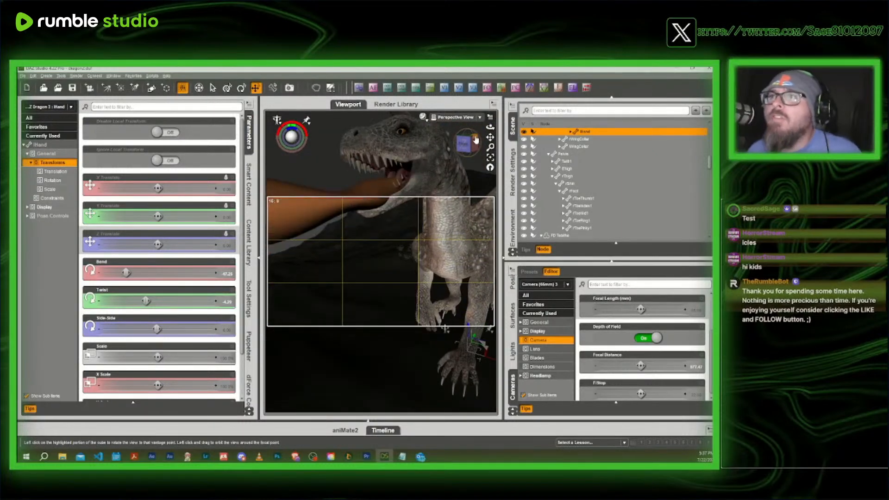
click(367, 190)
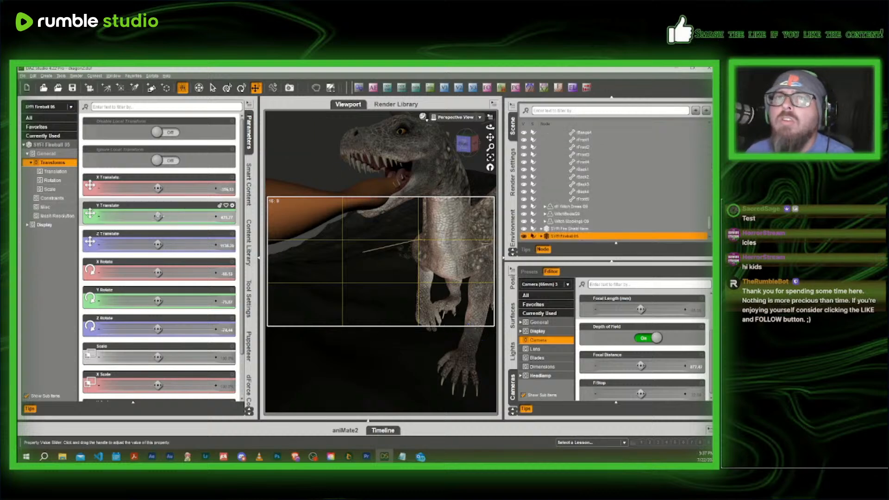
drag(157, 216, 174, 216)
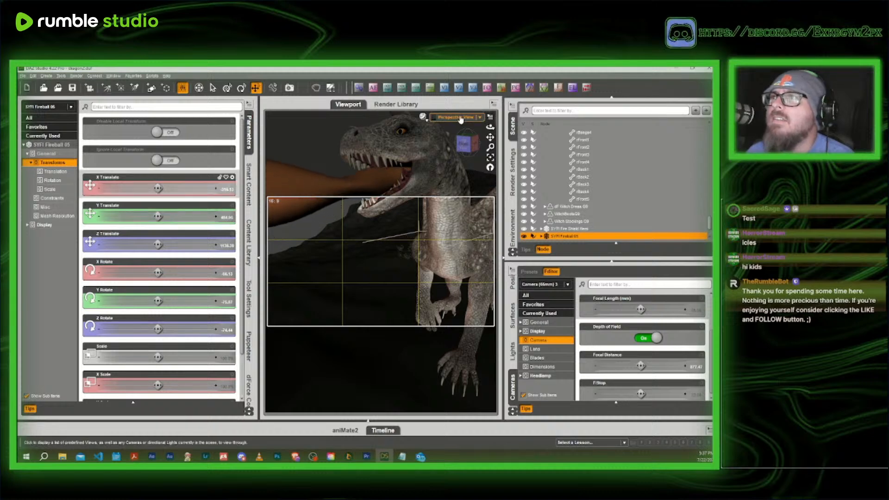
click(455, 117)
click(458, 194)
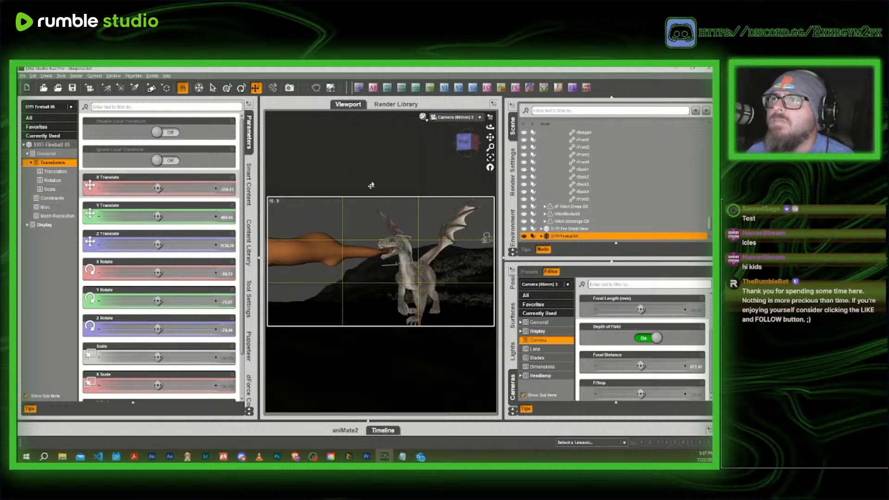
Set the camera's F/Stop to 14 with the Camera F/Stop script
click(563, 91)
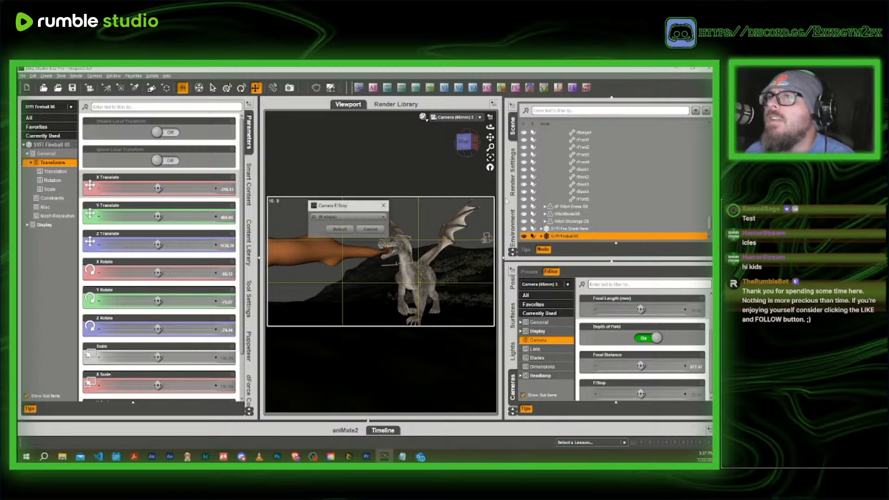
click(361, 218)
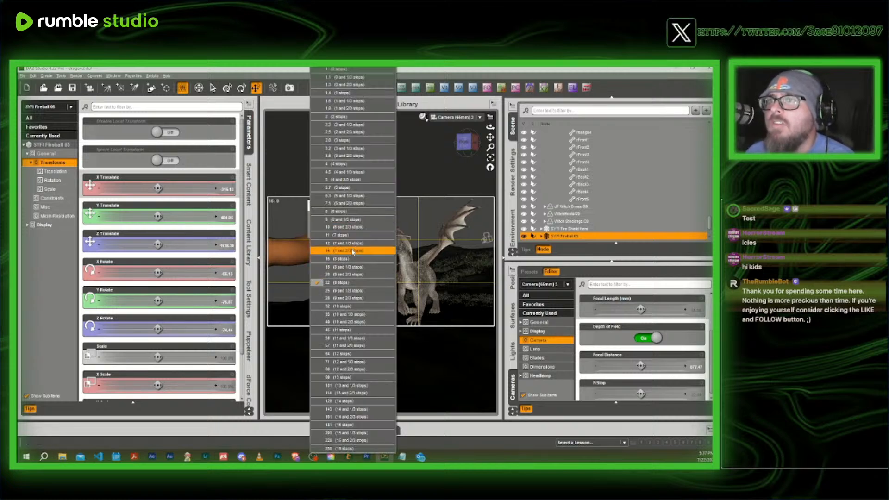
click(353, 250)
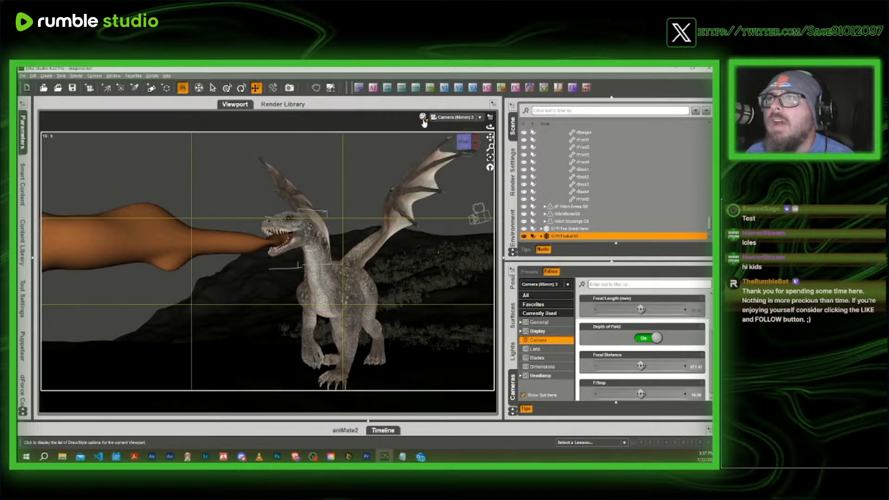
Preview the third camera's fire-breathing shot in NVIDIA Iray, and return to Texture Shaded
click(422, 117)
click(416, 216)
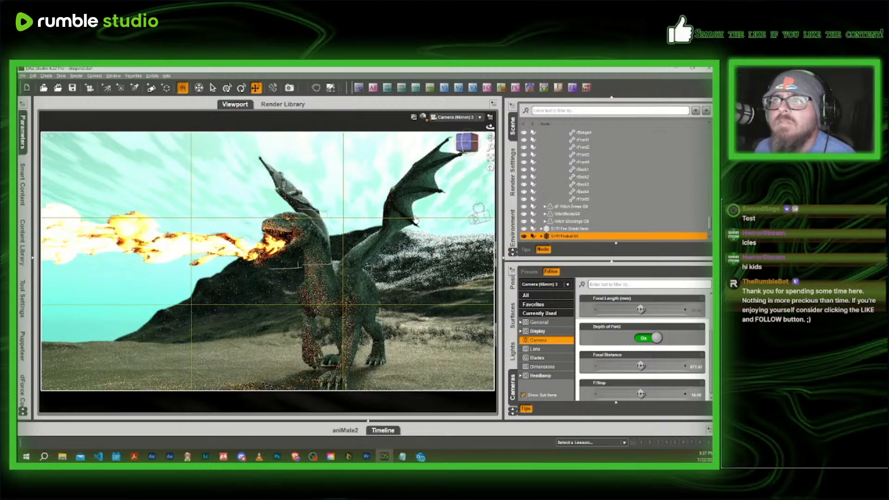
click(423, 117)
click(409, 185)
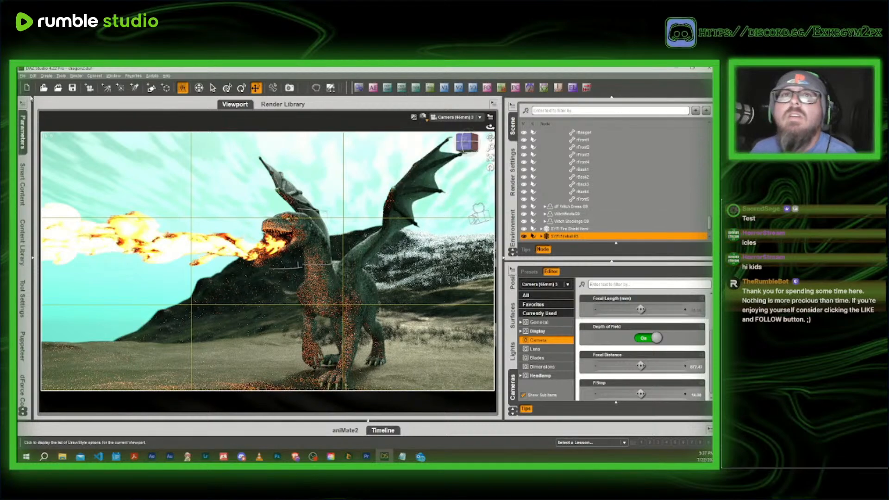
Save the scene as a new file named dragon3 in the RENDER NOW folder
click(22, 76)
mouse_move(42, 127)
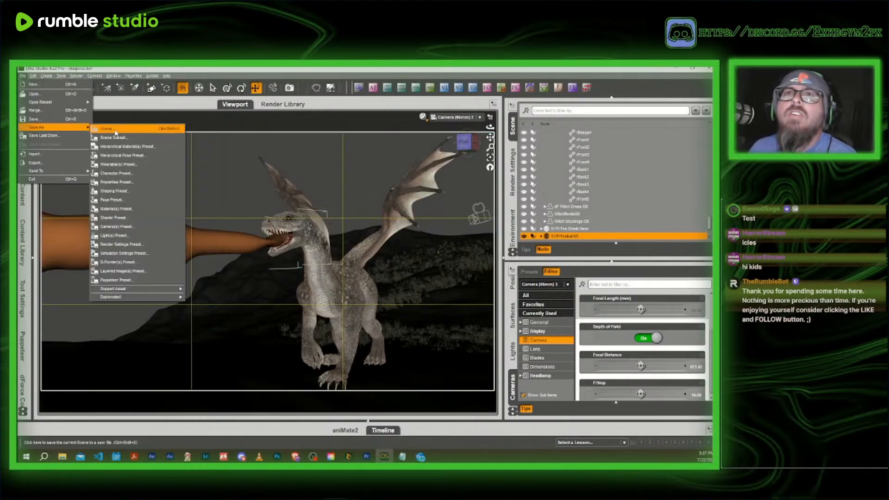
click(116, 129)
click(128, 123)
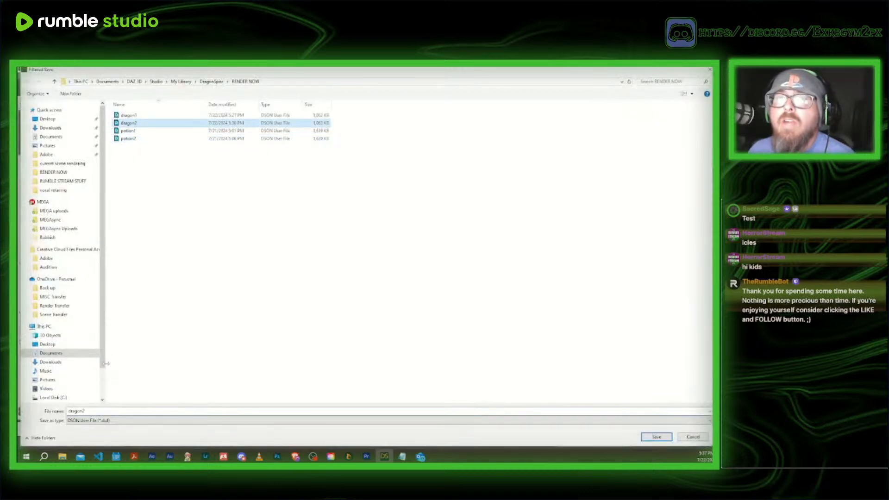
click(91, 410)
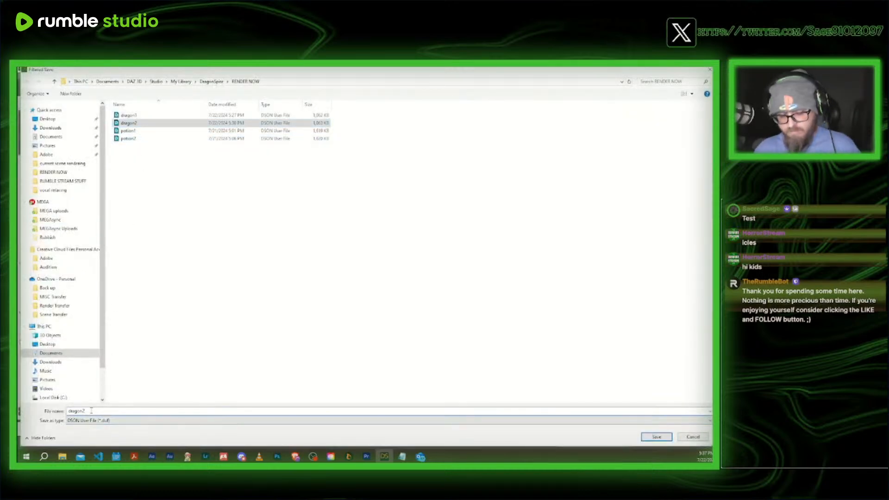
key(BackSpace)
text(3)
click(666, 437)
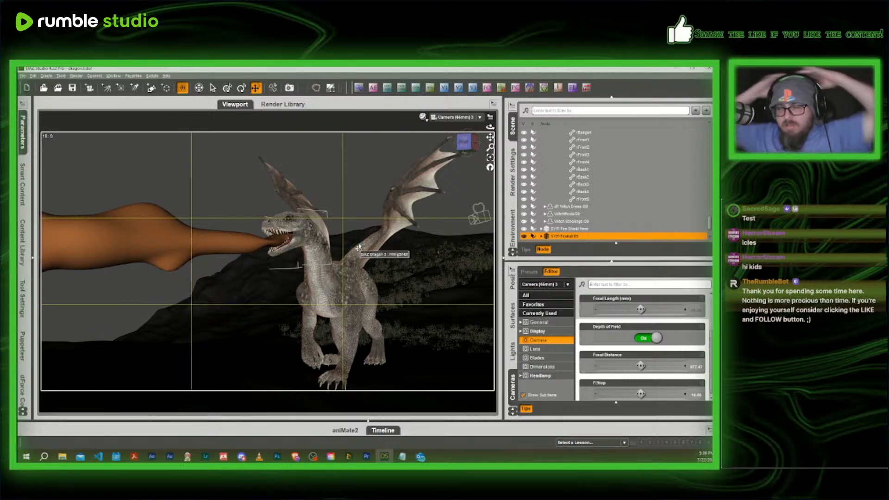
Frame a close view of the woman in Perspective View and preview it in NVIDIA Iray
click(448, 117)
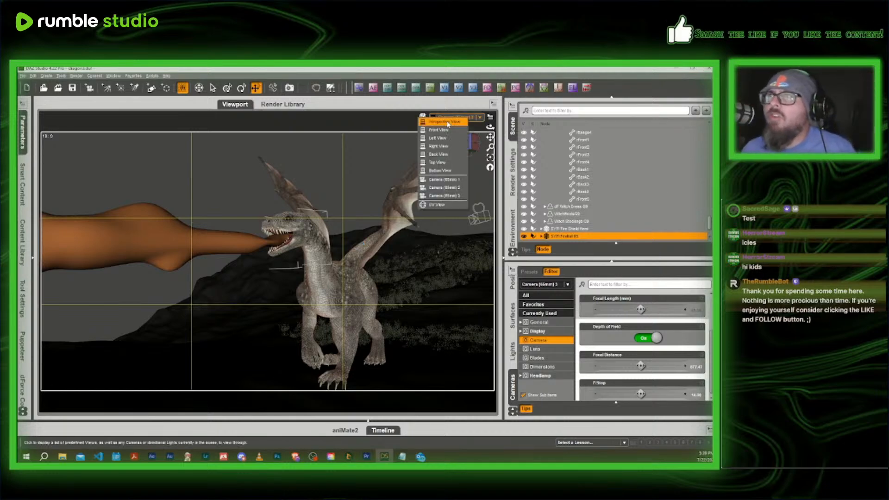
click(457, 137)
mouse_move(465, 146)
mouse_down()
mouse_move(474, 147)
mouse_move(467, 143)
mouse_up()
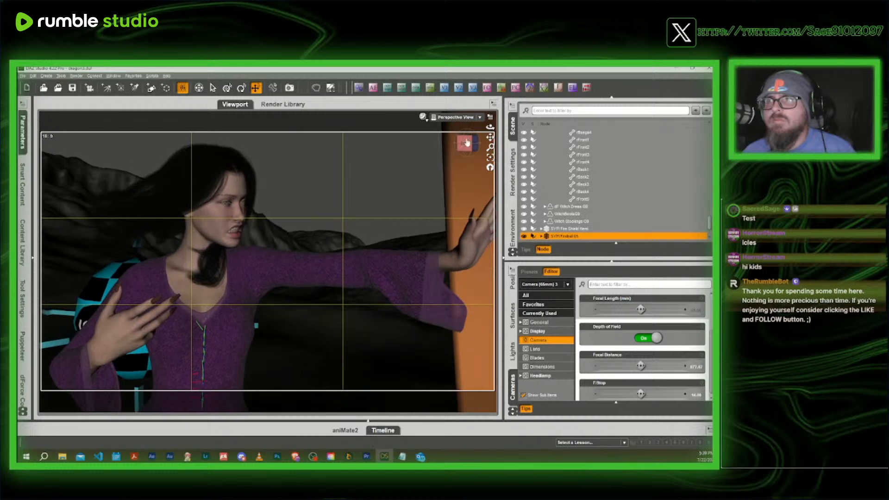
click(423, 117)
click(424, 216)
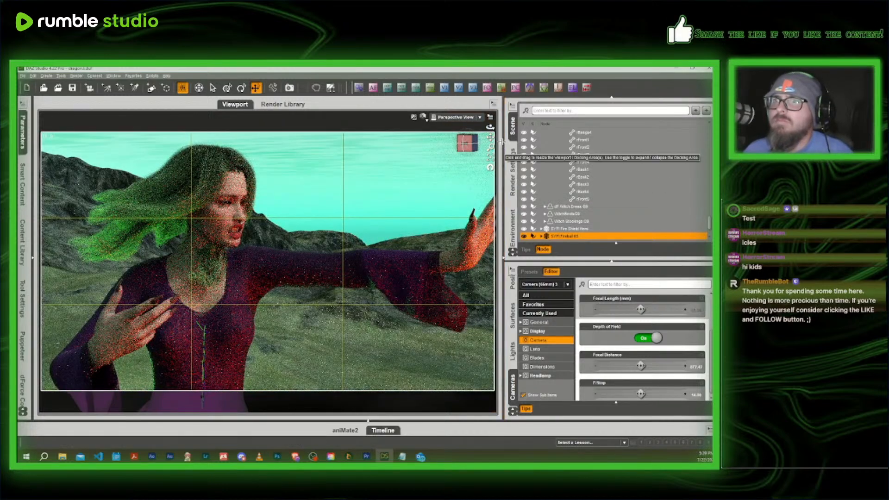
Reframe the woman at an angle with her raised hand reaching forward, and return the viewport to Texture Shaded
mouse_move(490, 137)
mouse_down()
mouse_move(460, 144)
mouse_move(479, 137)
mouse_up()
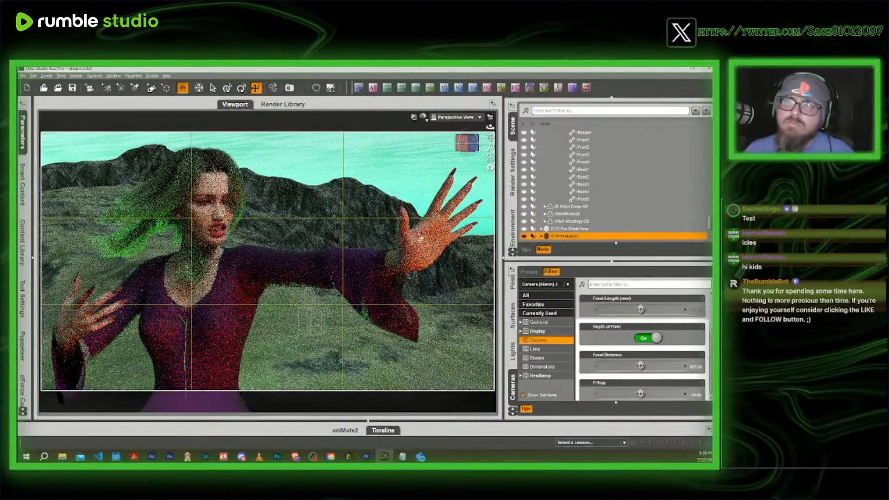
scroll(424, 257, down, 2)
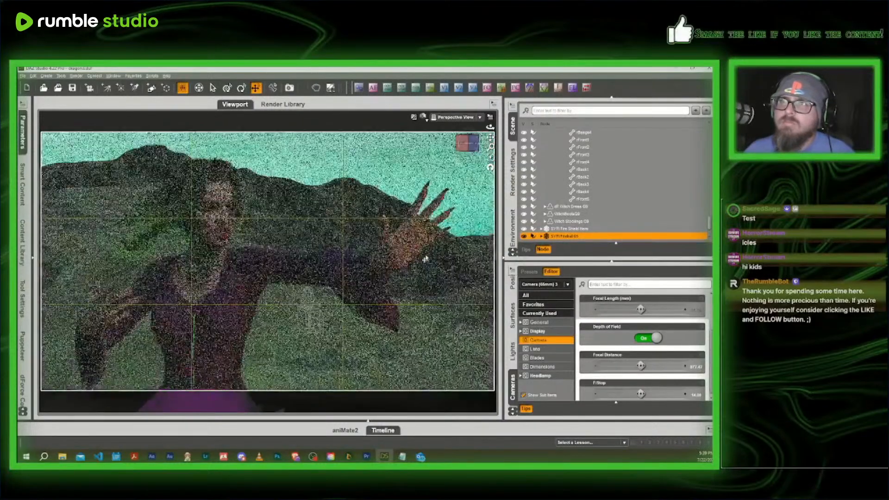
scroll(424, 252, up, 3)
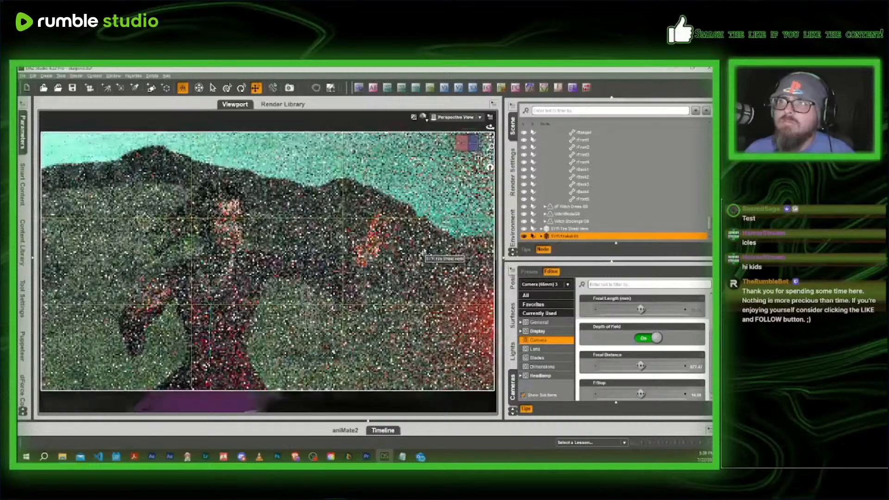
scroll(423, 251, down, 1)
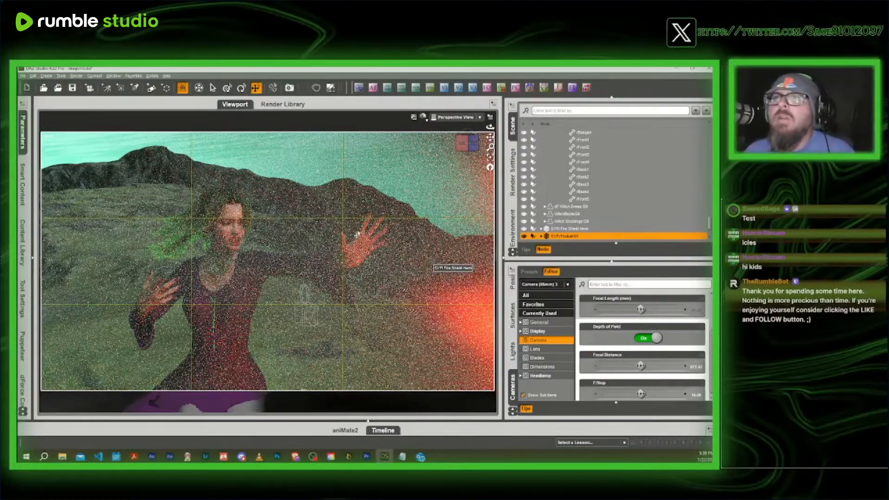
scroll(350, 227, up, 3)
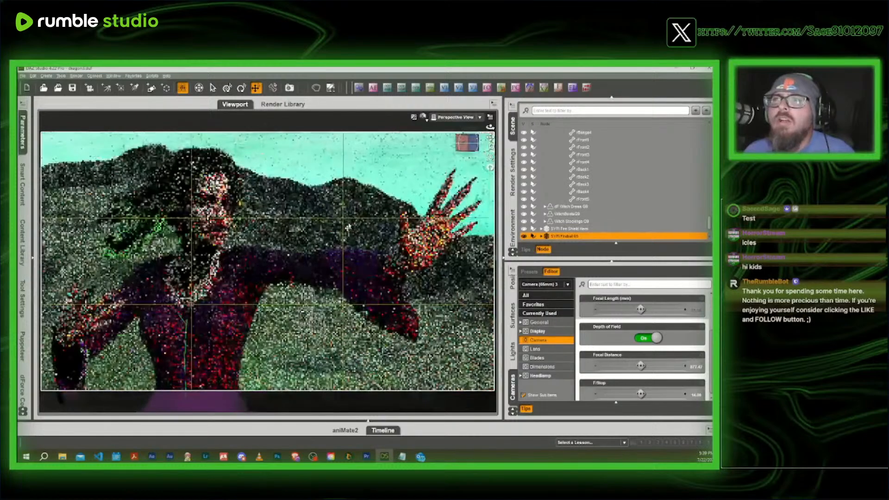
drag(468, 143, 494, 138)
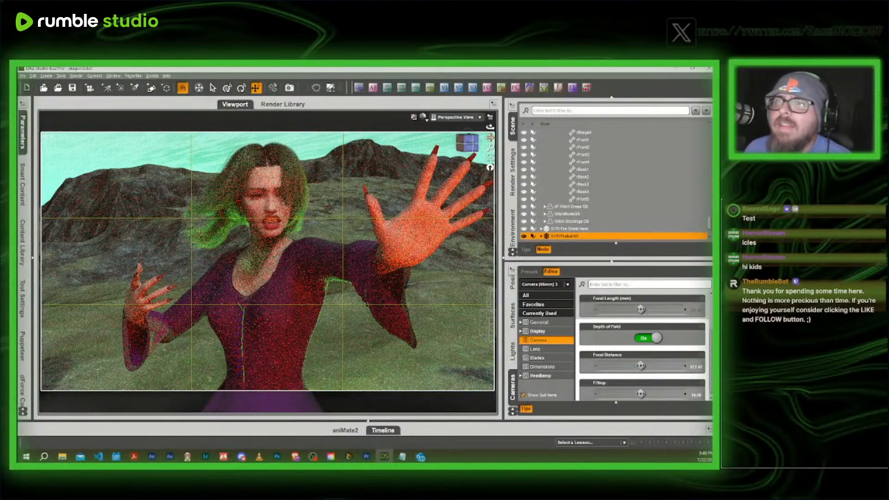
click(471, 147)
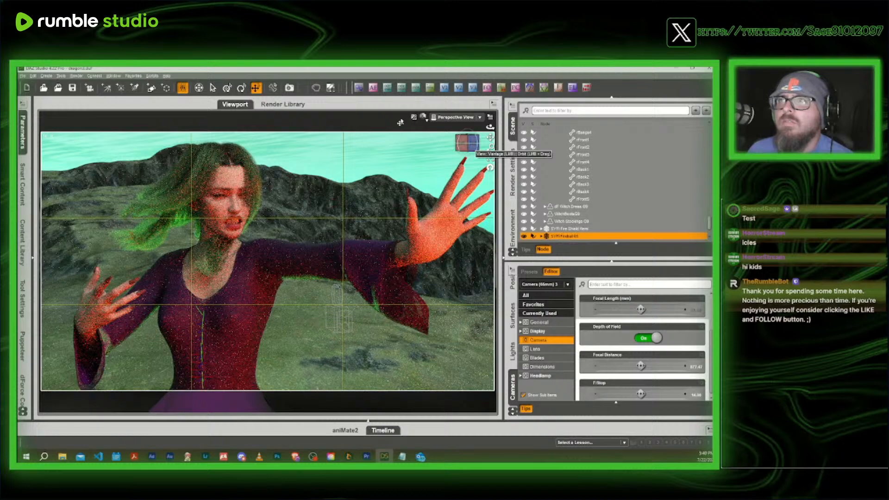
click(422, 117)
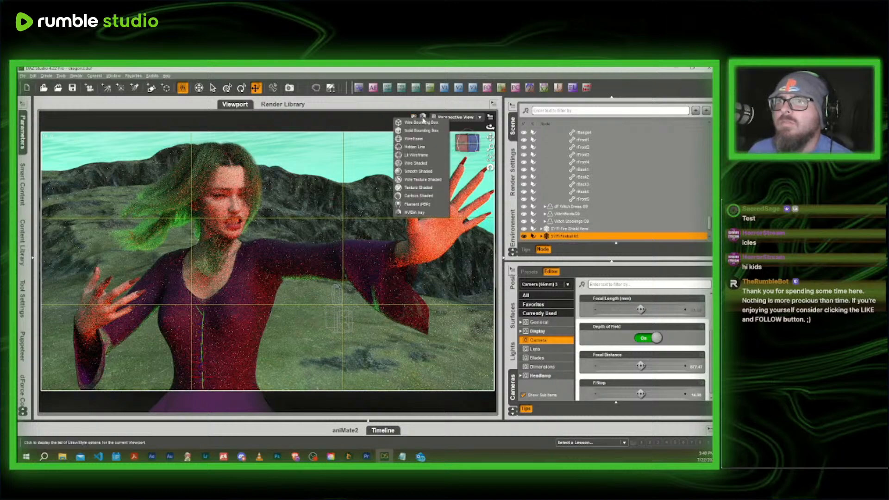
click(418, 188)
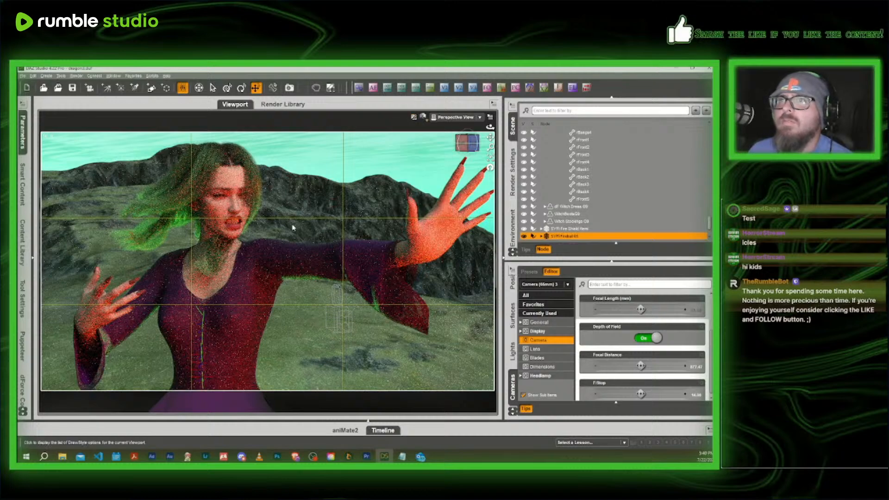
Create a fourth camera from the current view, look through it, and select the woman
click(430, 88)
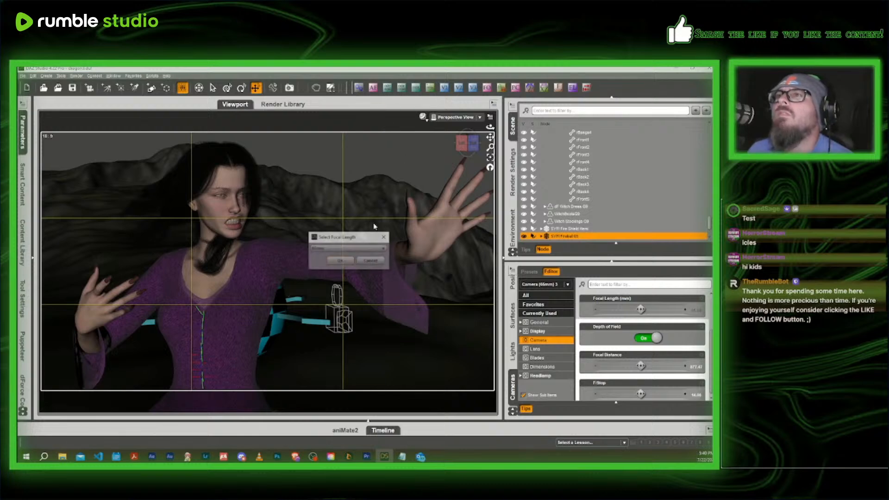
click(342, 261)
click(456, 117)
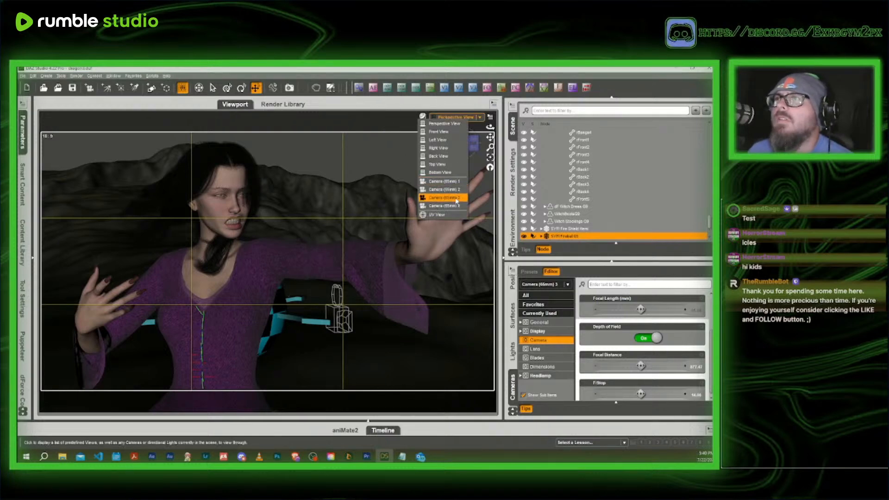
click(457, 205)
click(236, 214)
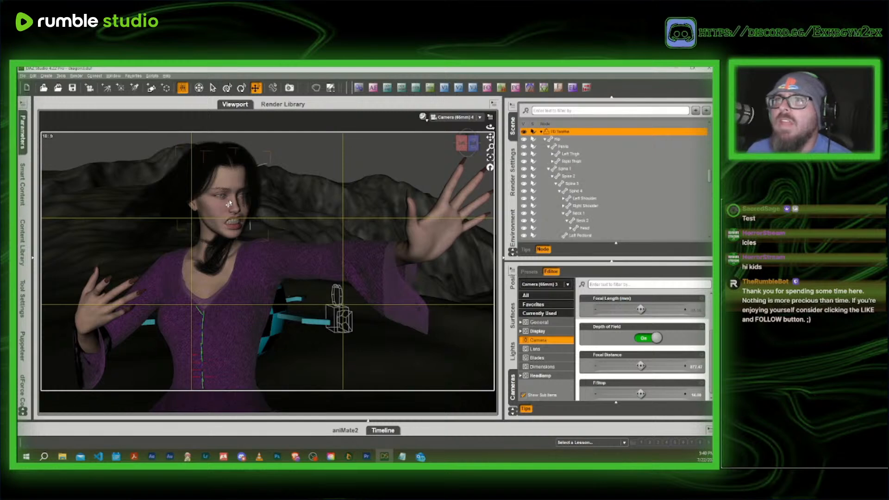
Auto-focus the fourth camera on the woman's eyes and preview the shot in NVIDIA Iray
click(370, 89)
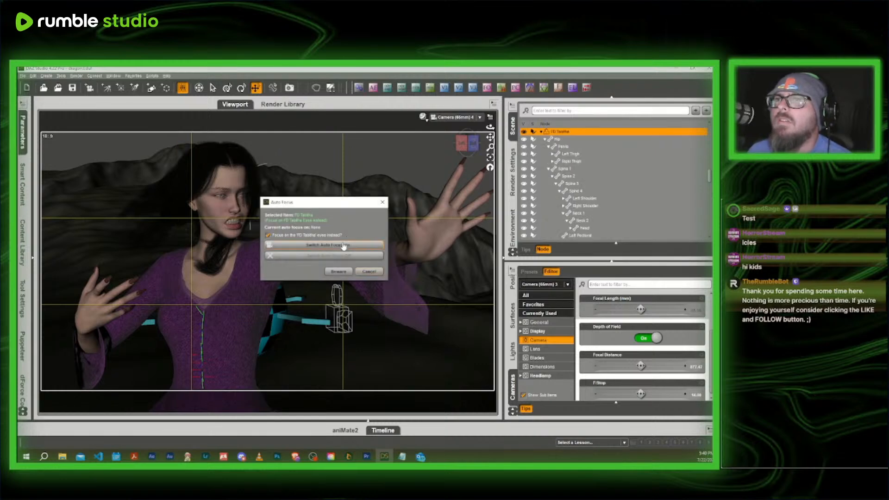
click(340, 270)
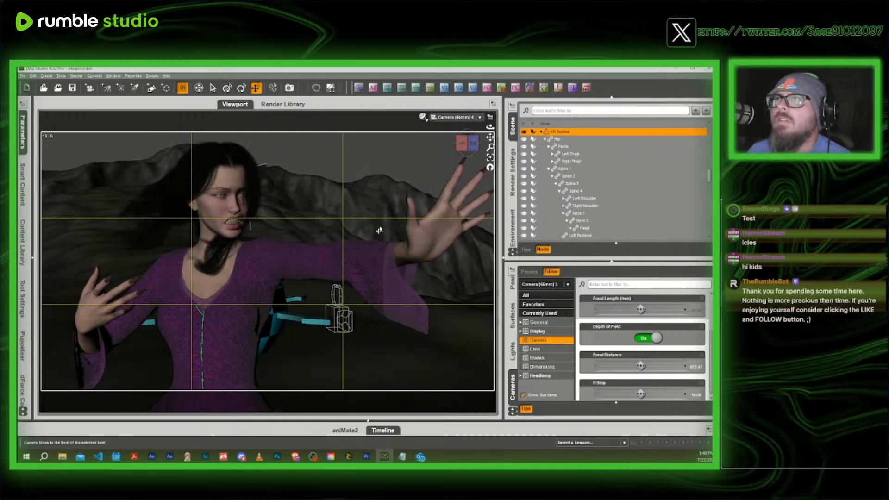
click(424, 121)
click(415, 216)
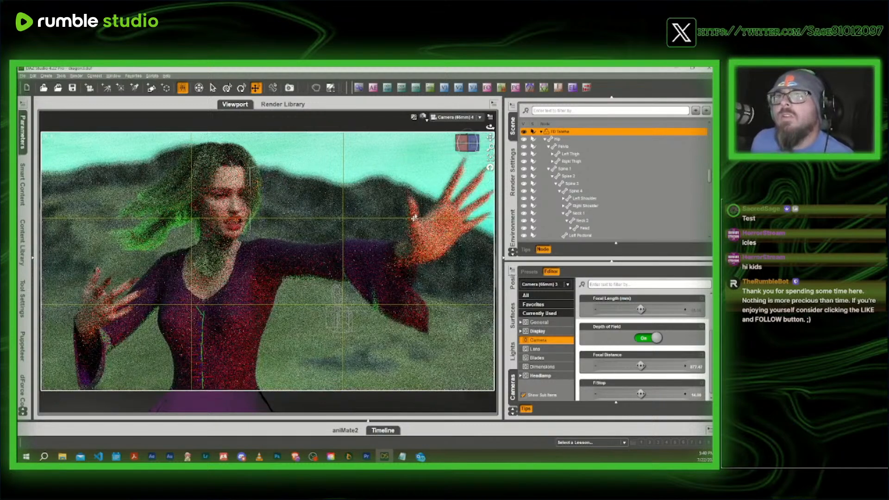
Set the fourth camera's f-stop to the 11 stops option
click(558, 88)
click(348, 216)
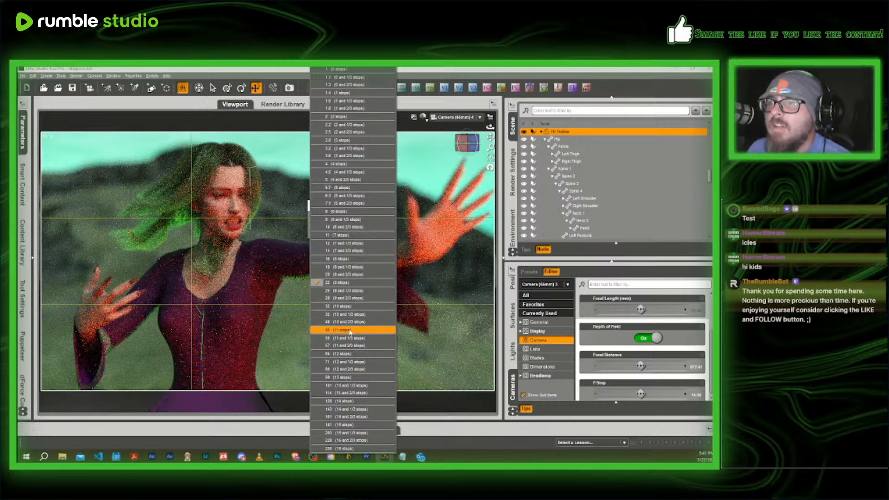
click(350, 330)
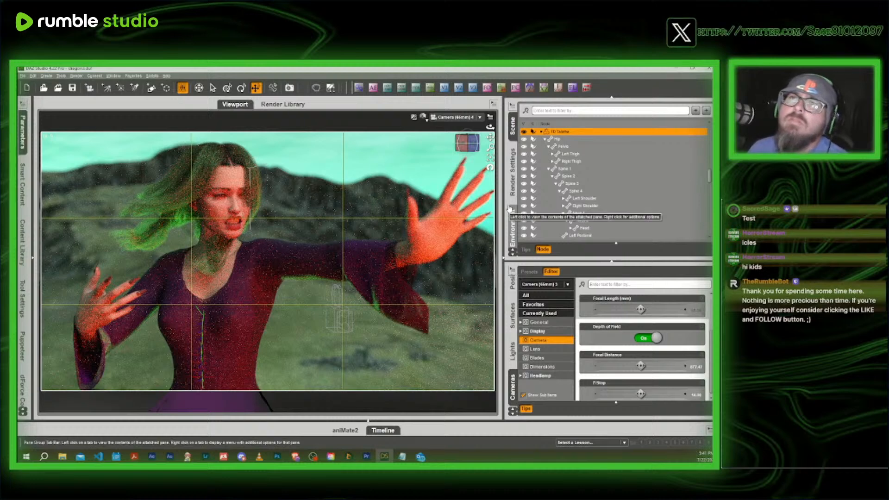
Collapse the woman's hierarchy, then hide the sphere light and show it again to compare the lighting in the preview
click(422, 119)
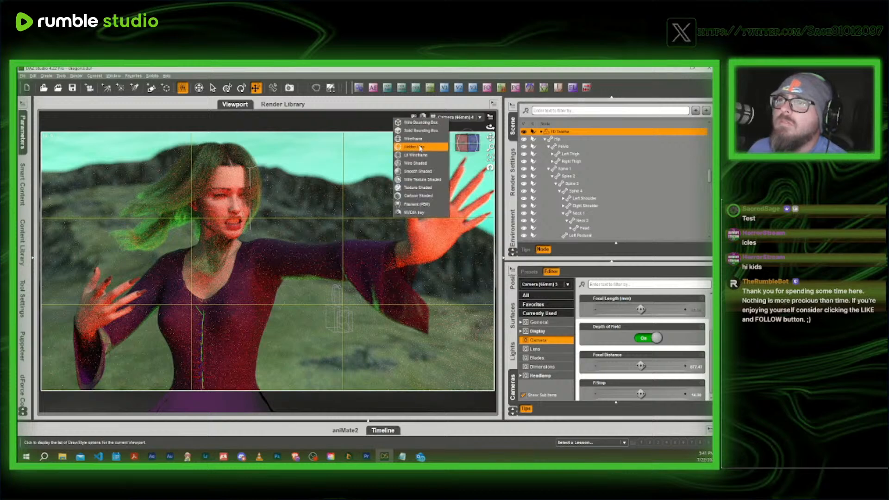
click(421, 70)
click(541, 132)
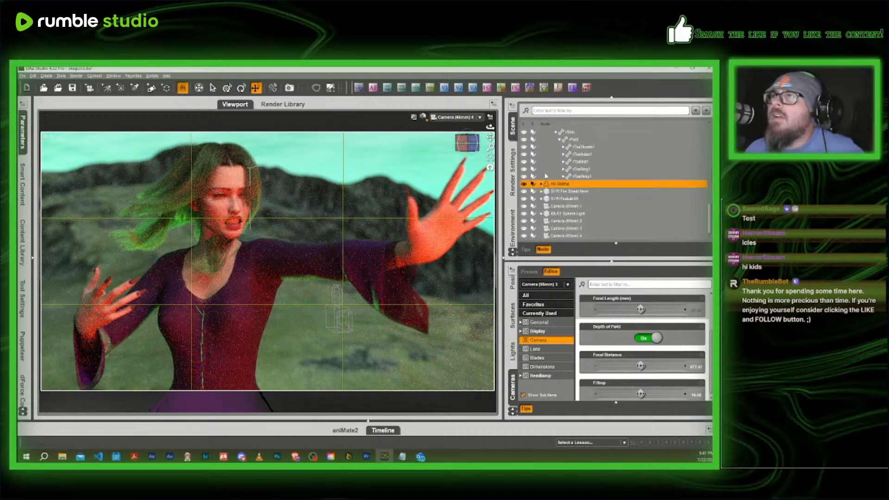
click(529, 214)
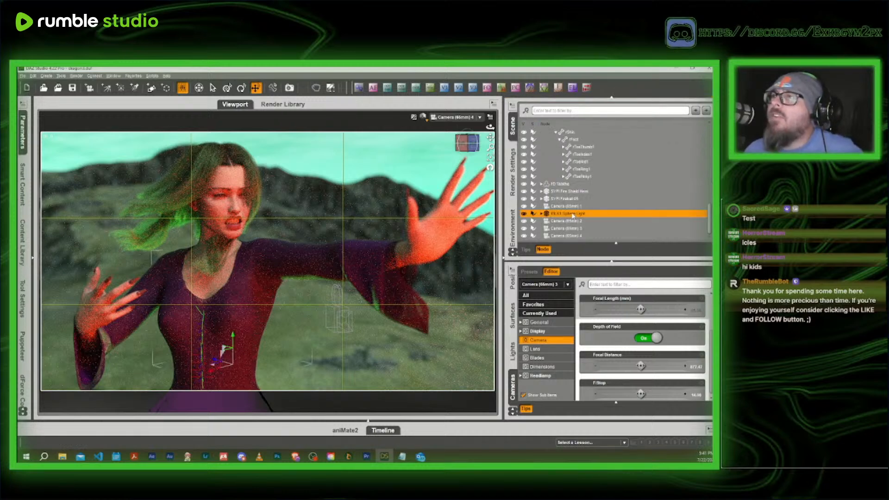
click(524, 213)
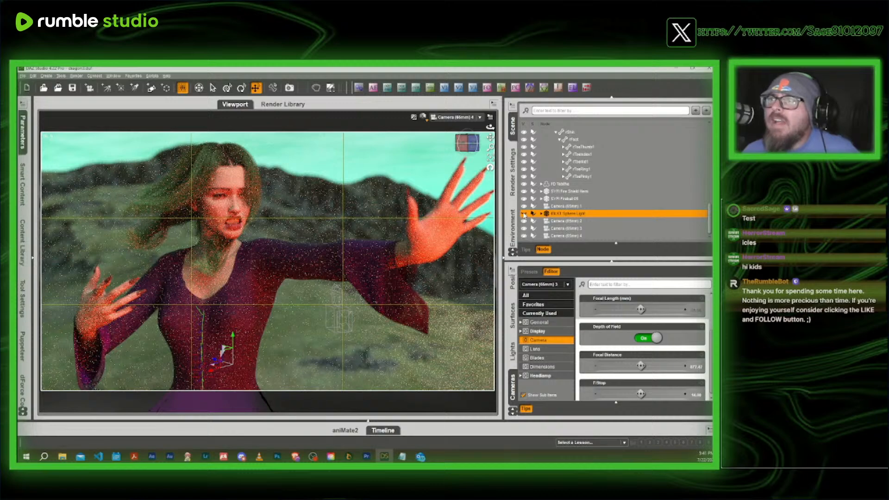
click(524, 214)
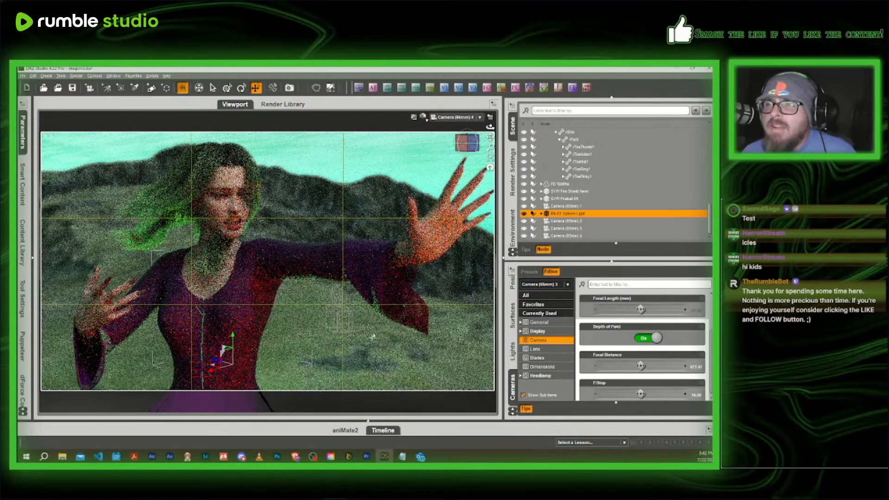
In a Texture Shaded Perspective View close to the woman's head, move the hair bone at her crown sideways toward her raised hand
click(422, 116)
click(420, 190)
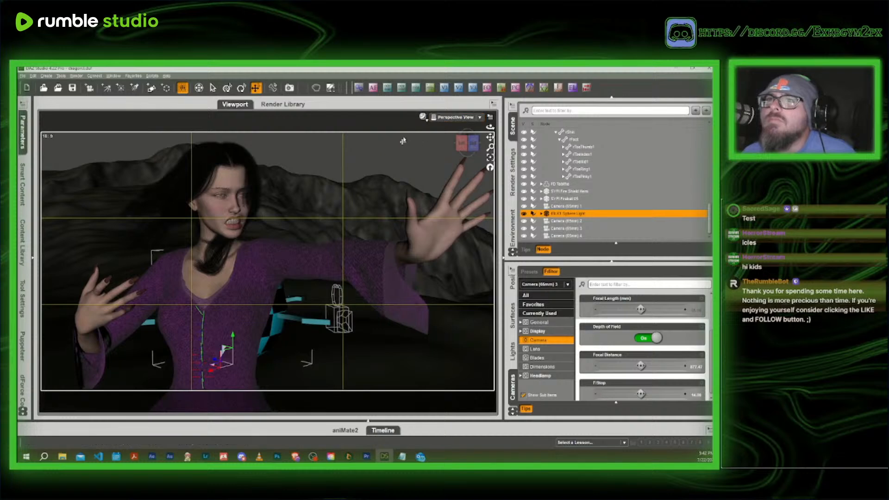
scroll(402, 141, up, 5)
middle_drag(279, 153, 285, 240)
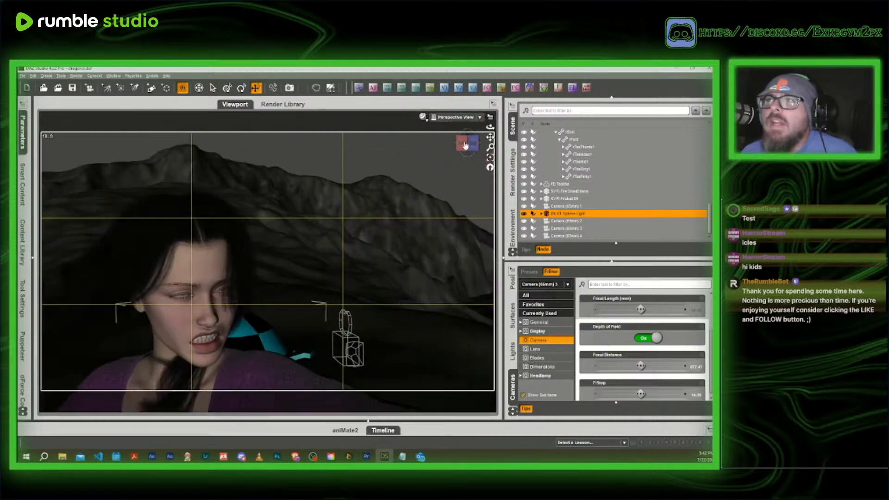
click(240, 300)
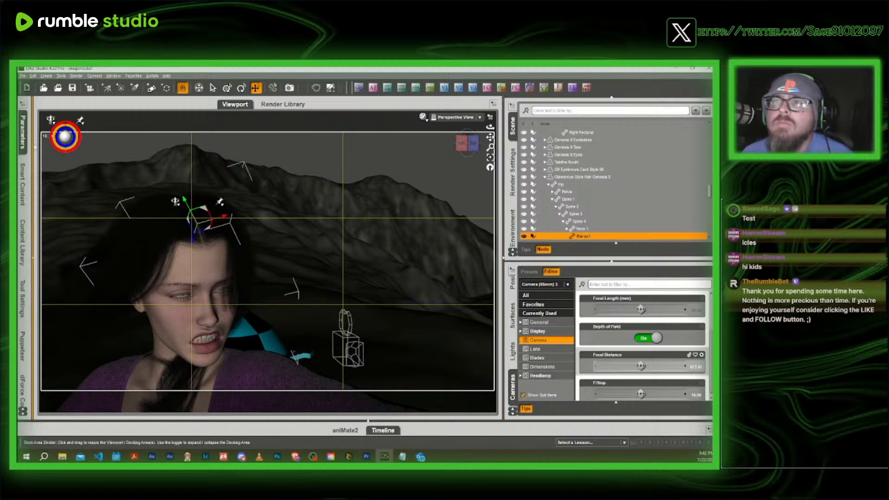
drag(205, 213, 262, 205)
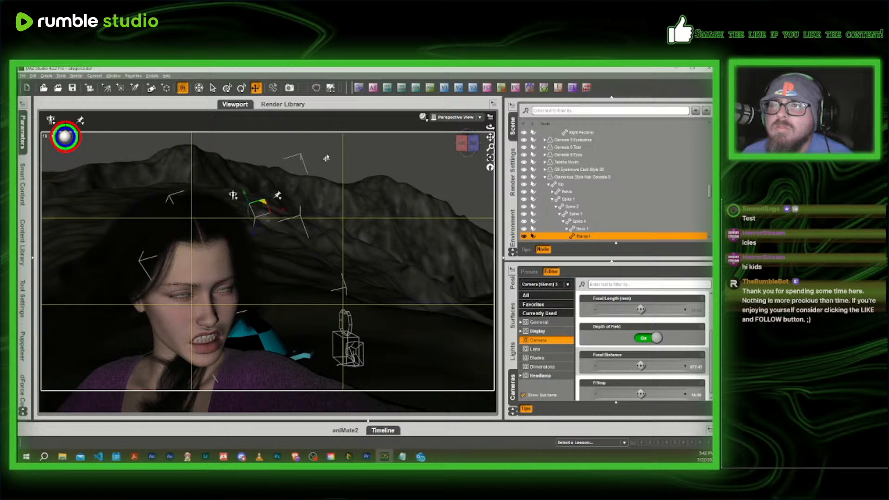
Move the Front4 and Front2 hair bones sideways to pull the front strands off the woman's neck
drag(470, 150, 517, 70)
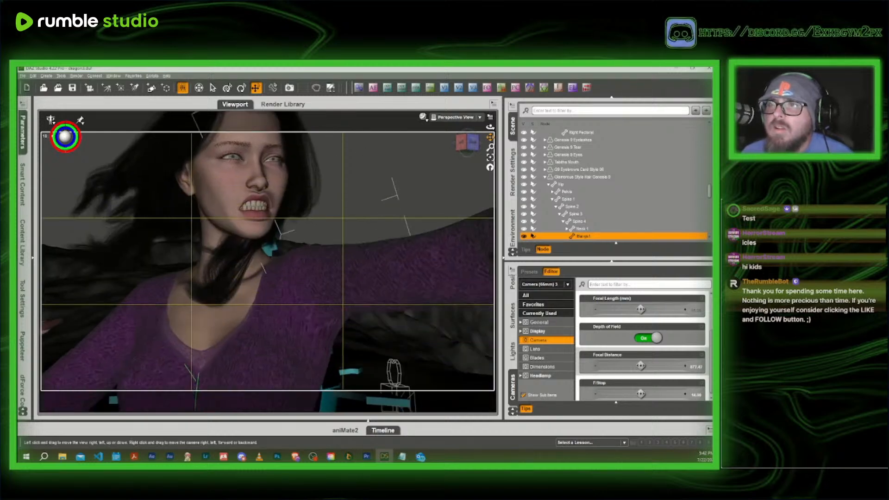
click(260, 248)
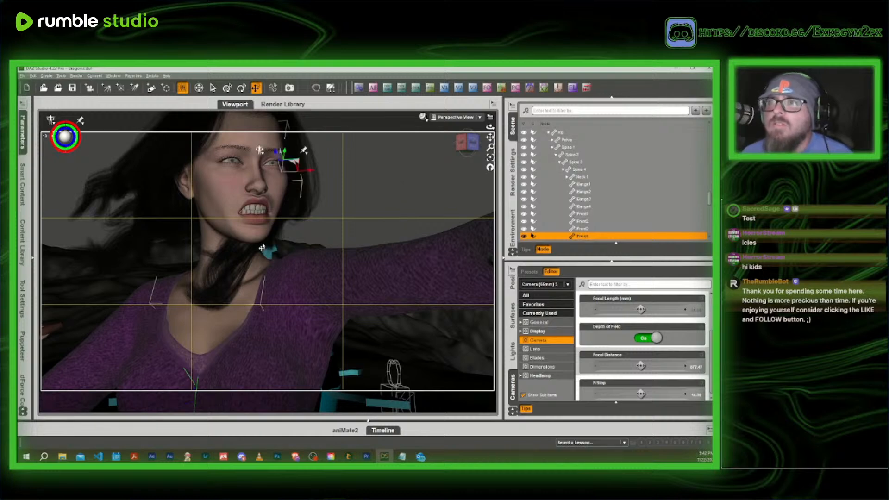
drag(292, 165, 320, 166)
click(240, 255)
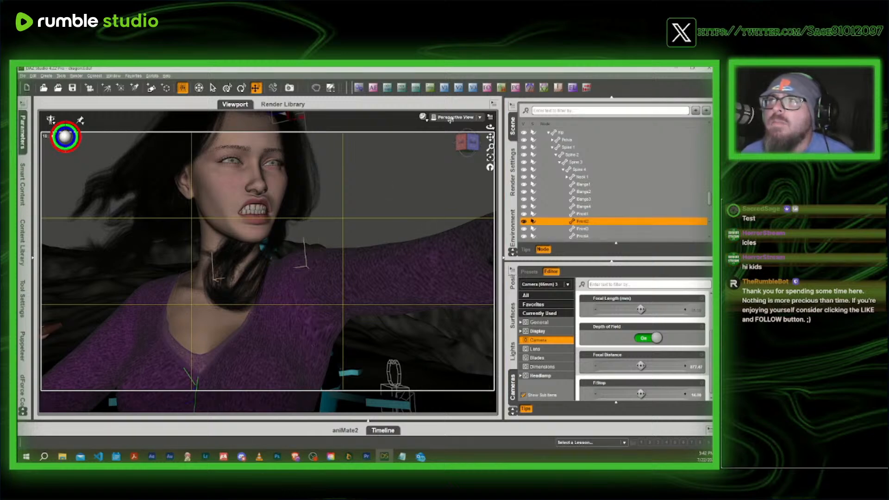
drag(489, 138, 424, 189)
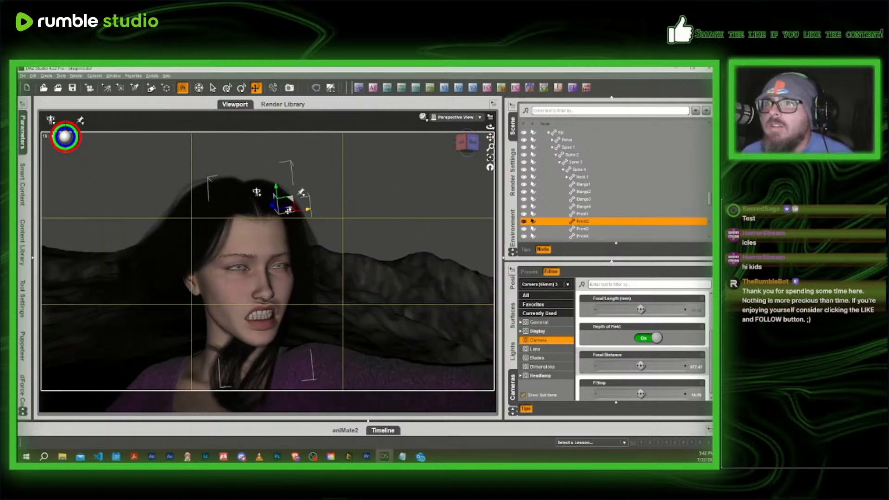
drag(288, 210, 315, 218)
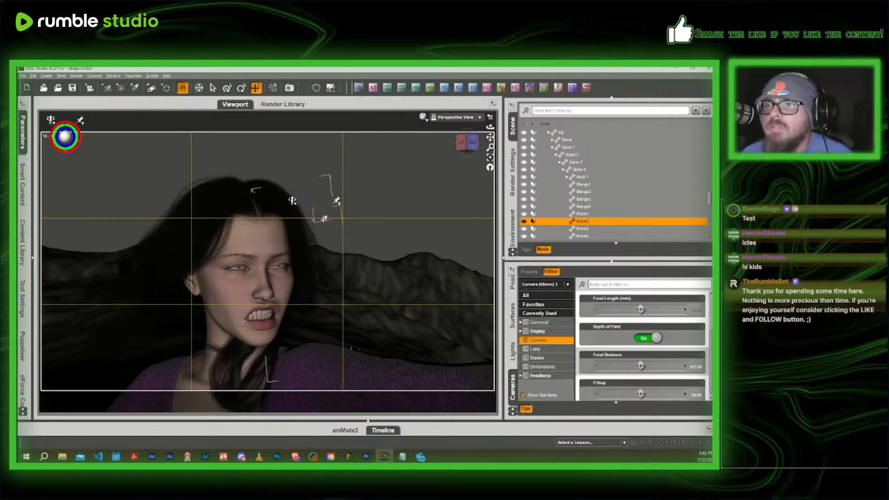
Shift the Front5 and Front3 hair bones toward the raised arm to clear hair from the woman's throat
click(240, 359)
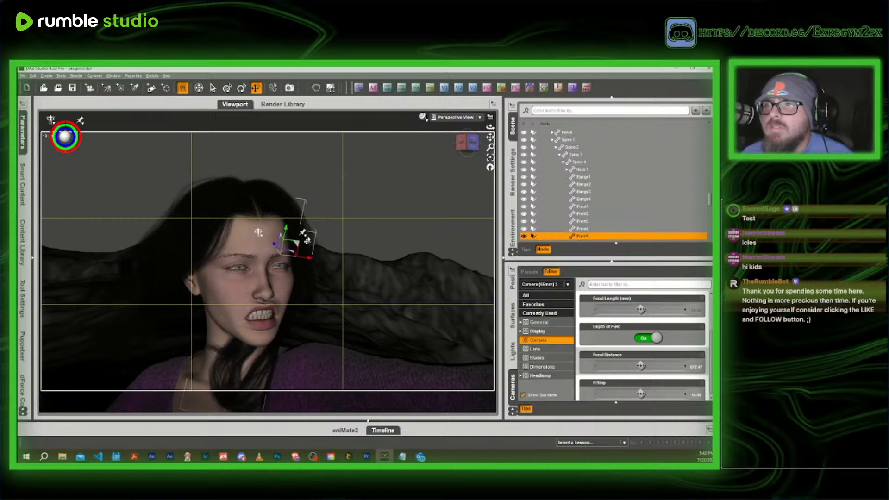
drag(306, 253, 357, 254)
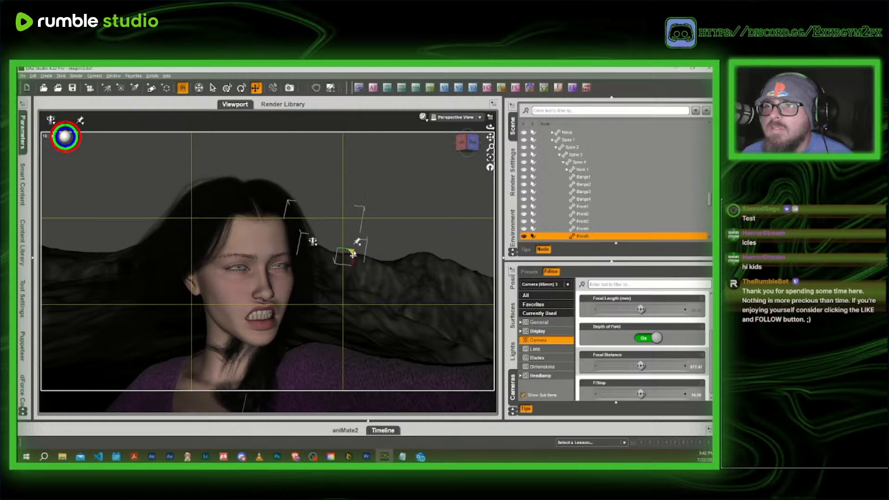
click(237, 351)
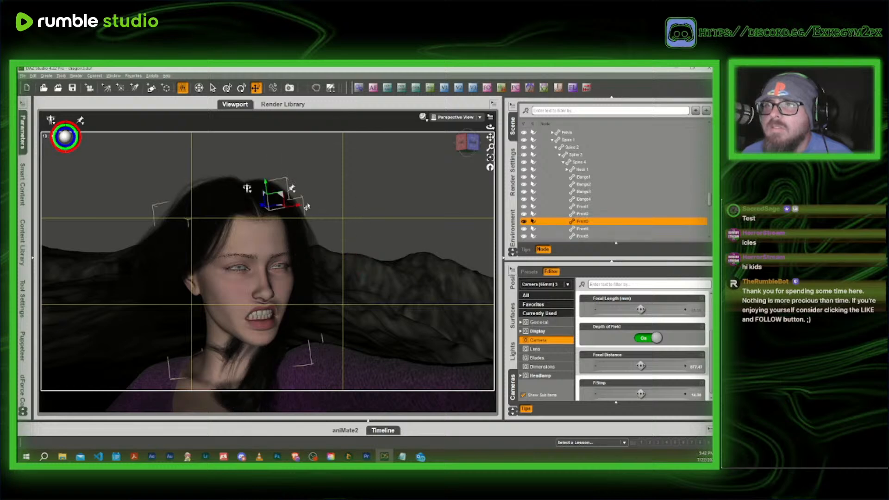
drag(237, 351, 200, 351)
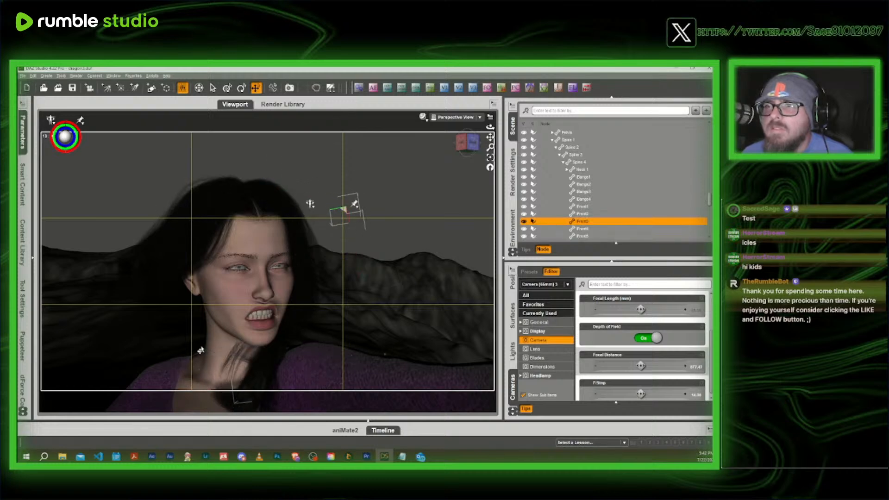
Nudge the Front1 hair bone and then Front3 again farther sideways to move the remaining strands off the neck
click(233, 374)
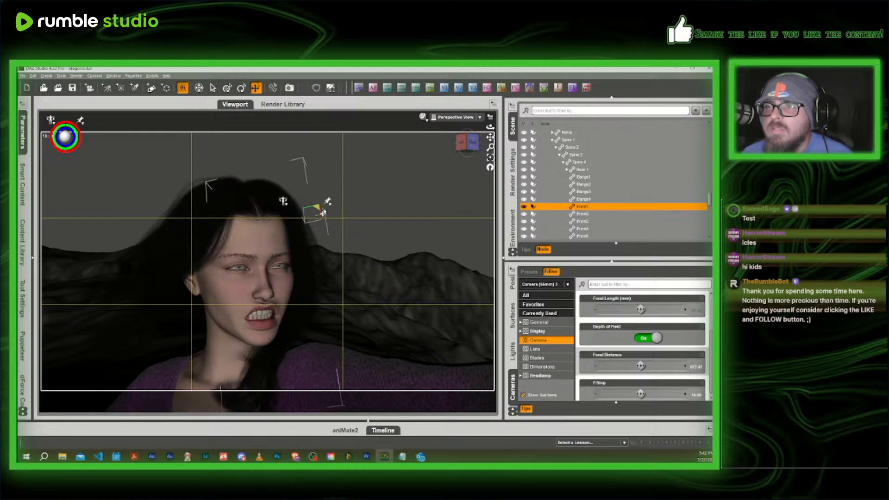
drag(323, 213, 345, 216)
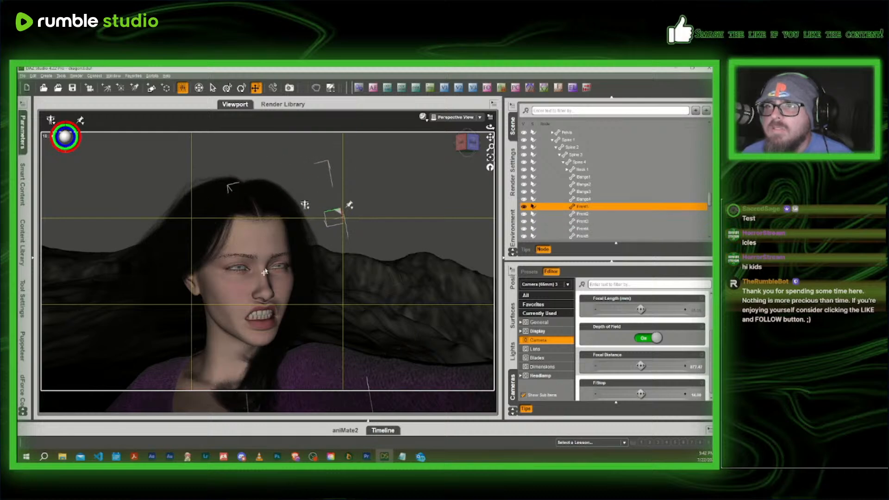
click(245, 365)
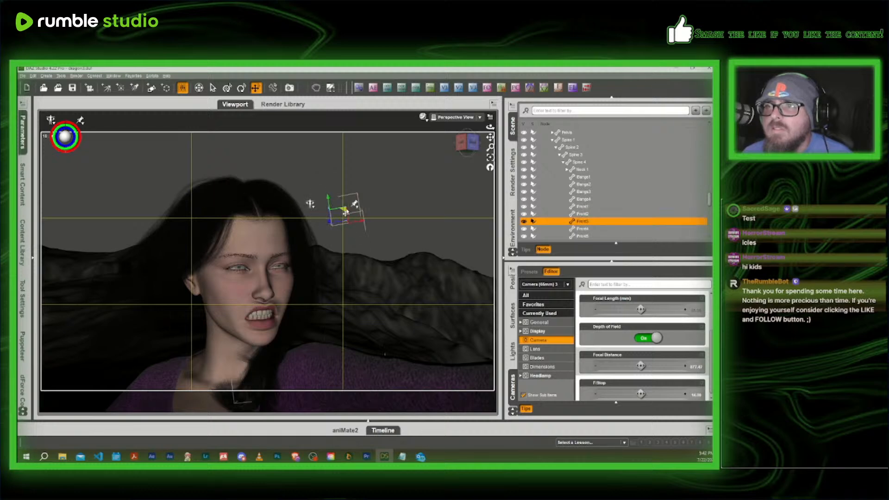
drag(345, 212, 374, 216)
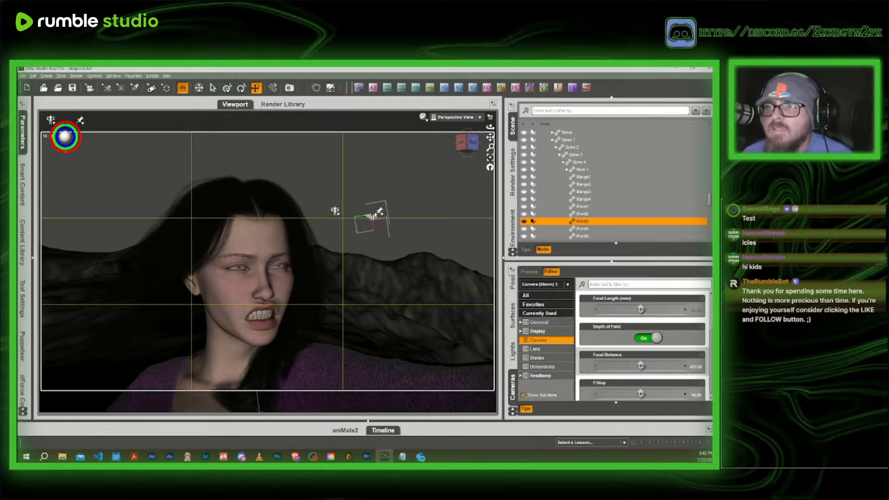
Look through Camera 4 and save the scene as dragon4 in the RENDER NOW folder with the current save options
click(456, 118)
click(470, 204)
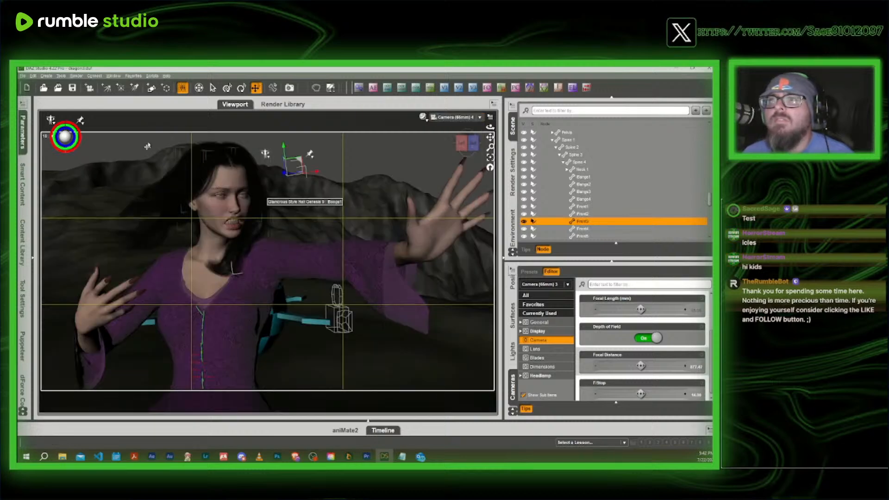
click(22, 75)
mouse_move(55, 127)
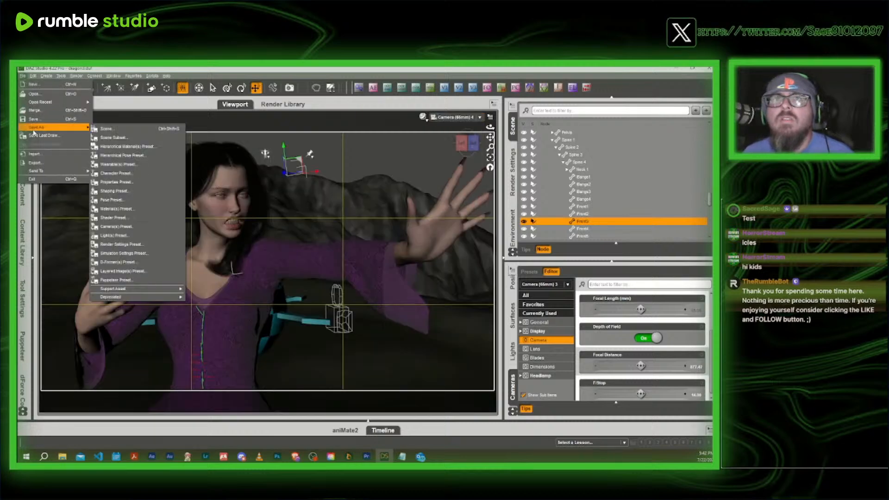
click(123, 130)
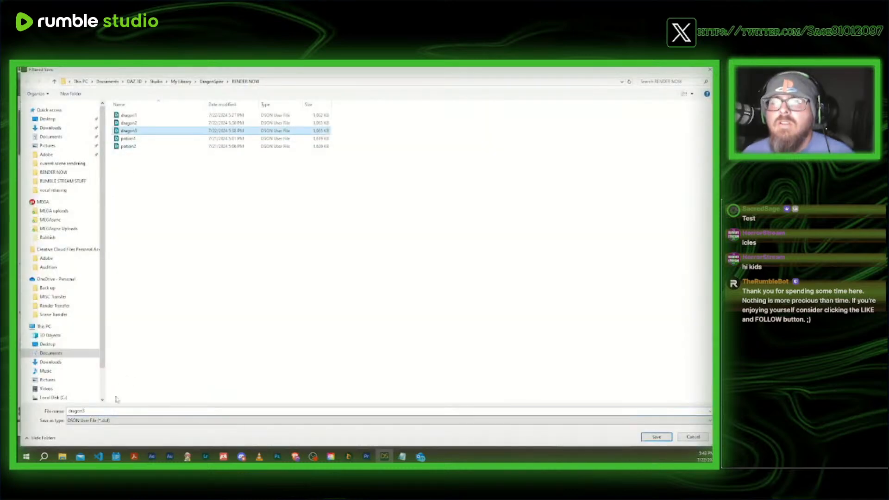
text(dragon4)
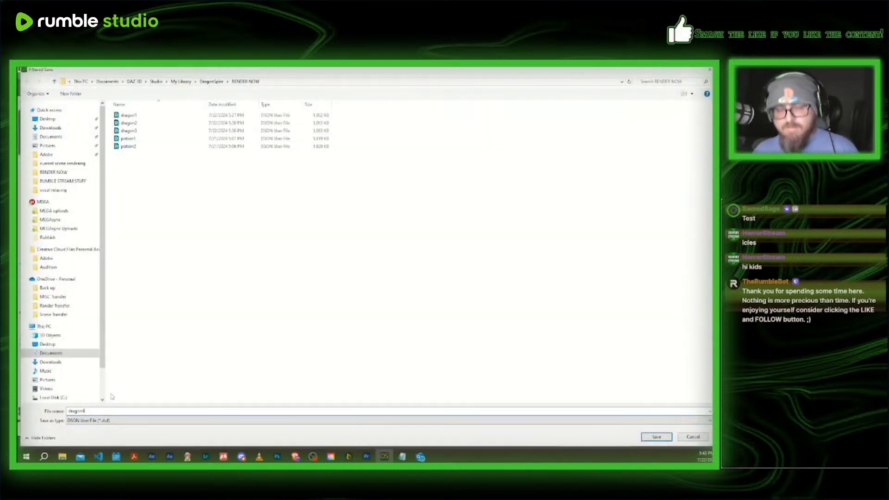
click(655, 437)
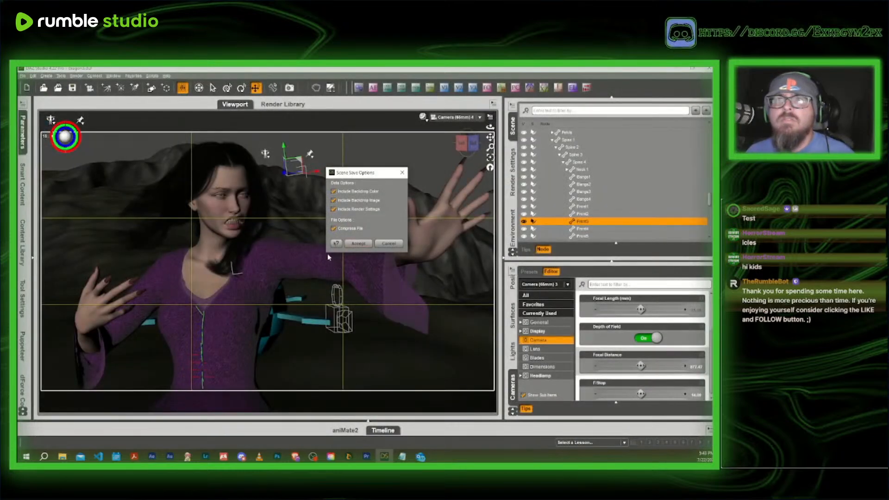
click(353, 244)
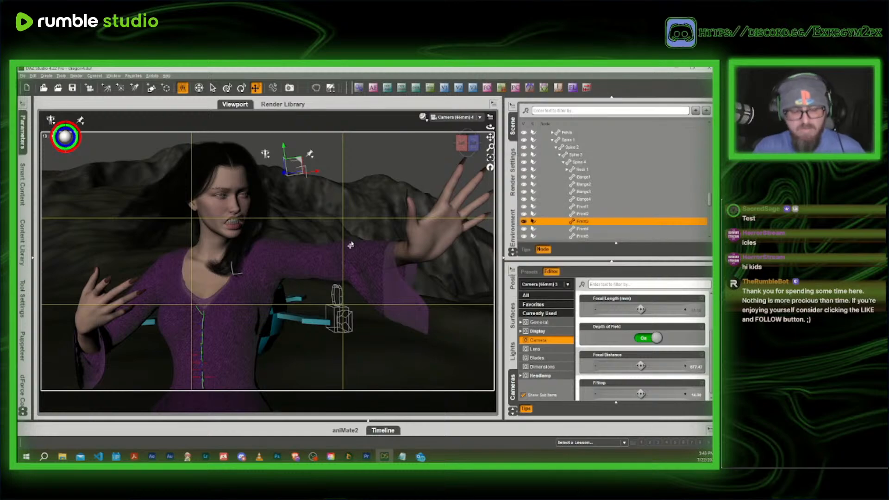